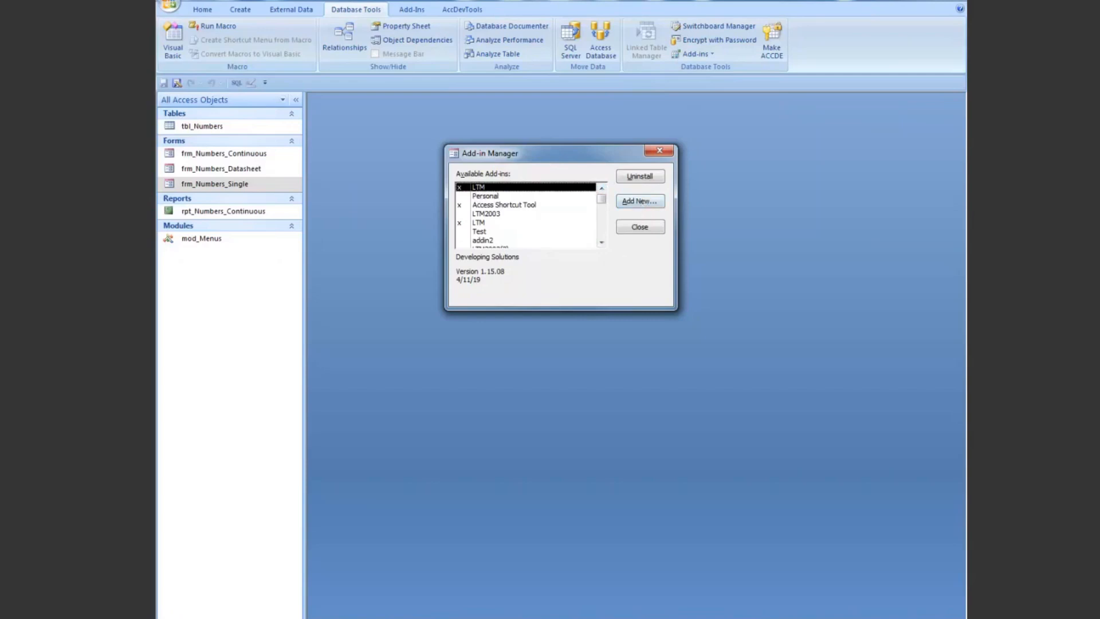
# Step: Switch to Windows Explorer, browse from %appdata% to the Microsoft AddIns folder to view its add-in files, and return to Access
pyautogui.click(211, 616)
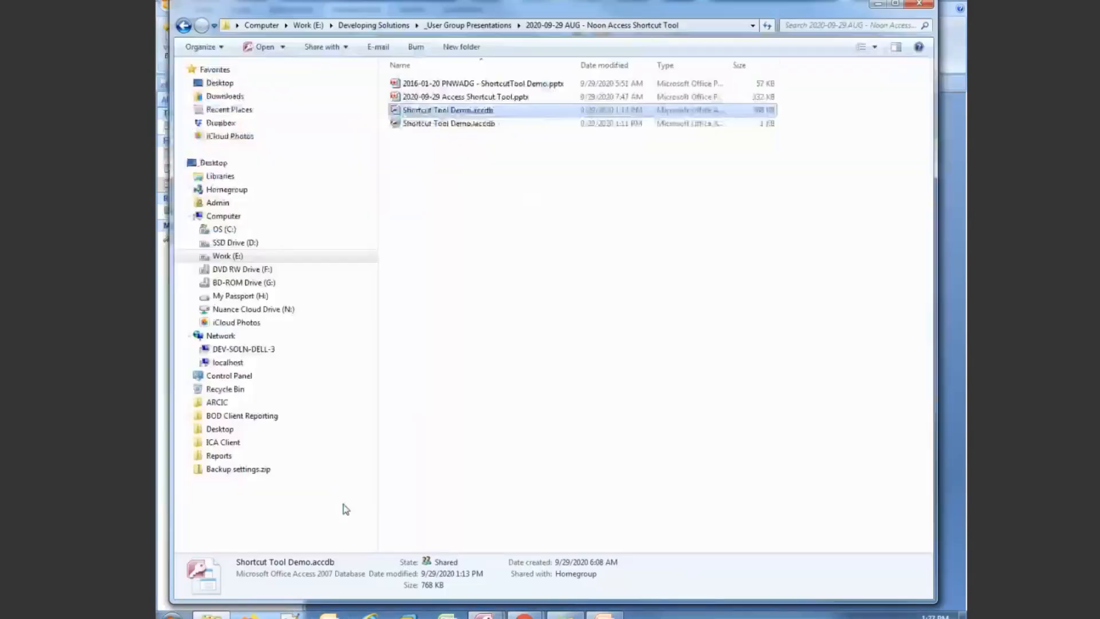
pyautogui.click(689, 26)
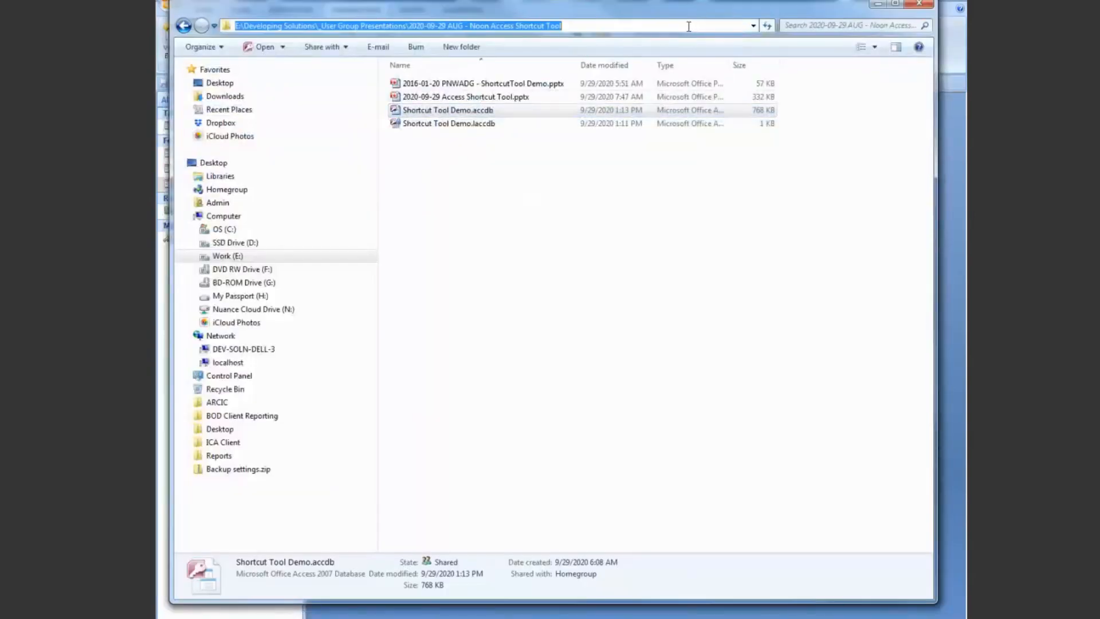
pyautogui.write('%ap')
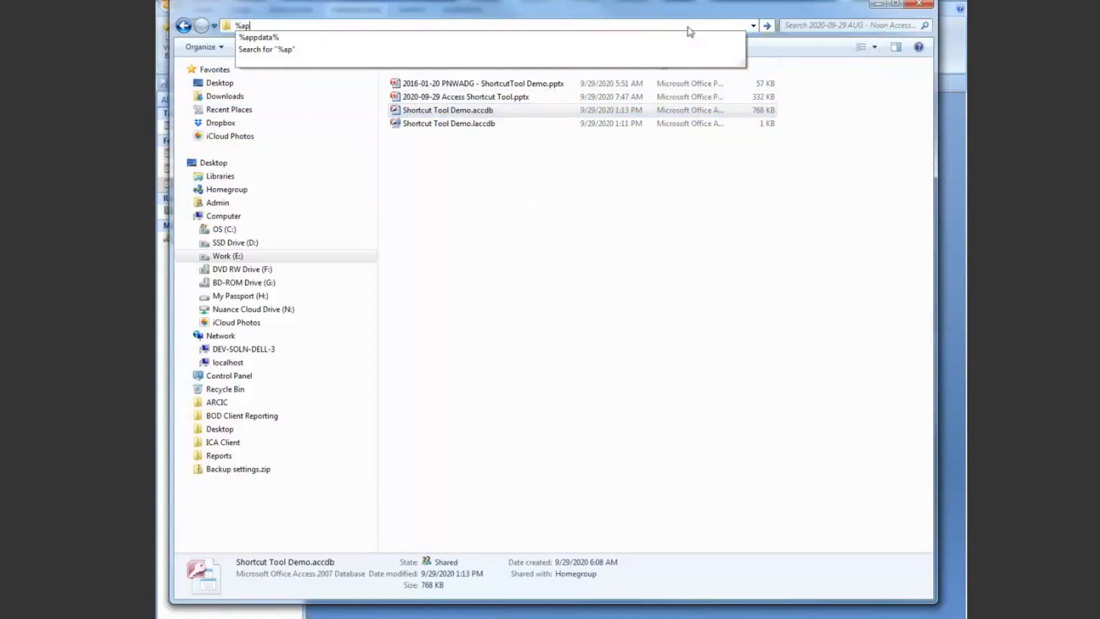
pyautogui.write('pdata%')
pyautogui.press('Return')
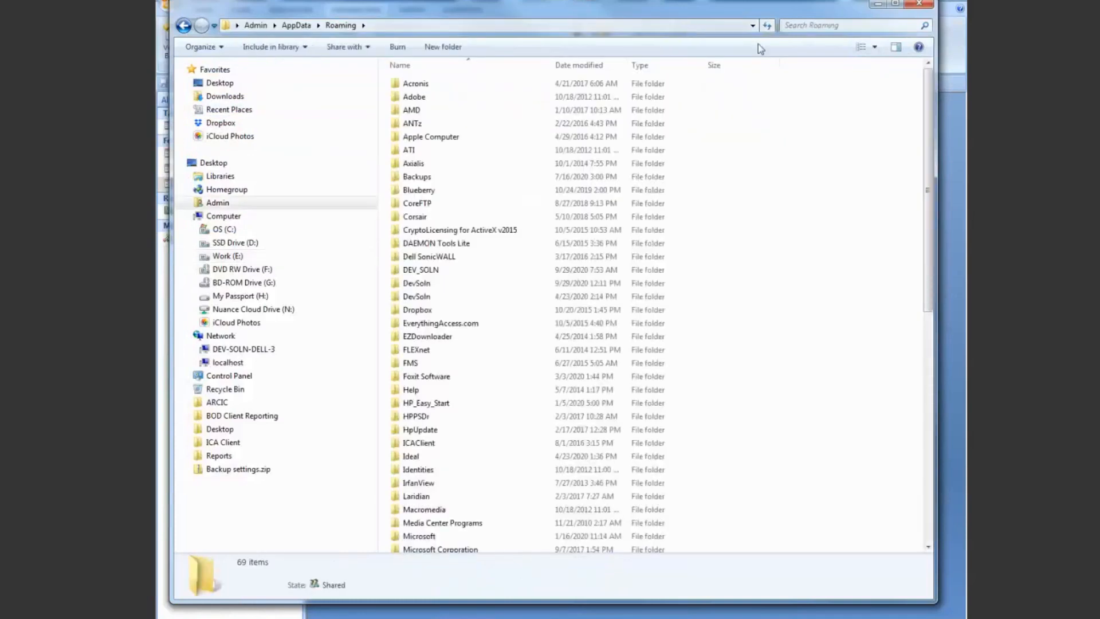
pyautogui.doubleClick(417, 537)
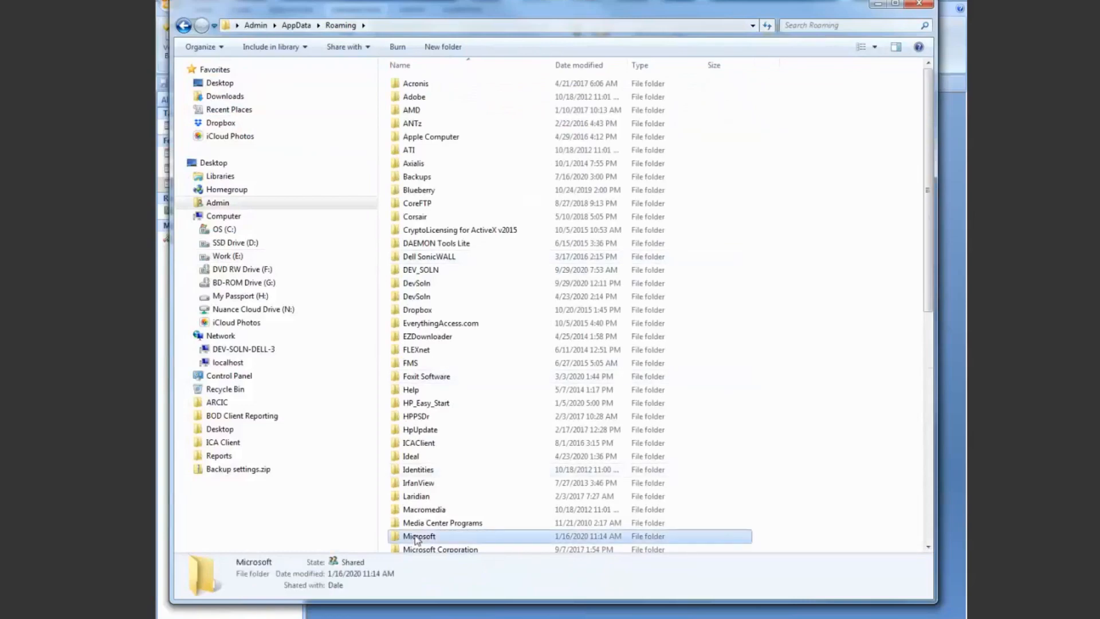
pyautogui.click(412, 100)
pyautogui.doubleClick(413, 98)
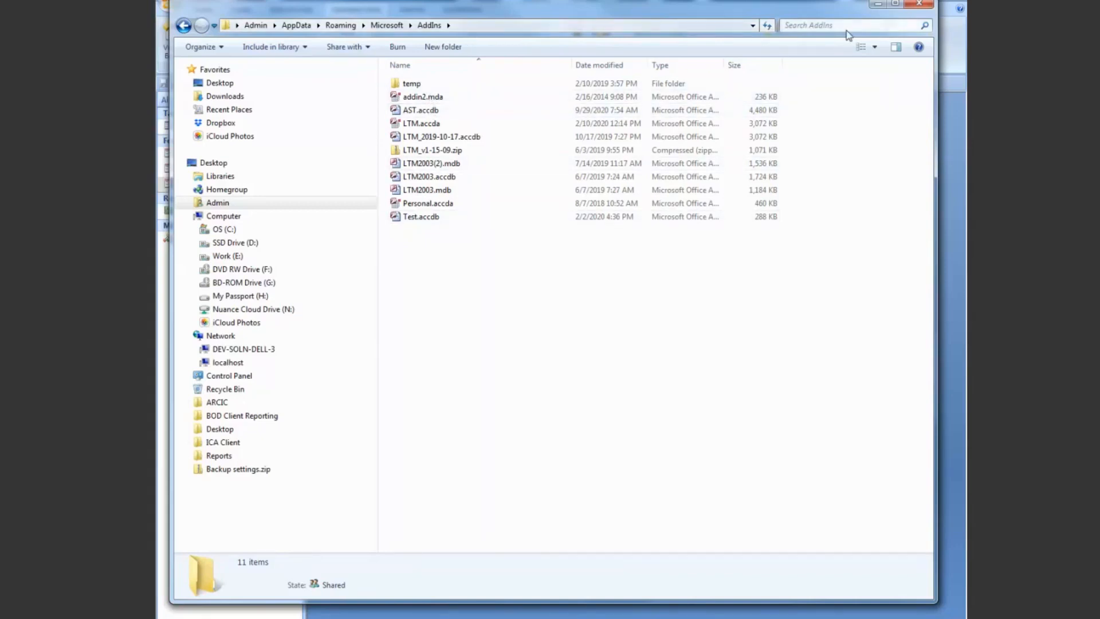
pyautogui.click(878, 5)
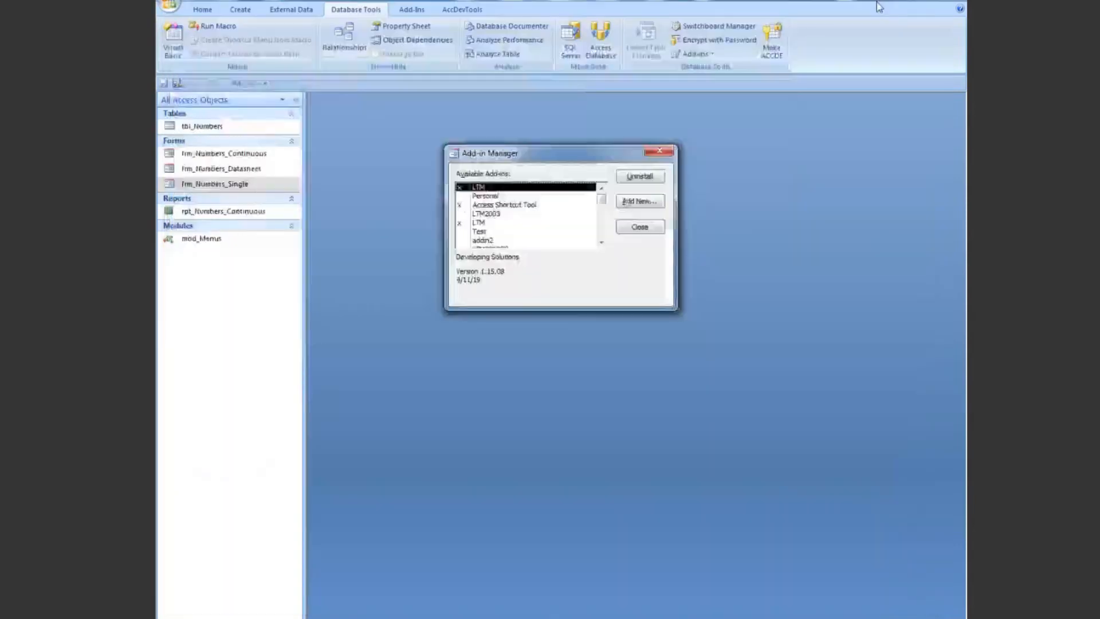
# Step: Review the available add-ins in the Add-in Manager, including the Personal add-in's details, and close the manager
pyautogui.click(487, 199)
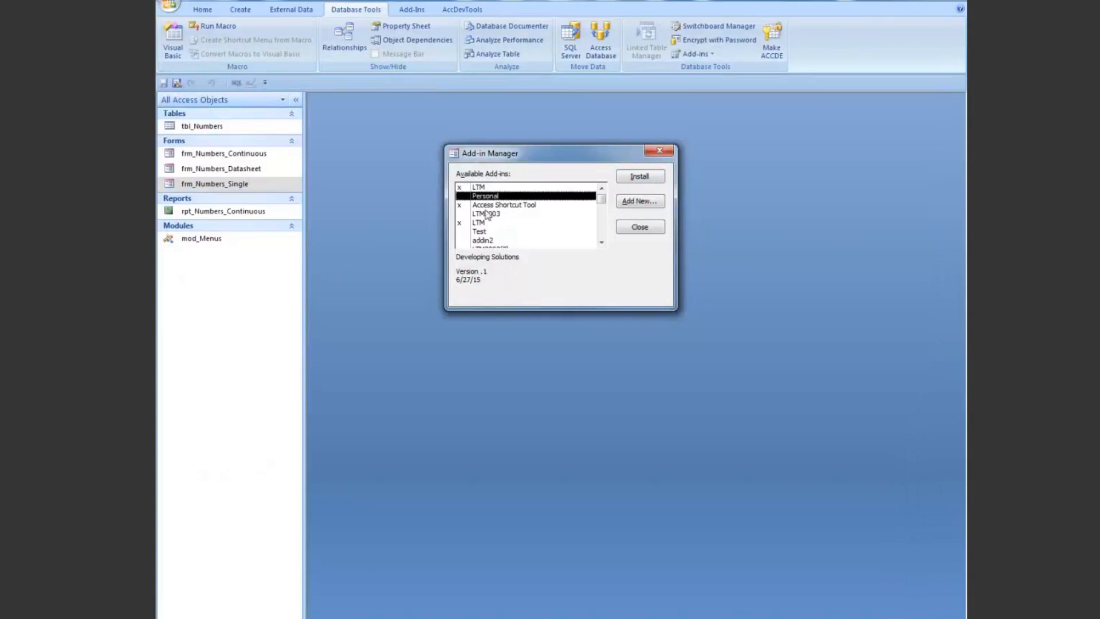
pyautogui.moveTo(600, 198)
pyautogui.mouseDown()
pyautogui.moveTo(601, 231)
pyautogui.moveTo(601, 215)
pyautogui.mouseUp()
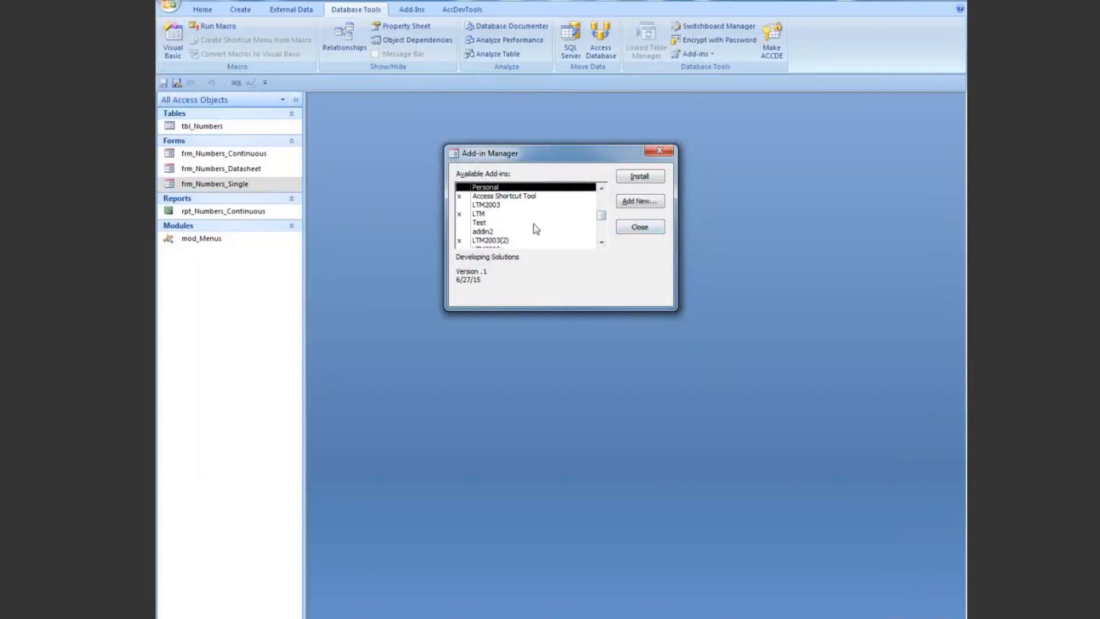
pyautogui.click(640, 229)
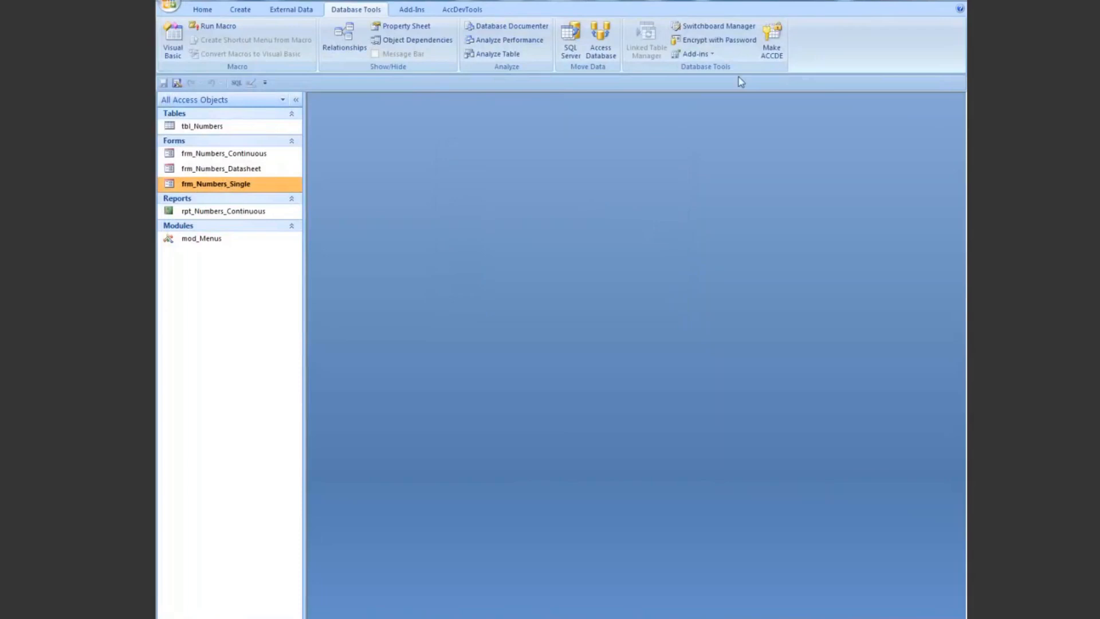
# Step: Launch the Access Shortcut Tool from the installed database add-ins
pyautogui.click(694, 54)
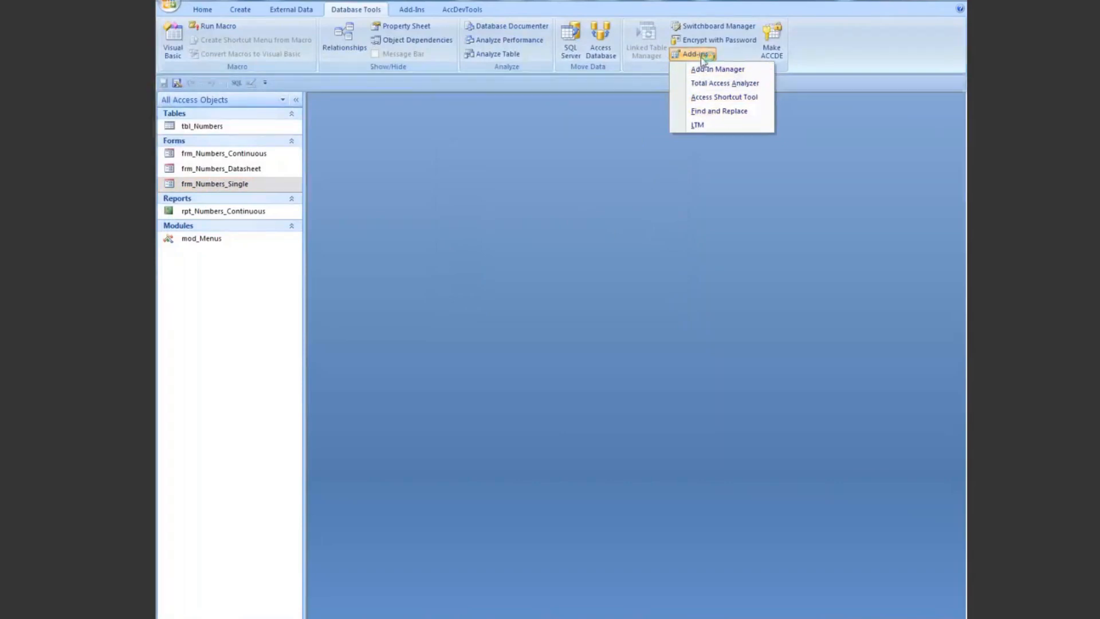
pyautogui.click(597, 164)
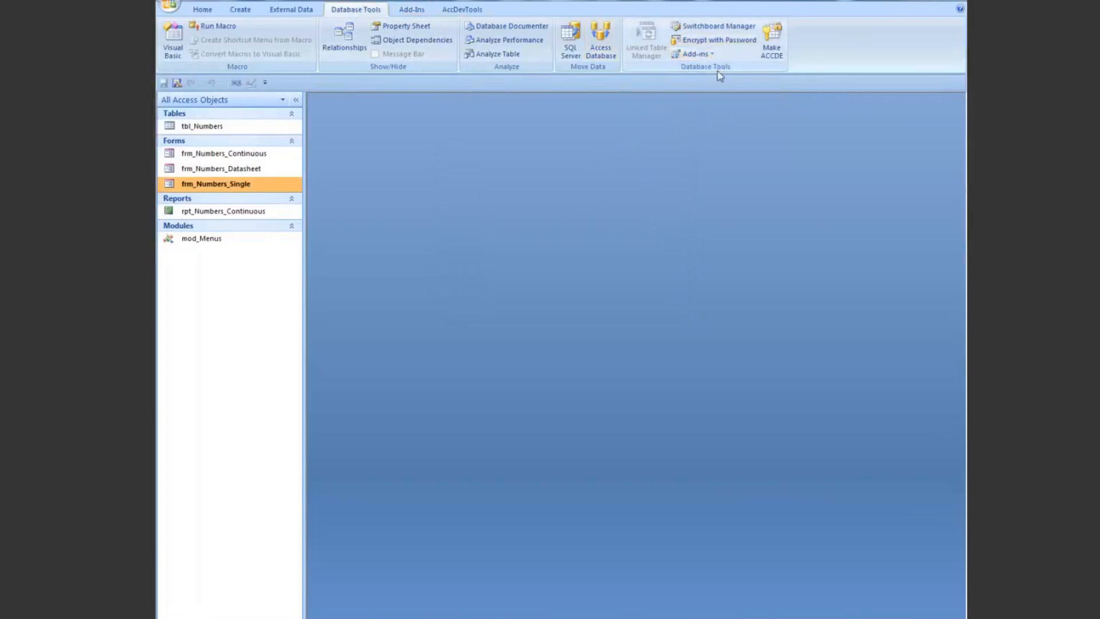
pyautogui.click(711, 54)
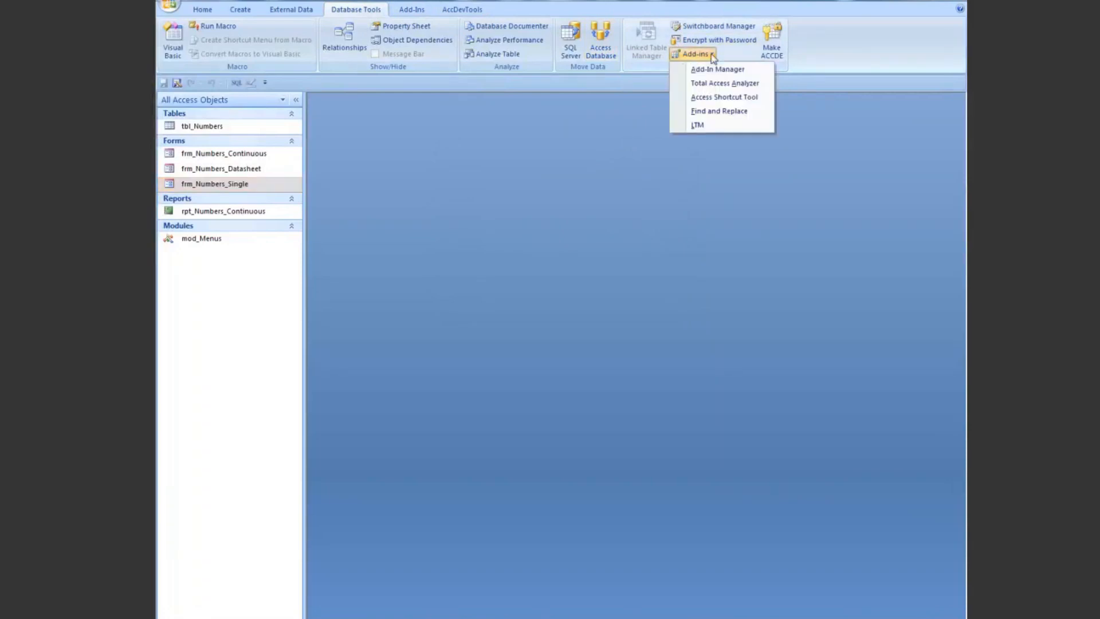
pyautogui.click(708, 101)
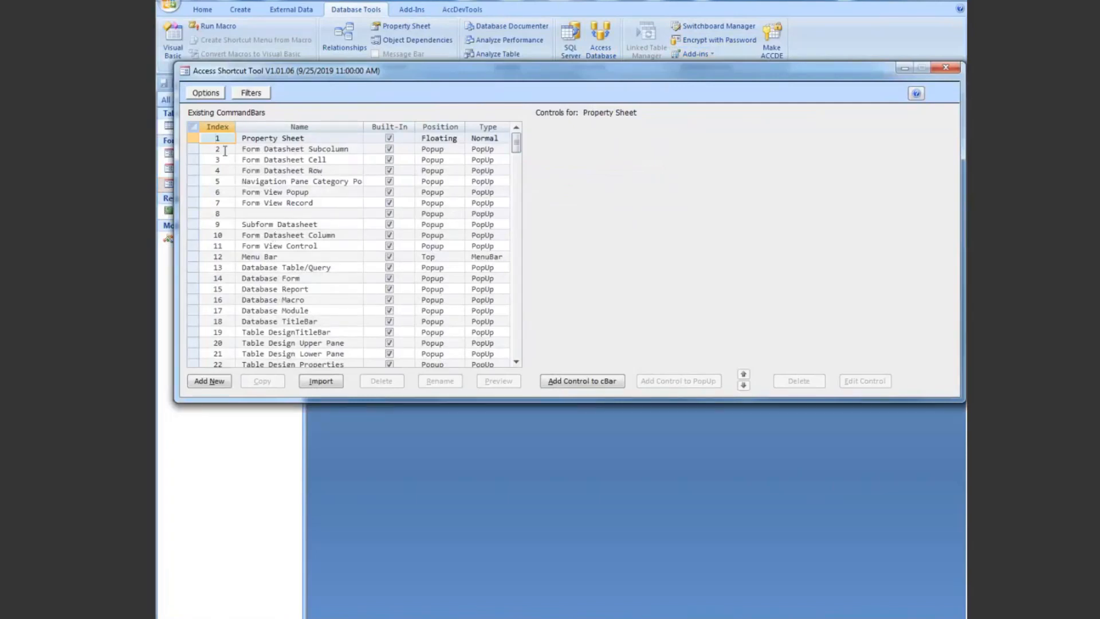
# Step: Display the controls of the Form Datasheet Subcolumn command bar and those of the Menu Bar command bar
pyautogui.click(213, 127)
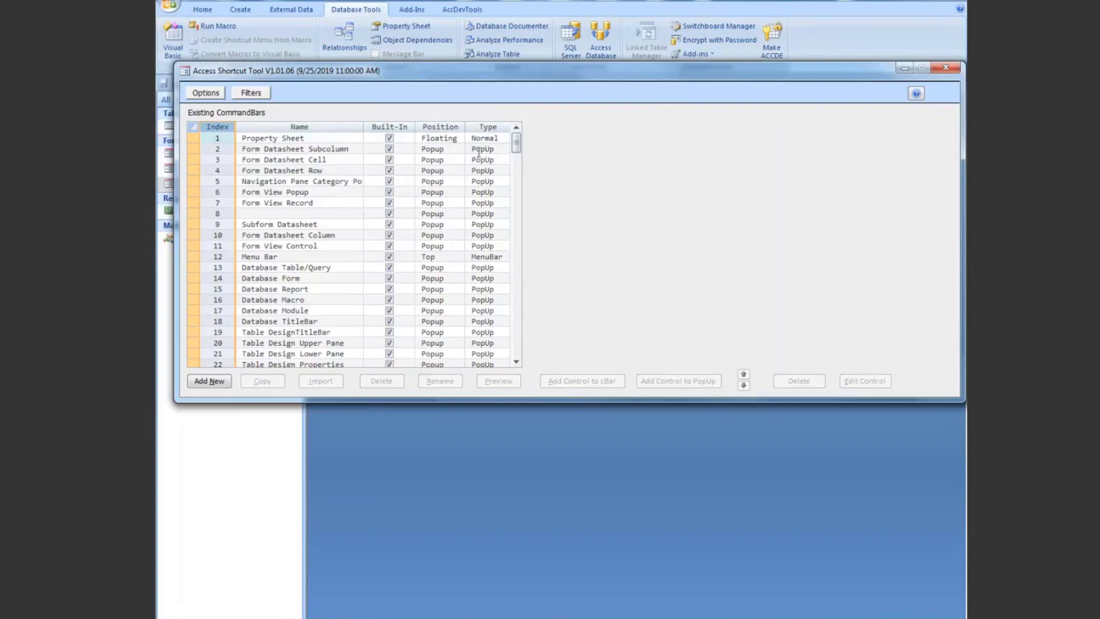
pyautogui.click(504, 150)
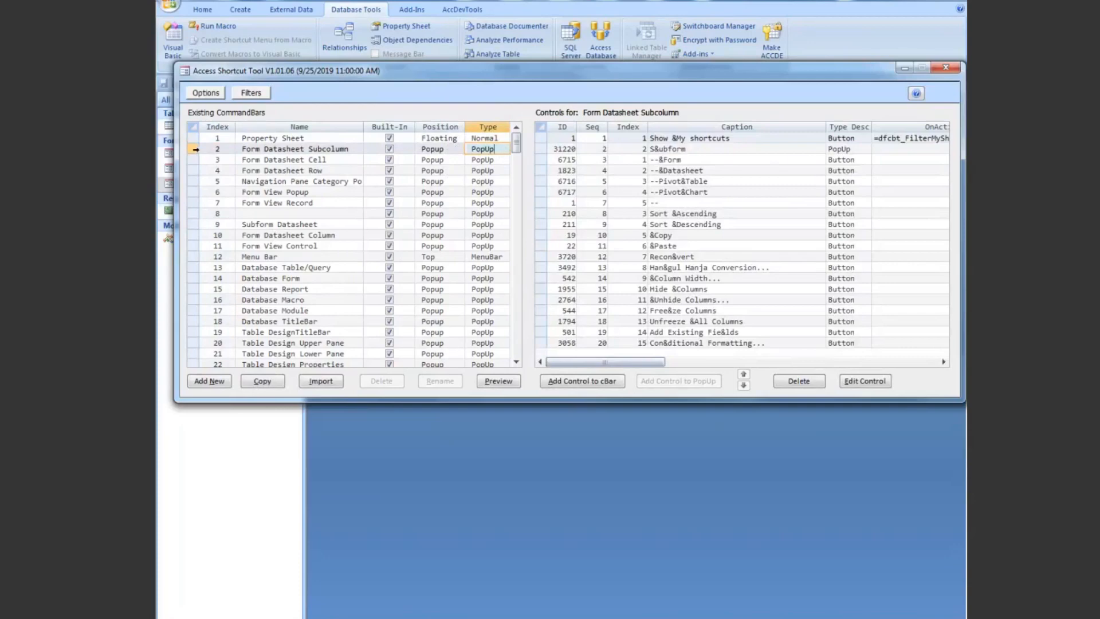
pyautogui.click(195, 149)
pyautogui.click(194, 257)
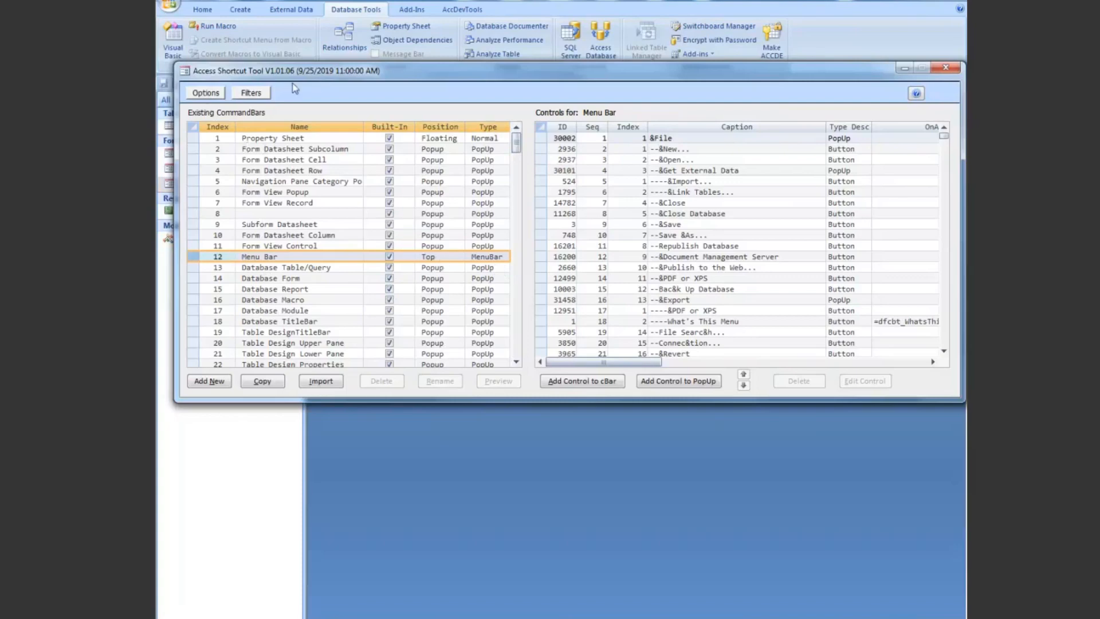
# Step: Review the shortcut tool's options, including the timing choices for cataloging form, report and module procedures, and save them
pyautogui.click(207, 94)
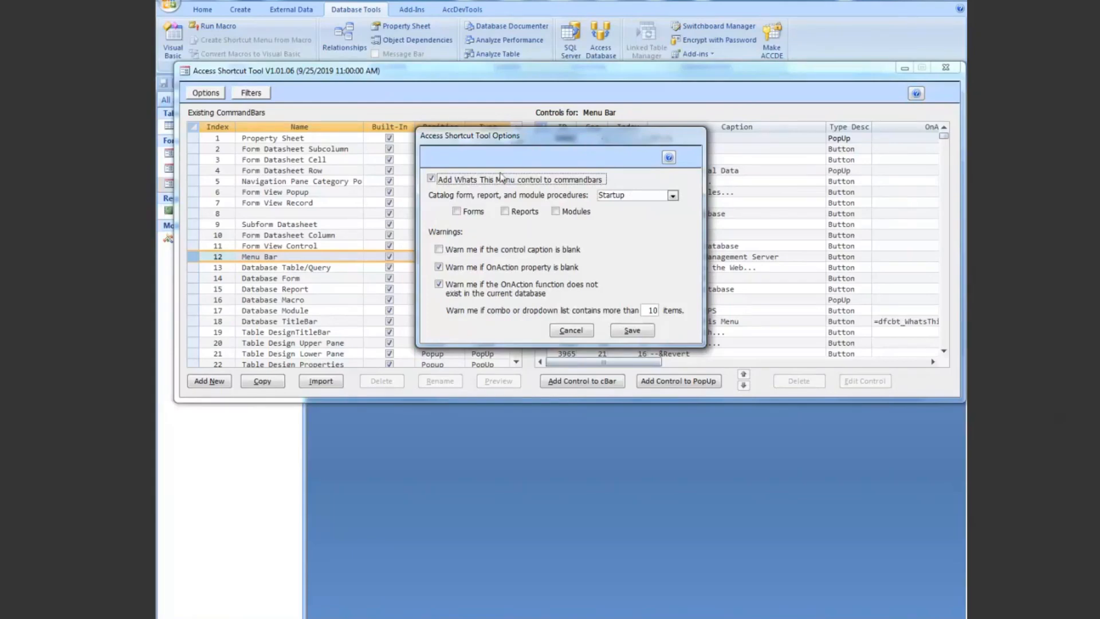
pyautogui.click(672, 195)
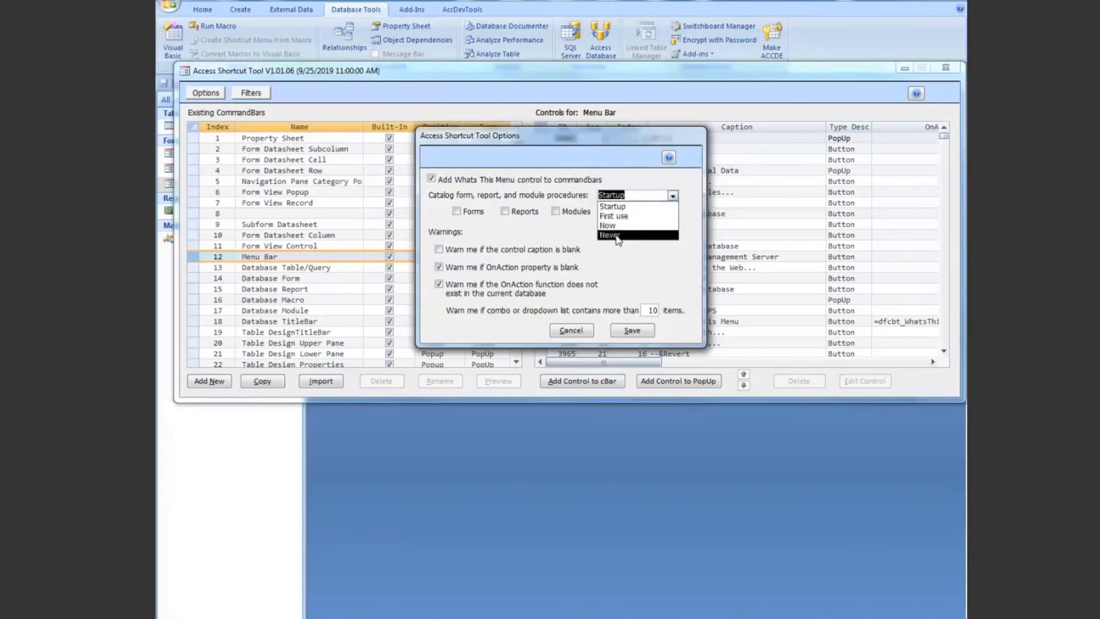
pyautogui.click(616, 140)
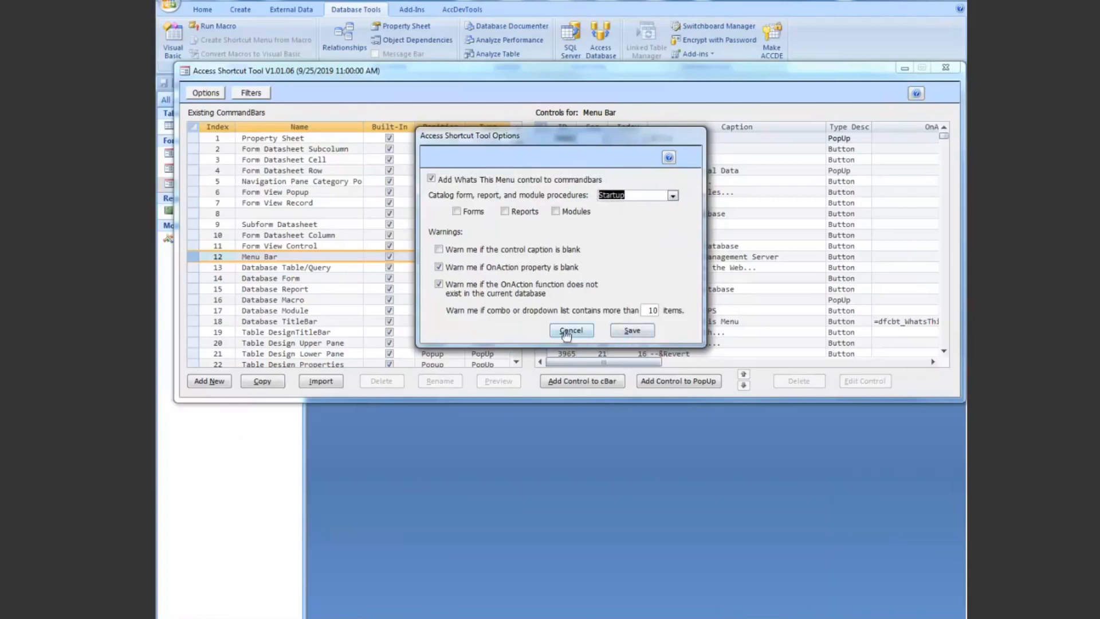
pyautogui.click(631, 331)
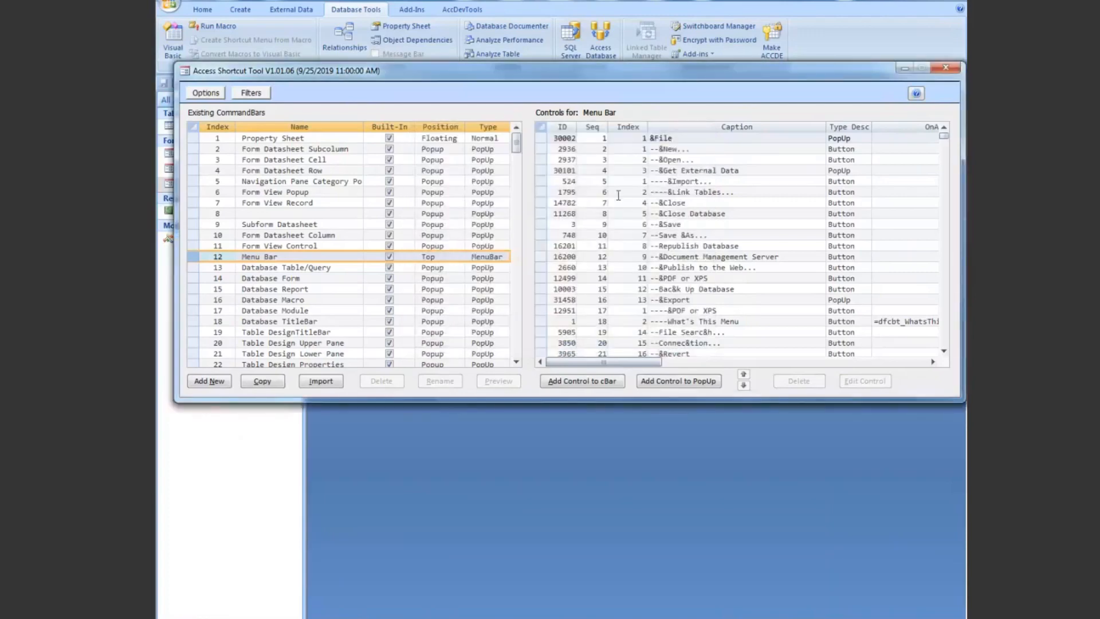
# Step: Show all command bars, limit the list to My shortcuts, and display the controls of each custom report menu
pyautogui.click(255, 94)
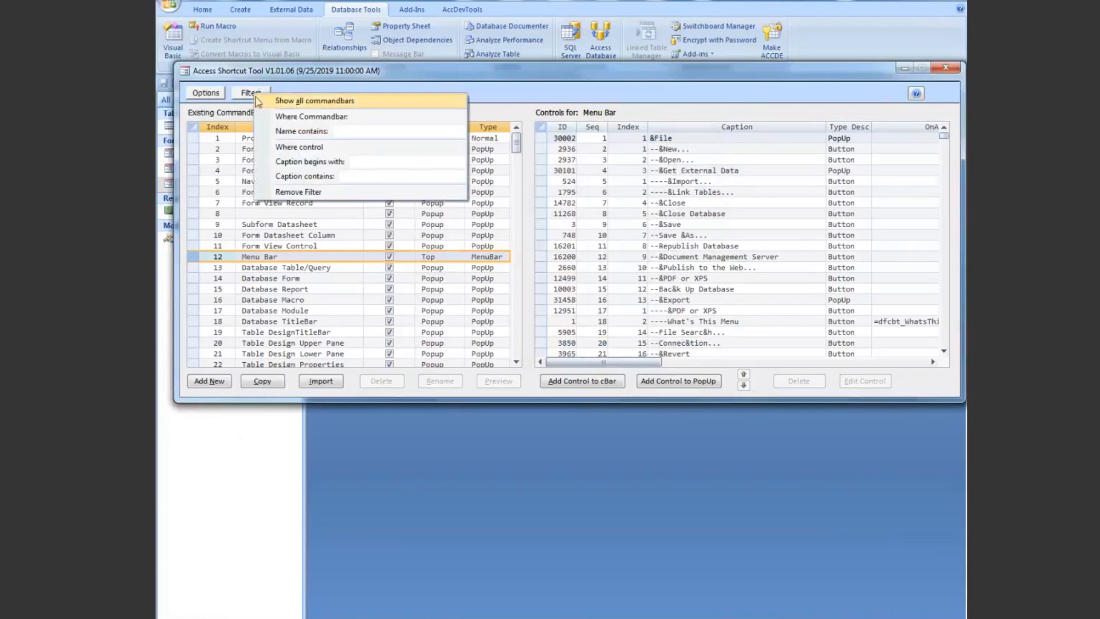
pyautogui.click(323, 103)
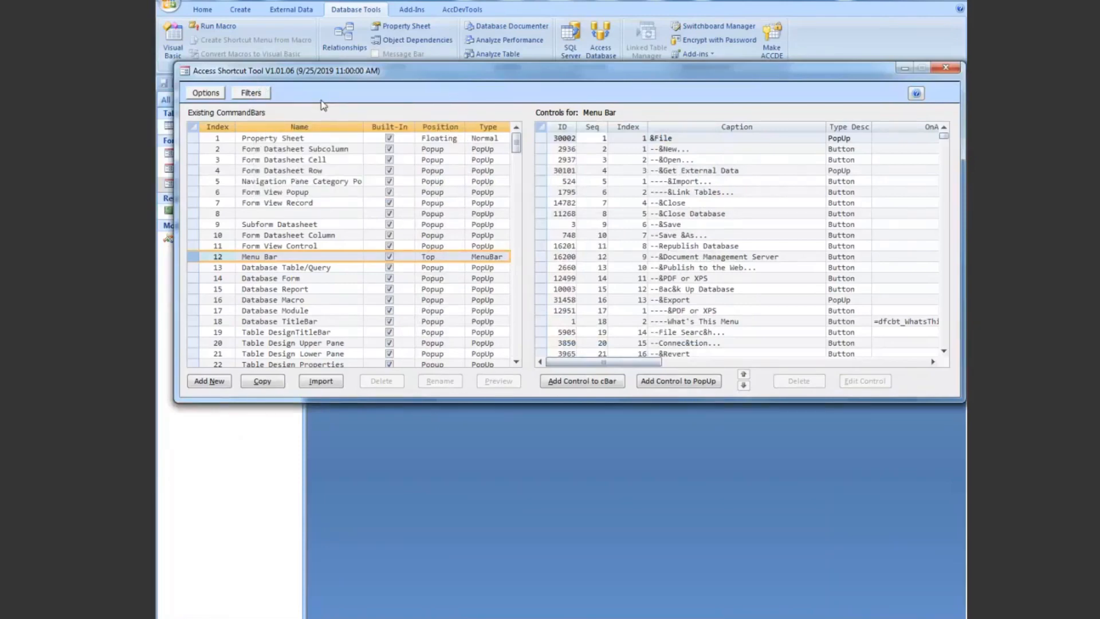
pyautogui.moveTo(512, 149)
pyautogui.mouseDown()
pyautogui.moveTo(514, 276)
pyautogui.moveTo(526, 293)
pyautogui.moveTo(518, 138)
pyautogui.mouseUp()
pyautogui.click(250, 93)
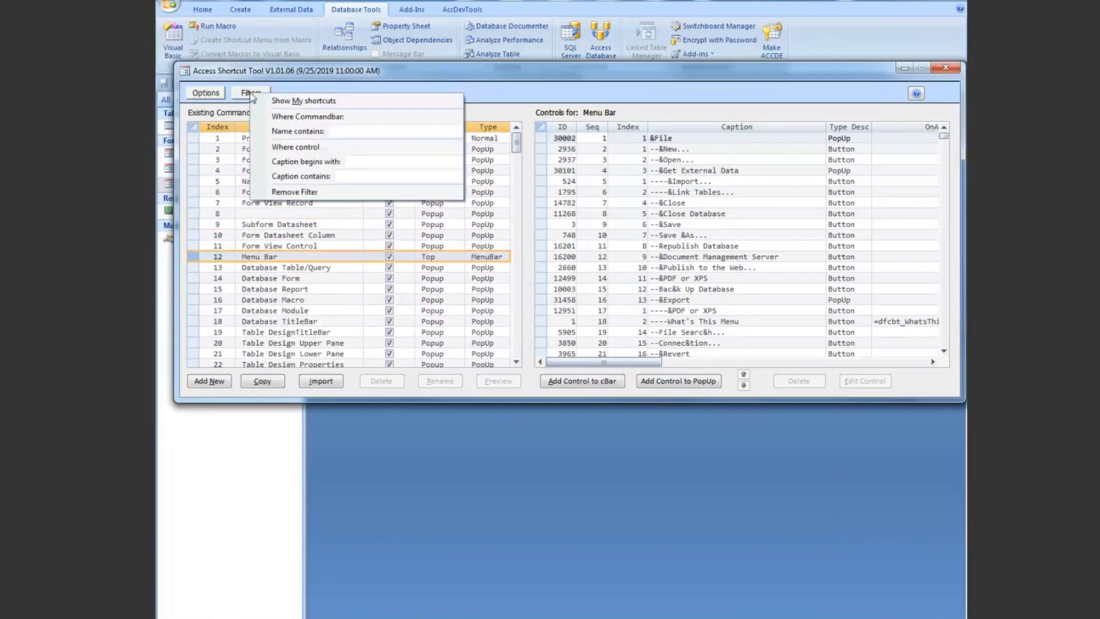
pyautogui.click(305, 103)
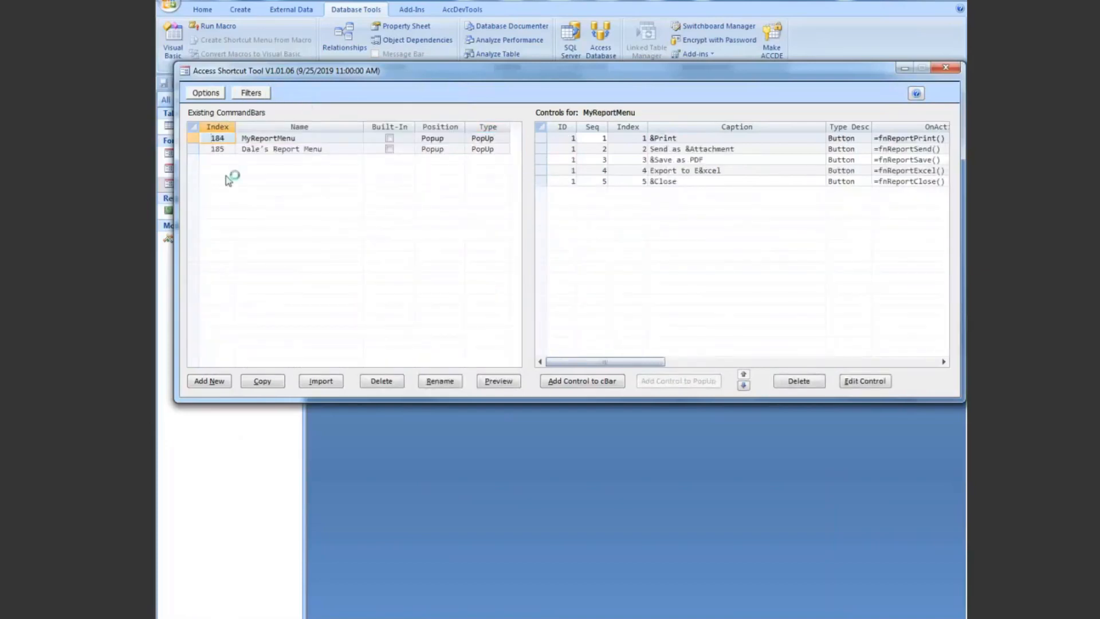
pyautogui.click(191, 138)
pyautogui.click(192, 149)
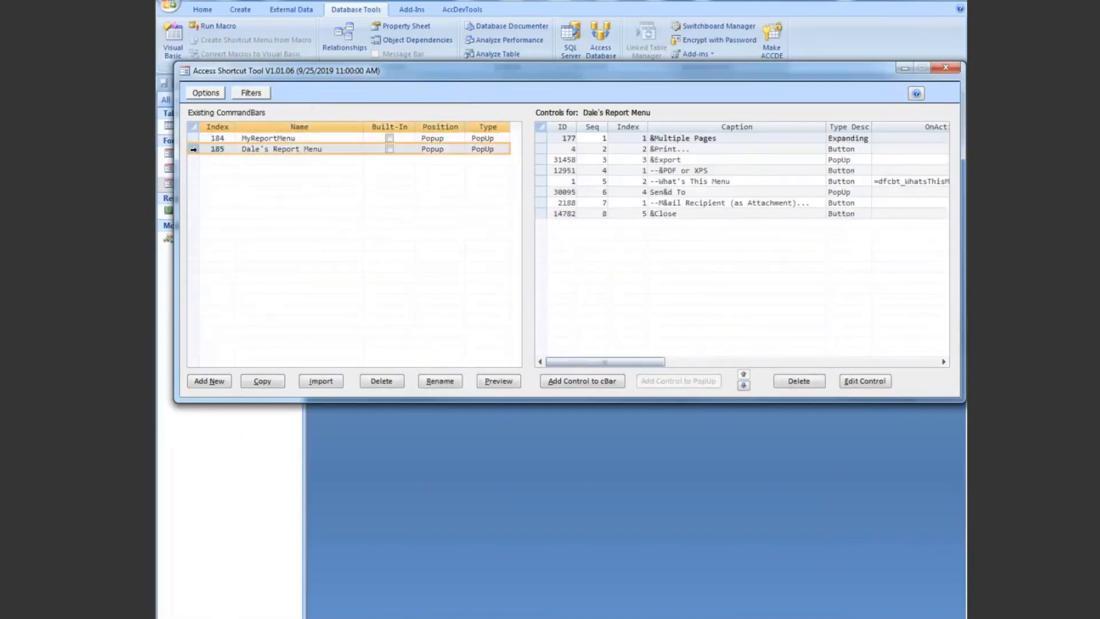
# Step: Filter the command bars to names containing "datasheet" and widen the Name column
pyautogui.click(251, 92)
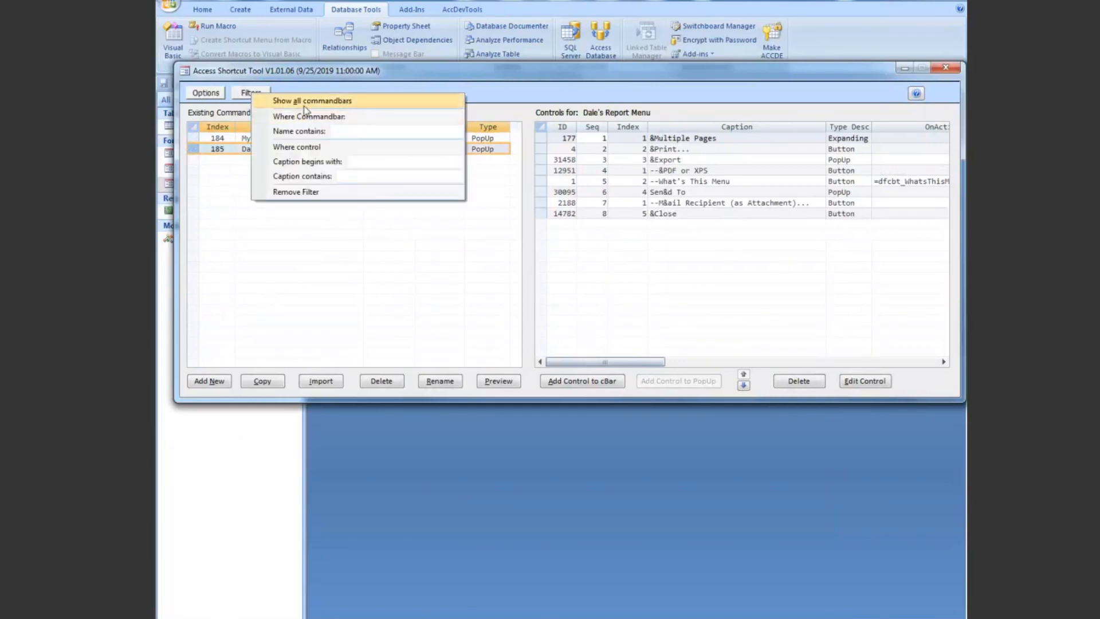
pyautogui.click(339, 131)
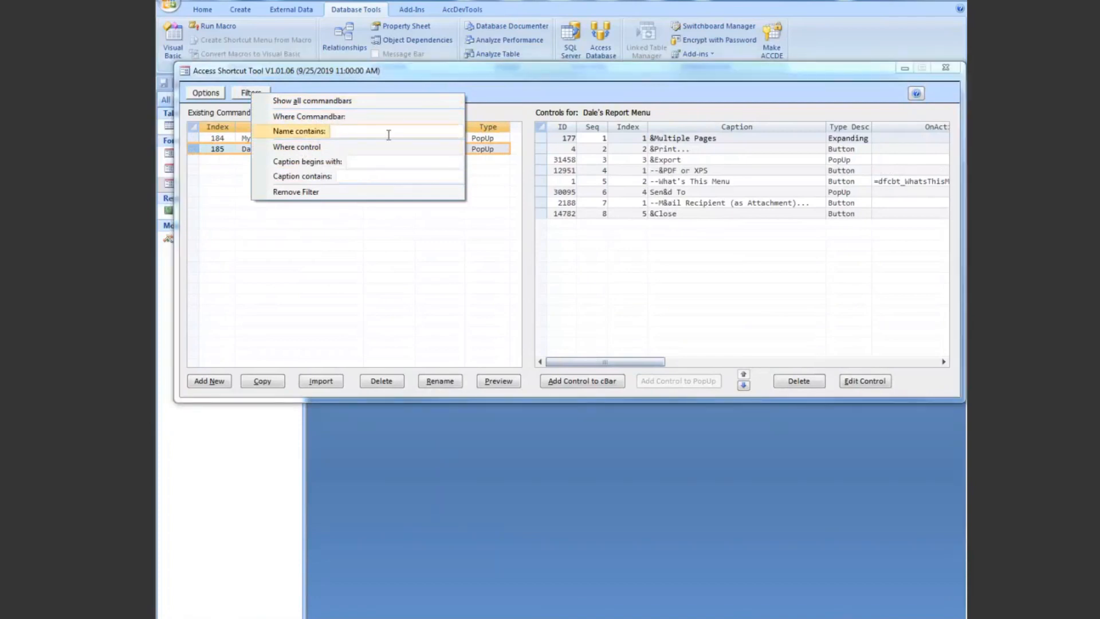
pyautogui.write('d')
pyautogui.write('atat')
pyautogui.write('heet')
pyautogui.press('Return')
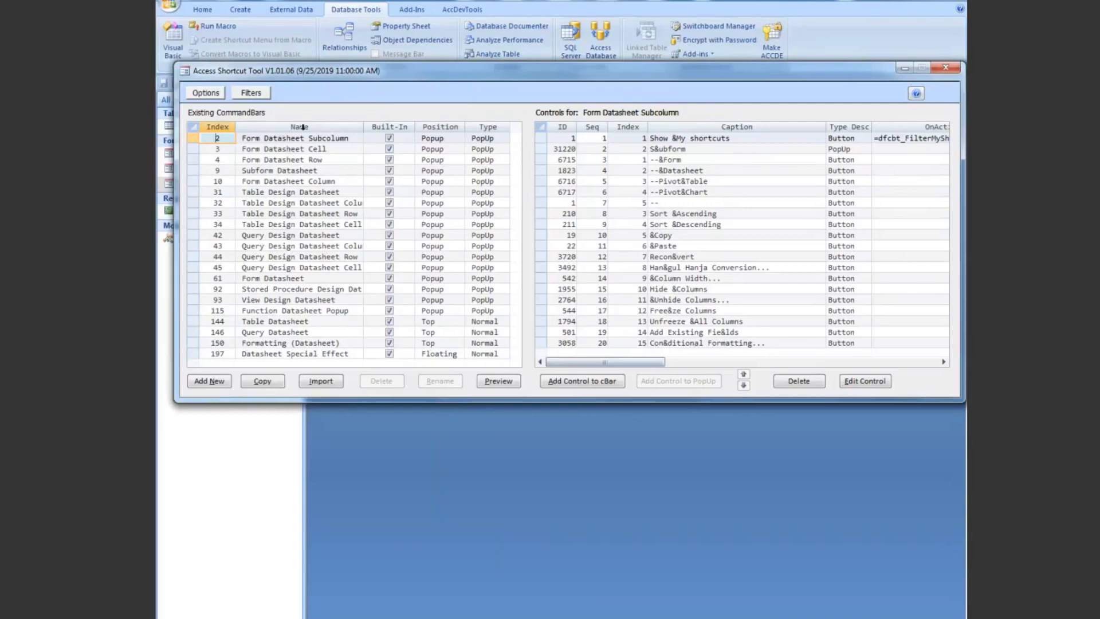
pyautogui.moveTo(363, 127); pyautogui.dragTo(378, 127)
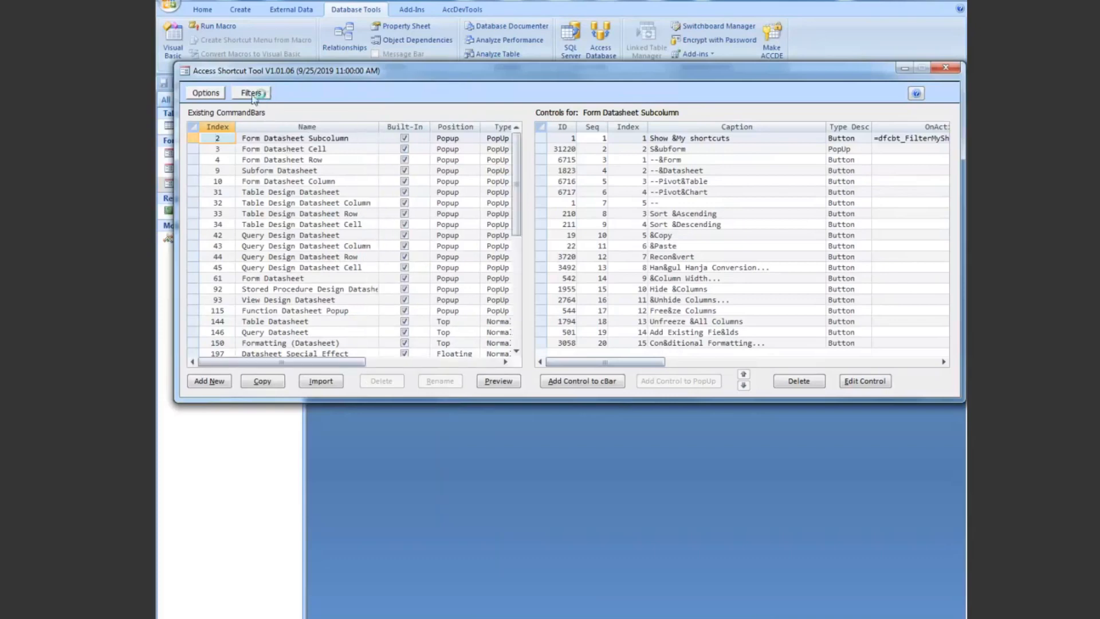
# Step: Change the command bar name filter to "print"
pyautogui.click(252, 94)
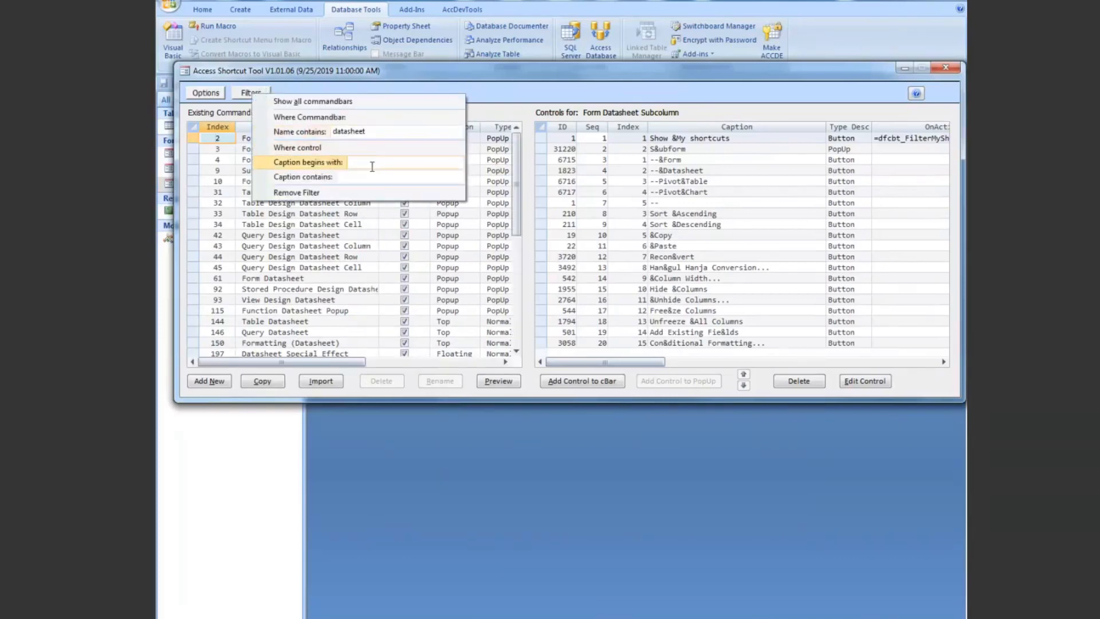
pyautogui.moveTo(396, 131); pyautogui.dragTo(314, 135)
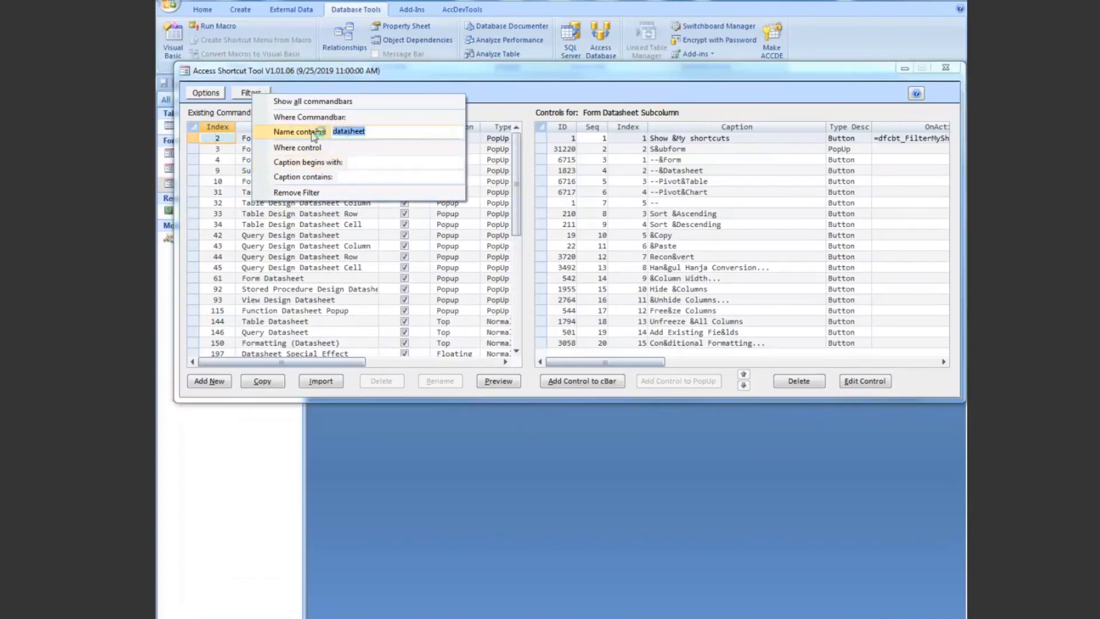
pyautogui.write('print')
pyautogui.press('Return')
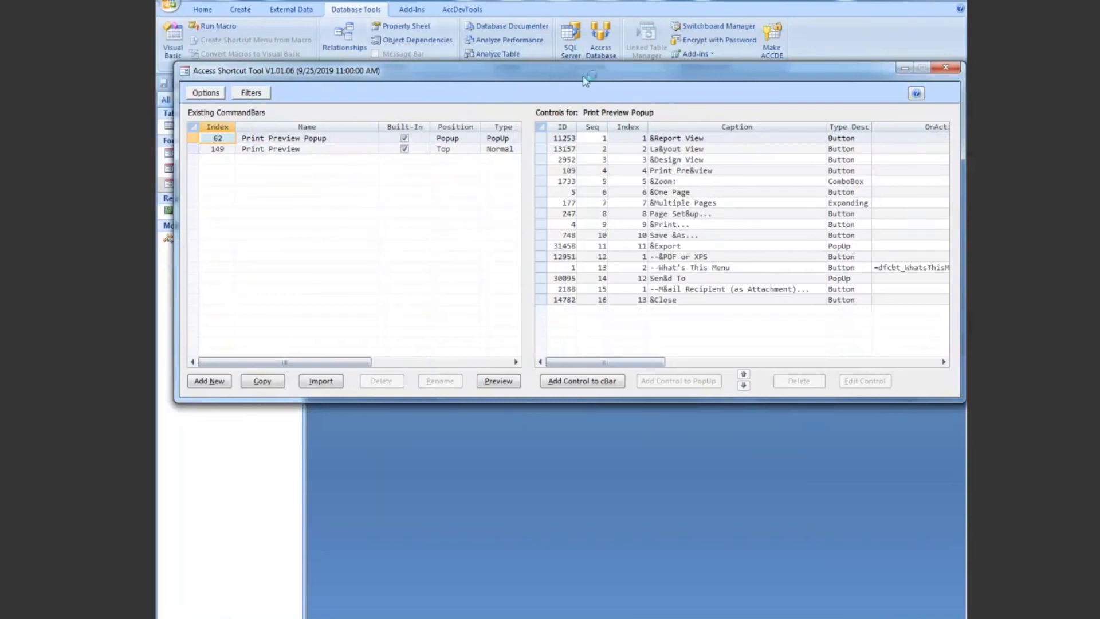
# Step: Minimize the Access Shortcut Tool and open the form frm_Numbers_Single
pyautogui.click(904, 68)
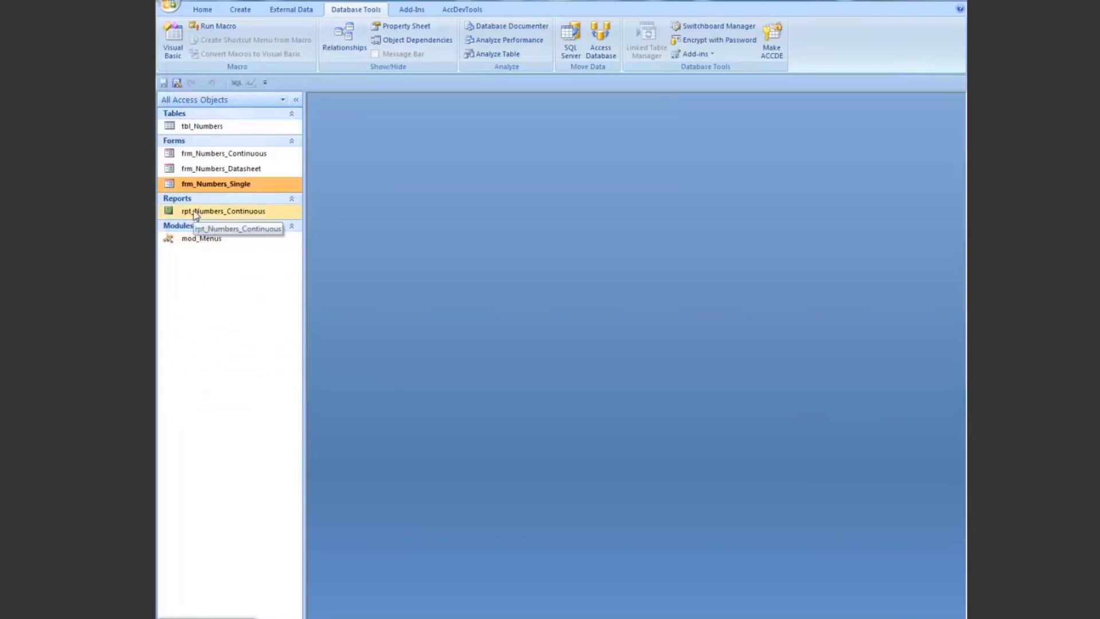
pyautogui.doubleClick(208, 184)
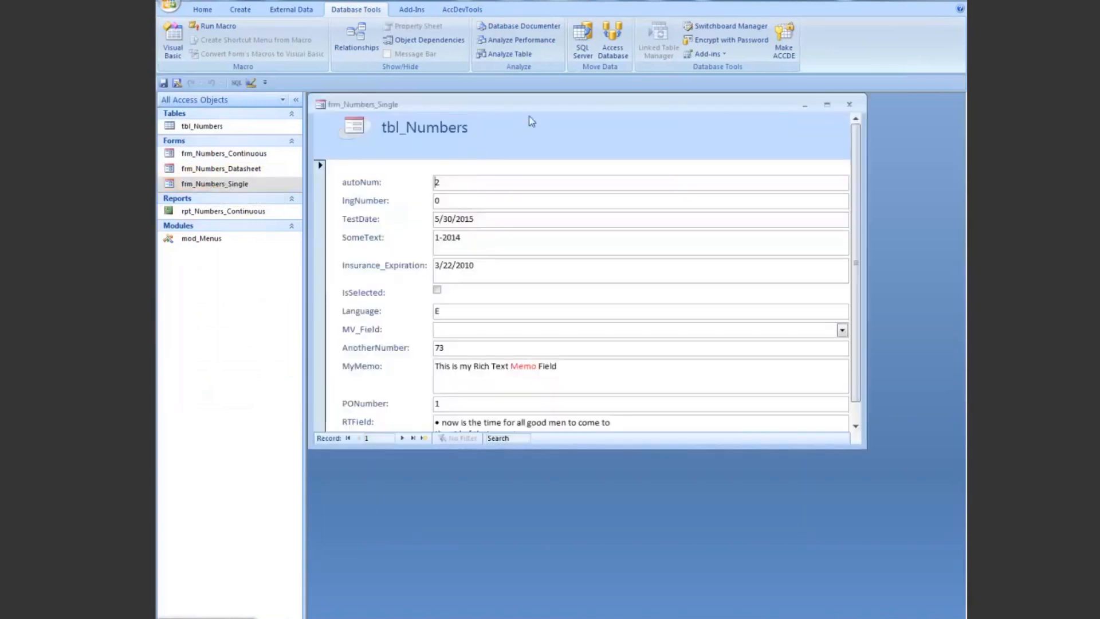
# Step: Inspect the shortcut menus of the frm_Numbers_Single title bar, the autoNum field and the Insurance_Expiration field
pyautogui.moveTo(535, 106); pyautogui.dragTo(583, 114)
pyautogui.rightClick(583, 114)
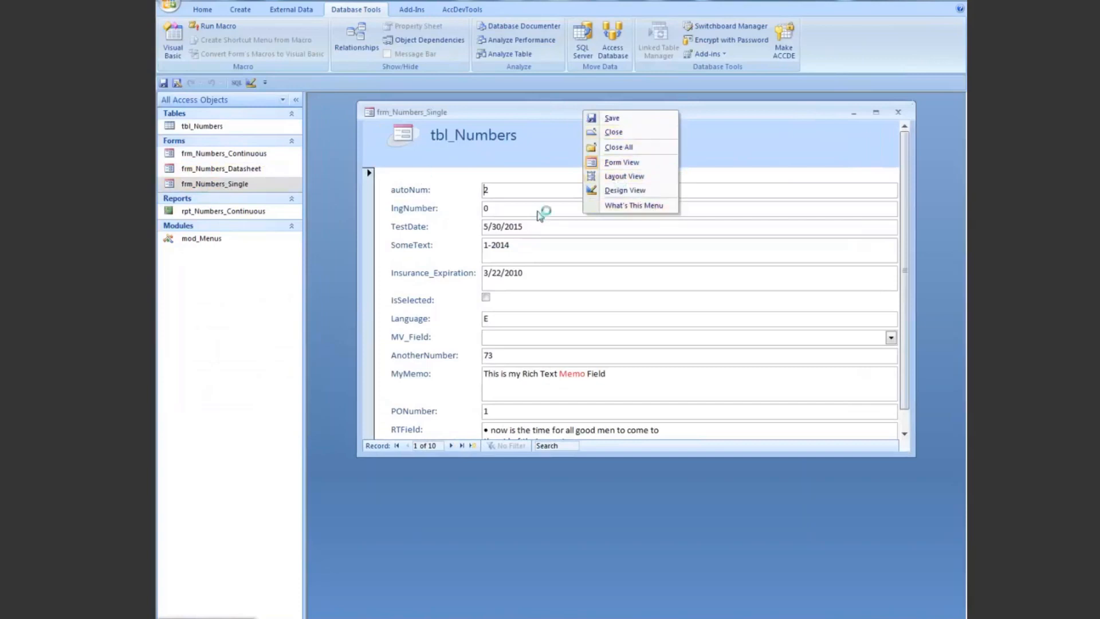
pyautogui.click(505, 191)
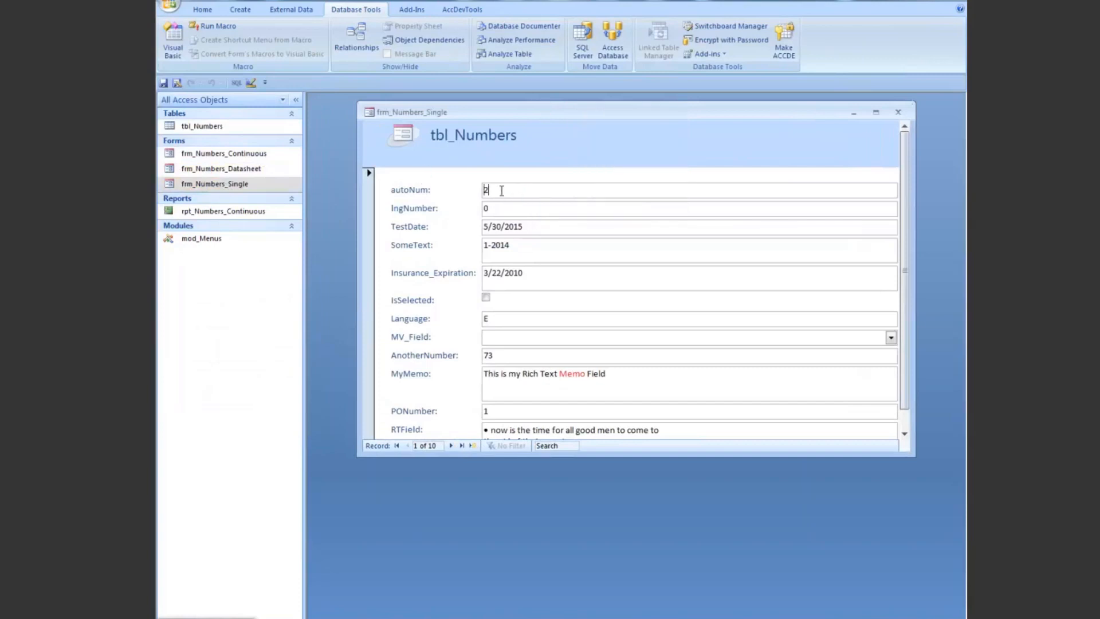
pyautogui.rightClick(502, 191)
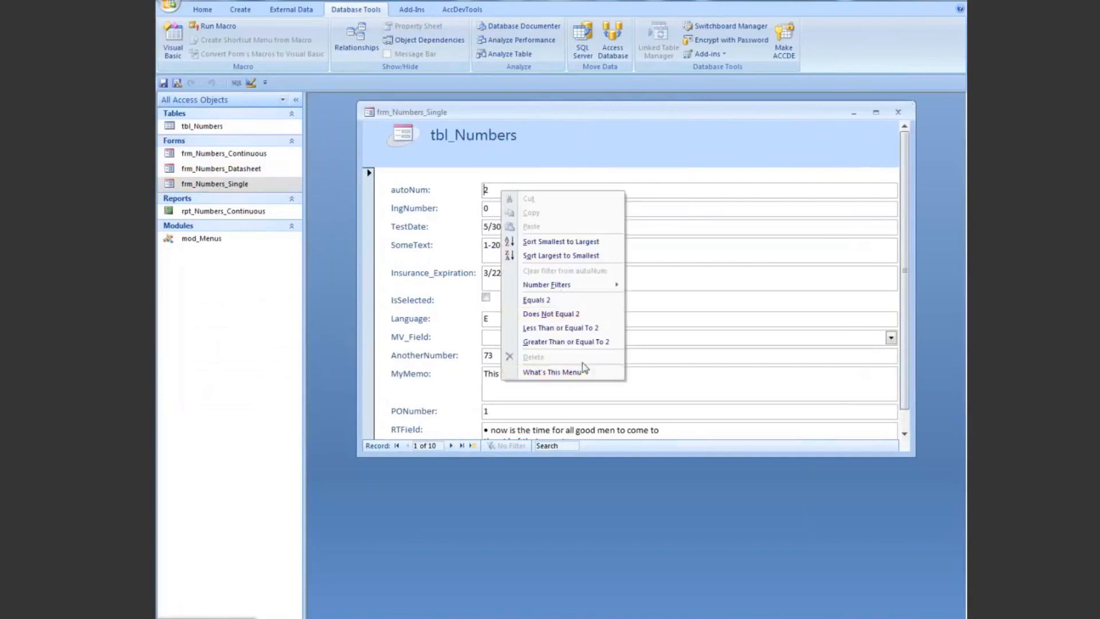
pyautogui.click(668, 277)
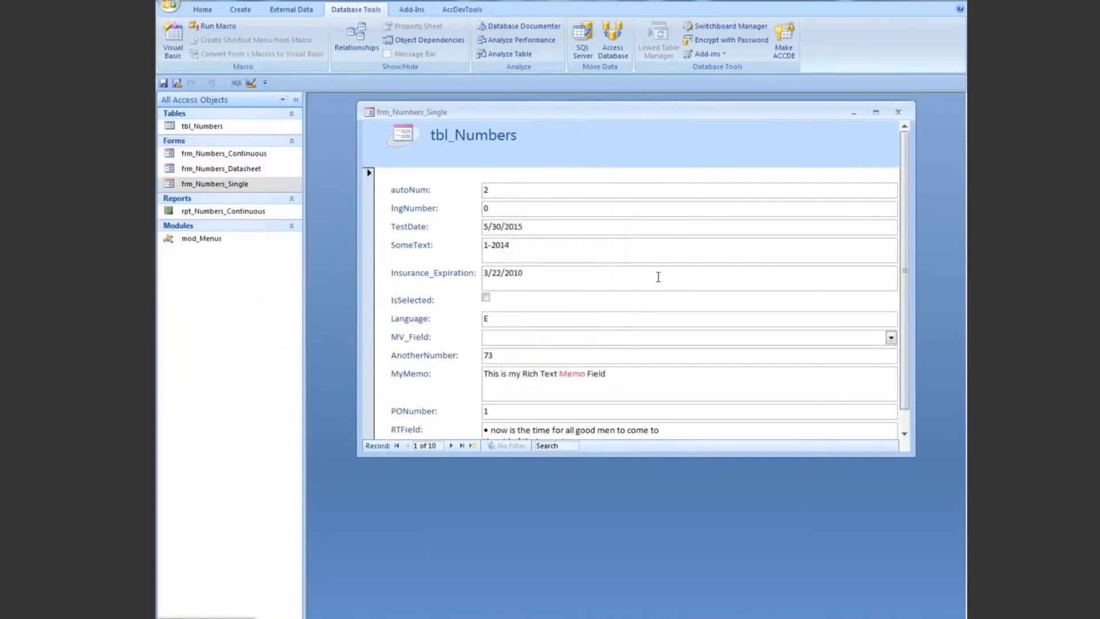
pyautogui.rightClick(658, 277)
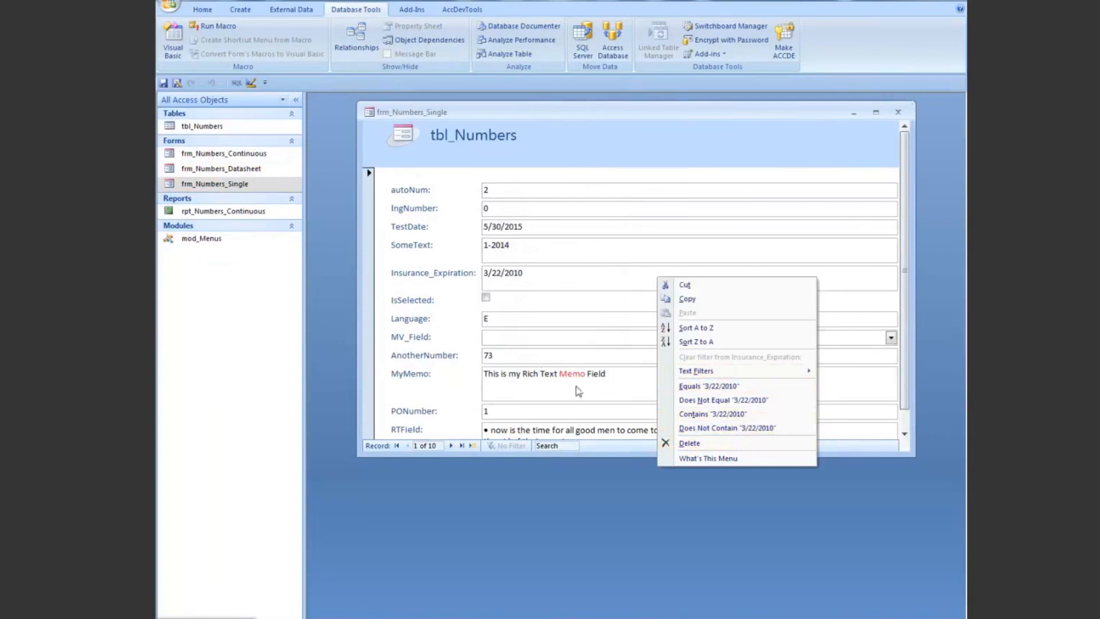
# Step: Identify the shortcut menu of the form's record selector with What's This Menu and dismiss the message
pyautogui.click(370, 217)
pyautogui.click(369, 216)
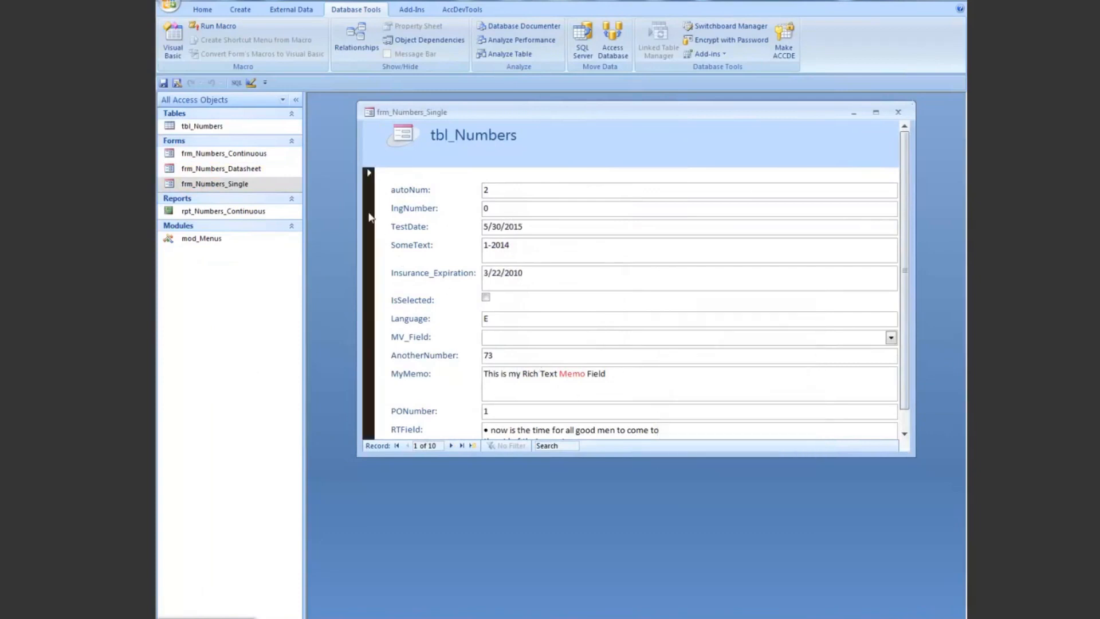
pyautogui.rightClick(369, 216)
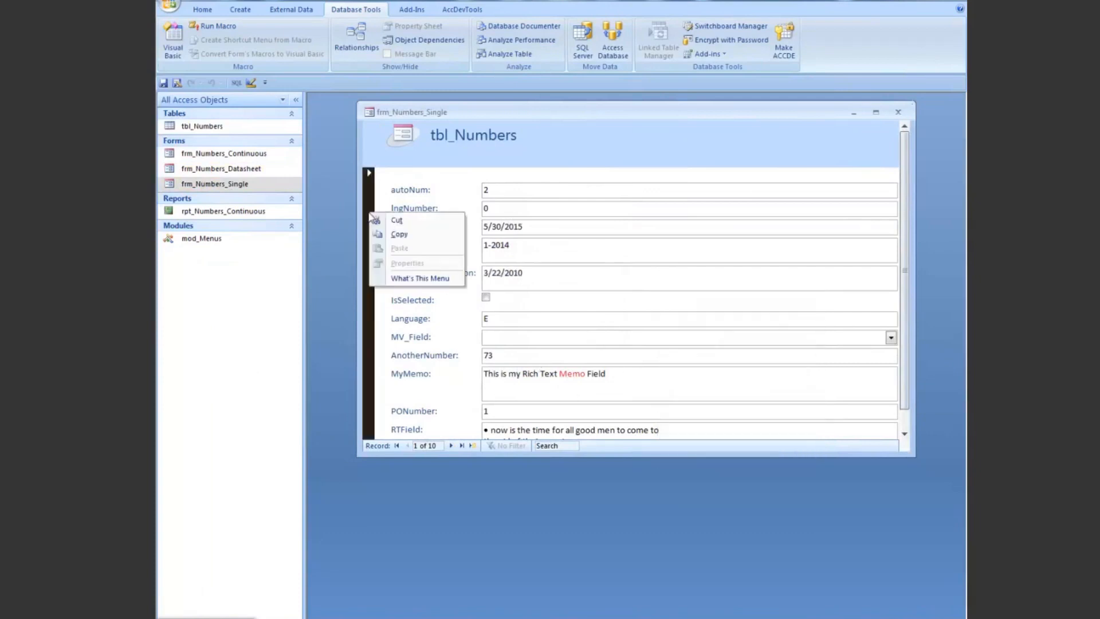
pyautogui.click(409, 278)
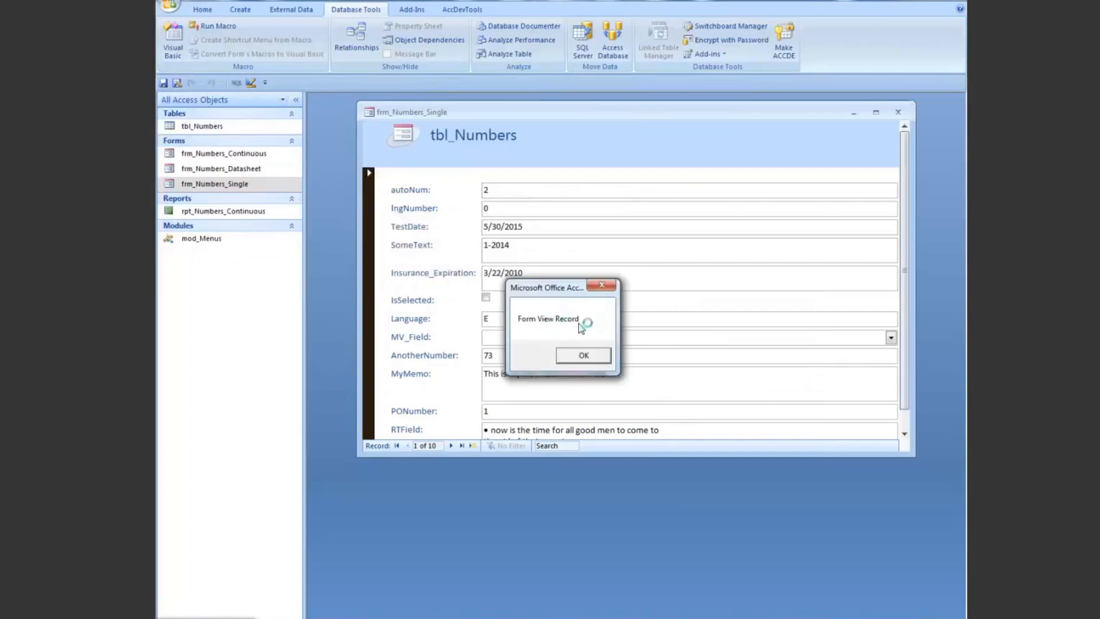
pyautogui.click(584, 357)
pyautogui.click(584, 356)
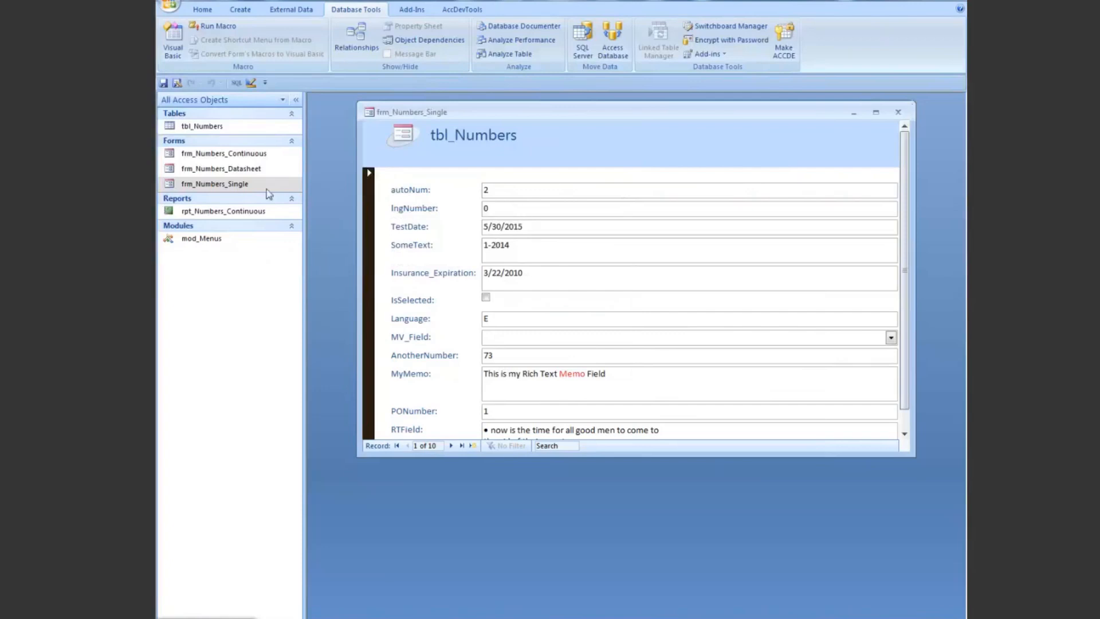
# Step: Open frm_Numbers_Datasheet without its property sheet and inspect the shortcut menus of the window icon and the autoNum column header
pyautogui.click(241, 169)
pyautogui.doubleClick(240, 170)
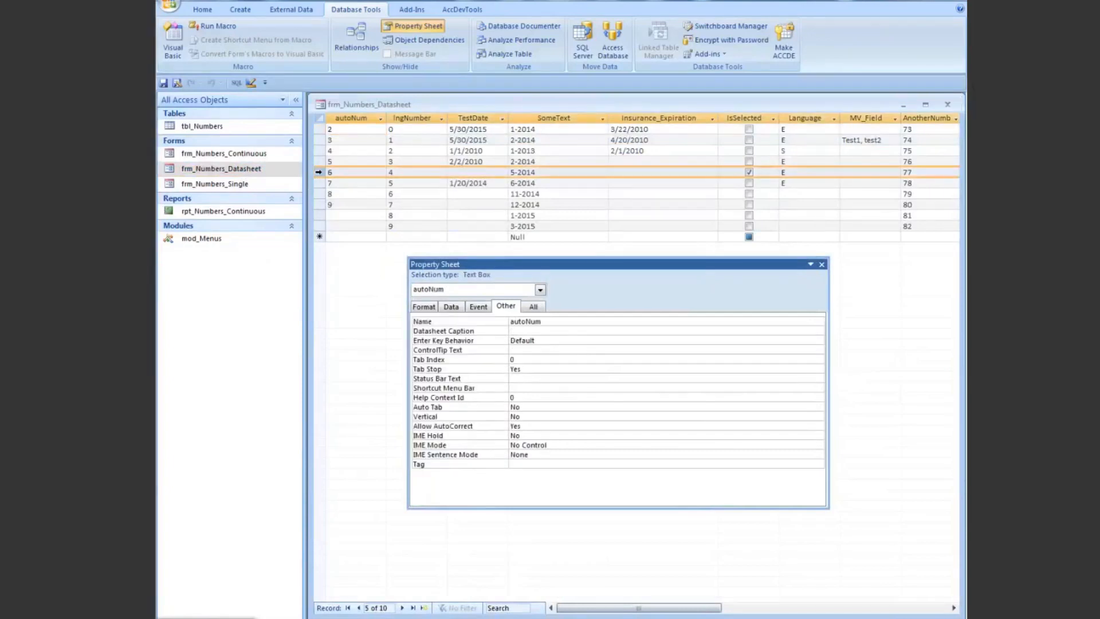
pyautogui.click(821, 264)
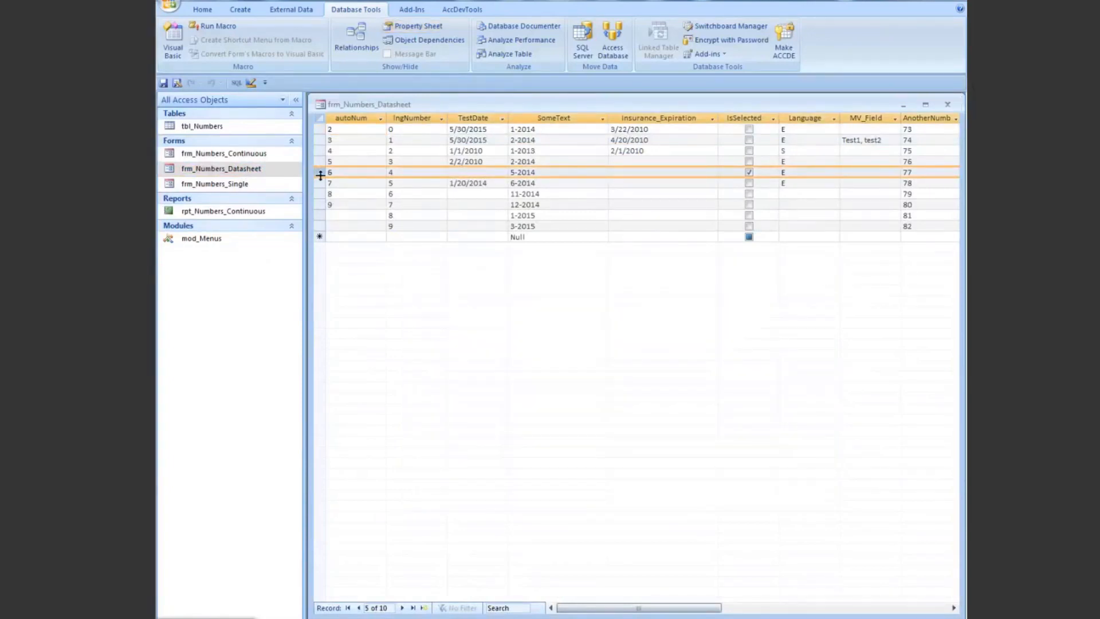
pyautogui.click(322, 107)
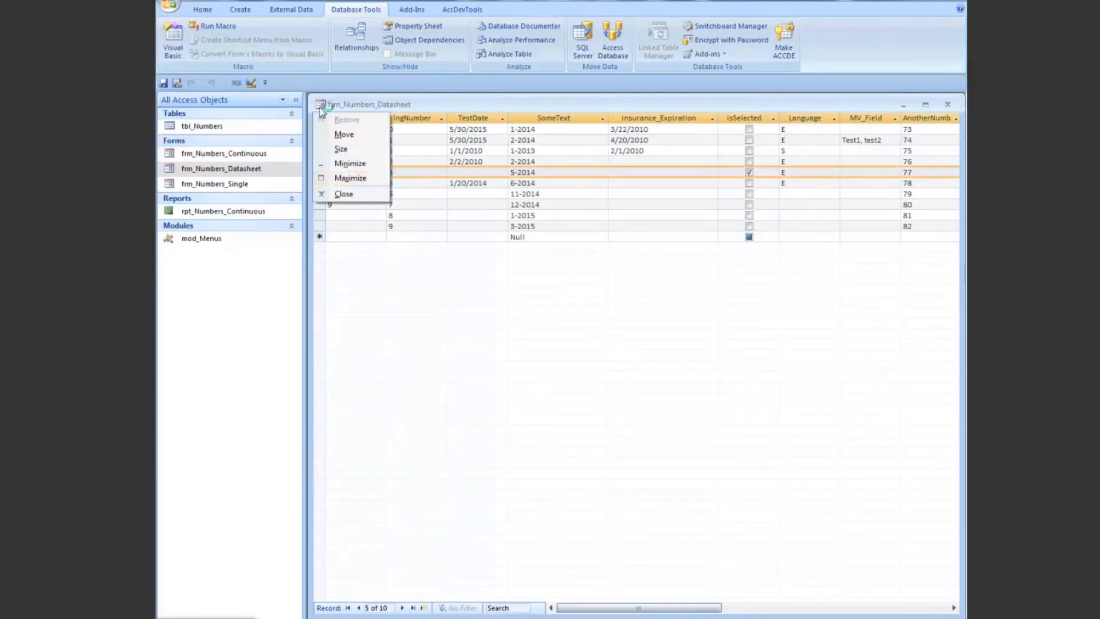
pyautogui.click(425, 105)
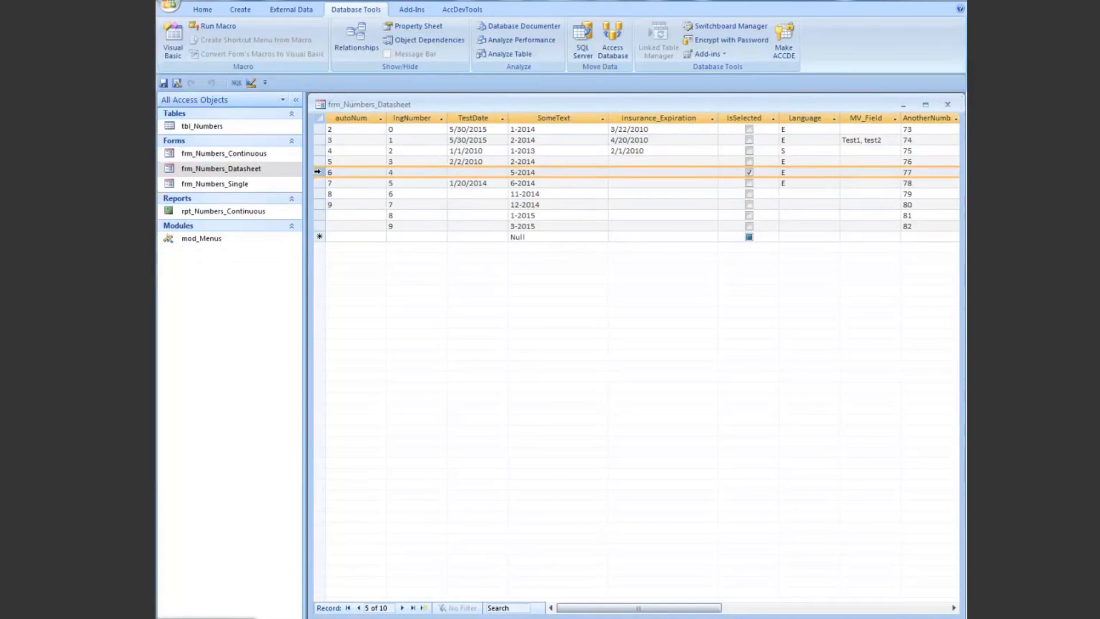
pyautogui.rightClick(352, 119)
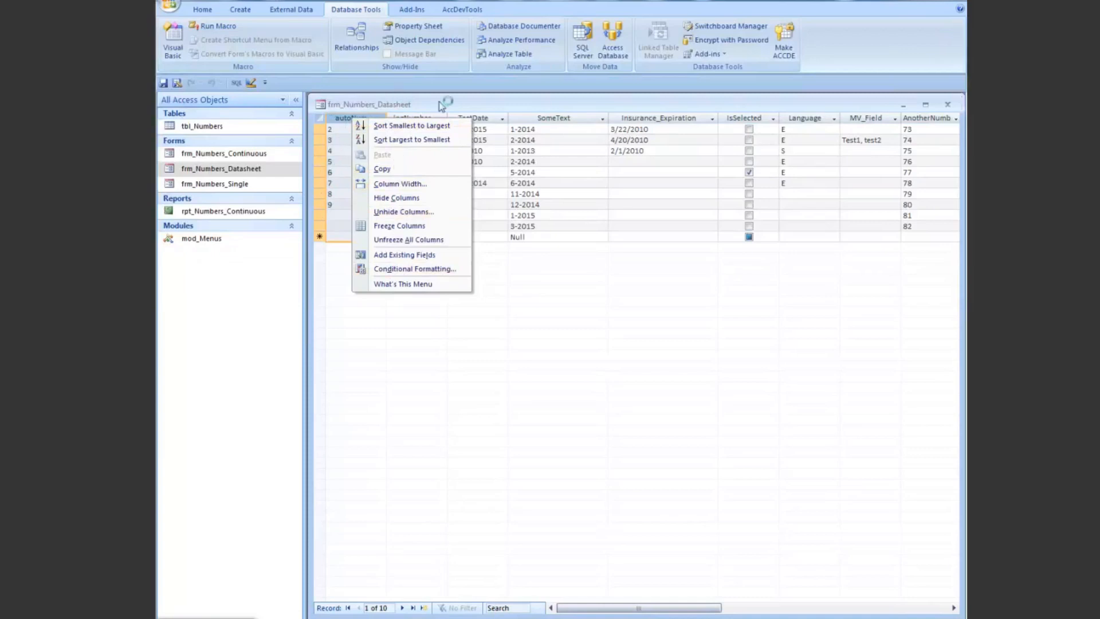
# Step: Close the forms frm_Numbers_Datasheet and frm_Numbers_Single
pyautogui.click(321, 105)
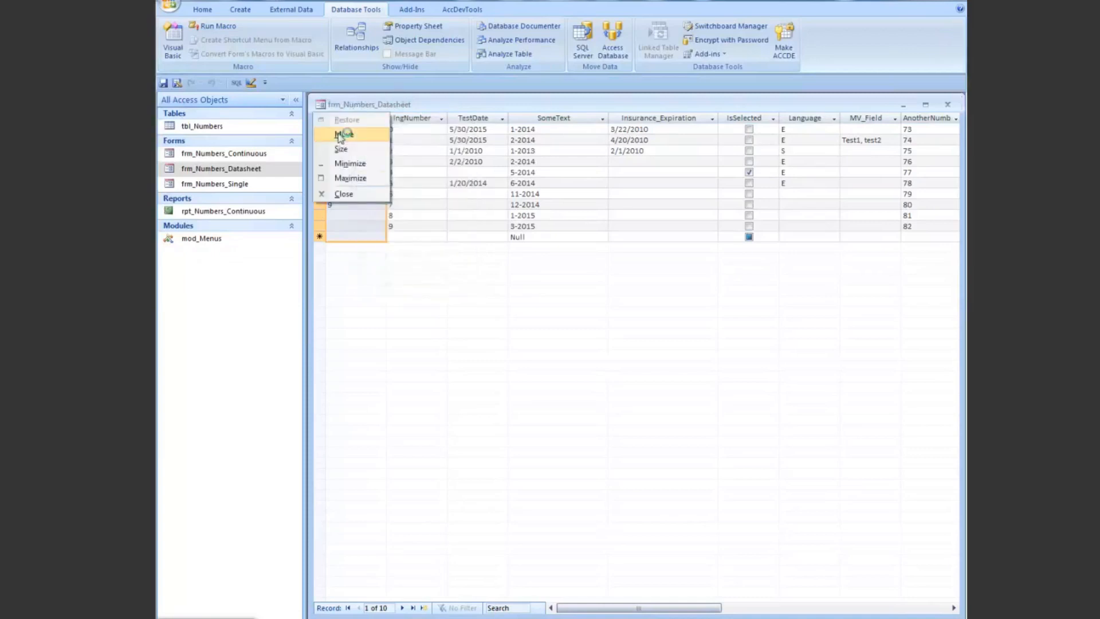
pyautogui.click(344, 194)
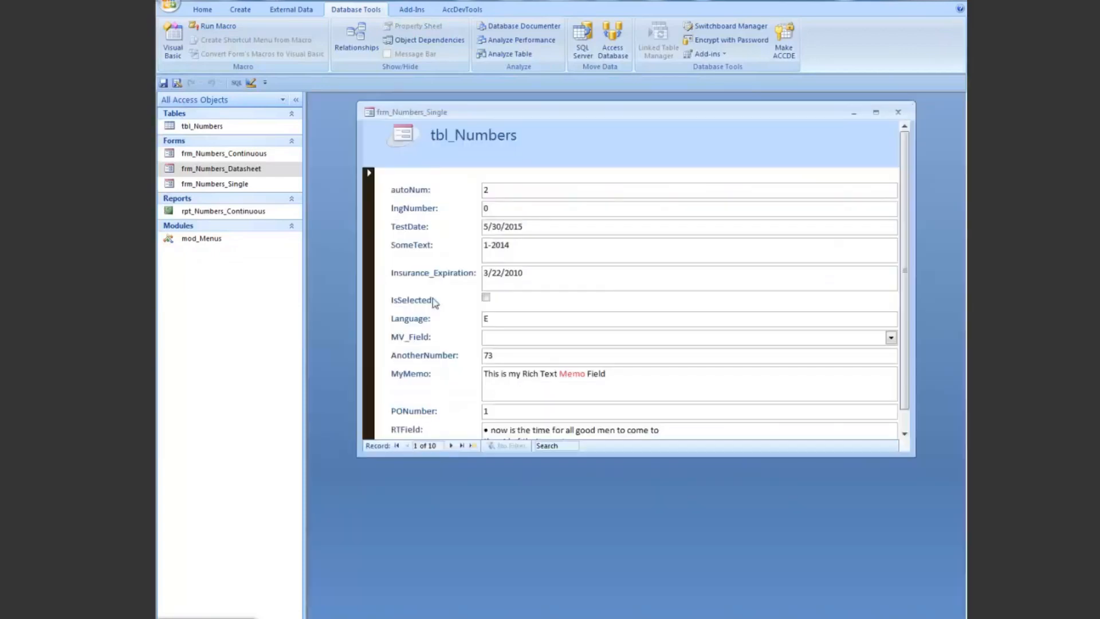
pyautogui.click(369, 112)
pyautogui.click(401, 204)
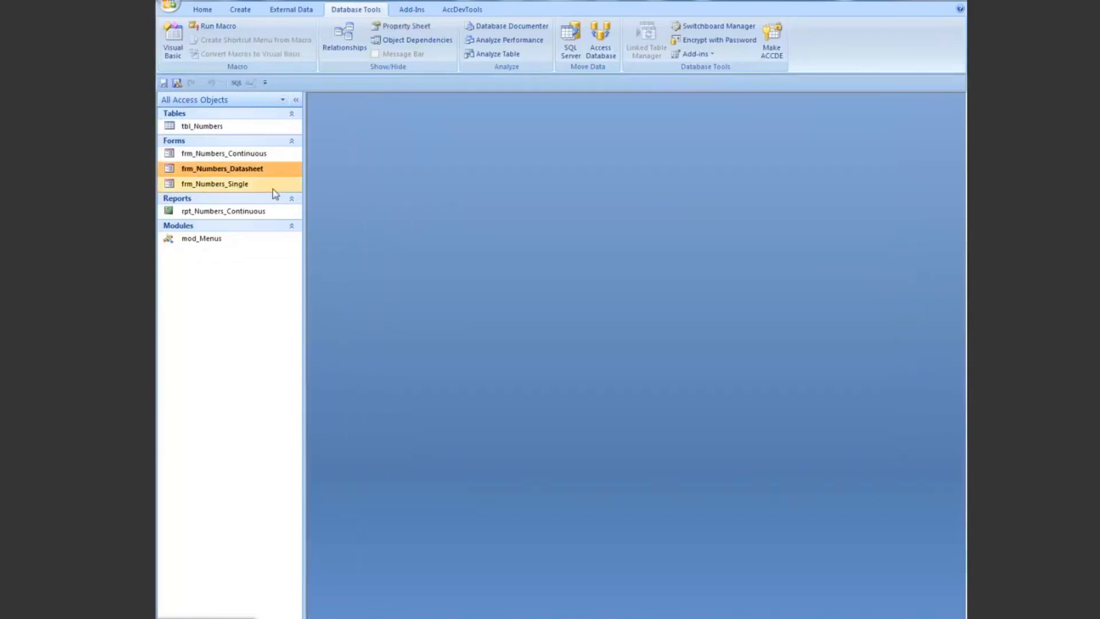
# Step: Reopen frm_Numbers_Datasheet to inspect the shortcut menu of its title bar, and close the form
pyautogui.doubleClick(240, 173)
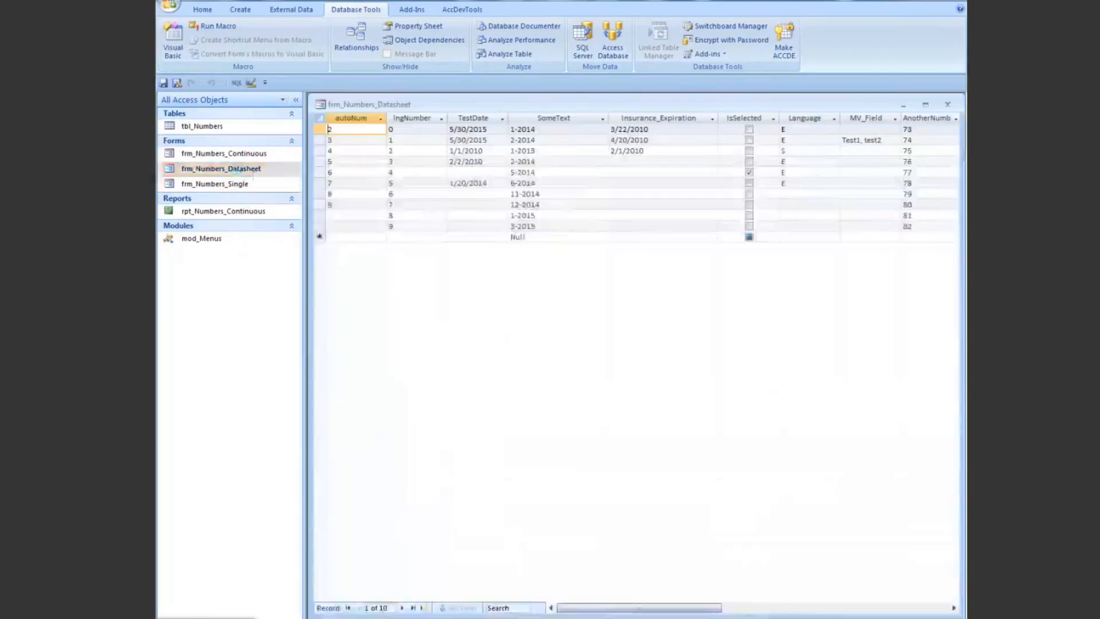
pyautogui.rightClick(689, 107)
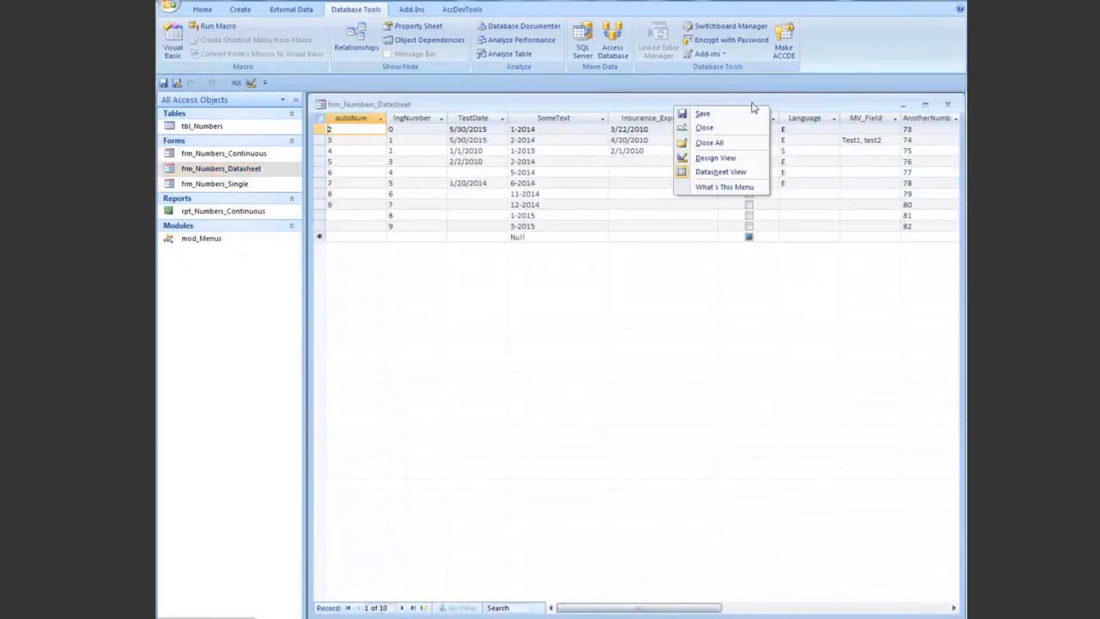
pyautogui.click(719, 162)
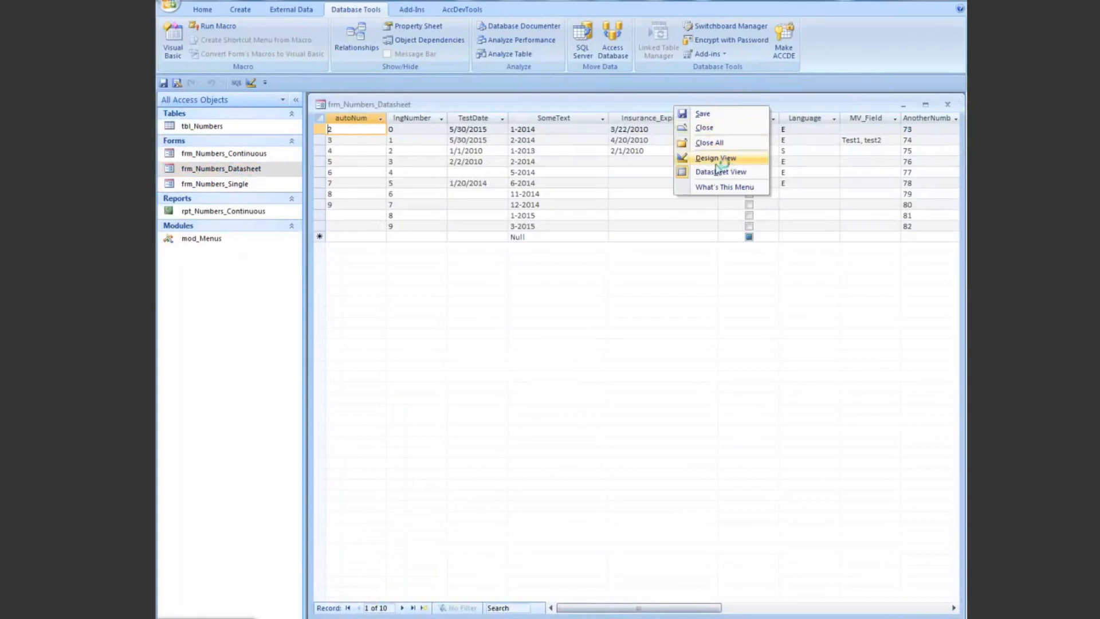
pyautogui.click(320, 104)
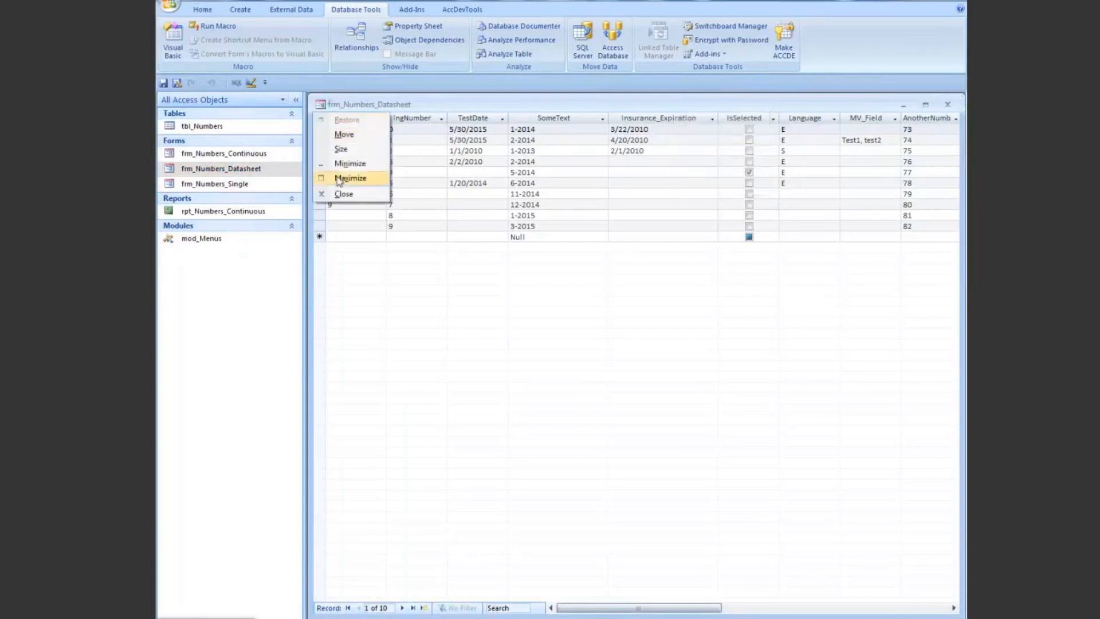
pyautogui.click(343, 194)
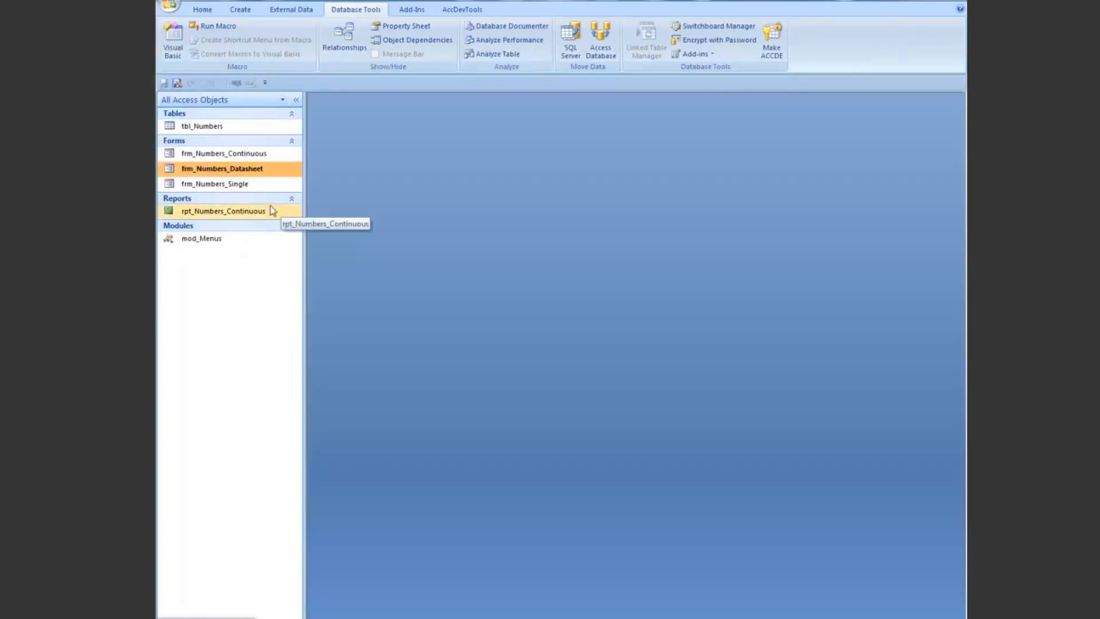
# Step: Open the report rpt_Numbers_Continuous, inspect the shortcut menu of its title bar, and close the report
pyautogui.doubleClick(203, 212)
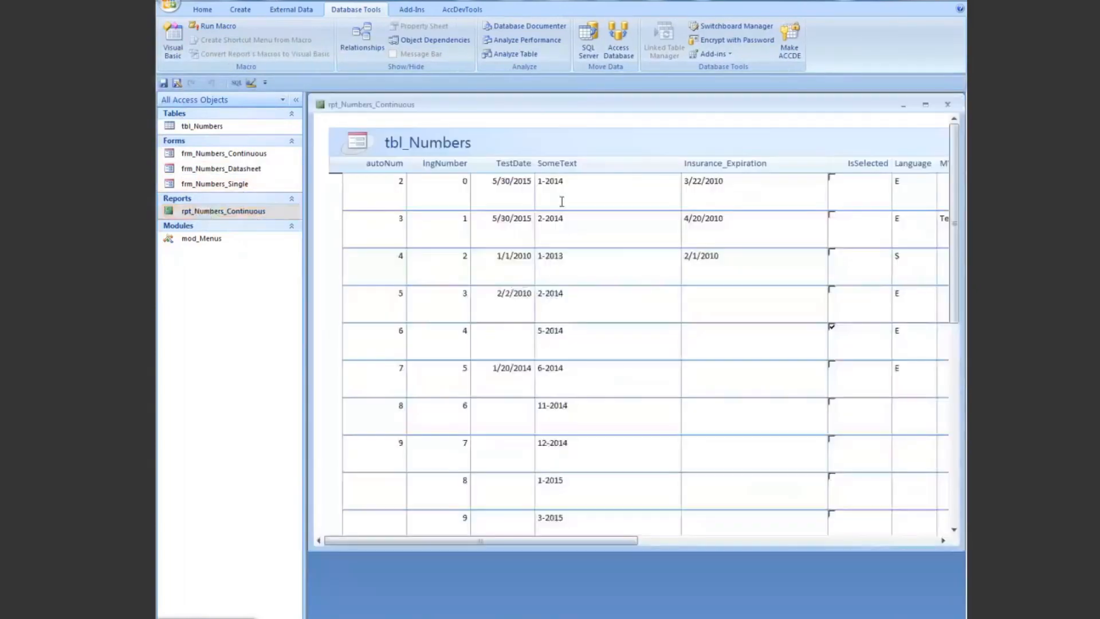
pyautogui.rightClick(628, 108)
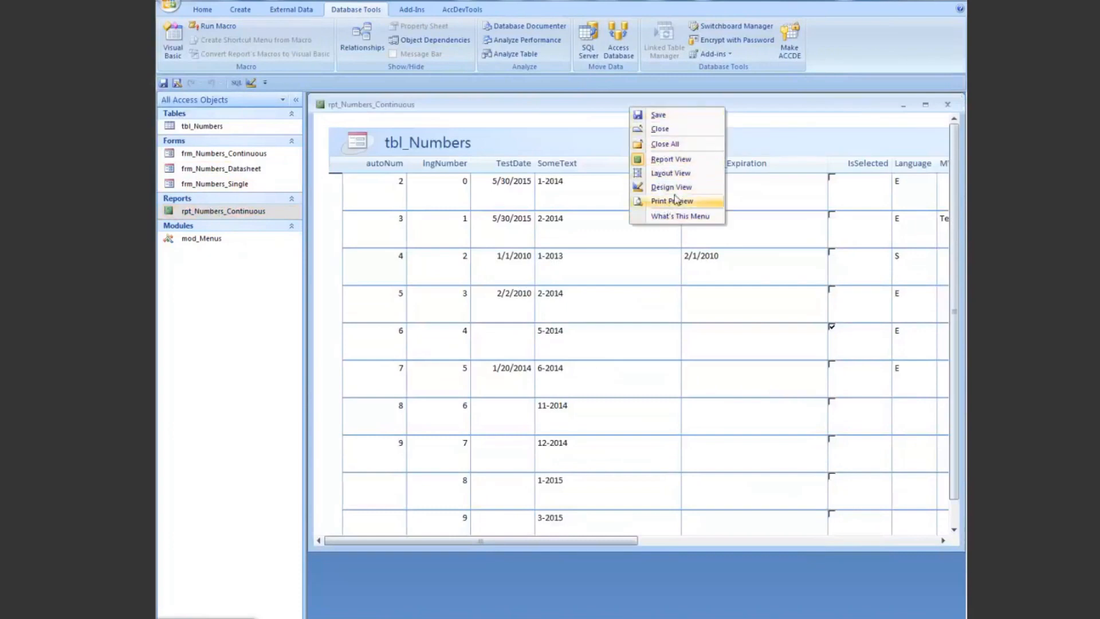
pyautogui.rightClick(588, 106)
pyautogui.click(617, 128)
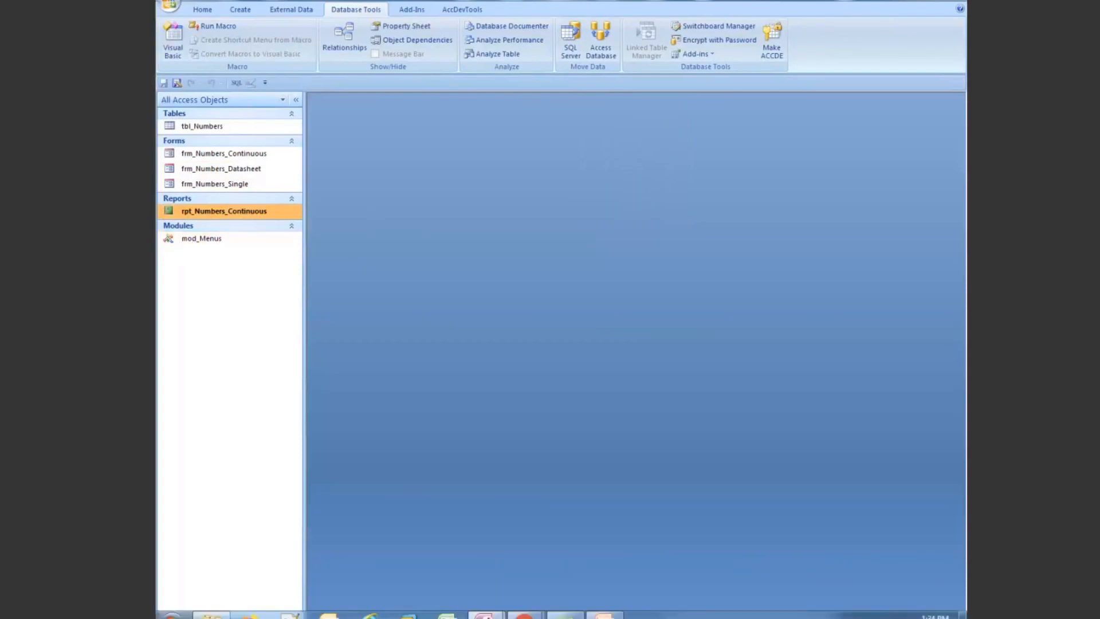
# Step: Restore the Access Shortcut Tool lower on the screen and open rpt_Numbers_Continuous above it
pyautogui.click(220, 617)
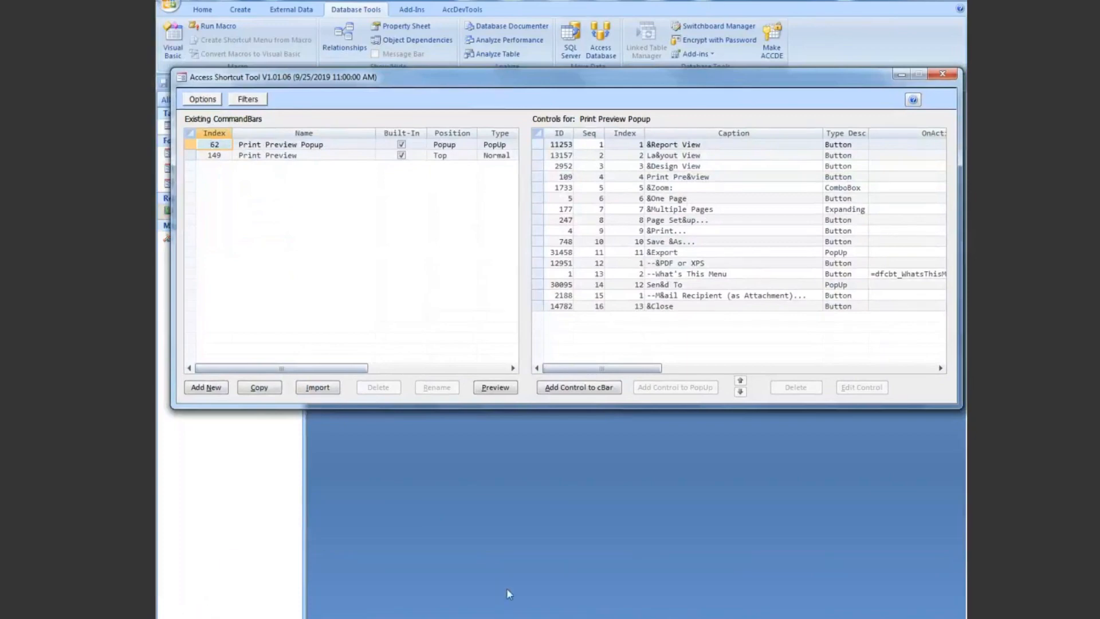
pyautogui.moveTo(521, 75); pyautogui.dragTo(495, 290)
pyautogui.rightClick(241, 212)
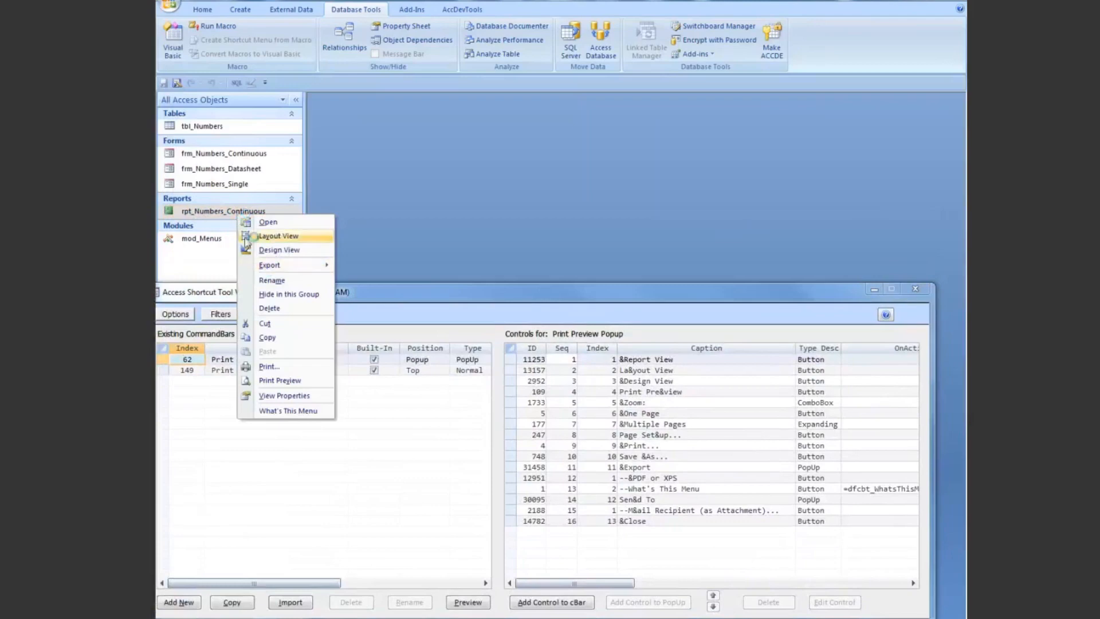
pyautogui.click(276, 228)
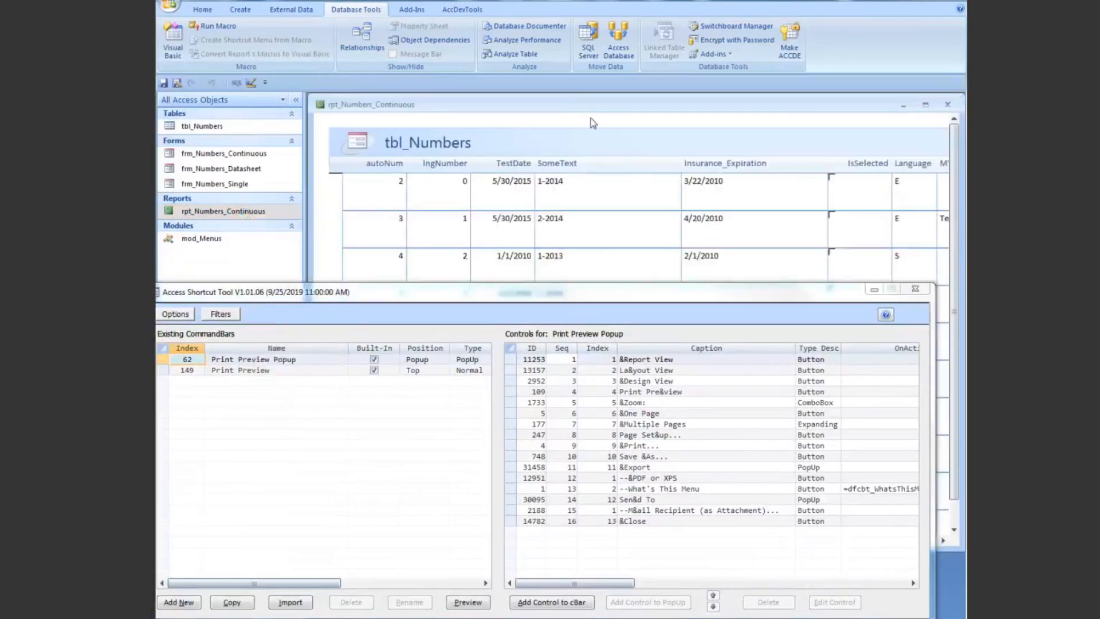
# Step: Identify the report header's shortcut menu with What's This Menu and move the Access Shortcut Tool down to uncover more of the report
pyautogui.rightClick(631, 150)
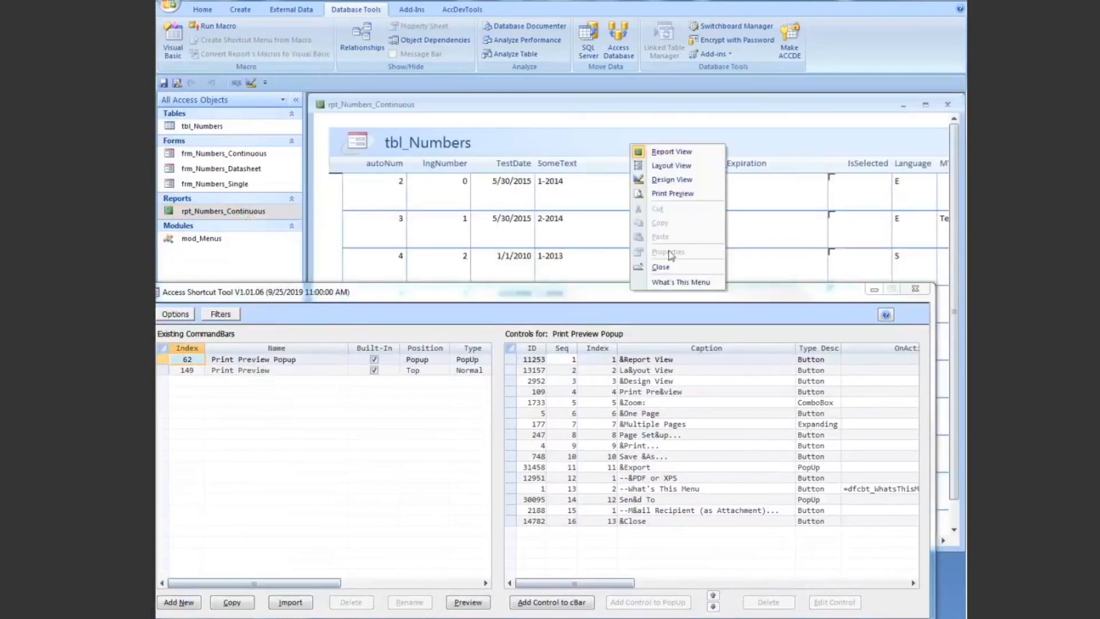
pyautogui.click(674, 280)
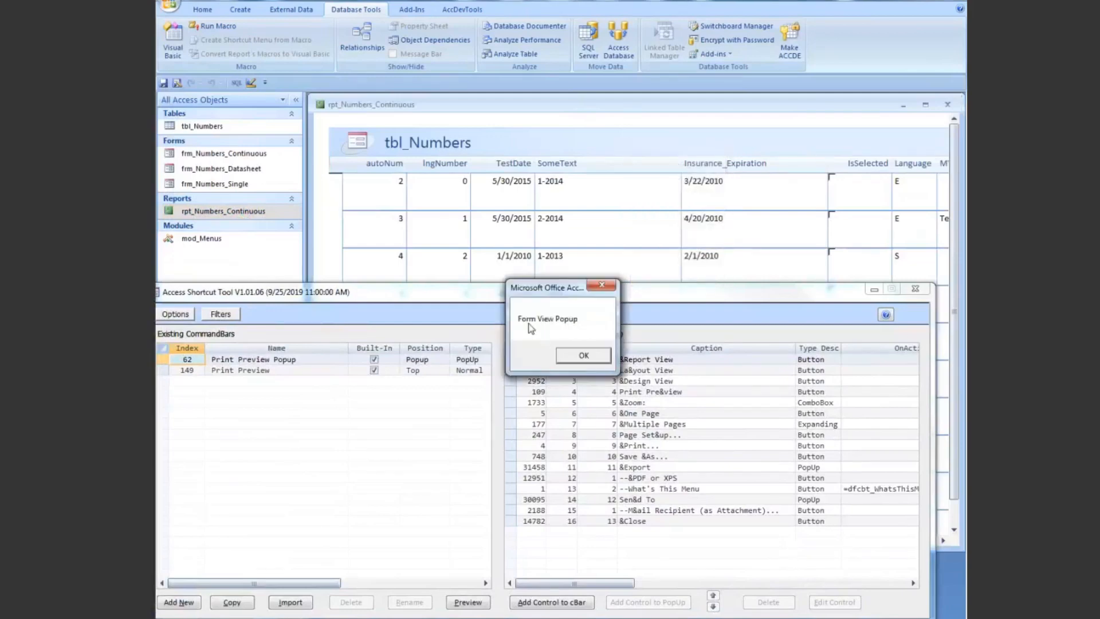
pyautogui.click(584, 357)
pyautogui.moveTo(588, 300); pyautogui.dragTo(597, 395)
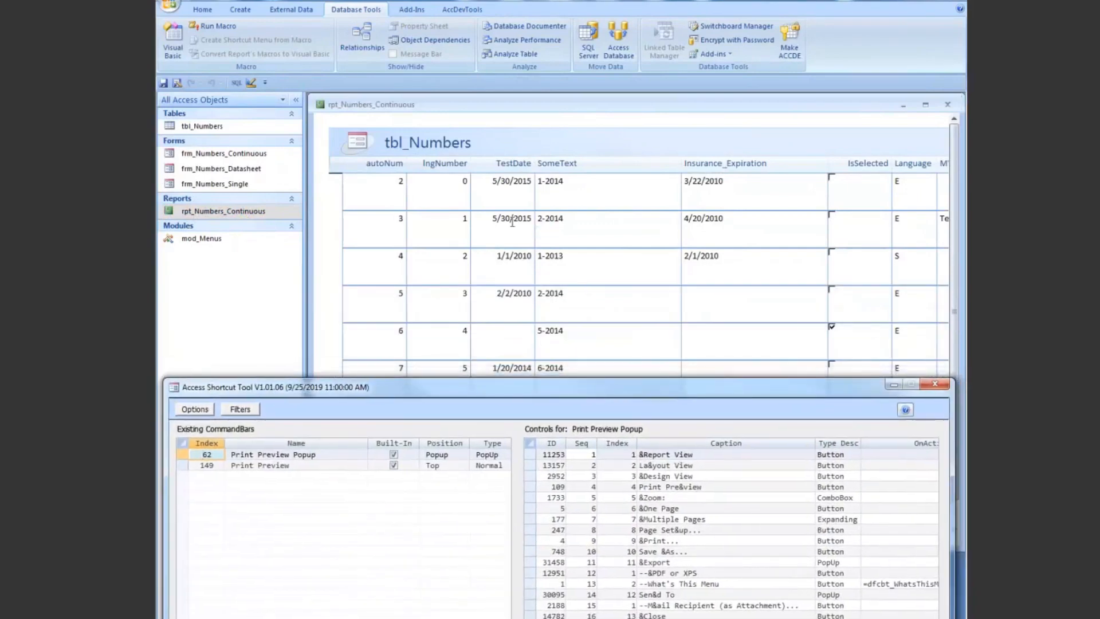
# Step: Close the report rpt_Numbers_Continuous and open it again in its default view
pyautogui.click(320, 104)
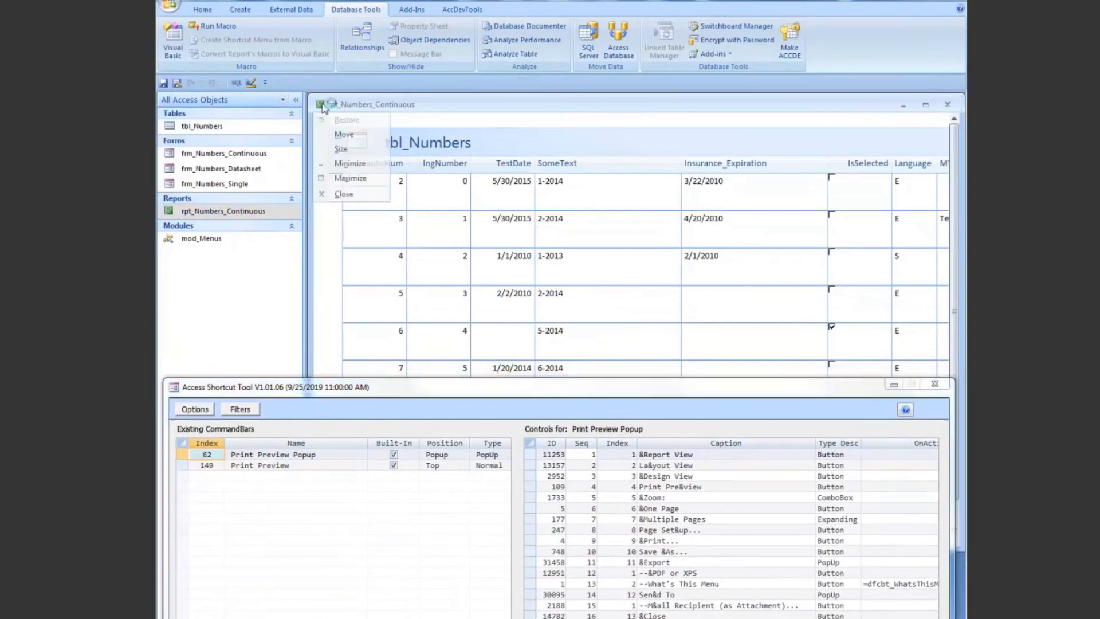
pyautogui.click(352, 190)
pyautogui.rightClick(230, 213)
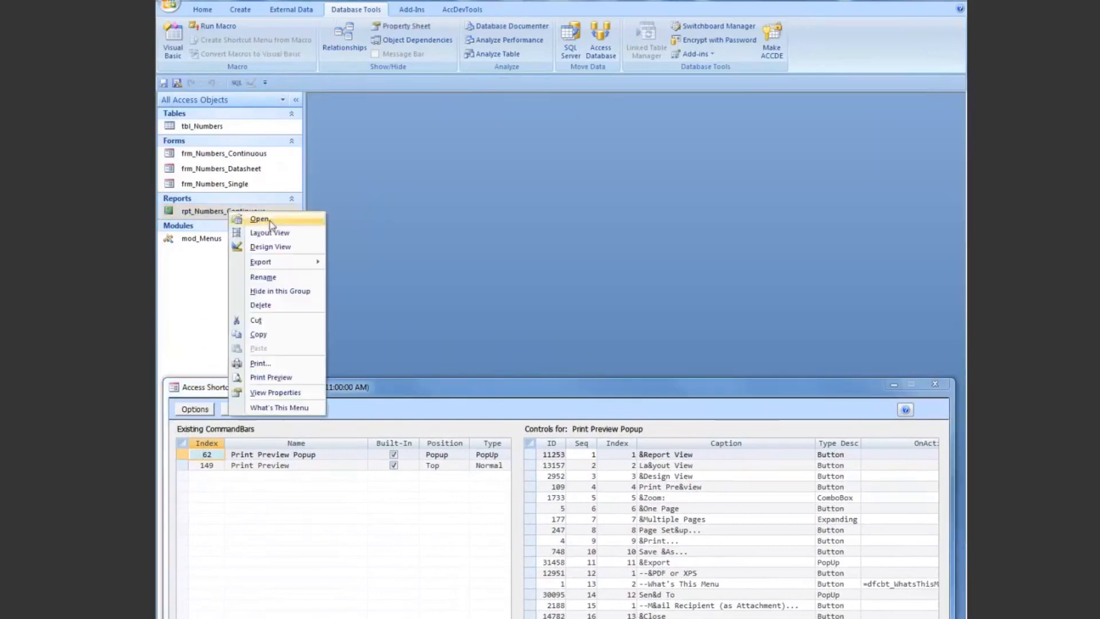
pyautogui.click(261, 219)
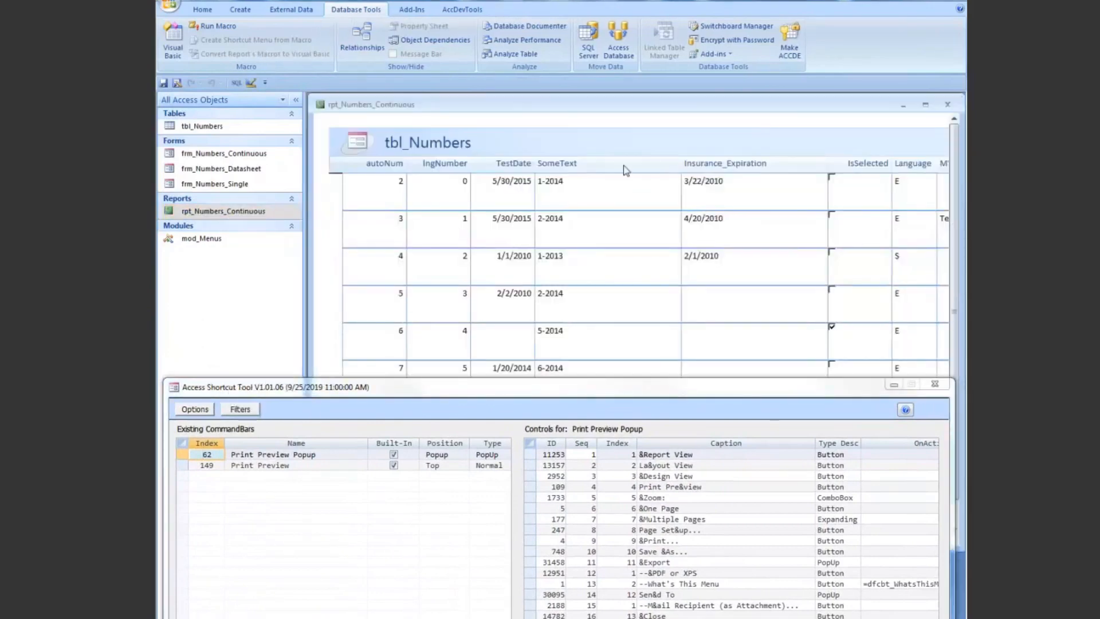
# Step: Use What's This Menu to identify the shortcut menus of the report's title bar and of its tbl_Numbers header
pyautogui.rightClick(642, 104)
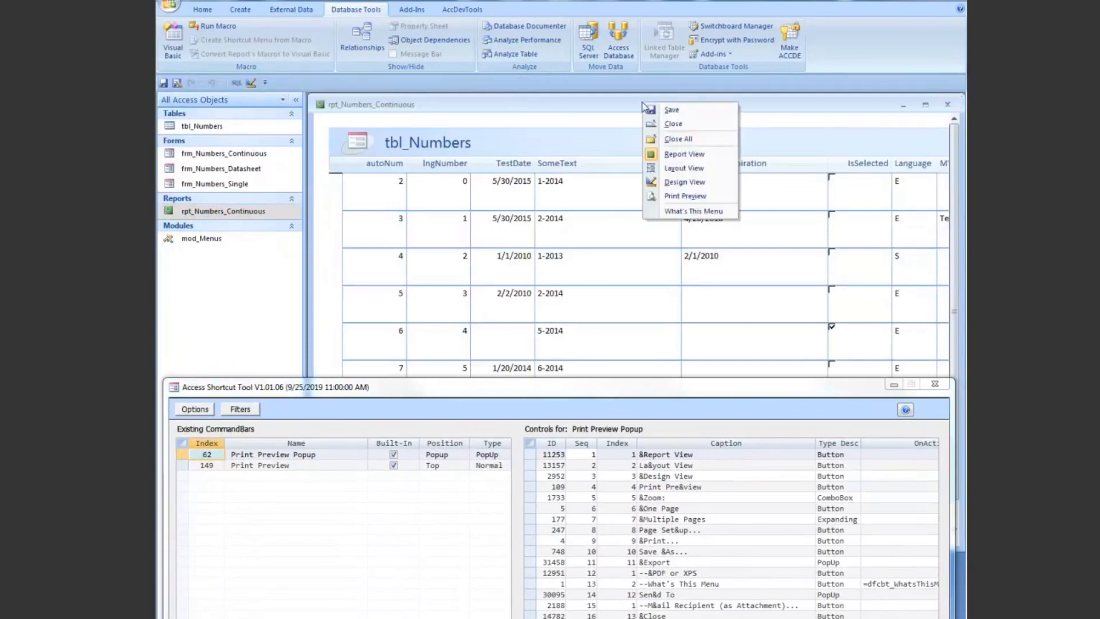
pyautogui.click(689, 212)
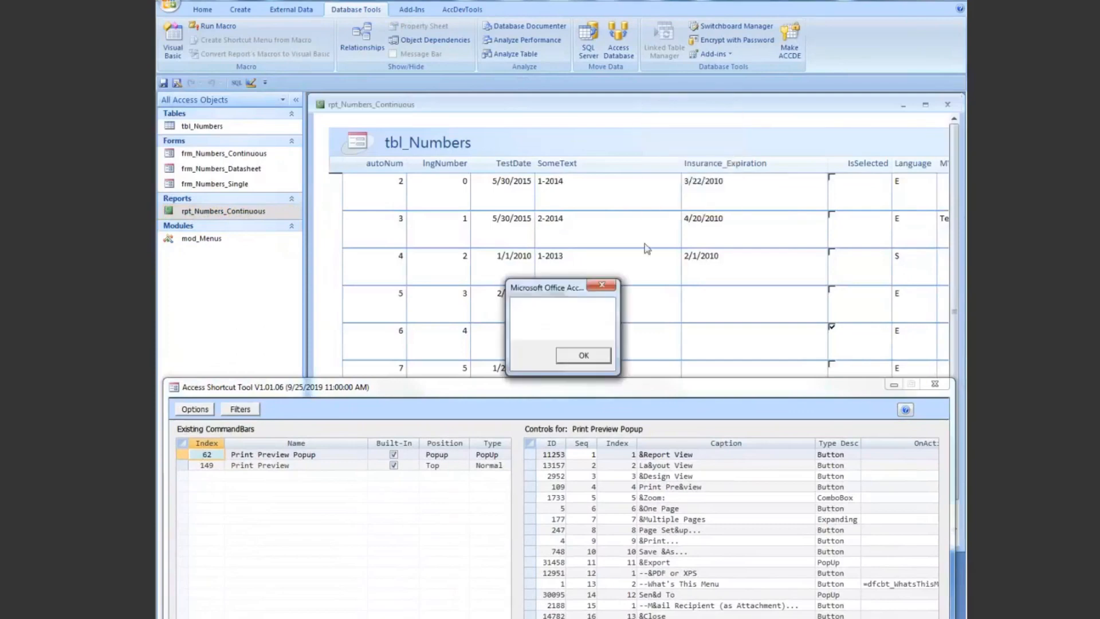
pyautogui.click(583, 355)
pyautogui.rightClick(646, 141)
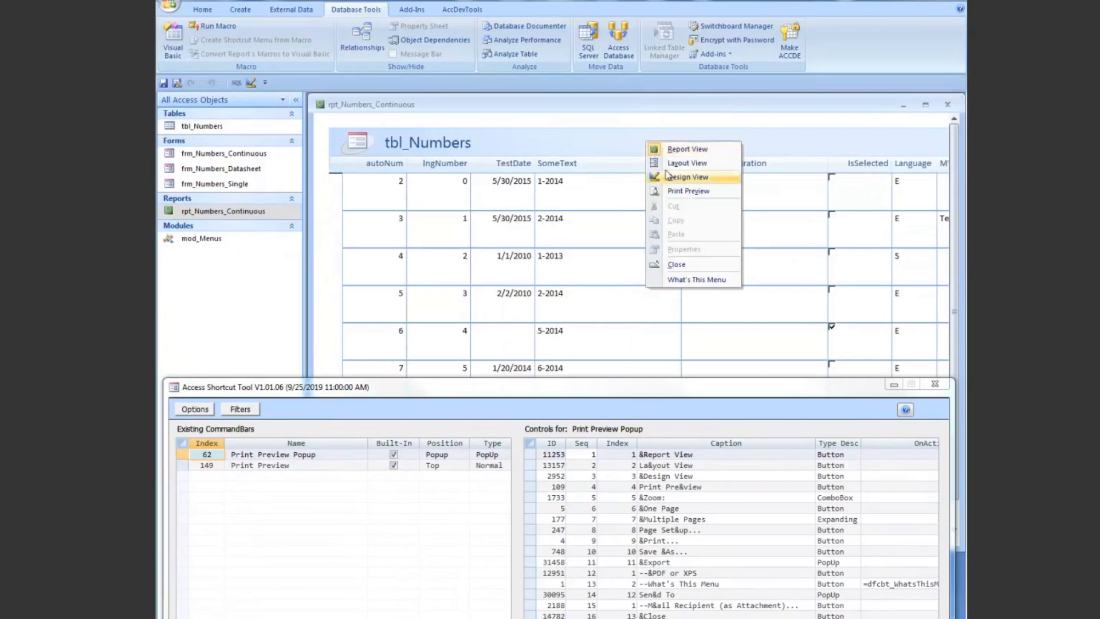
pyautogui.click(695, 281)
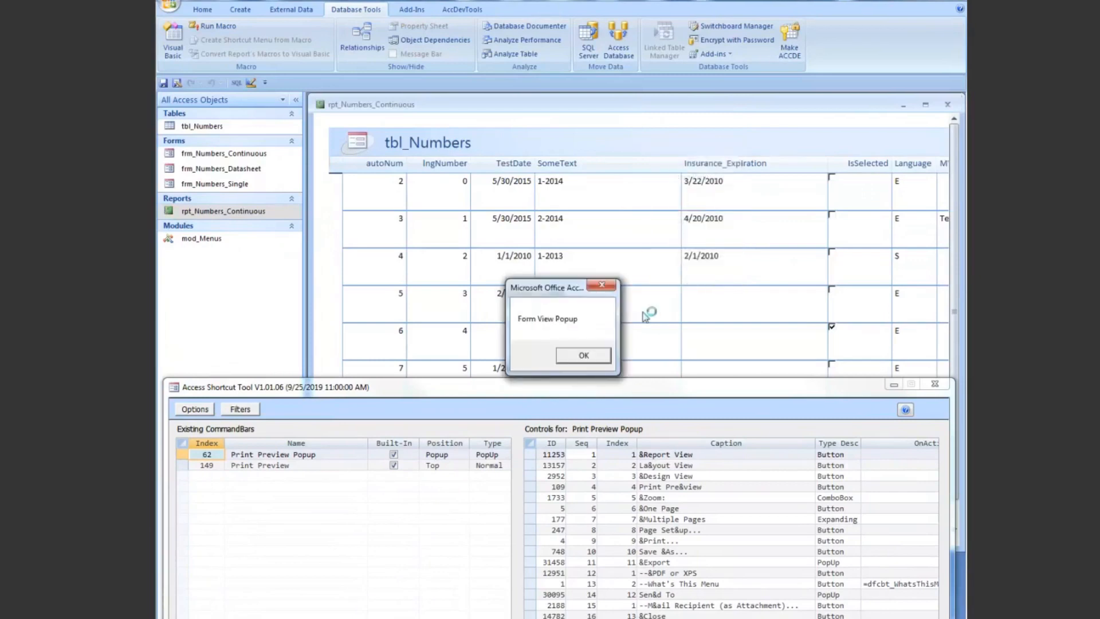
pyautogui.click(583, 355)
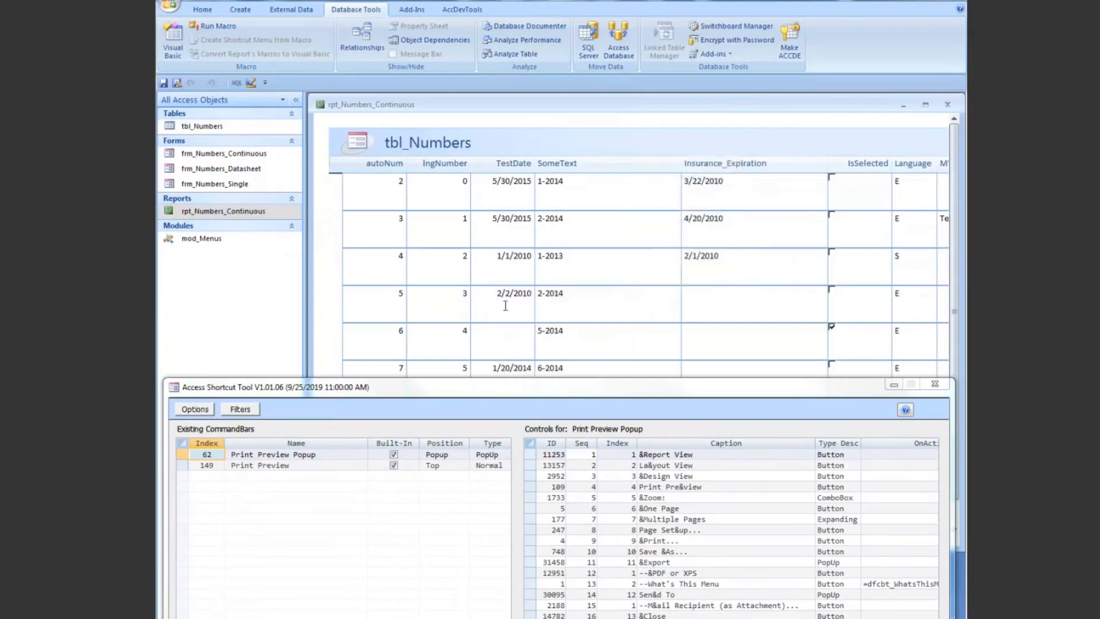
# Step: Close rpt_Numbers_Continuous, reopen it in Print Preview, and shift the report window away from the navigation pane
pyautogui.click(323, 108)
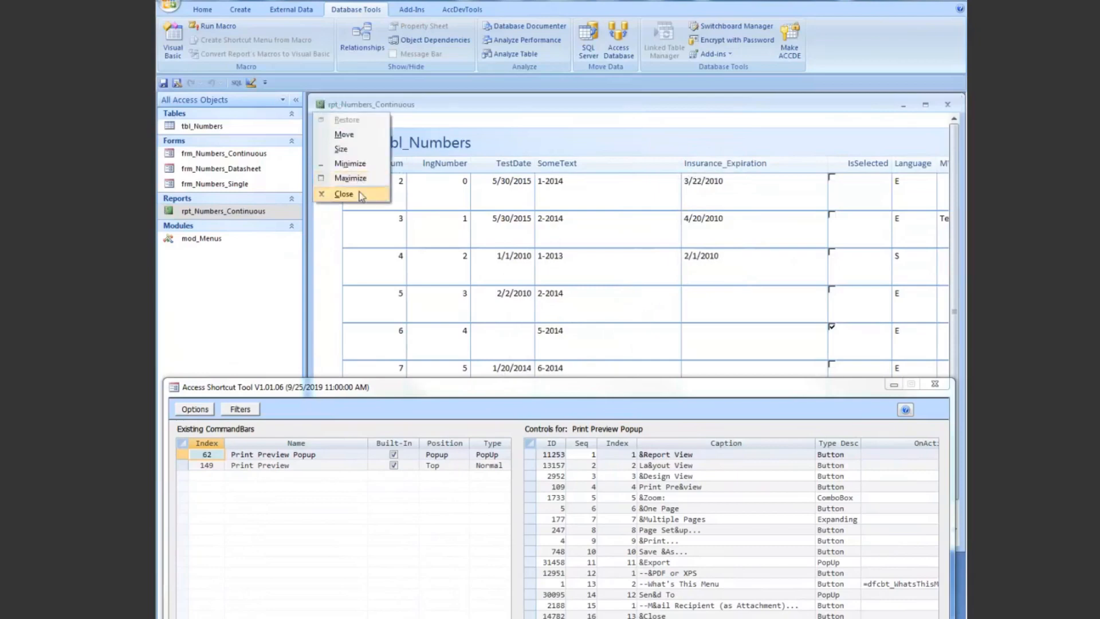
pyautogui.click(344, 194)
pyautogui.rightClick(224, 212)
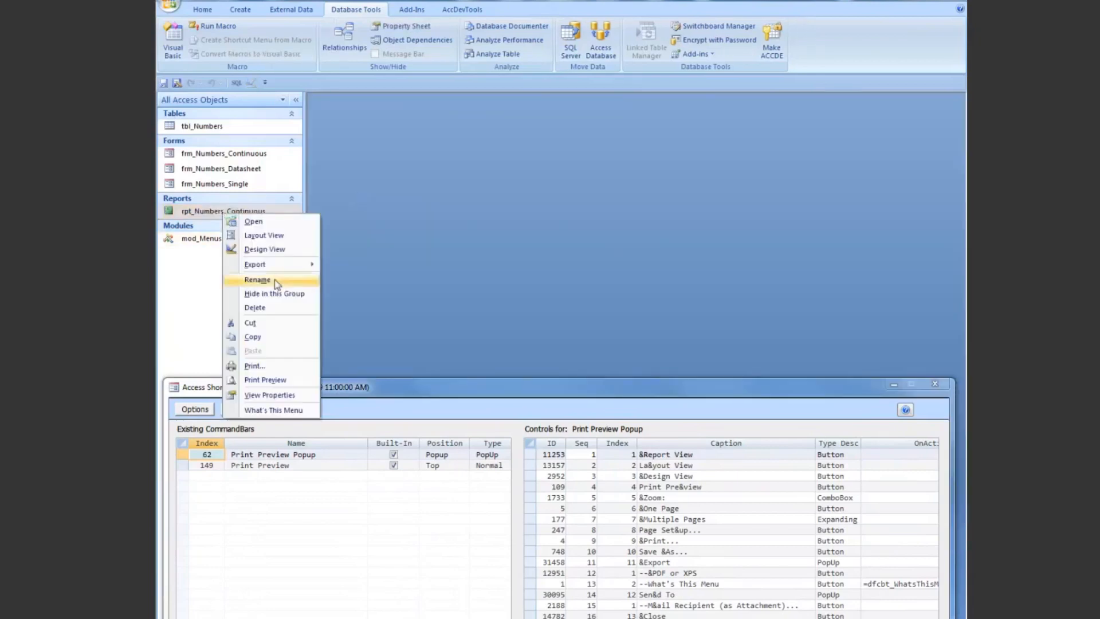
pyautogui.click(269, 378)
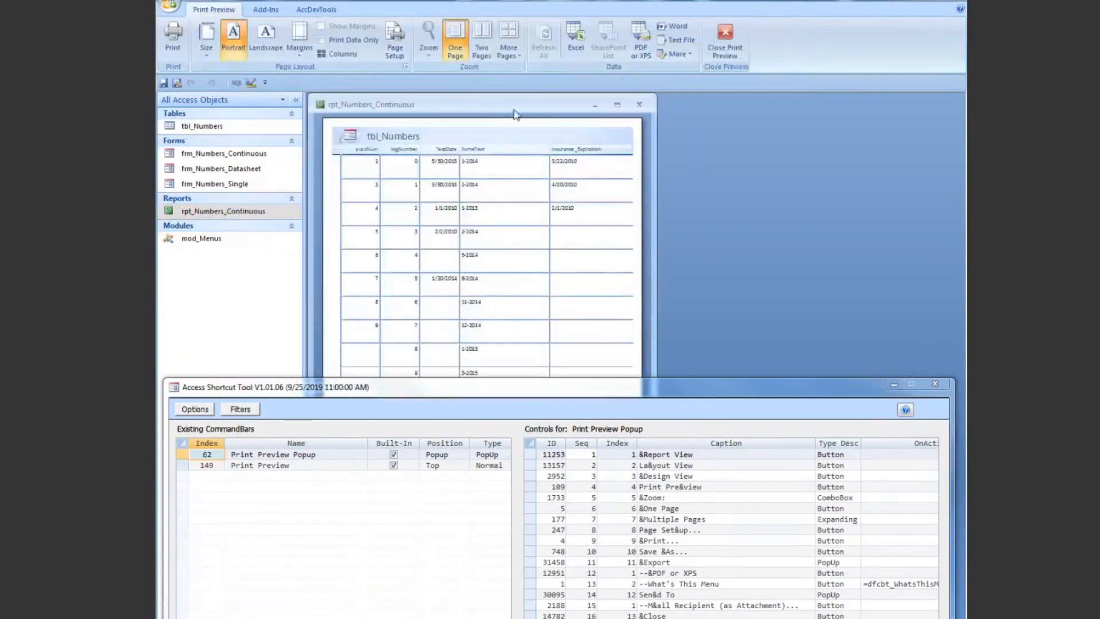
pyautogui.moveTo(546, 107); pyautogui.dragTo(618, 107)
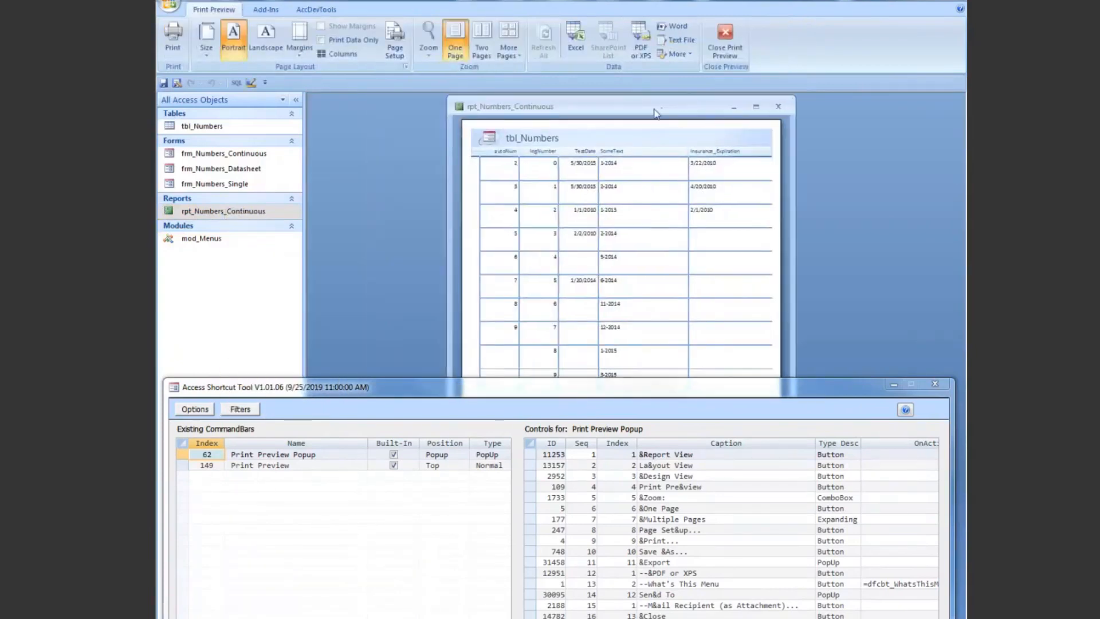
# Step: Identify the shortcut menu of the previewed report page with What's This Menu and dismiss the message
pyautogui.rightClick(627, 140)
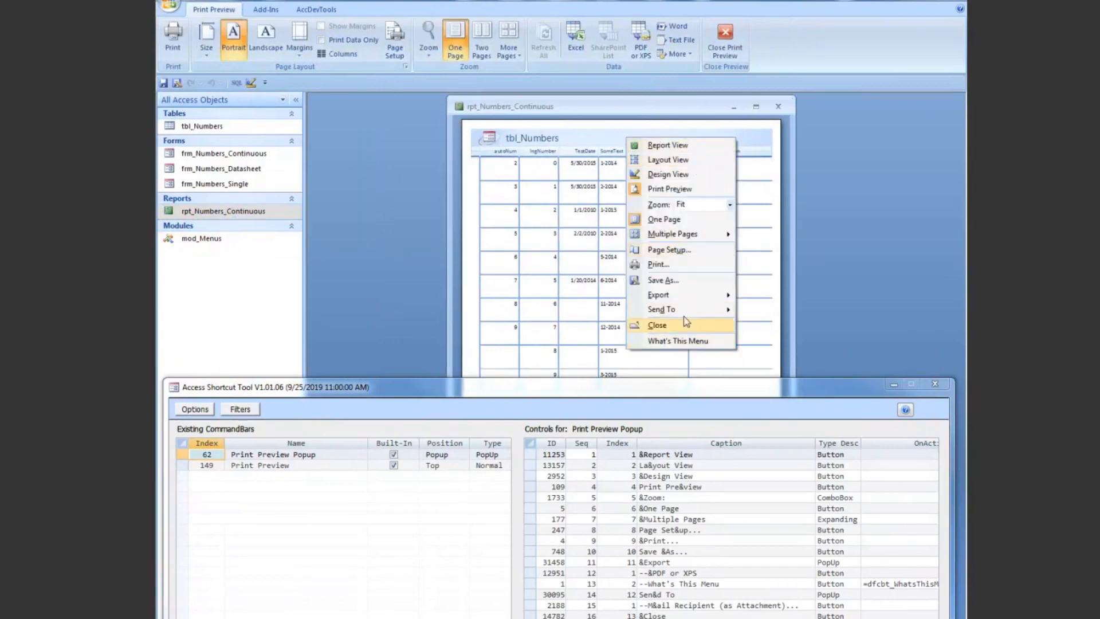
pyautogui.click(682, 343)
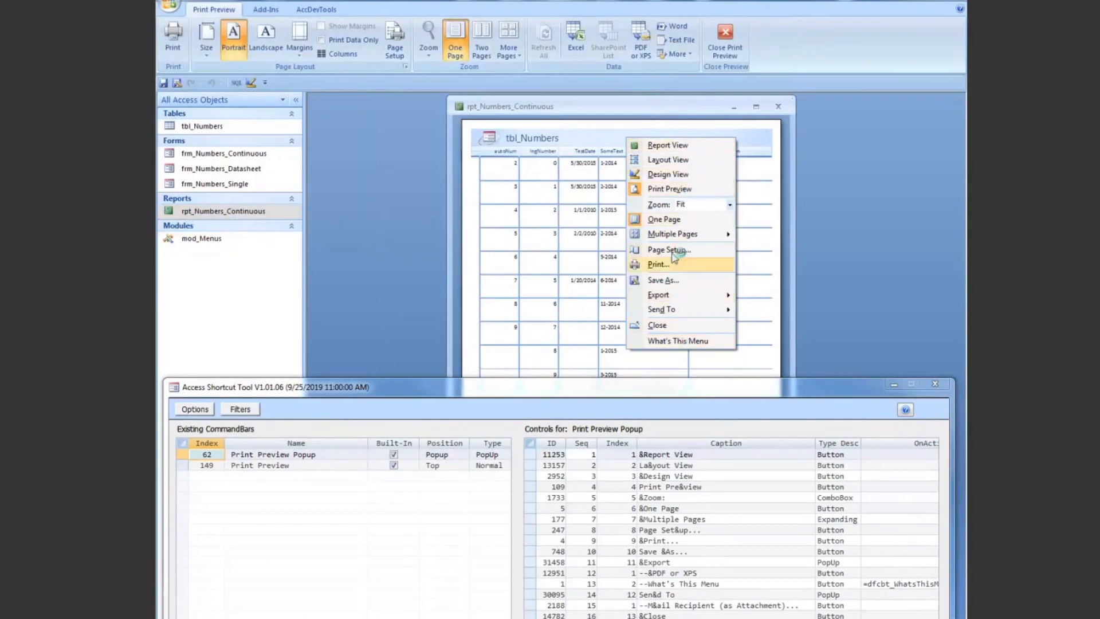
pyautogui.click(675, 342)
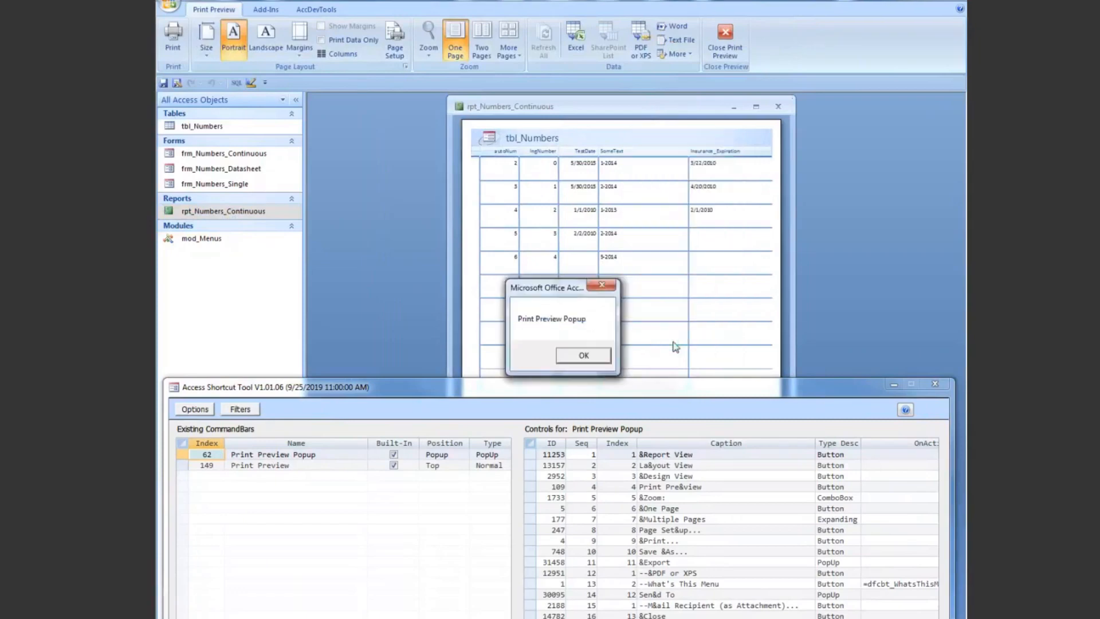
pyautogui.click(601, 287)
# Step: Move the Access Shortcut Tool up and copy the Print Preview Popup command bar as a temporary popup named "Dales Demo"
pyautogui.moveTo(533, 391); pyautogui.dragTo(521, 156)
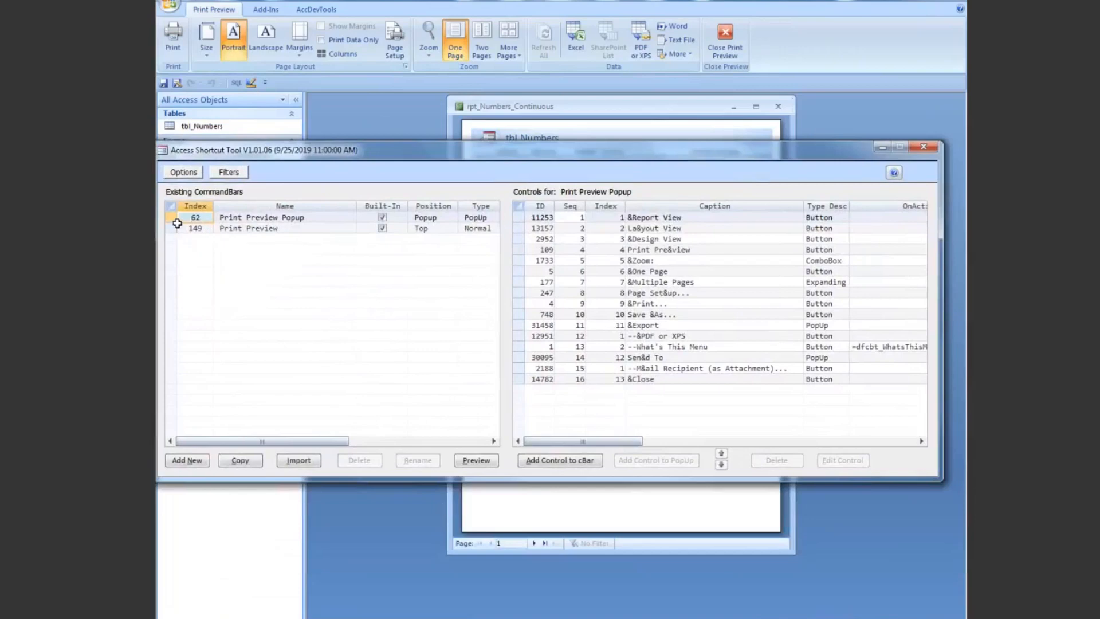
pyautogui.click(171, 217)
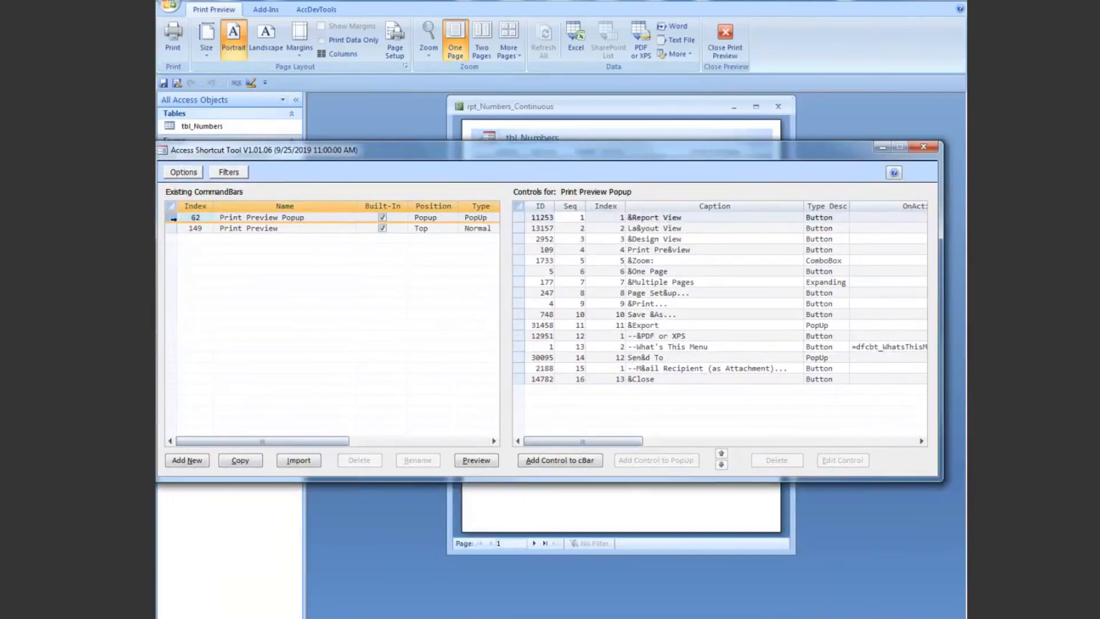
pyautogui.click(240, 461)
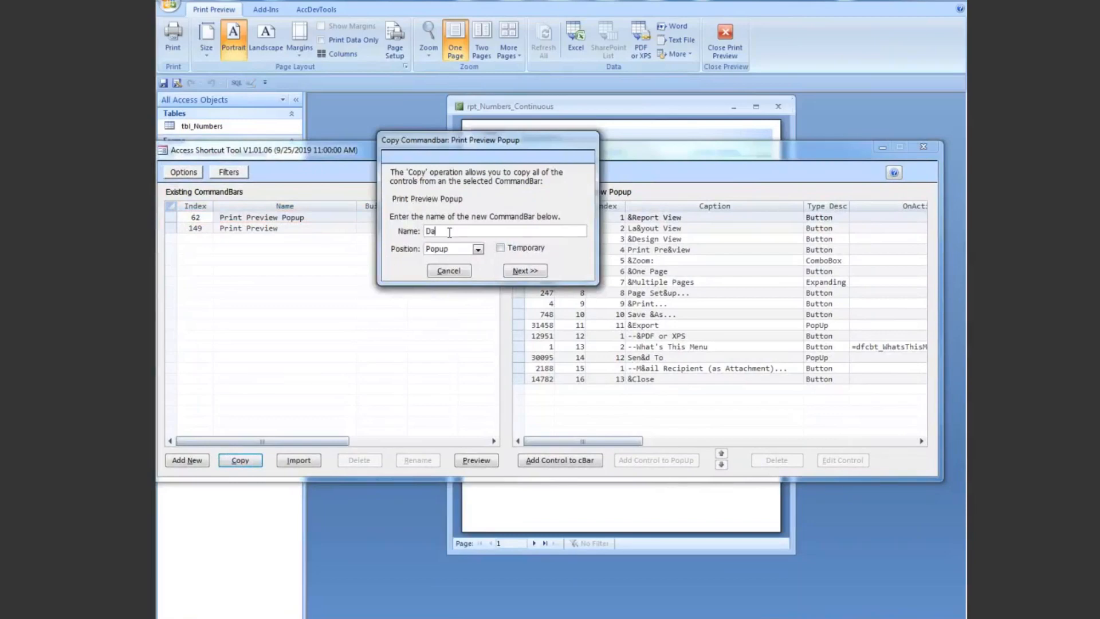
pyautogui.write('Dales Temo')
pyautogui.click(500, 249)
pyautogui.click(525, 272)
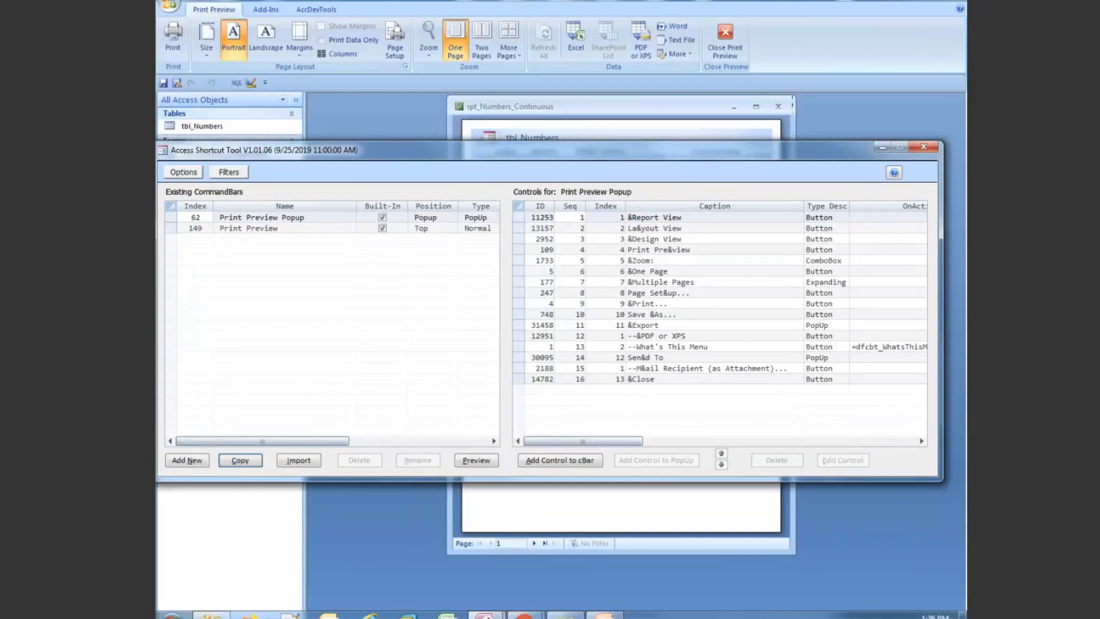
# Step: Switch to the PowerPoint presentation, show the slide "Creating your own Shortcut Menu", and highlight the [Position] argument of CommandBars.Add
pyautogui.click(605, 616)
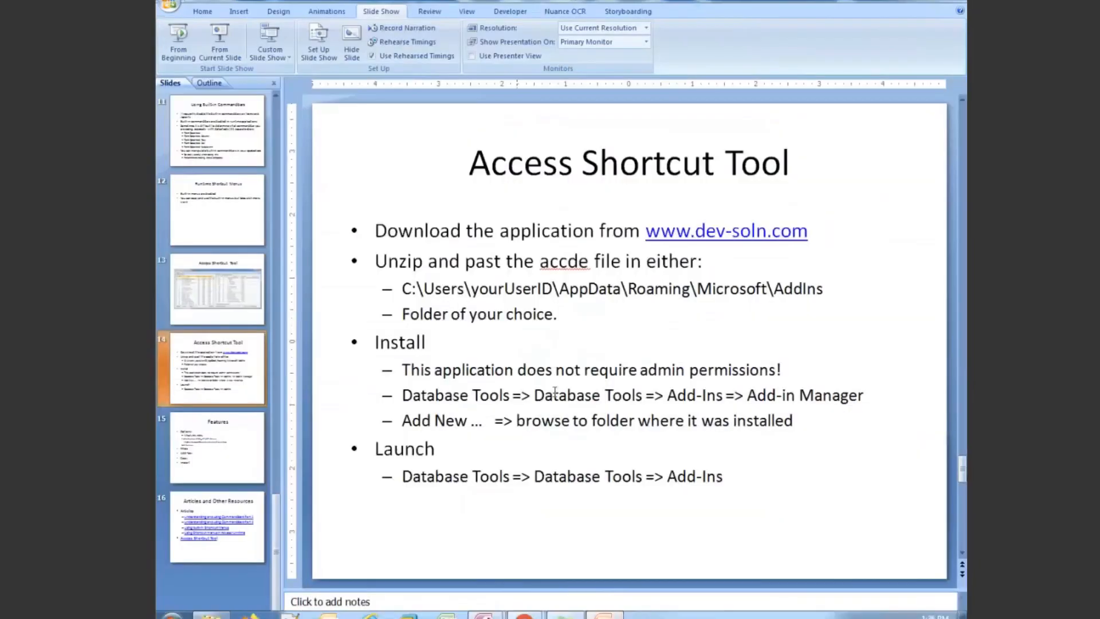
pyautogui.click(256, 164)
pyautogui.scroll(3, 274, 96)
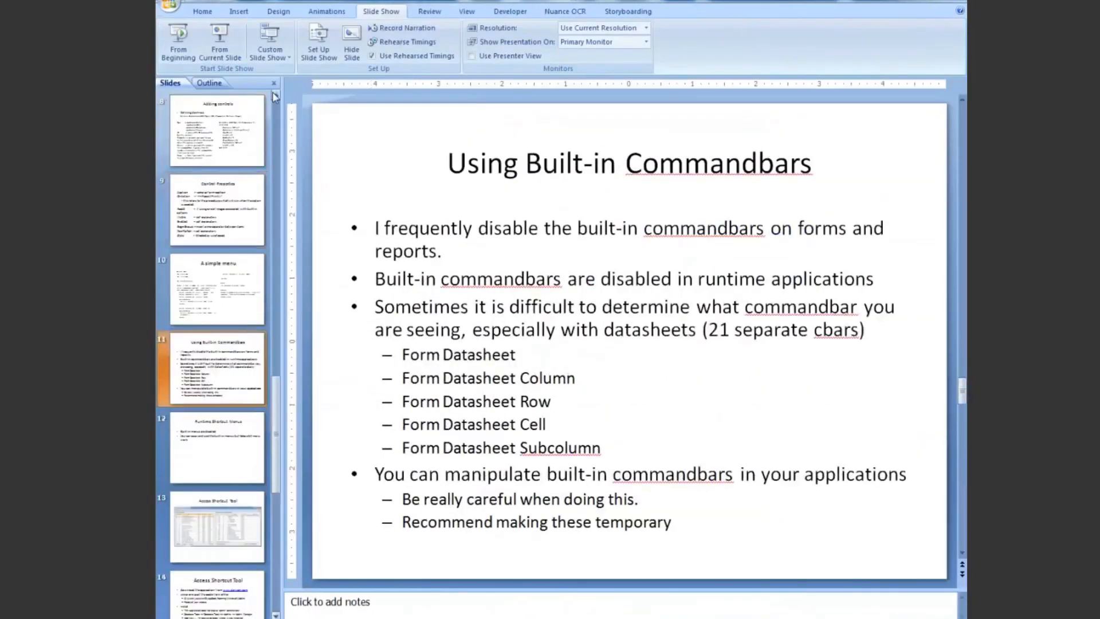
pyautogui.scroll(1, 269, 103)
pyautogui.click(252, 126)
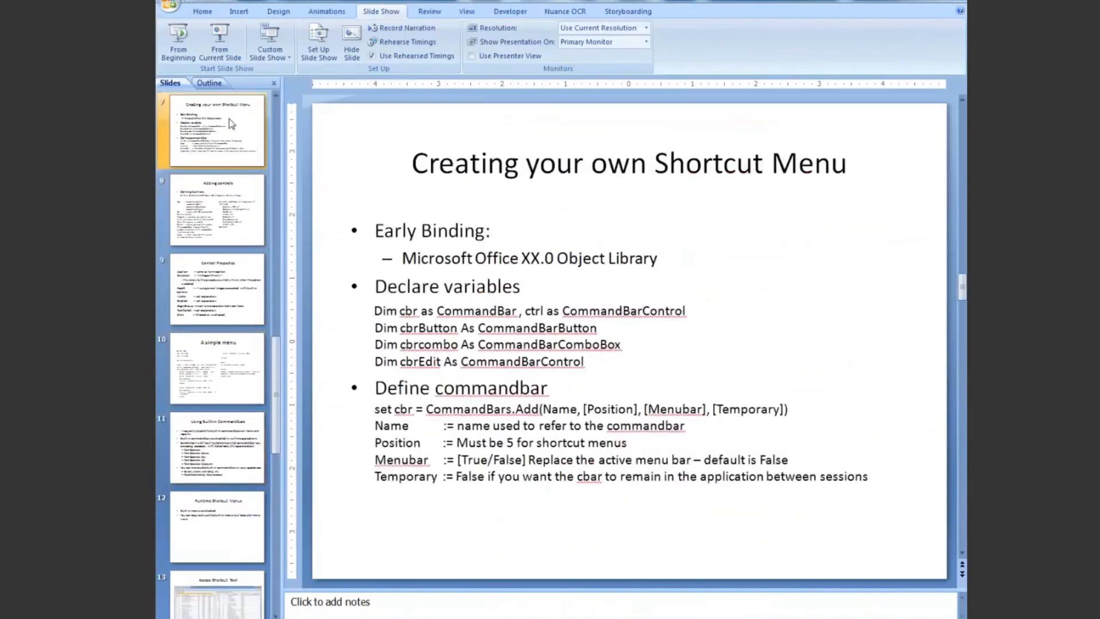
pyautogui.moveTo(583, 408); pyautogui.dragTo(640, 413)
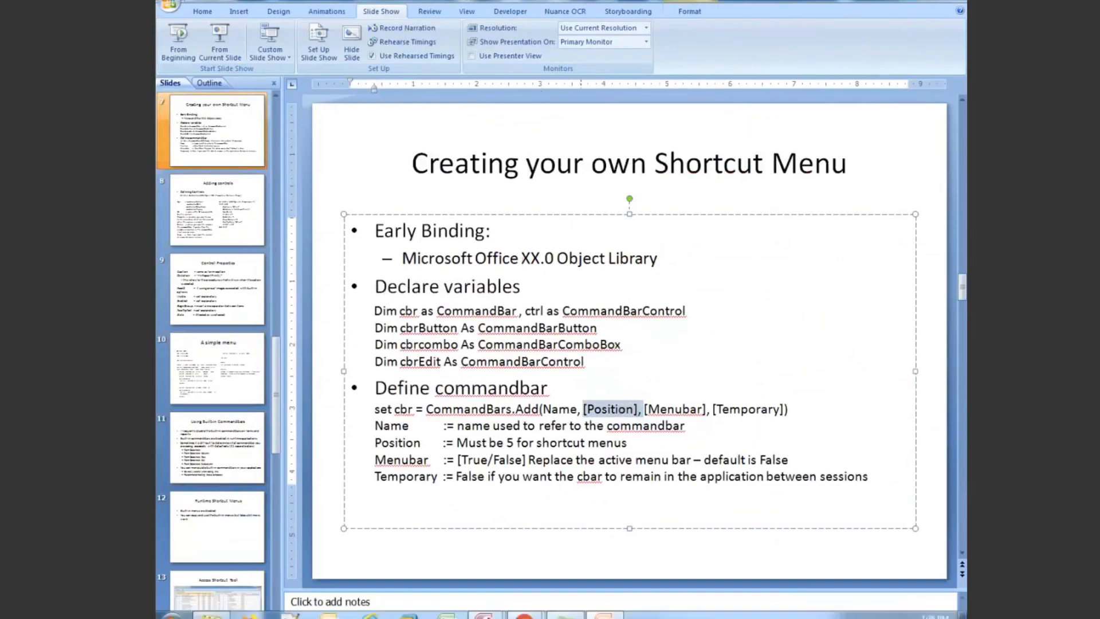
# Step: Switch back to the Access database, list all command bars in the Access Shortcut Tool, and narrow the list to My shortcuts
pyautogui.moveTo(486, 615)
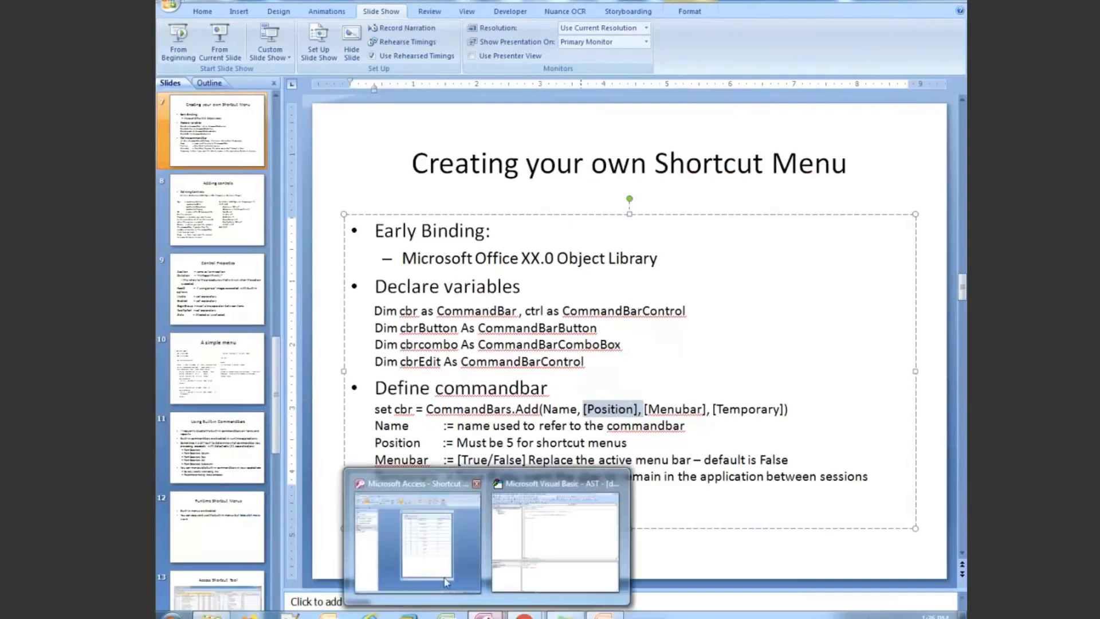
pyautogui.click(470, 541)
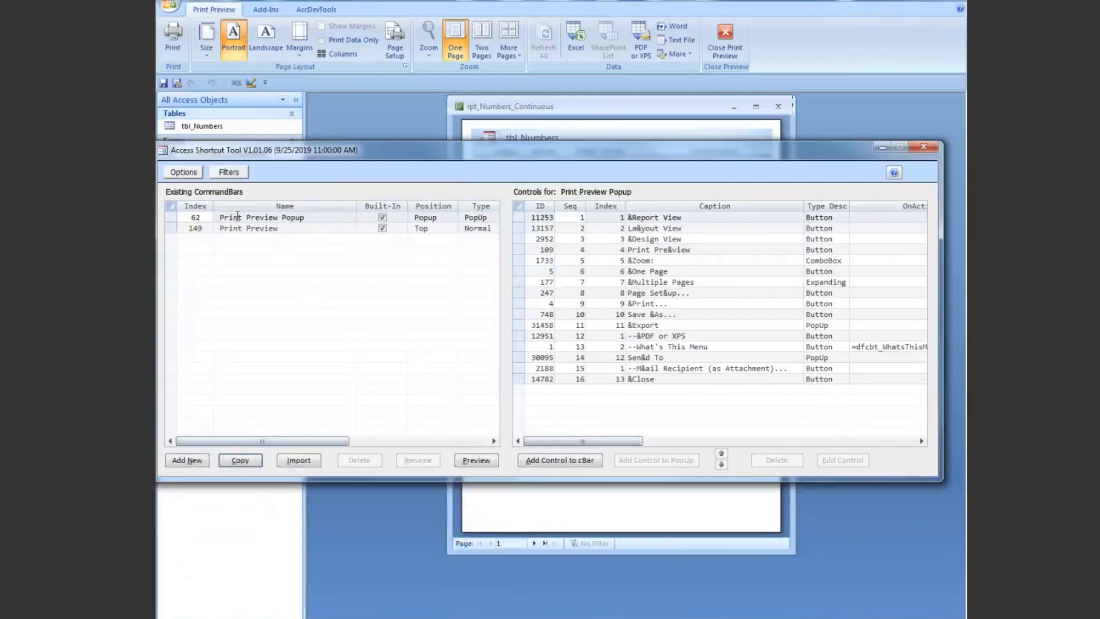
pyautogui.click(229, 173)
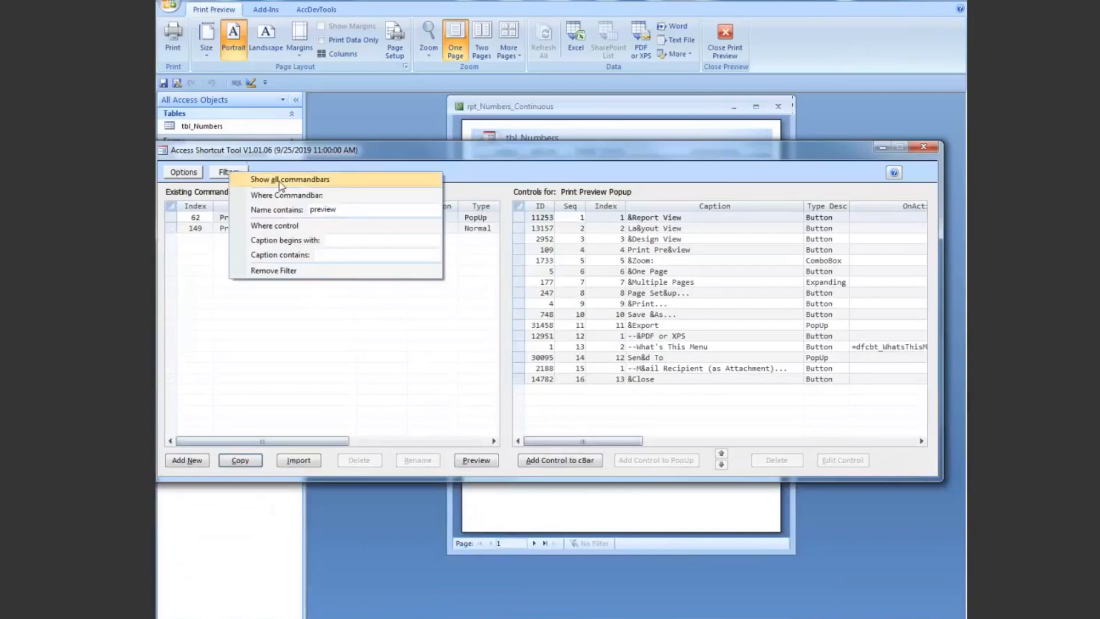
pyautogui.click(280, 181)
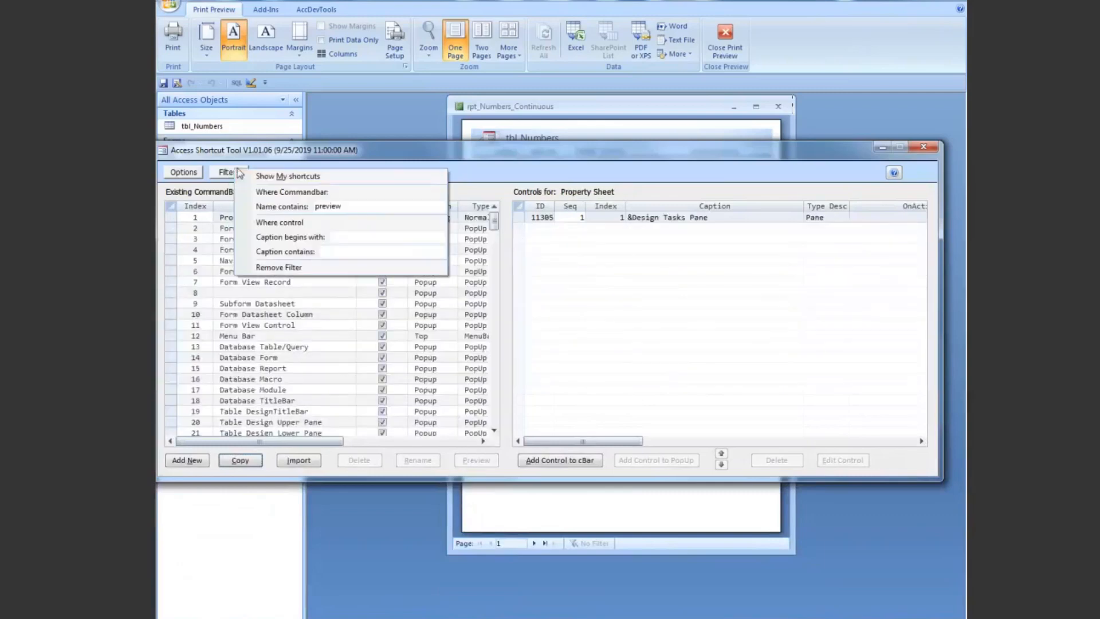
pyautogui.click(282, 177)
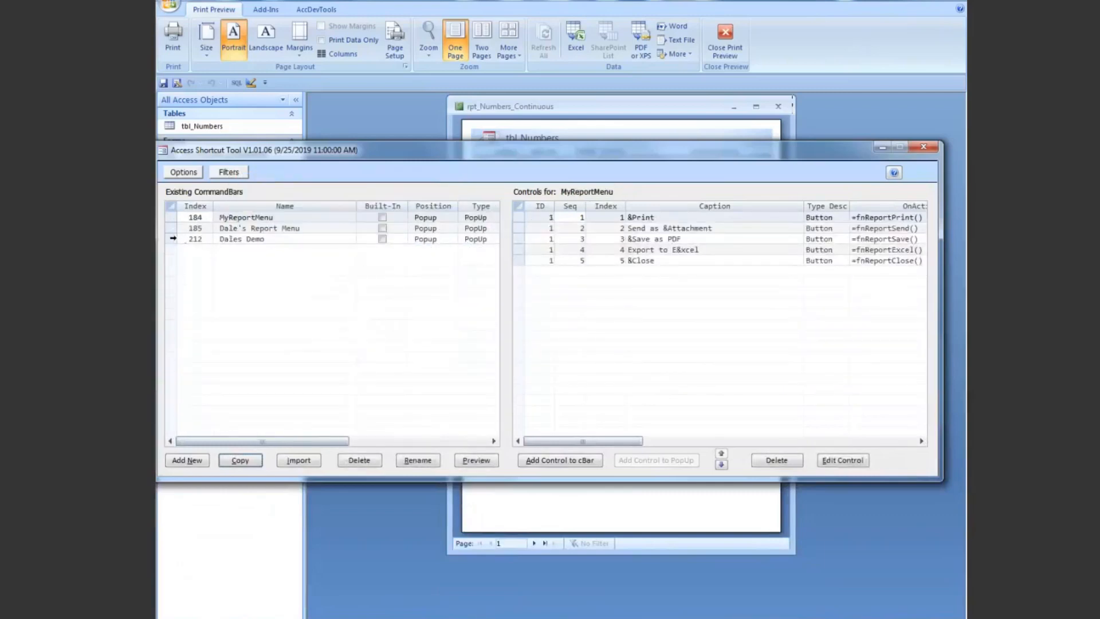
# Step: Preview the Dales Demo shortcut menu and dismiss it without choosing a command
pyautogui.click(168, 239)
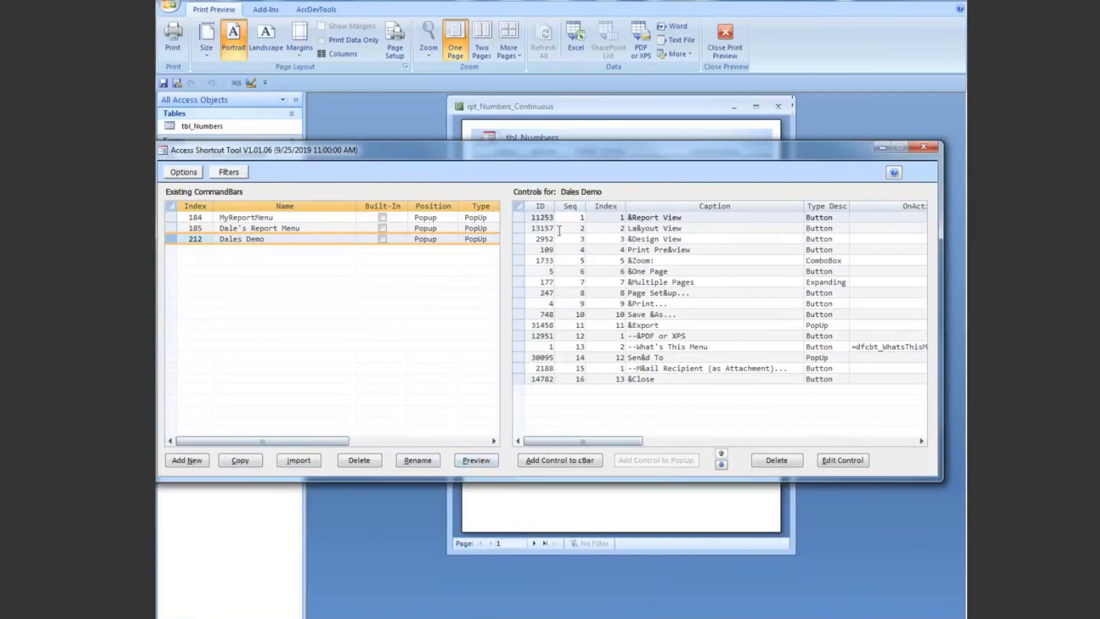
pyautogui.click(487, 457)
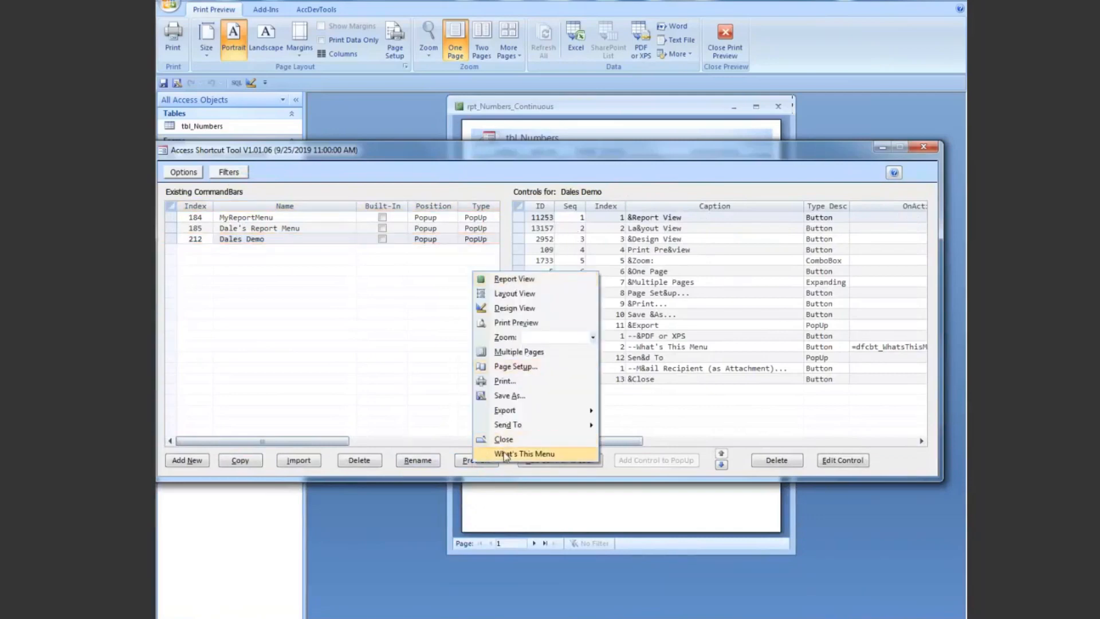
pyautogui.click(645, 150)
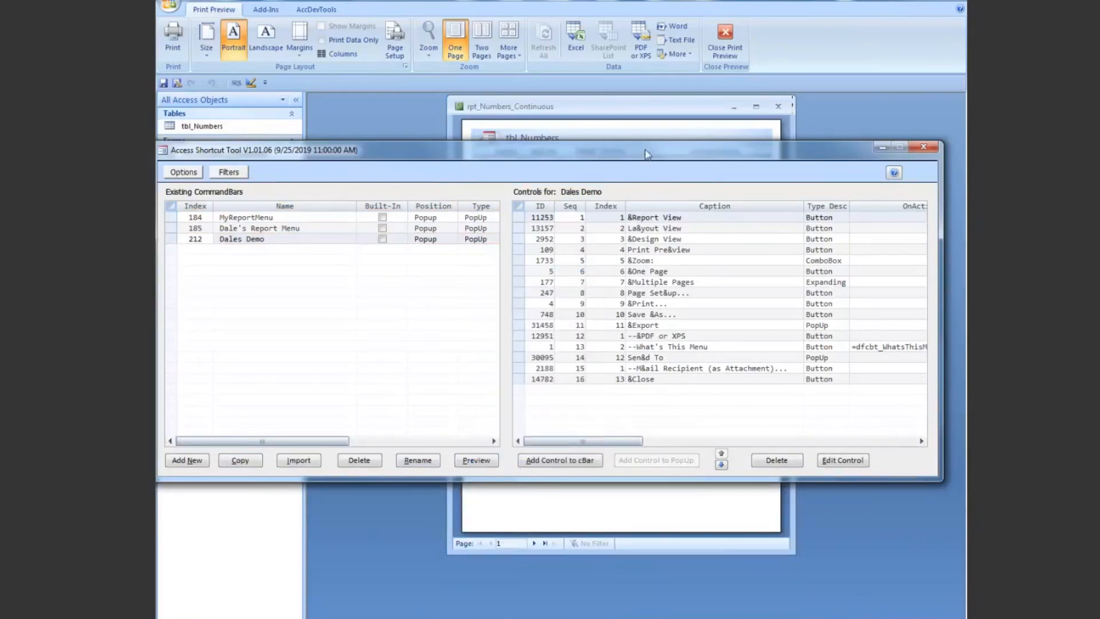
# Step: Delete the Report View control from the Dales Demo command bar and confirm the removal
pyautogui.click(516, 217)
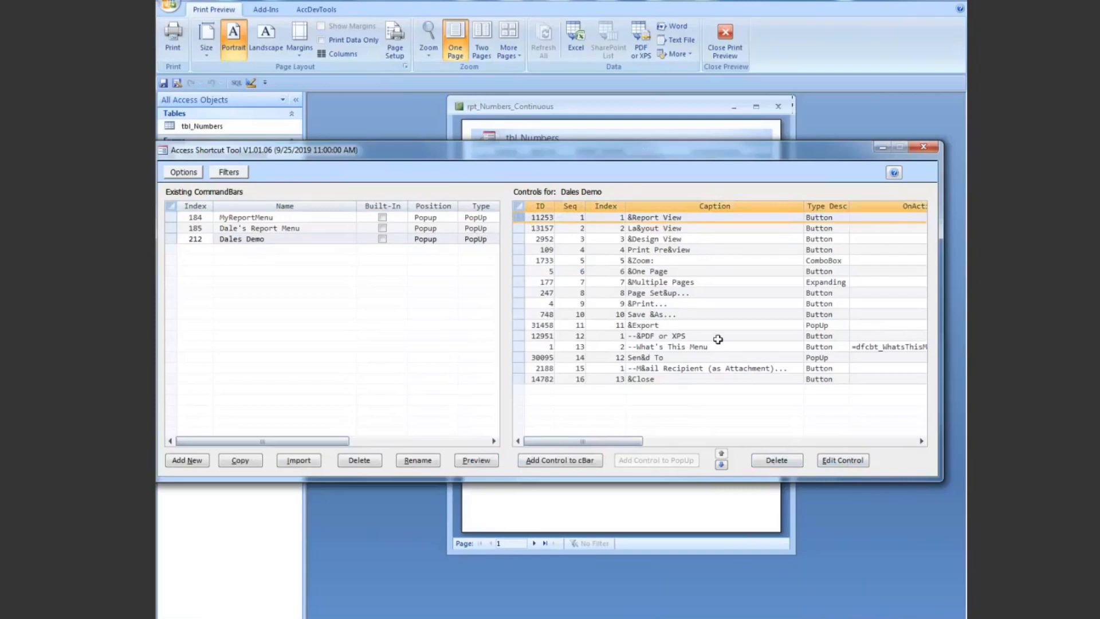
pyautogui.click(775, 460)
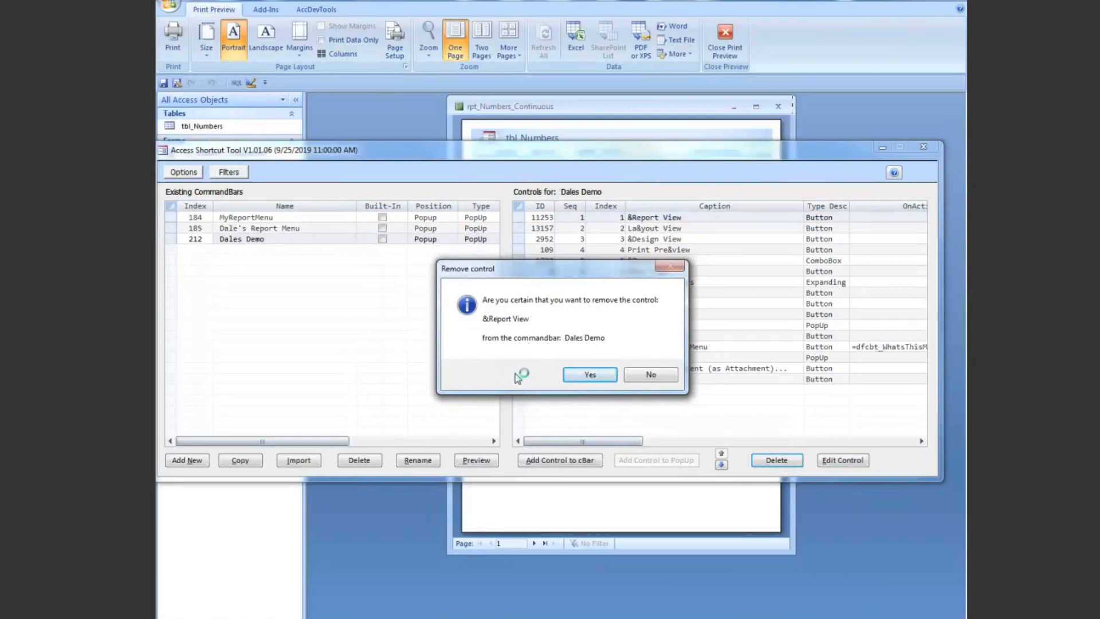
pyautogui.click(589, 374)
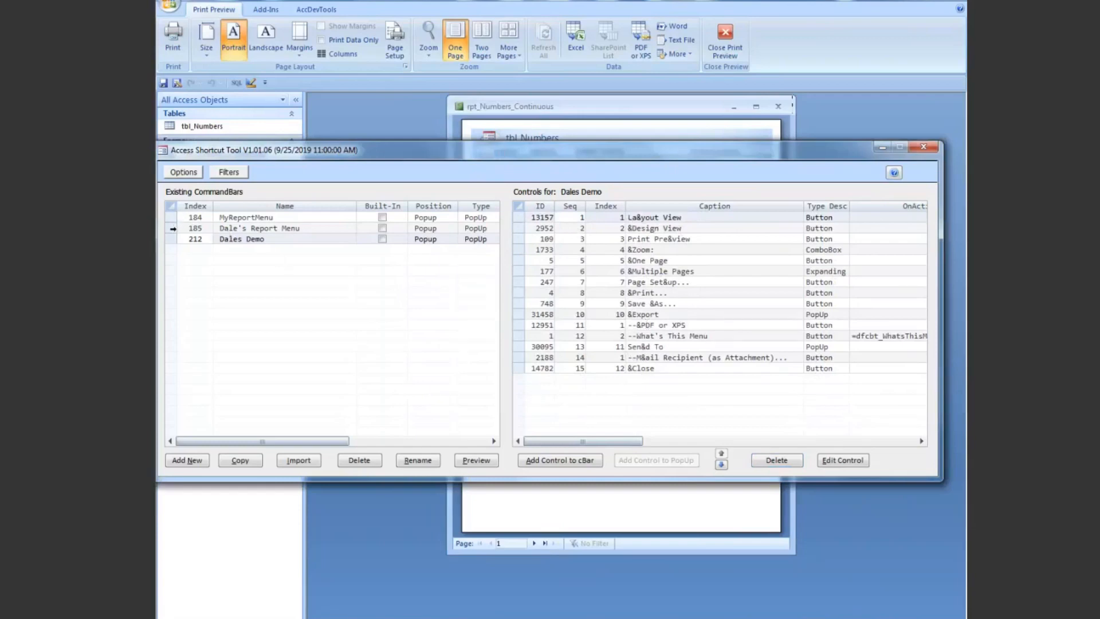
# Step: Try to preview the Dale's Report Menu shortcut menu, and end the halted code
pyautogui.click(170, 228)
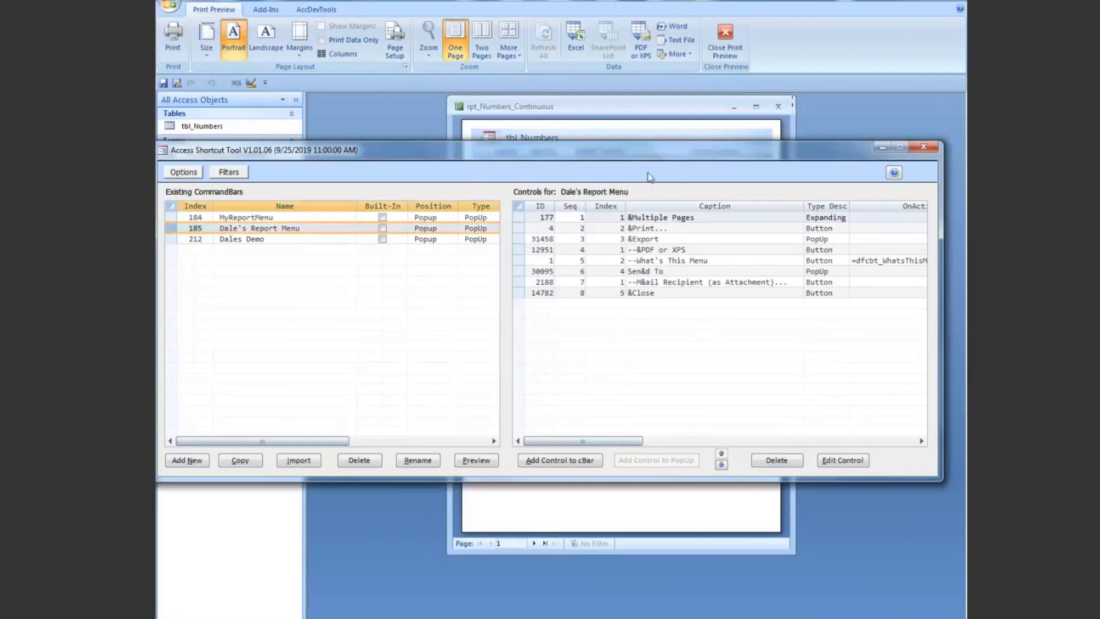
pyautogui.click(476, 460)
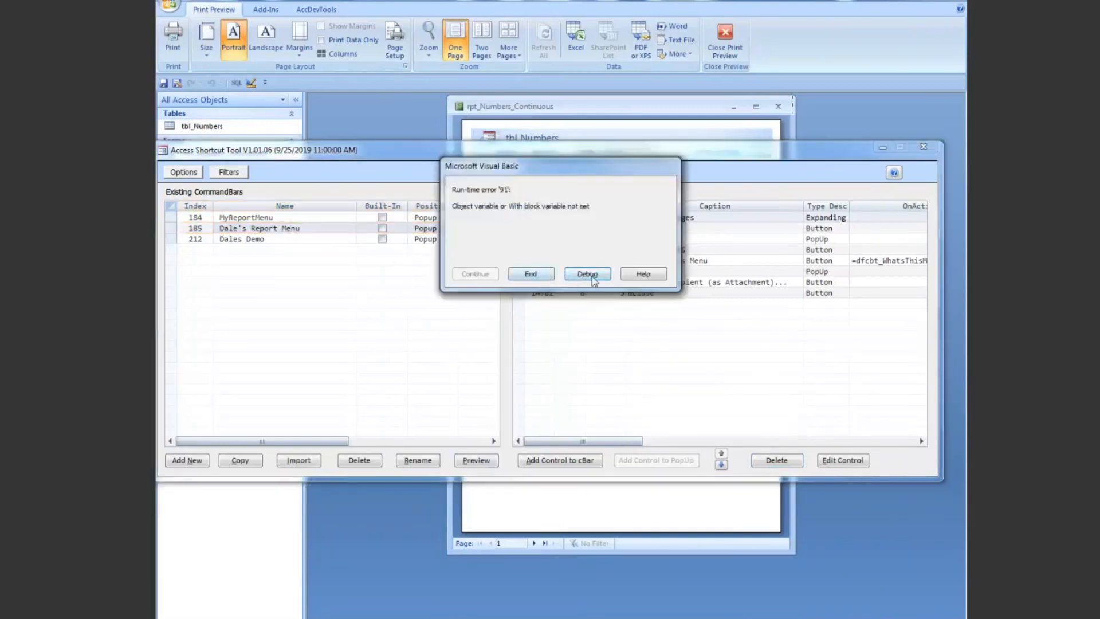
pyautogui.click(535, 275)
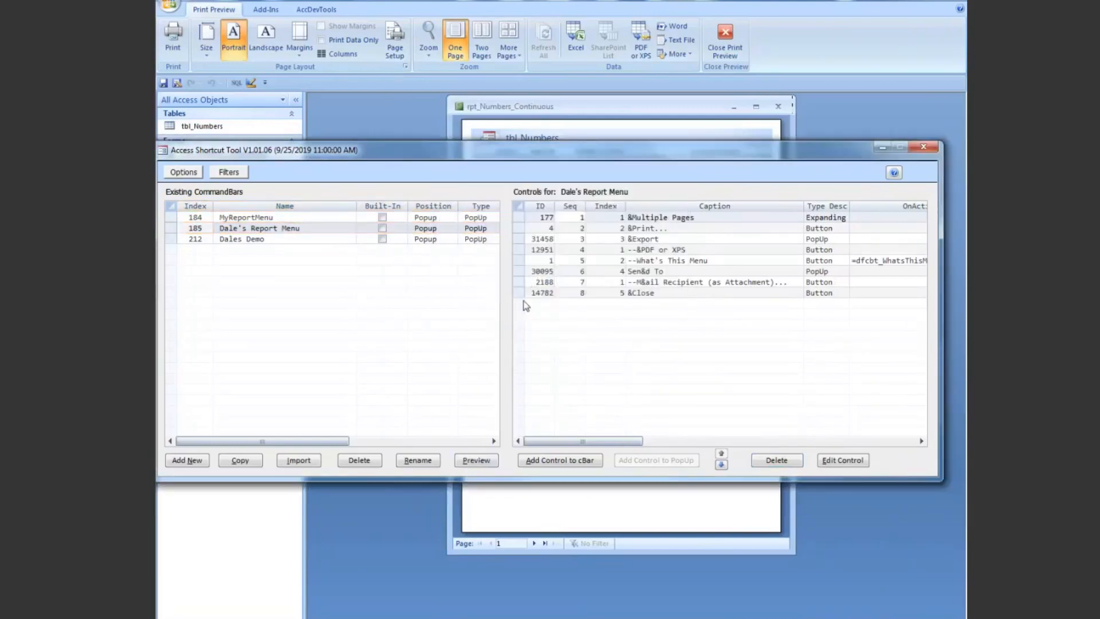
pyautogui.click(582, 293)
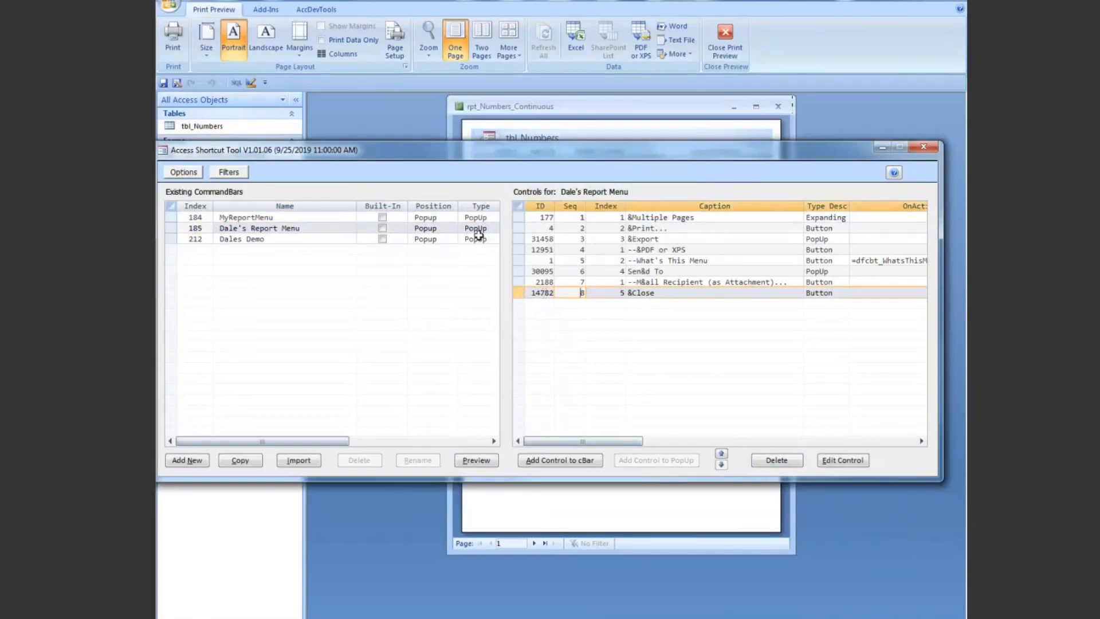
# Step: Preview the MyReportMenu shortcut menu and close the preview
pyautogui.click(166, 218)
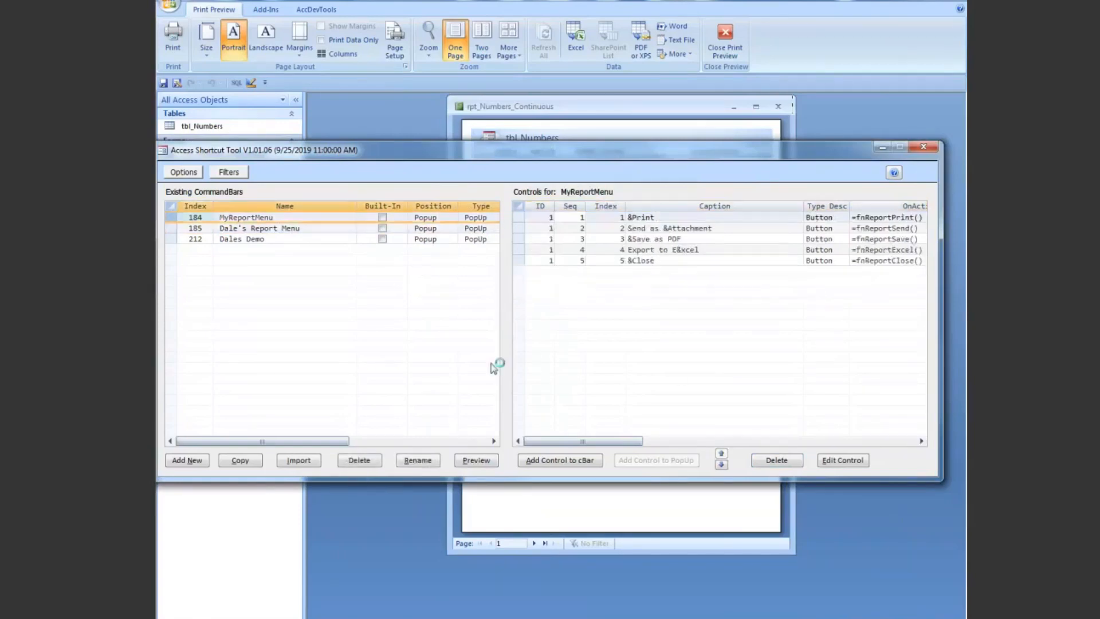
pyautogui.click(475, 460)
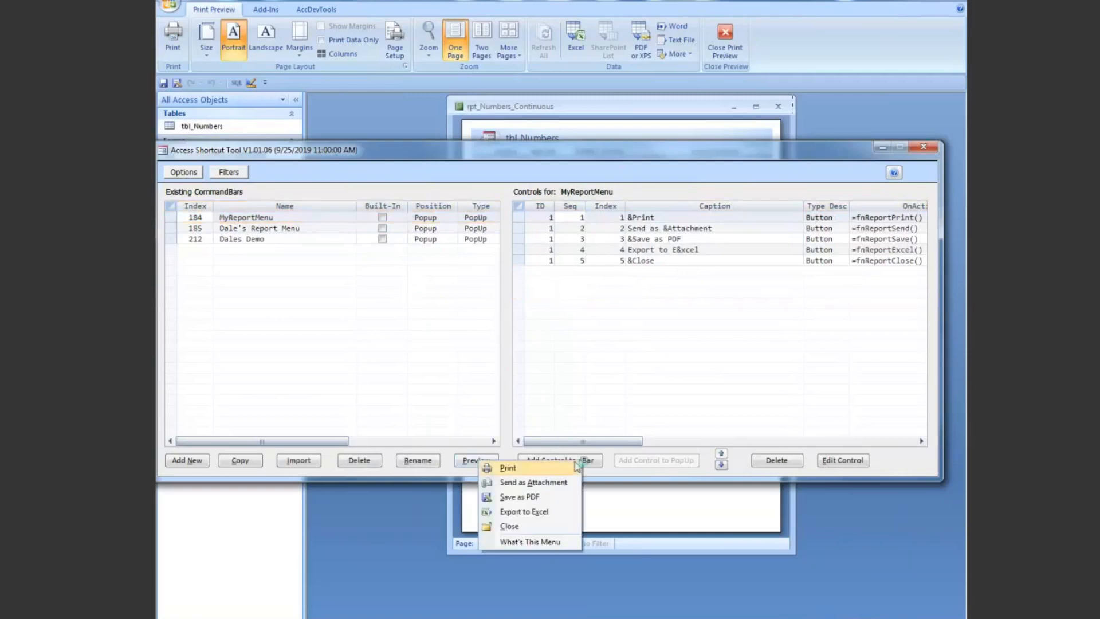
pyautogui.click(534, 469)
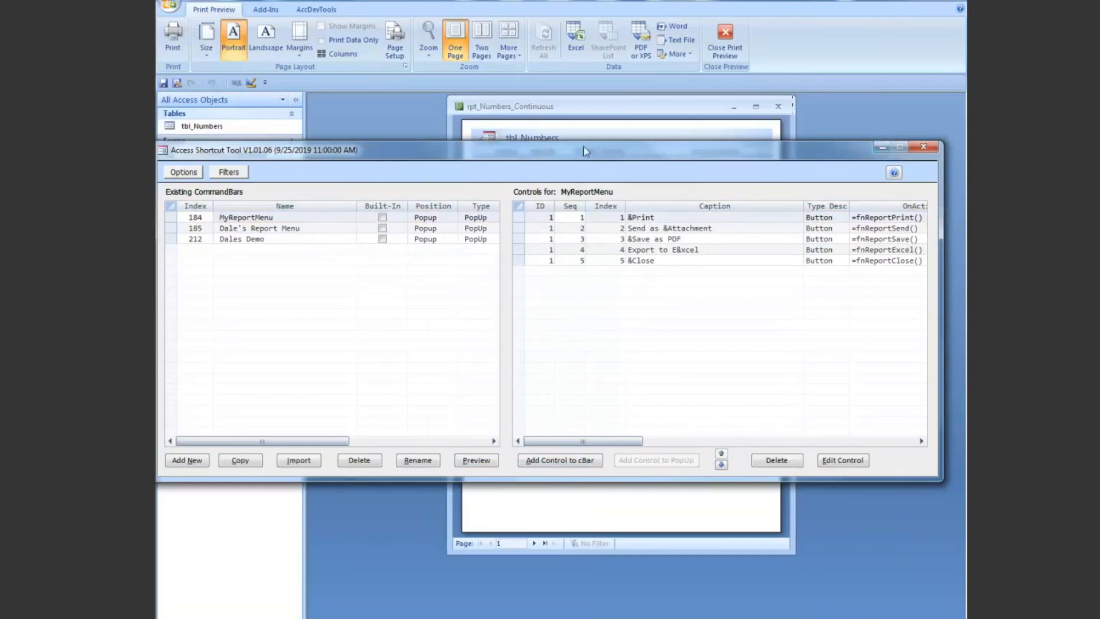
# Step: Minimize the Access Shortcut Tool, open rpt_Numbers_Continuous in Design View, and list the choices for its Shortcut Menu Bar property
pyautogui.click(882, 147)
pyautogui.rightClick(640, 106)
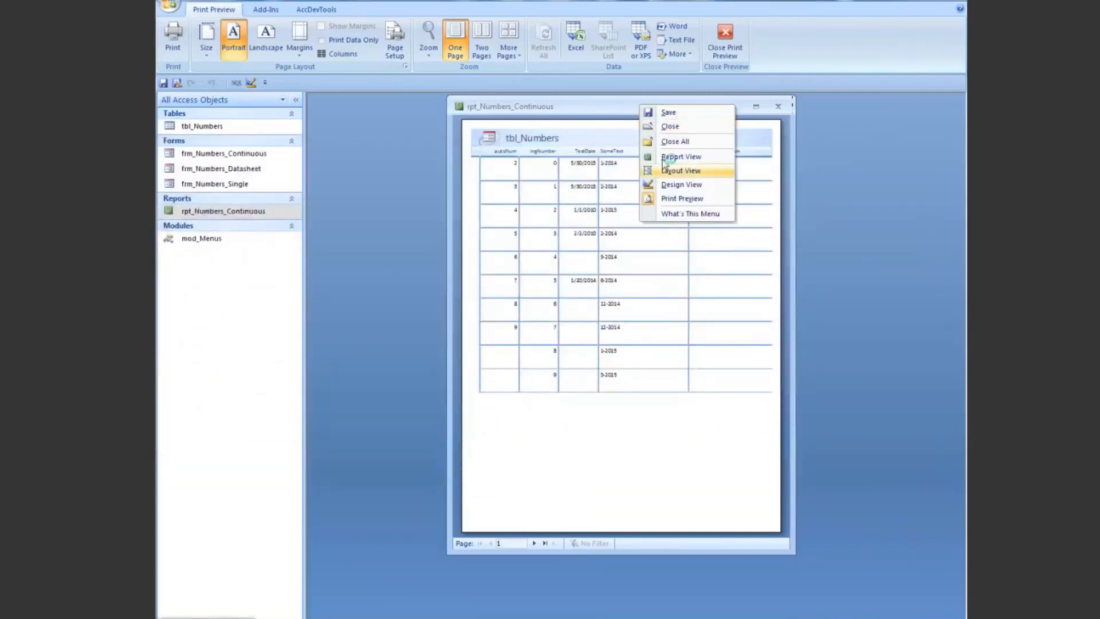
pyautogui.click(682, 185)
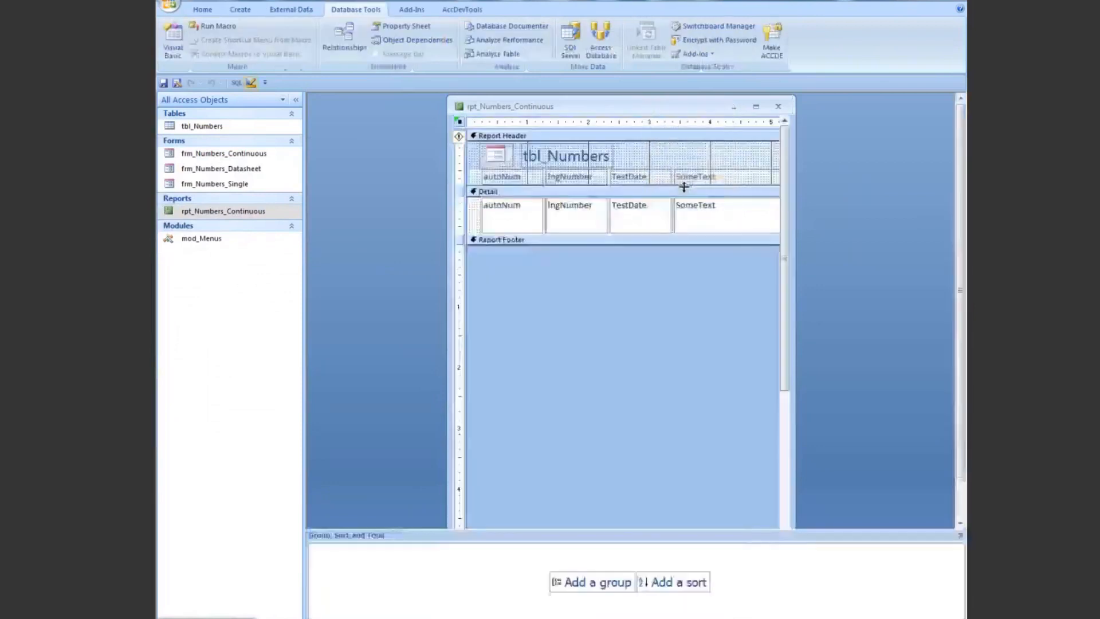
pyautogui.doubleClick(460, 122)
pyautogui.click(524, 407)
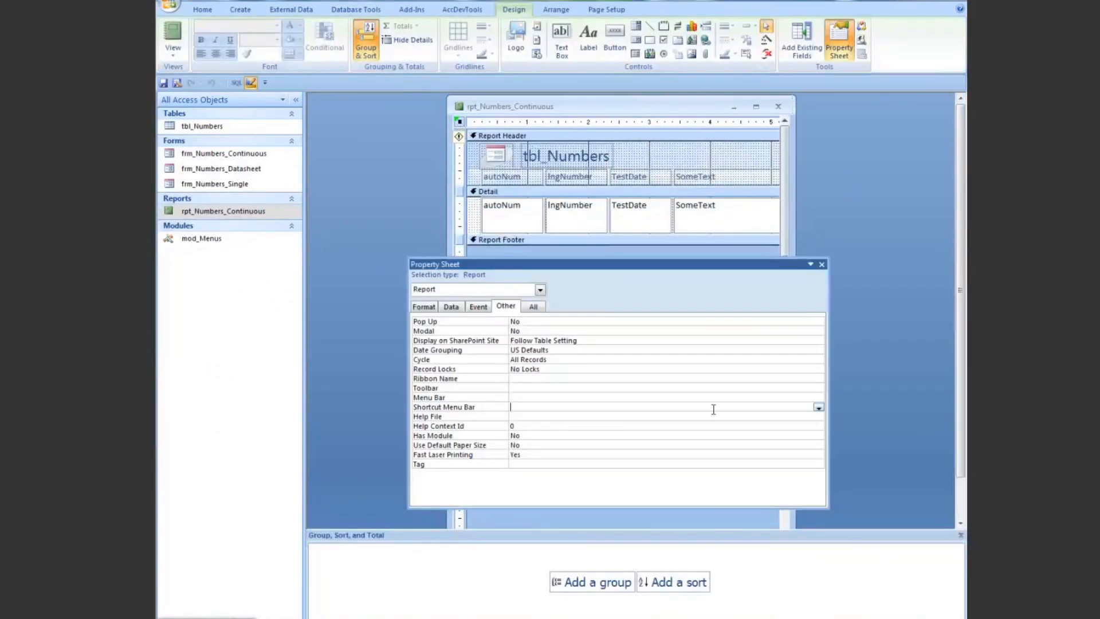
pyautogui.click(818, 408)
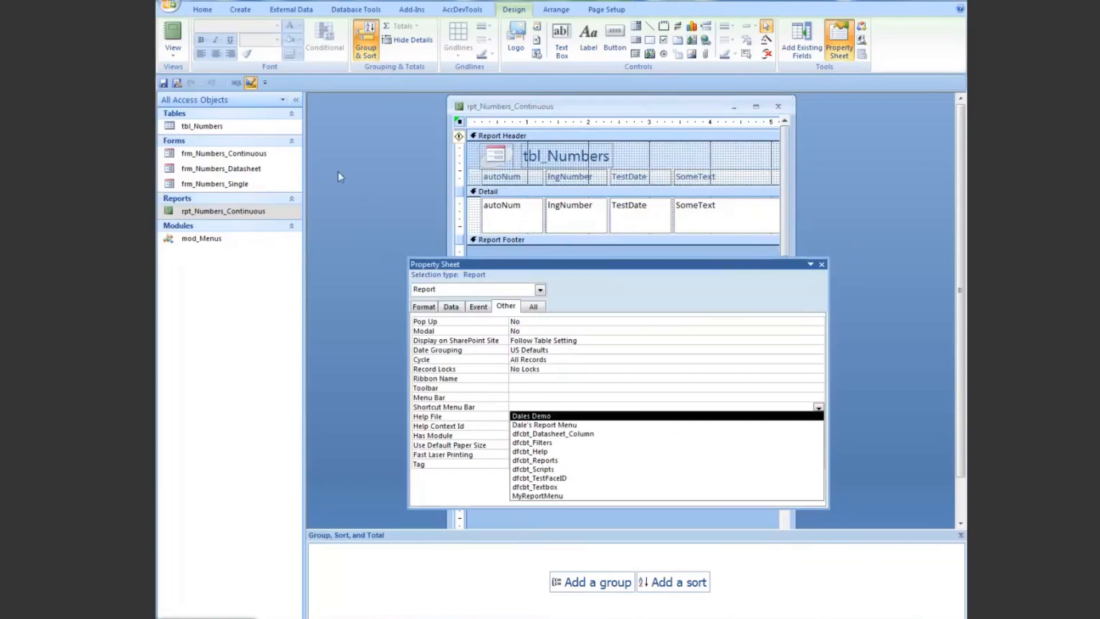
# Step: Bring the Access Shortcut Tool back to check the existing command bars, and minimize it again
pyautogui.moveTo(312, 617)
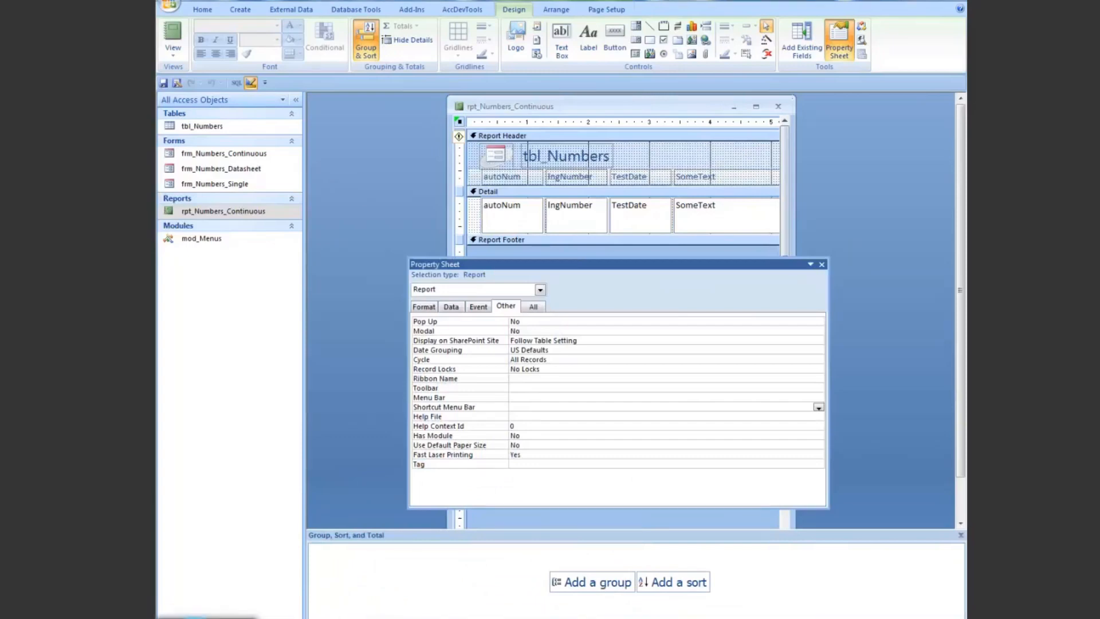
pyautogui.click(198, 618)
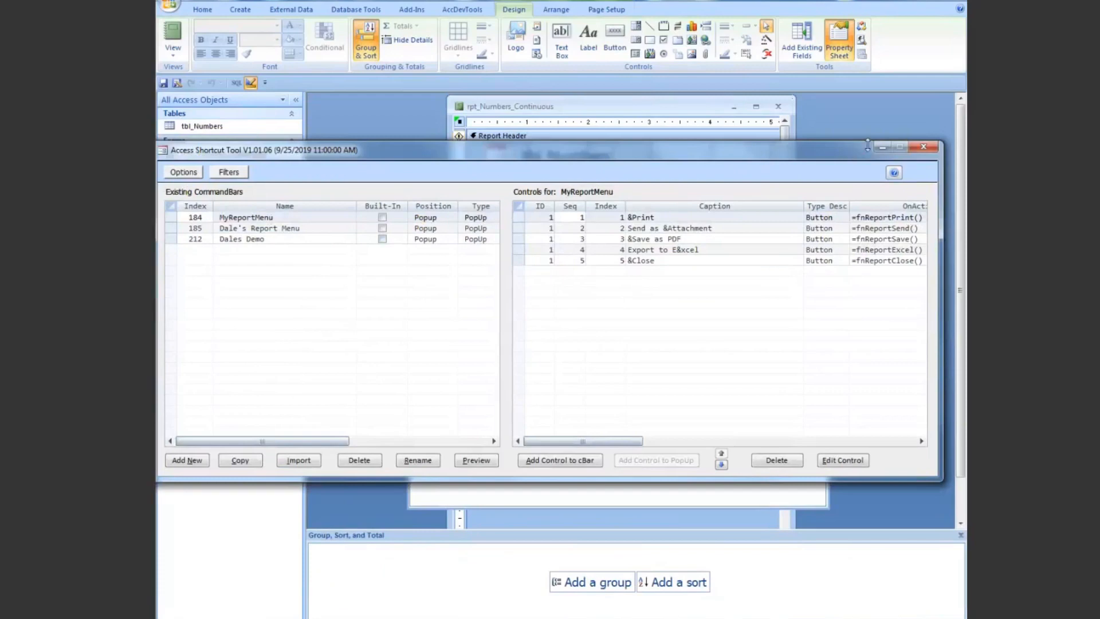
pyautogui.click(884, 149)
# Step: Set the report's Shortcut Menu Bar property to Dale's Report Menu
pyautogui.click(581, 406)
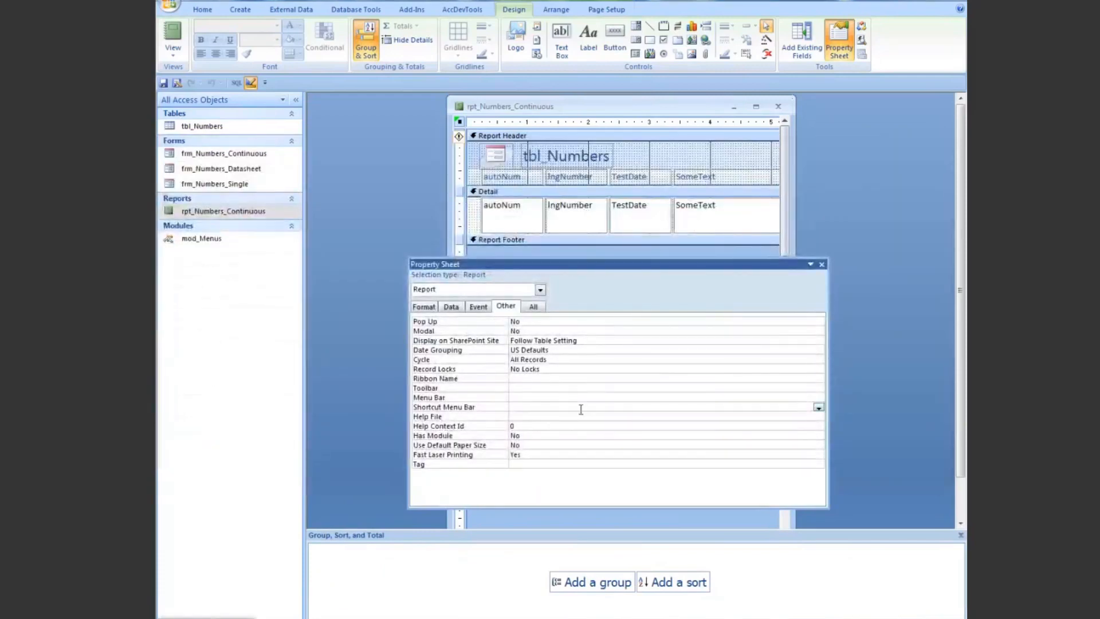
pyautogui.click(818, 406)
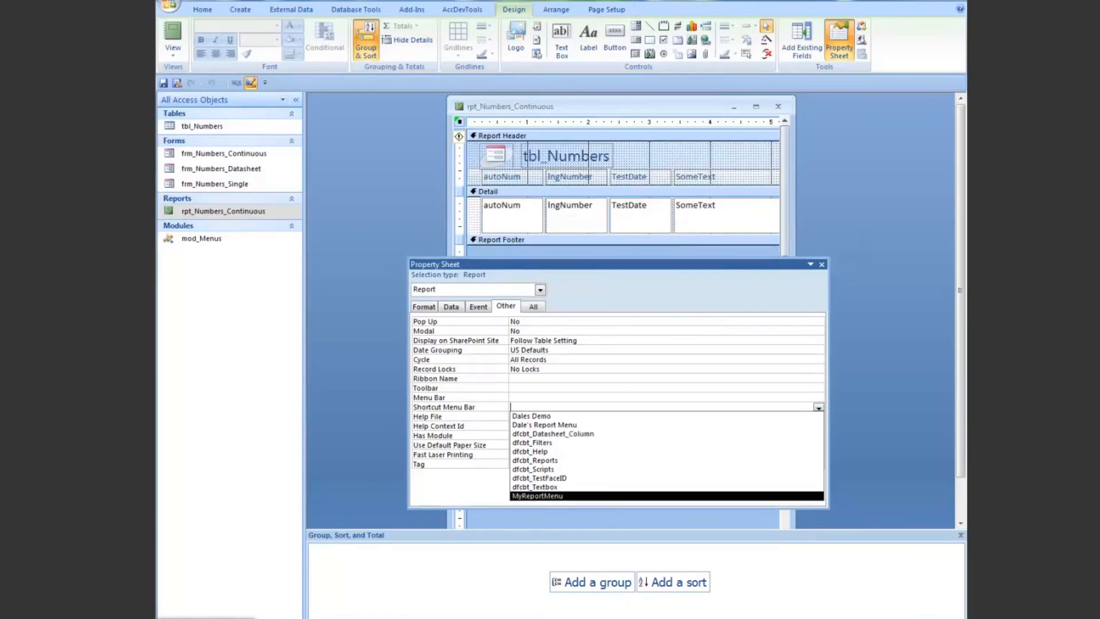
pyautogui.click(351, 314)
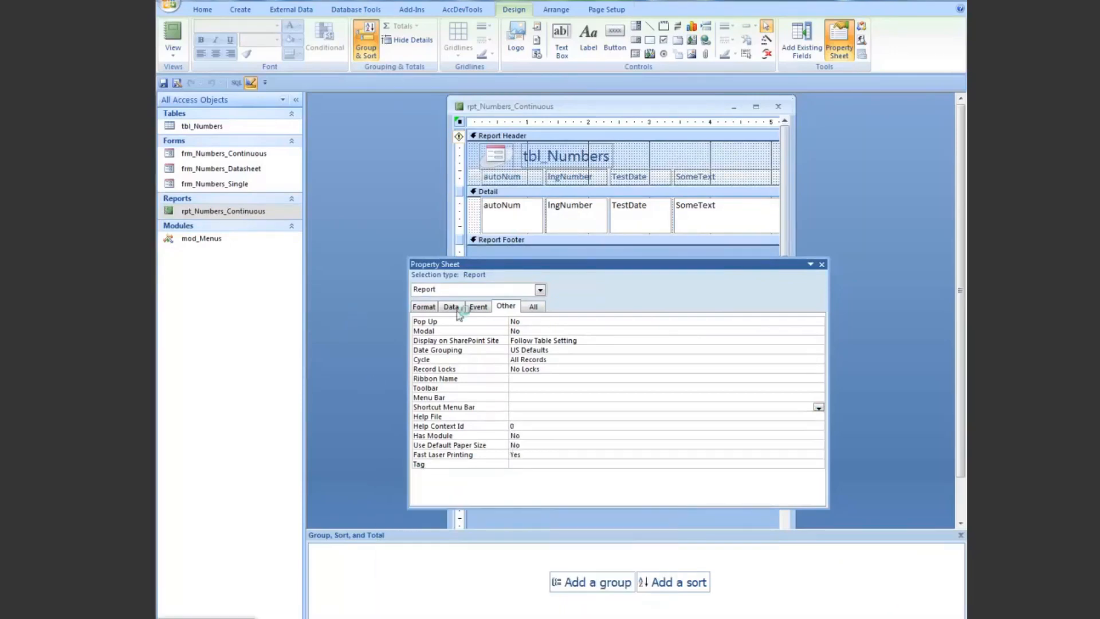
pyautogui.click(818, 408)
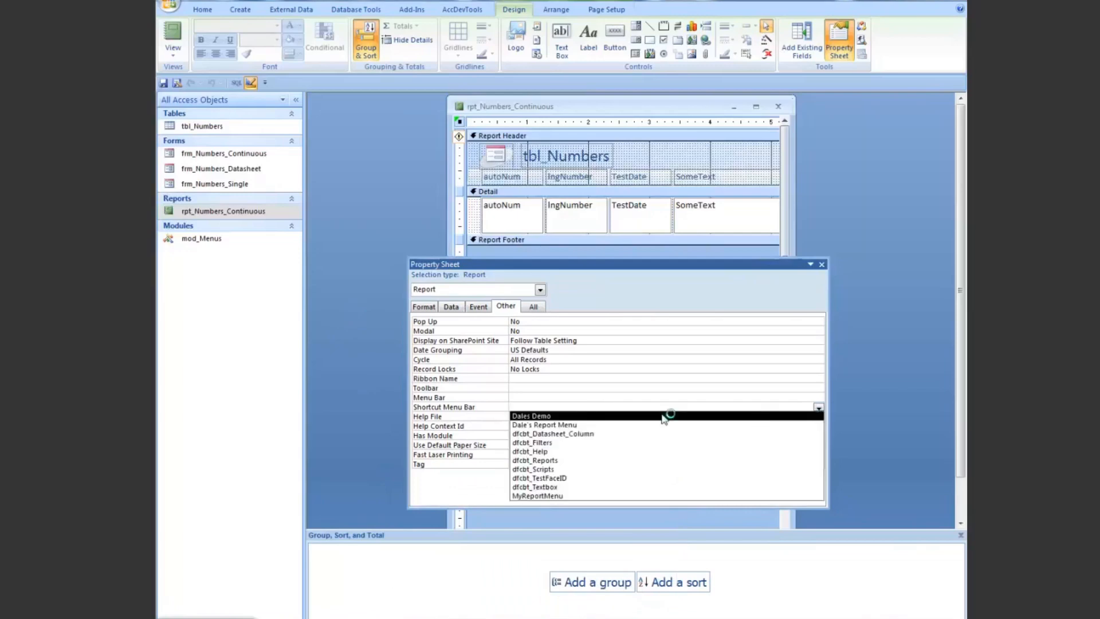
pyautogui.click(581, 426)
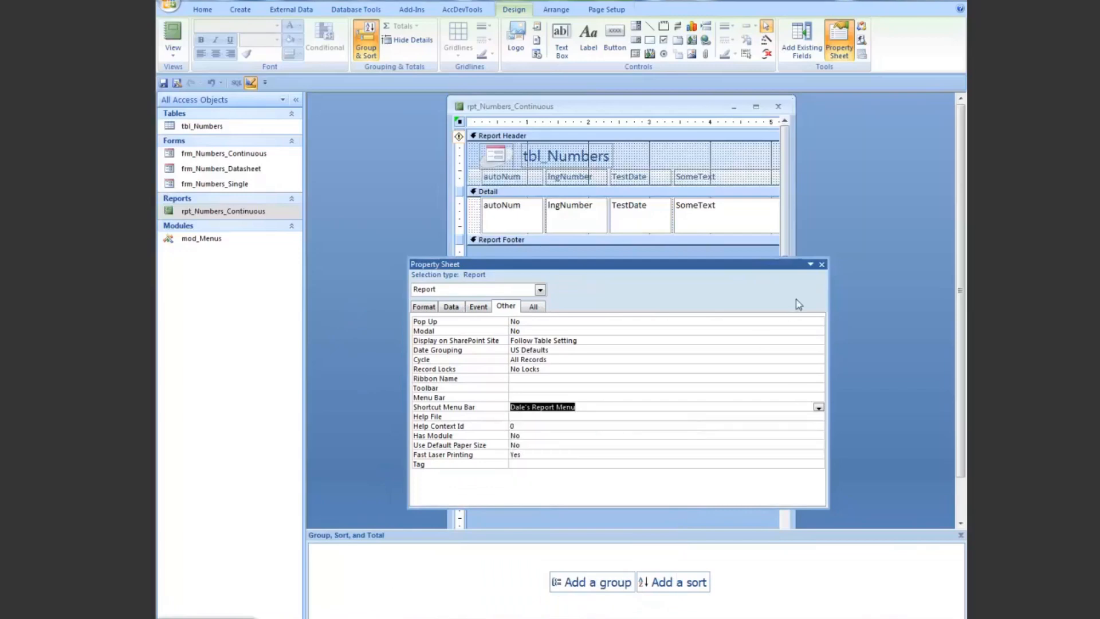
pyautogui.click(810, 264)
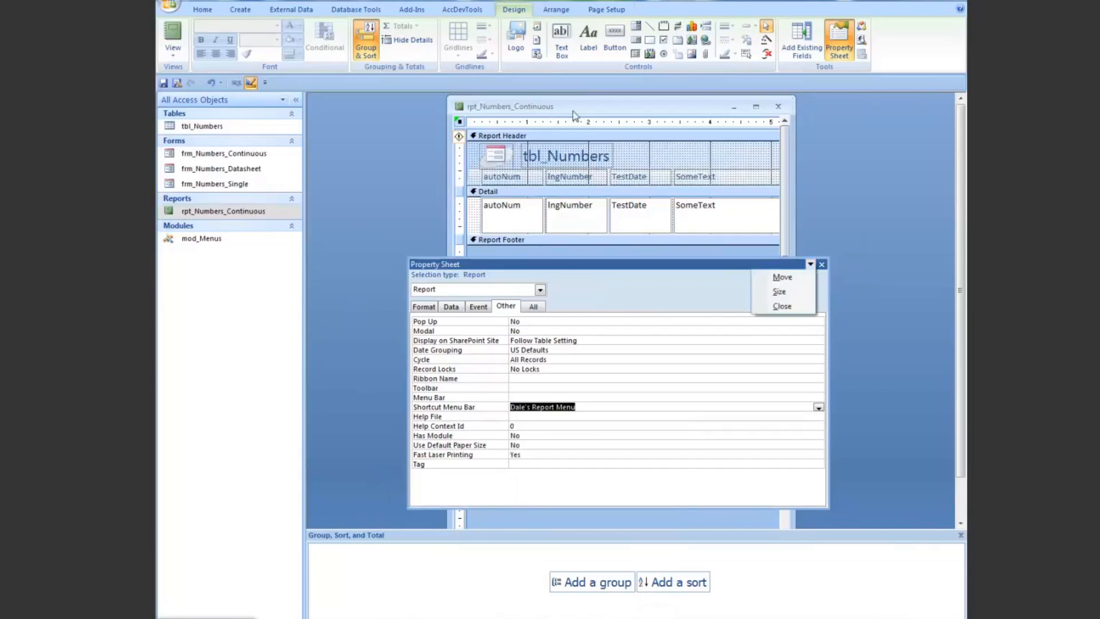
pyautogui.click(575, 115)
# Step: Switch the report to Print Preview and examine its custom shortcut menu, including the Export and Send To submenus
pyautogui.rightClick(604, 103)
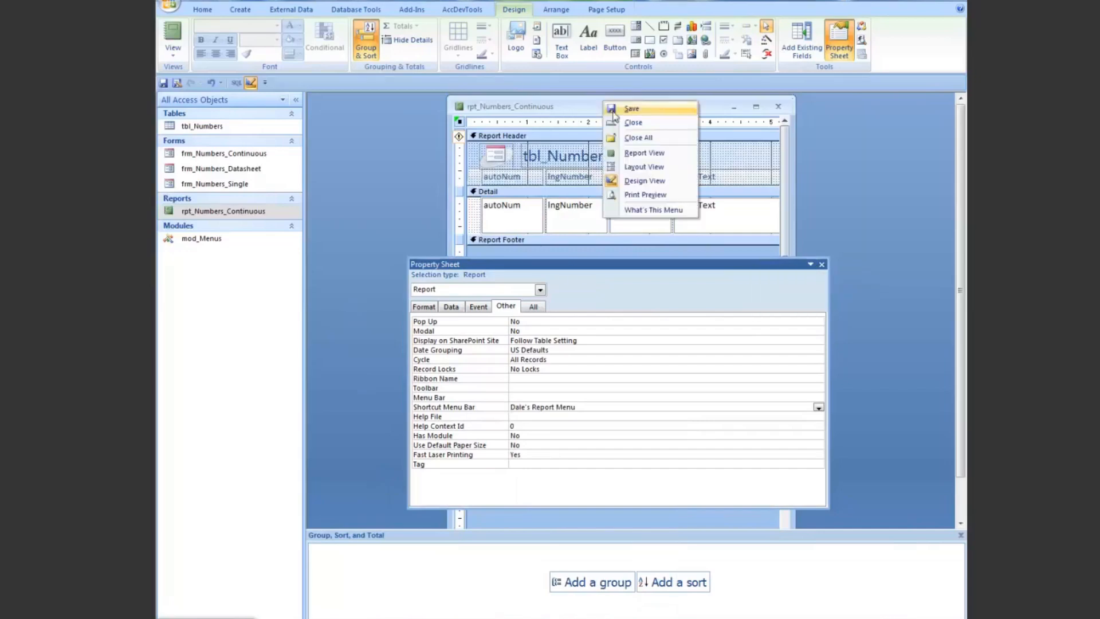
pyautogui.click(638, 201)
pyautogui.rightClick(626, 173)
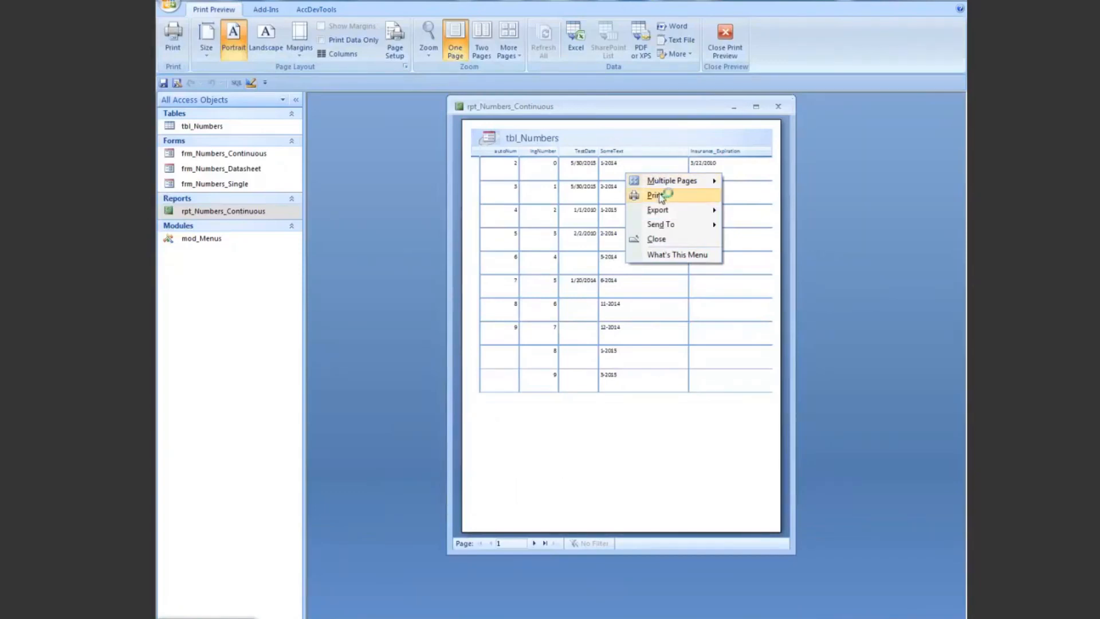
pyautogui.moveTo(713, 211)
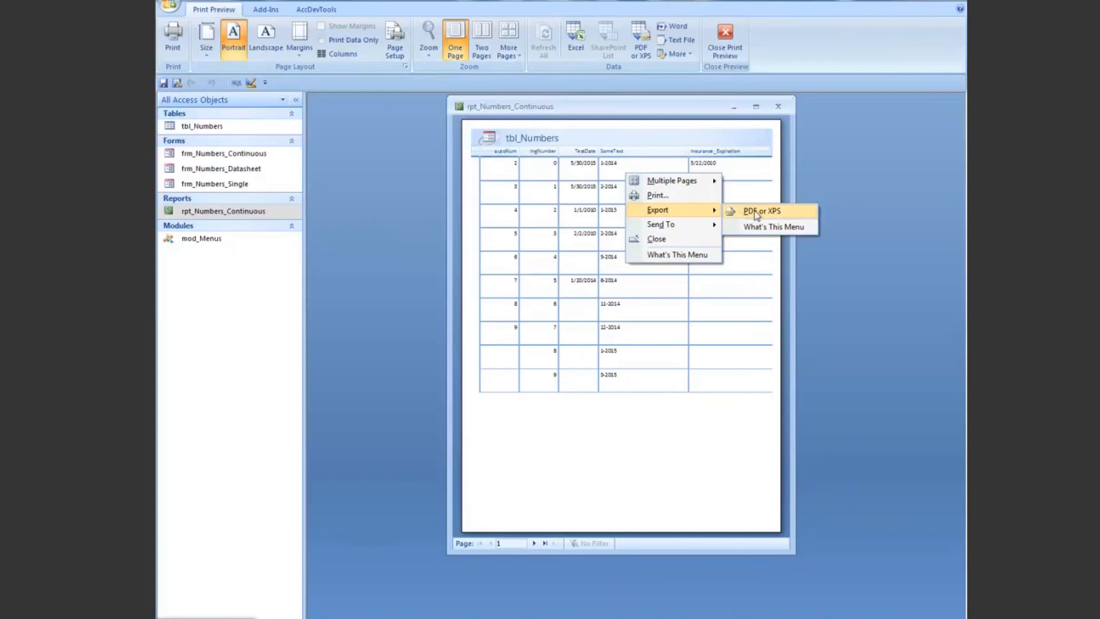
pyautogui.moveTo(714, 227)
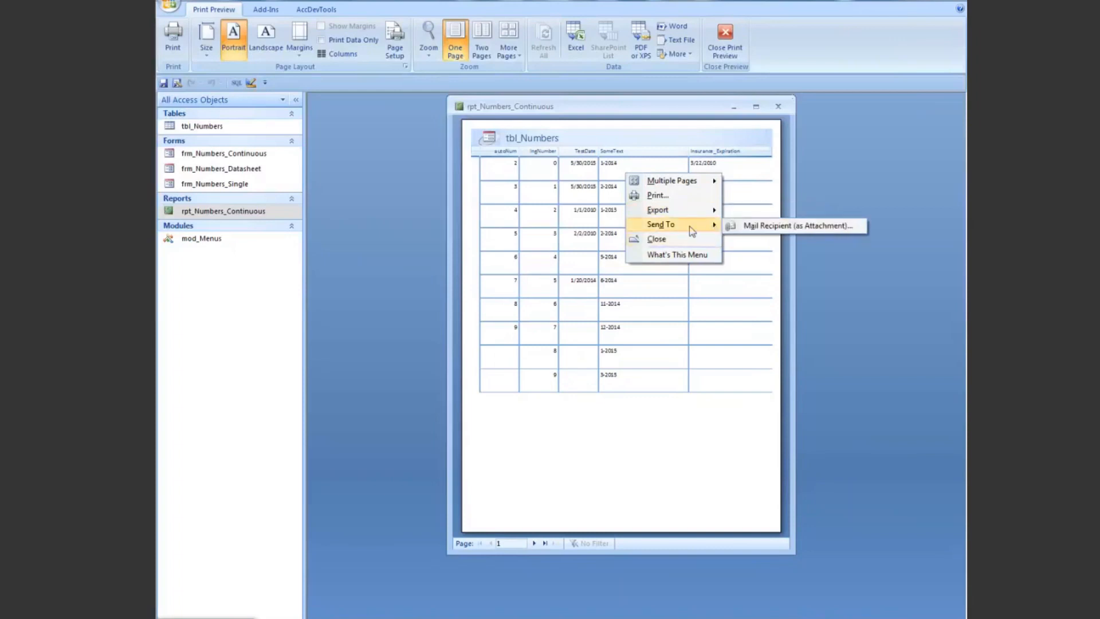
# Step: Close rpt_Numbers_Continuous without saving the design changes
pyautogui.rightClick(592, 112)
pyautogui.rightClick(592, 110)
pyautogui.click(620, 160)
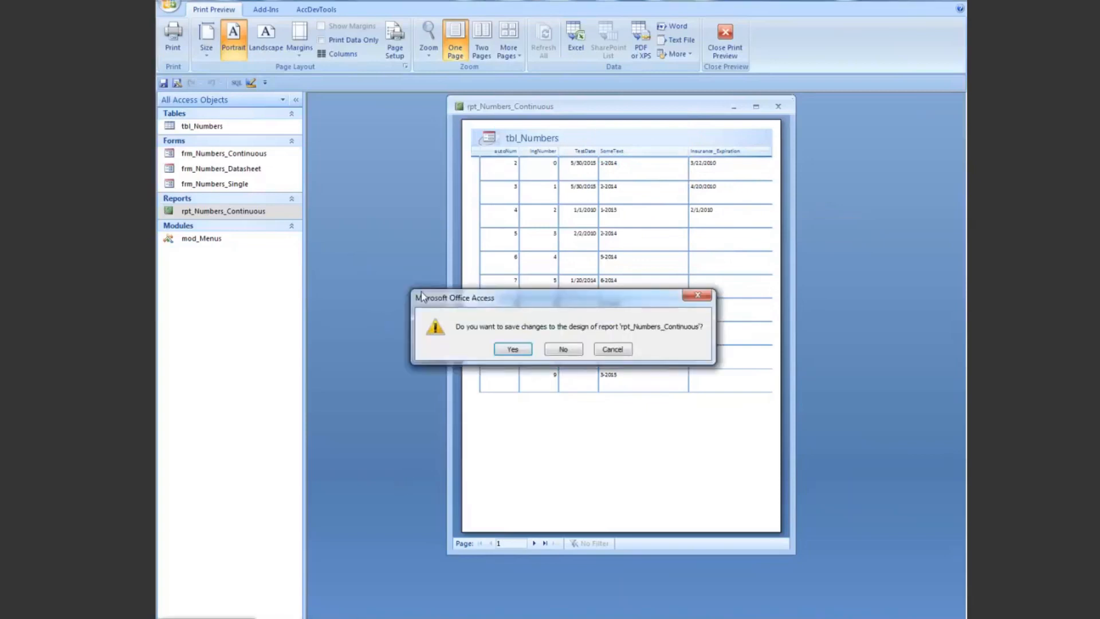
pyautogui.click(578, 350)
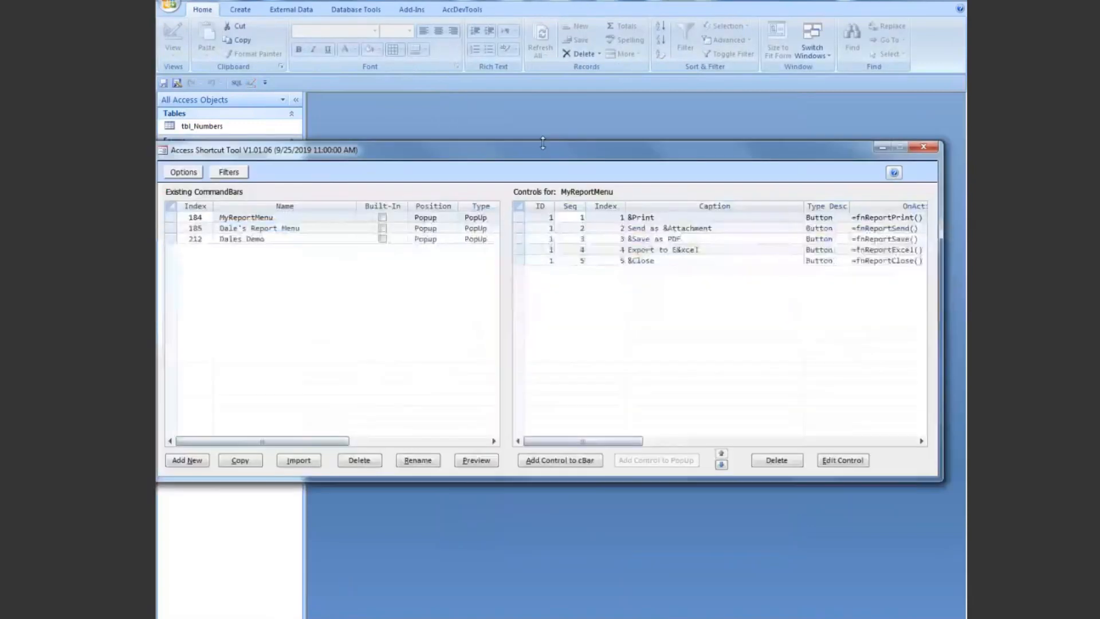
# Step: Bring back the Access Shortcut Tool and review the controls of Dale's Report Menu and Dales Demo
pyautogui.moveTo(504, 155); pyautogui.dragTo(512, 125)
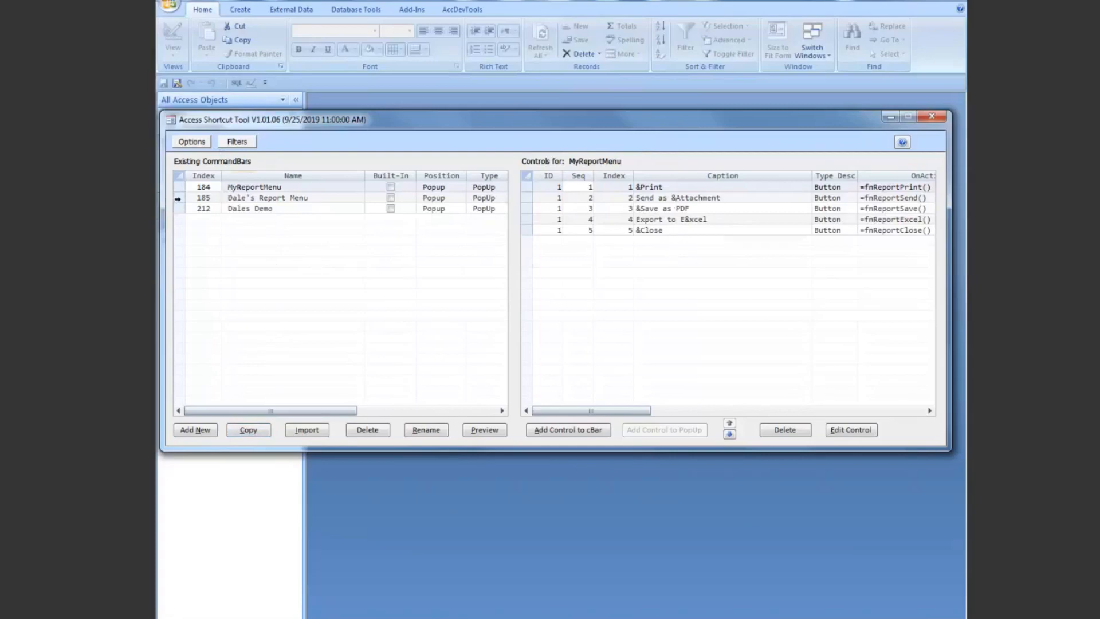
pyautogui.click(177, 199)
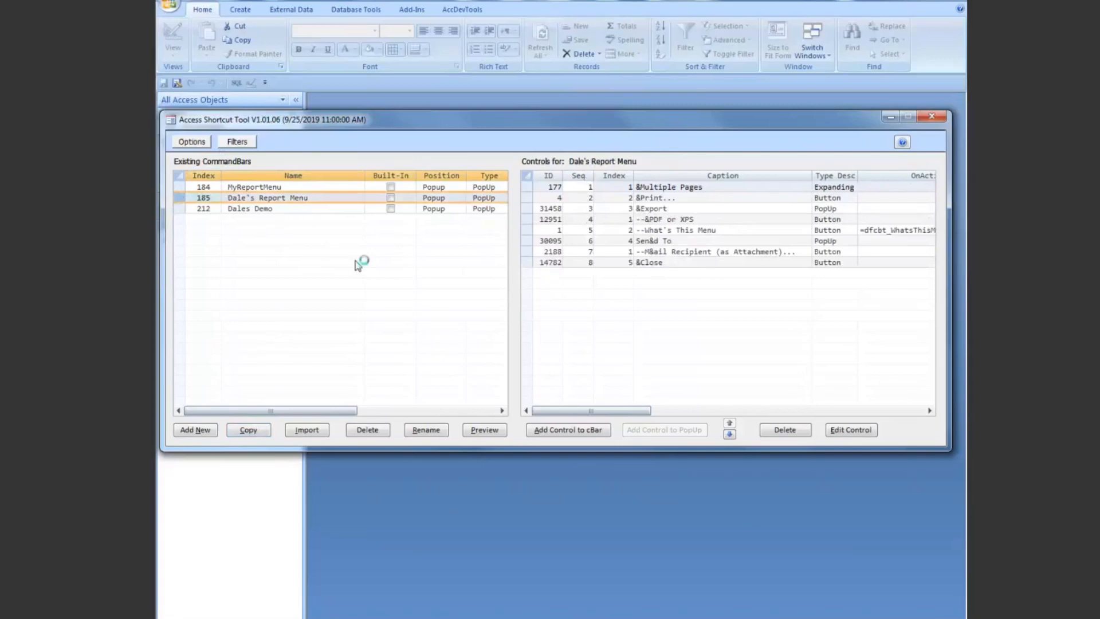
pyautogui.click(178, 208)
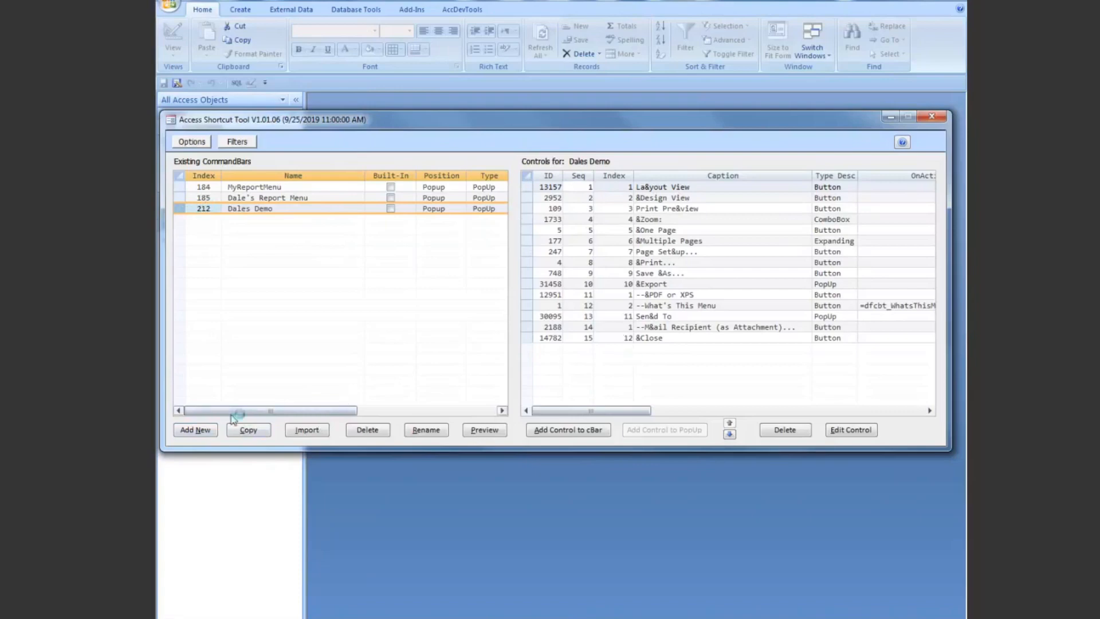
# Step: Create a new Popup command bar named "Dales Textbox"
pyautogui.click(199, 431)
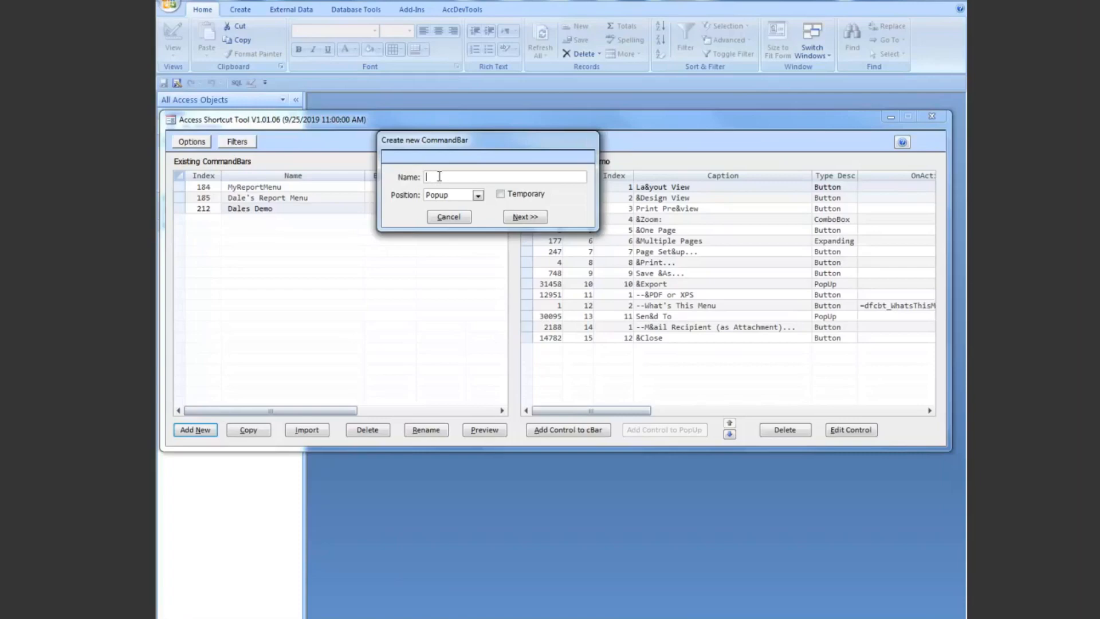
pyautogui.write('Dales Textbox')
pyautogui.click(527, 220)
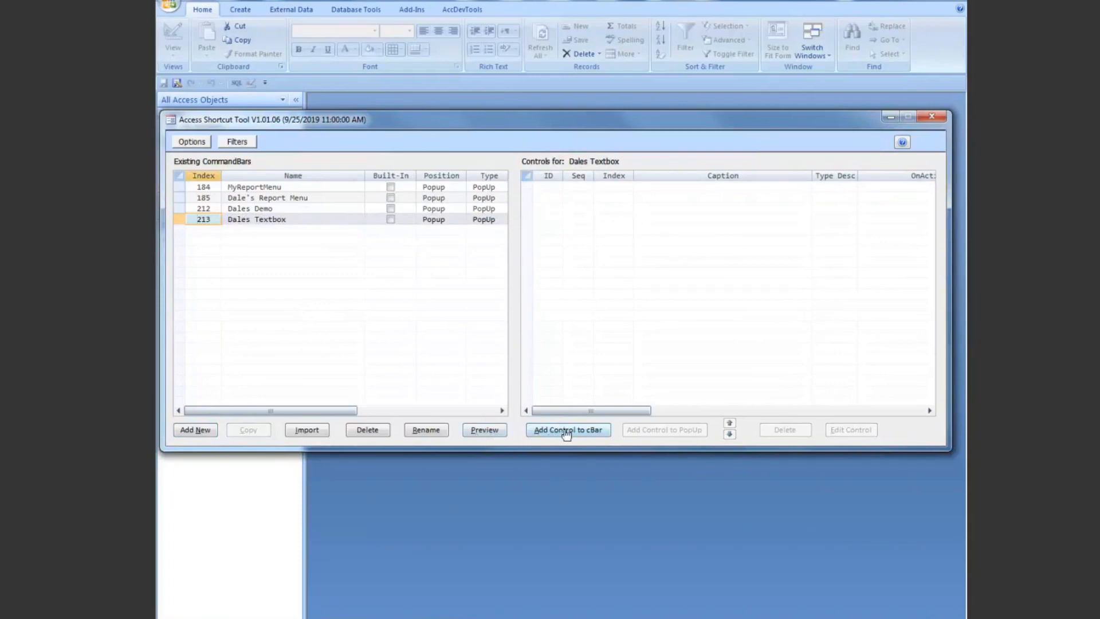
# Step: Filter the command bars to names containing "contro" and look through the controls of Form View Control
pyautogui.click(237, 143)
pyautogui.click(297, 181)
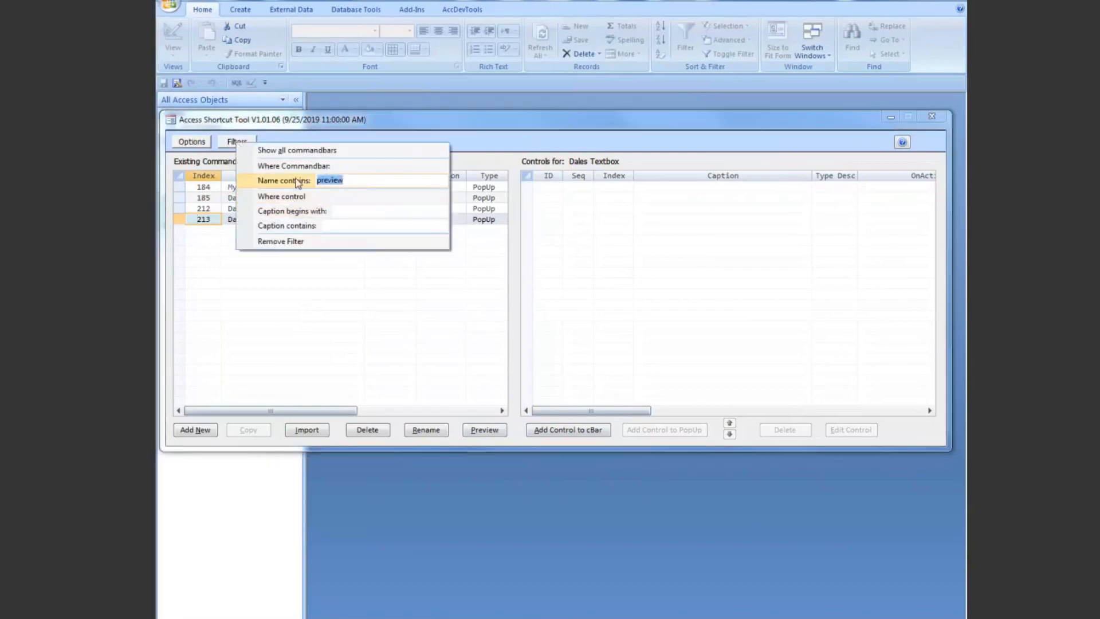
pyautogui.press('BackSpace')
pyautogui.click(342, 212)
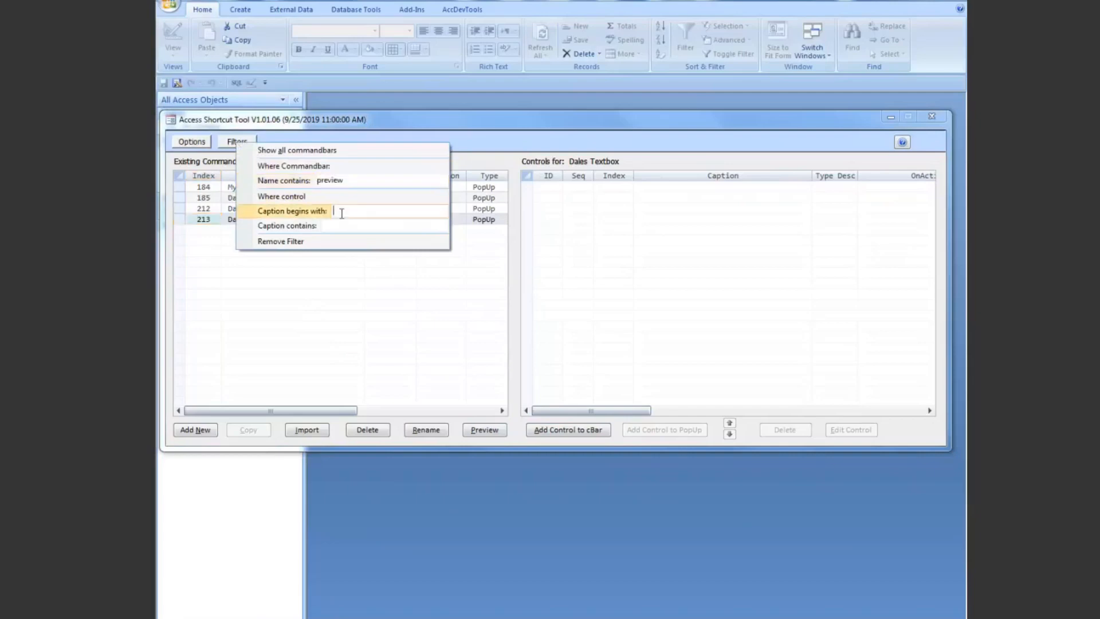
pyautogui.click(350, 180)
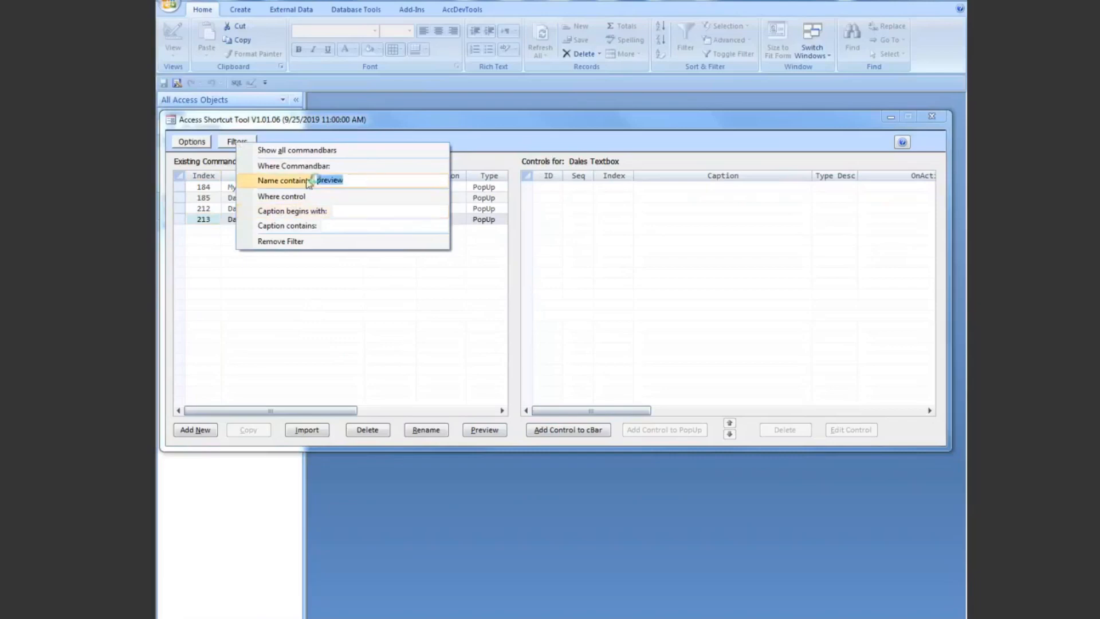
pyautogui.write('control')
pyautogui.press('Return')
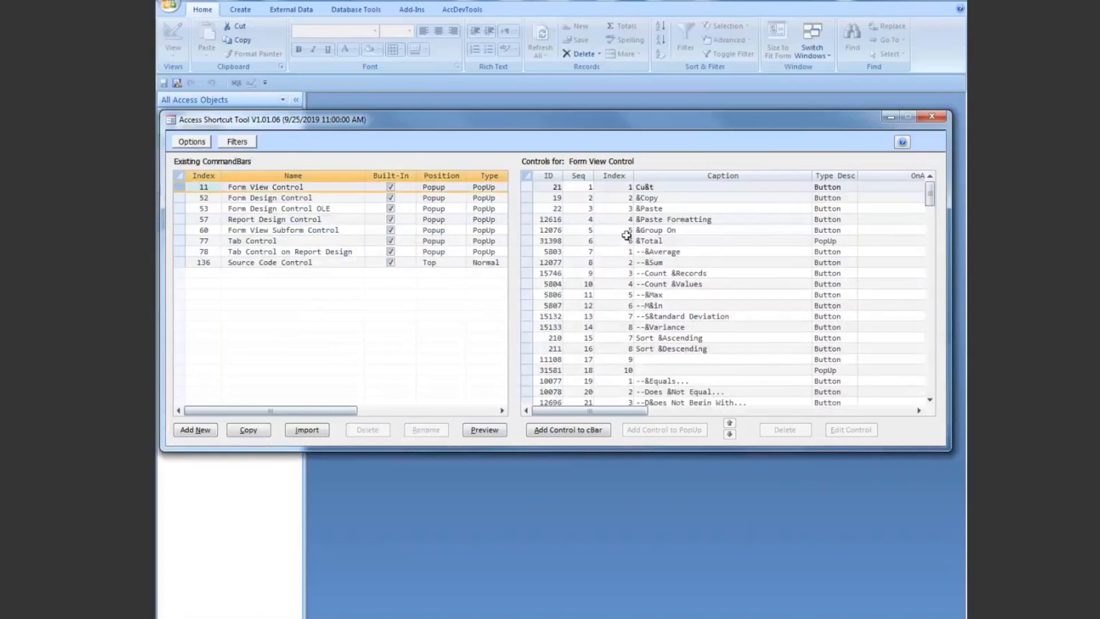
pyautogui.moveTo(930, 193); pyautogui.dragTo(932, 251)
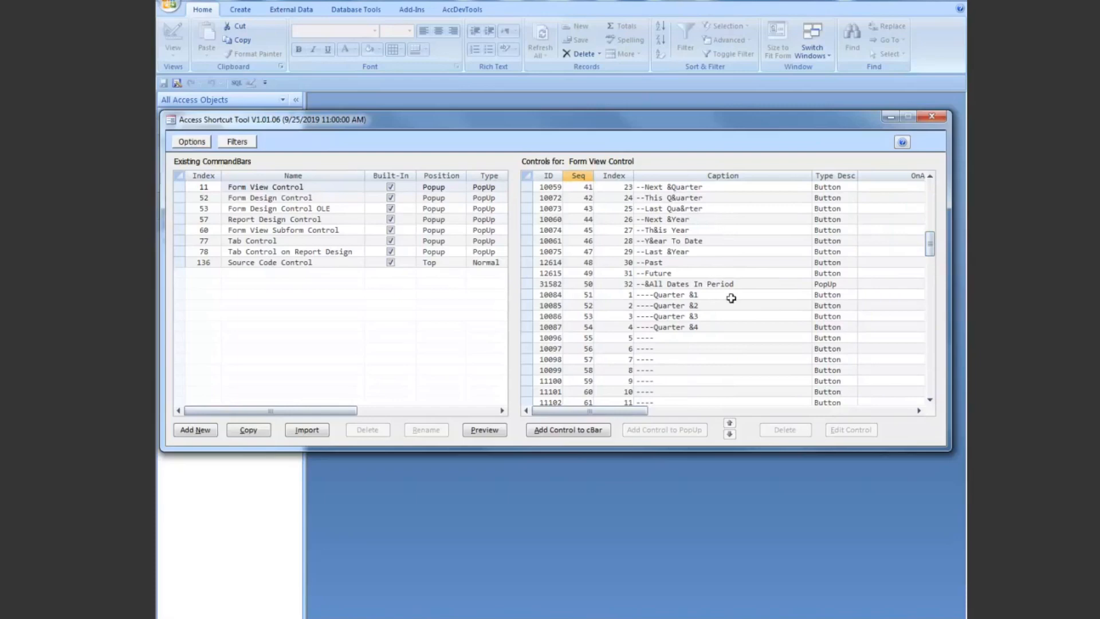
# Step: Look through the full control list of Form View Control, from its first entry down to &Properties
pyautogui.moveTo(934, 254); pyautogui.dragTo(931, 188)
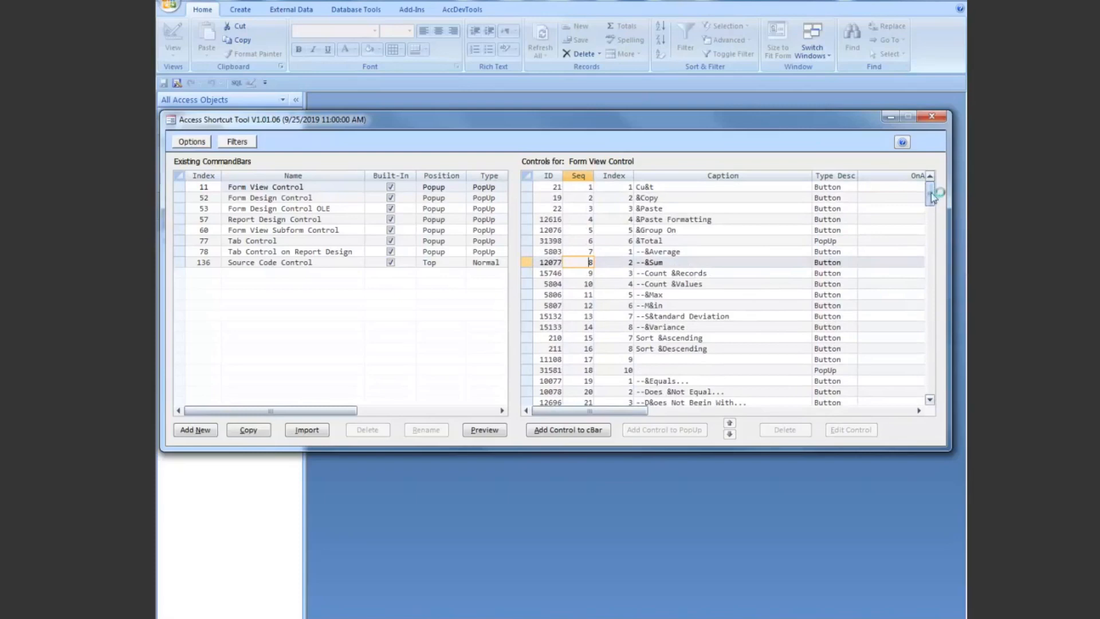
pyautogui.moveTo(931, 197); pyautogui.dragTo(929, 361)
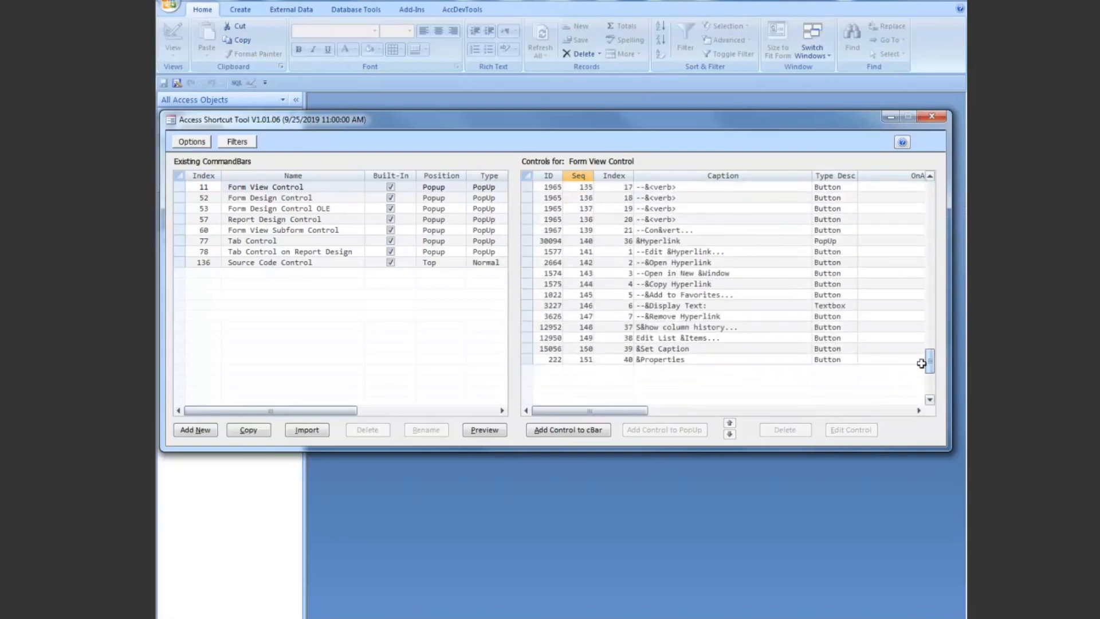
pyautogui.click(698, 360)
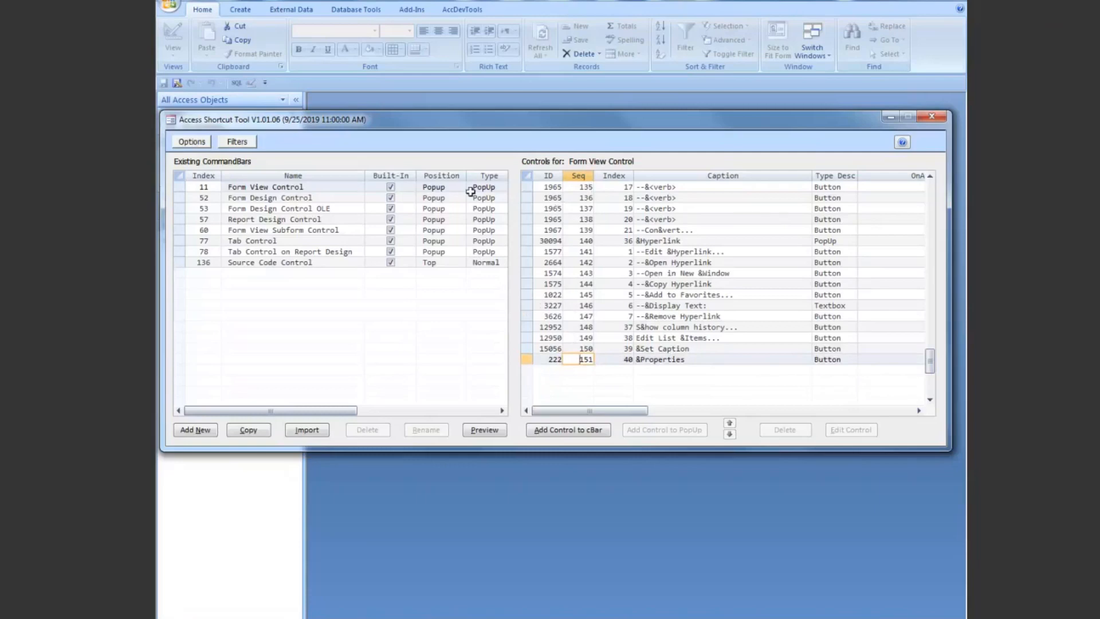
# Step: Start adding a control to the Form View Control command bar and choose Office as the control source
pyautogui.click(186, 191)
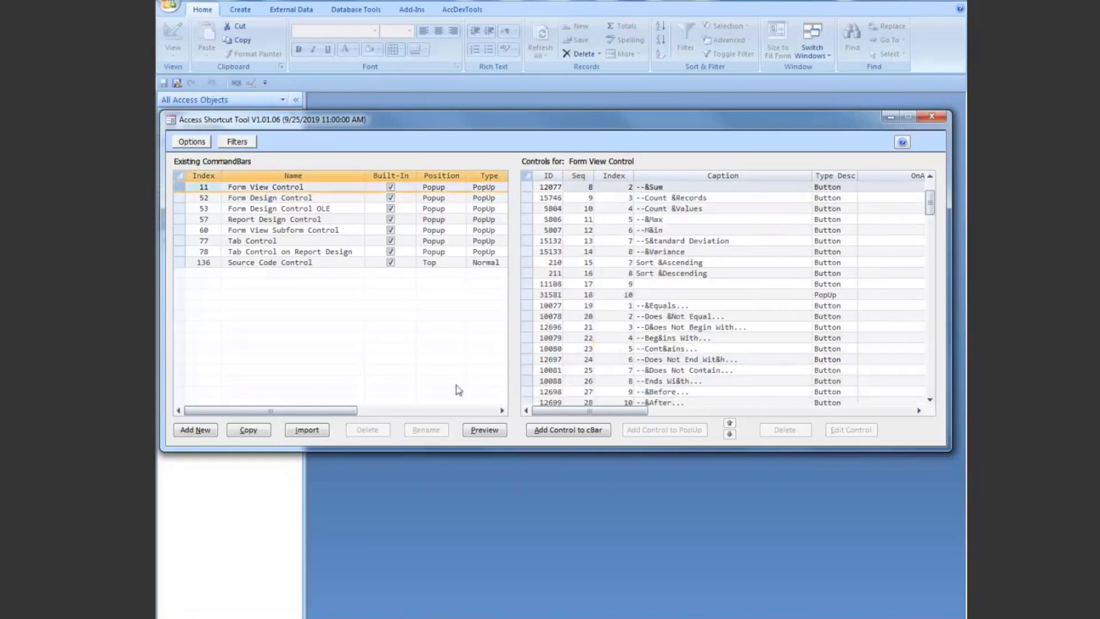
pyautogui.click(567, 433)
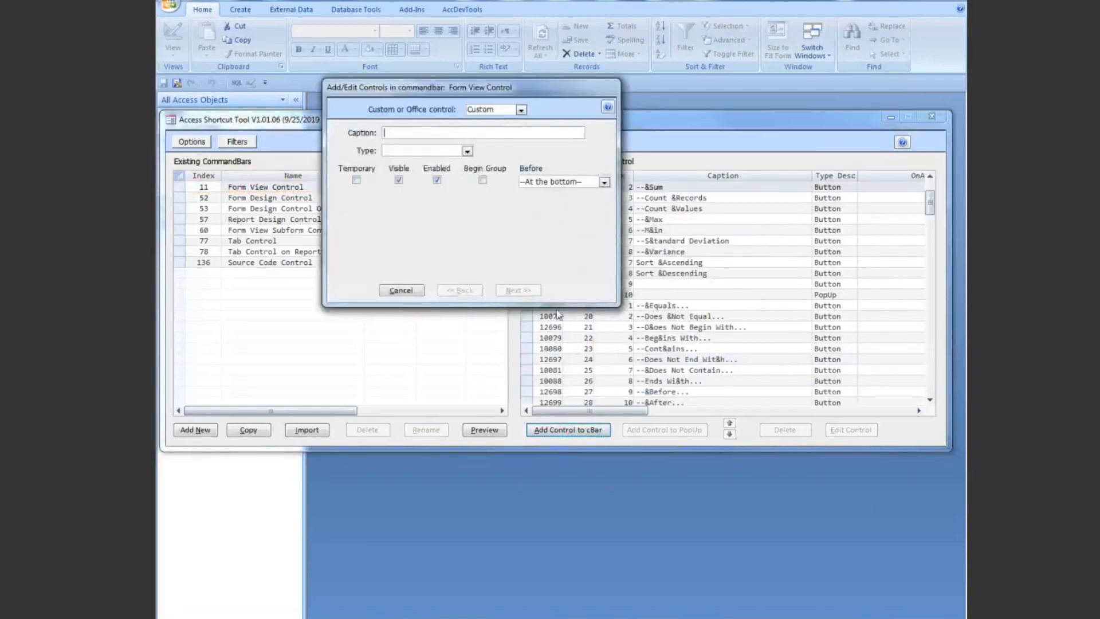
pyautogui.click(356, 180)
pyautogui.click(409, 133)
pyautogui.moveTo(487, 87); pyautogui.dragTo(516, 124)
pyautogui.click(550, 146)
pyautogui.click(533, 166)
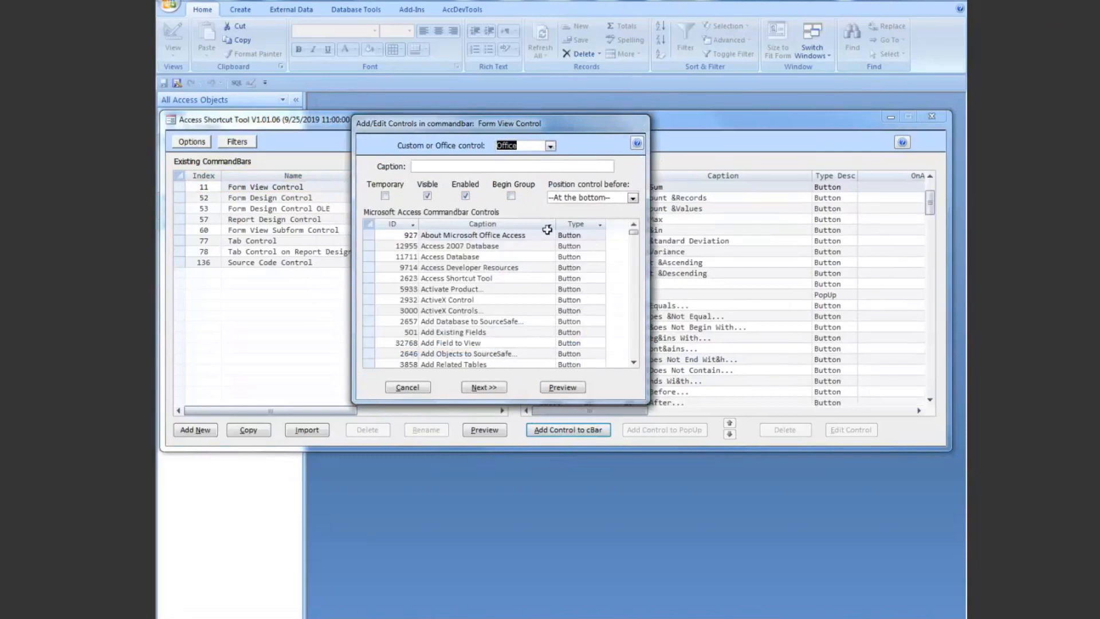
# Step: Filter the Microsoft Access command bar controls to captions containing "zoom"
pyautogui.click(550, 225)
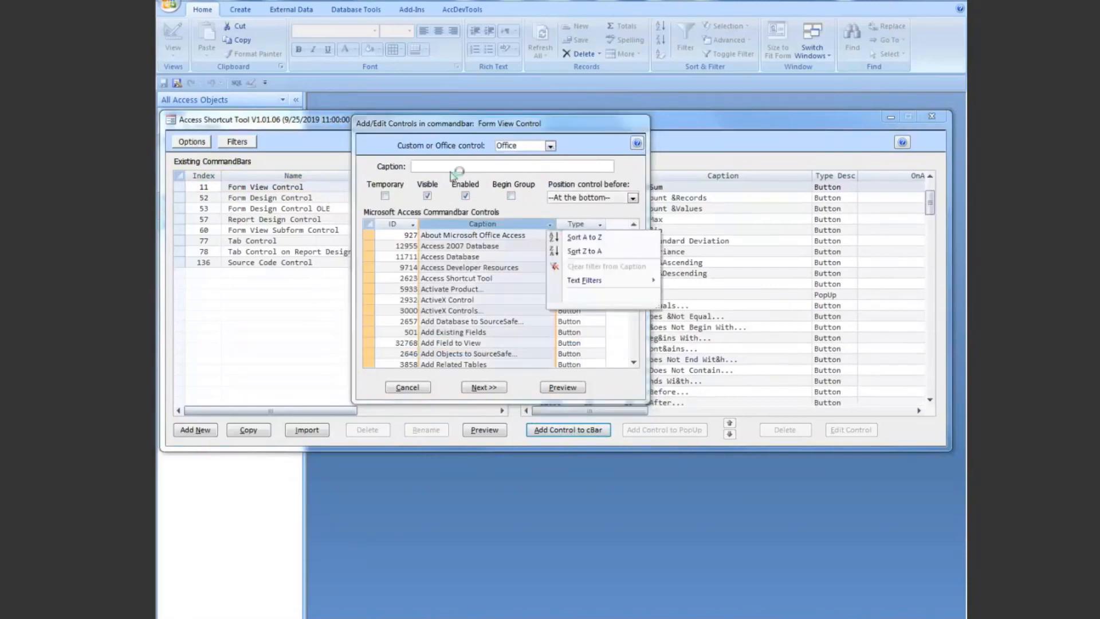
pyautogui.click(422, 166)
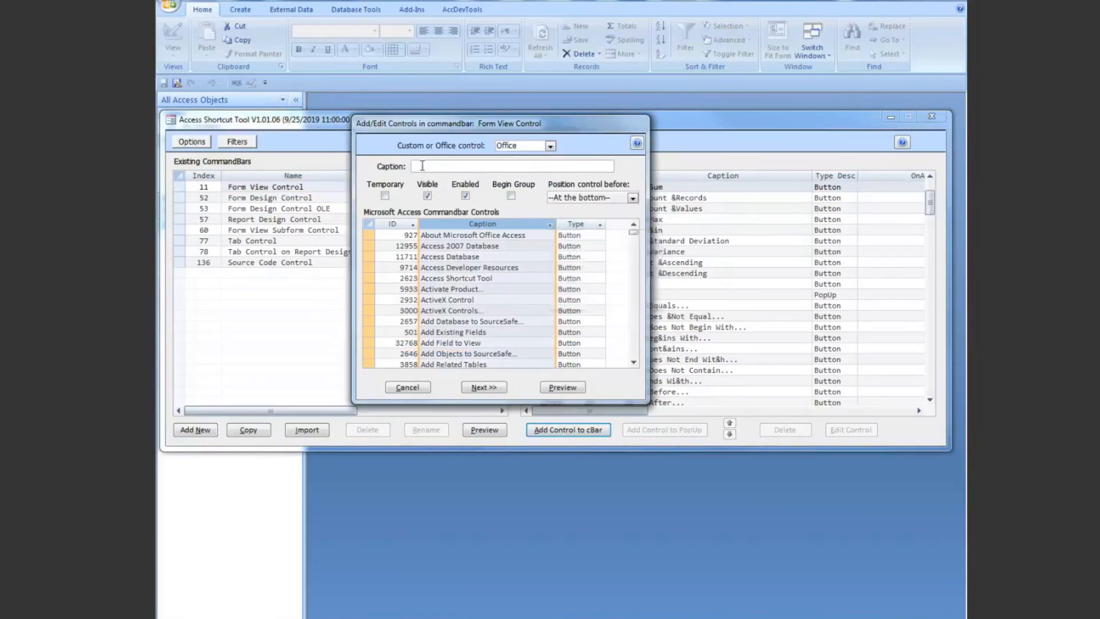
pyautogui.click(550, 225)
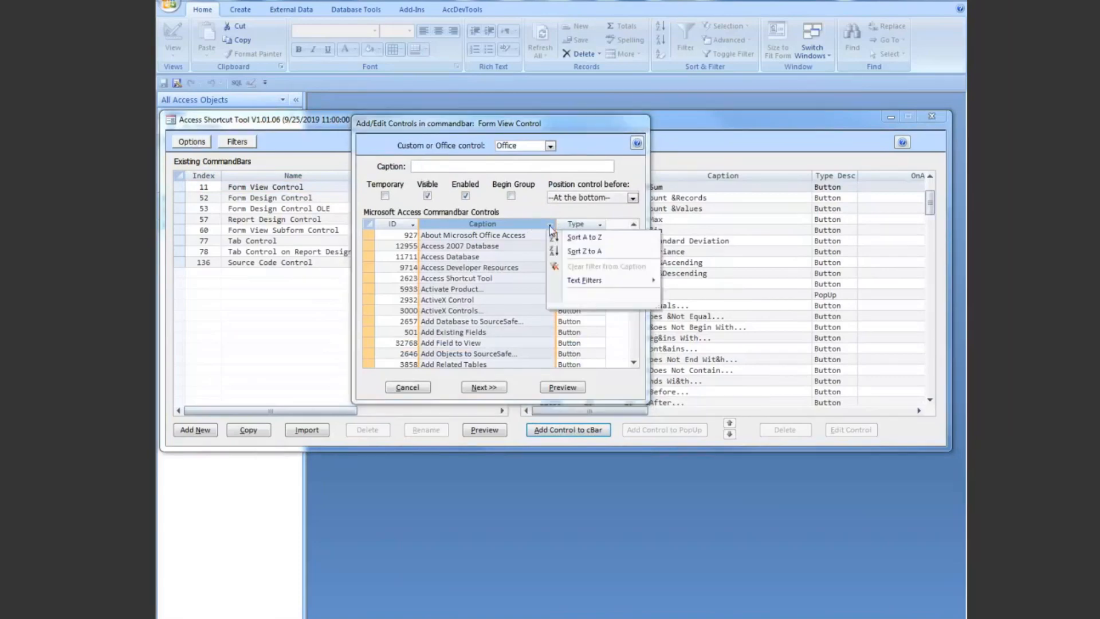
pyautogui.moveTo(578, 286)
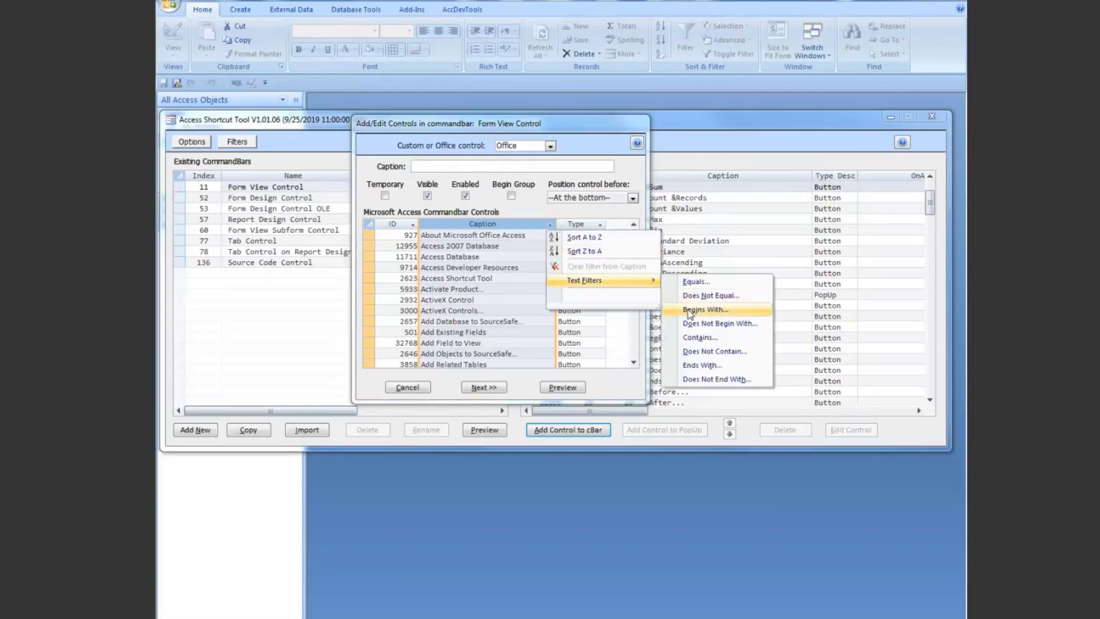
pyautogui.click(691, 339)
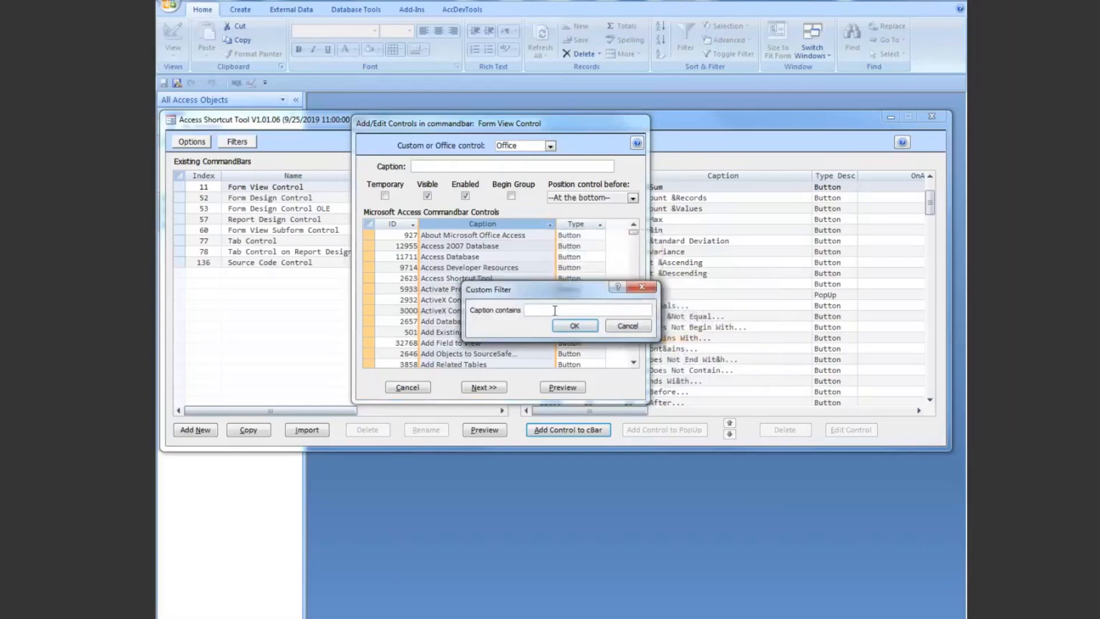
pyautogui.write('zoom')
pyautogui.press('Return')
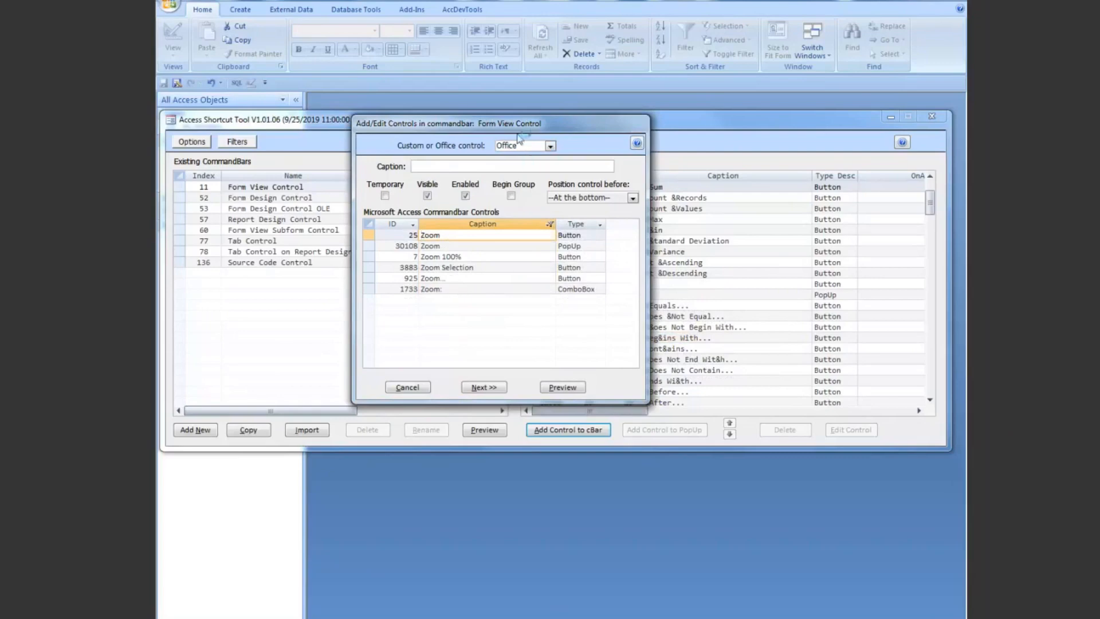
# Step: Add the Zoom... button with ID 925 at the bottom of Form View Control and select its entry in the control list
pyautogui.moveTo(508, 129); pyautogui.dragTo(531, 131)
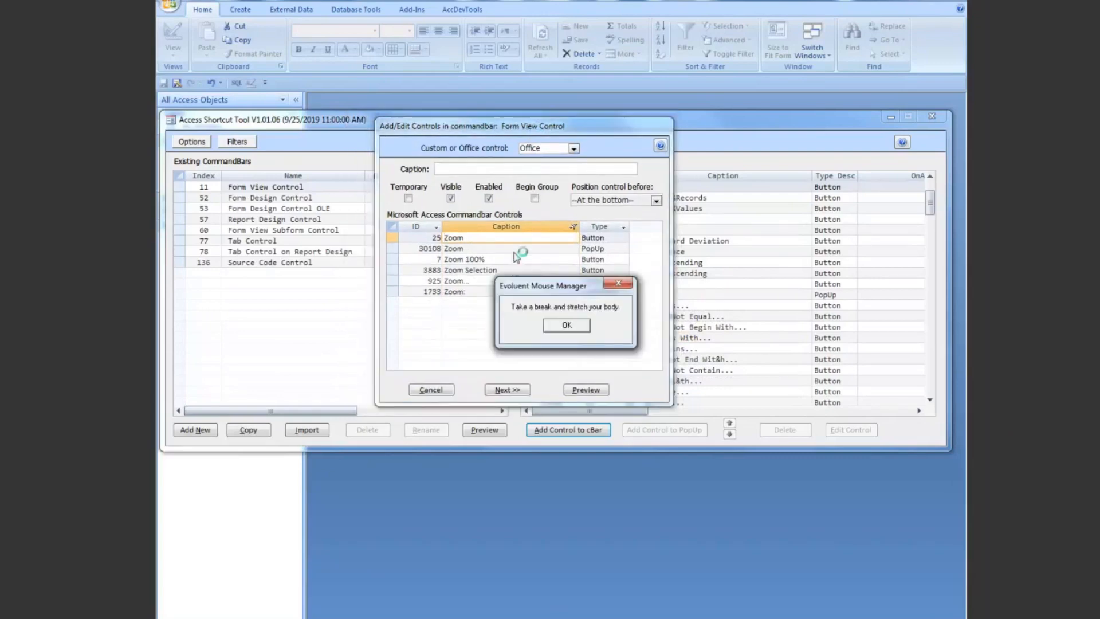
pyautogui.click(559, 325)
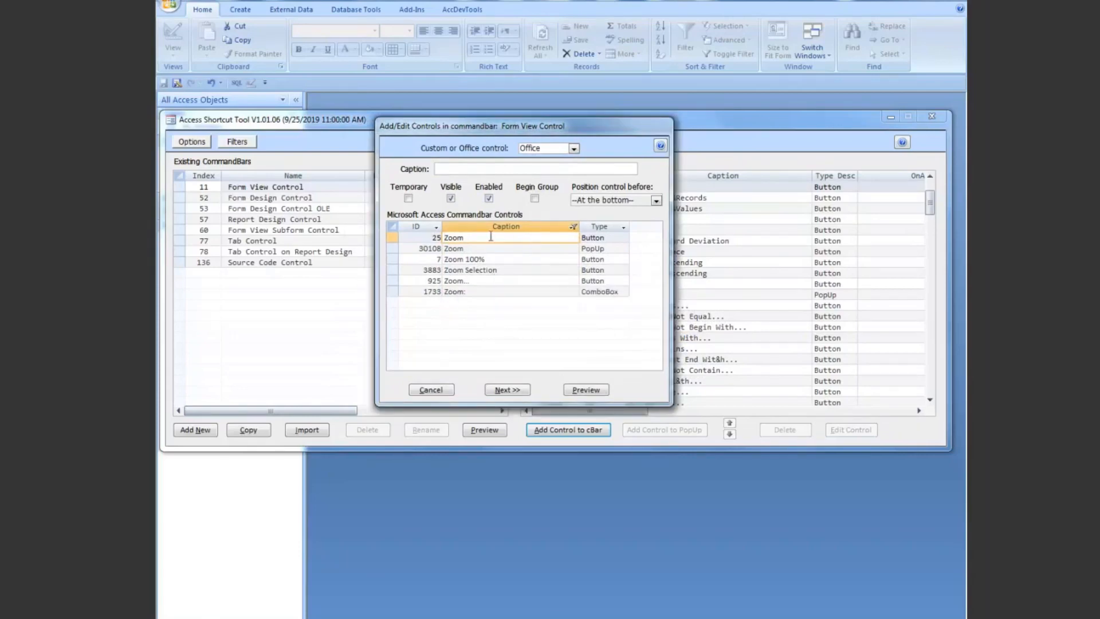
pyautogui.moveTo(394, 237); pyautogui.dragTo(390, 280)
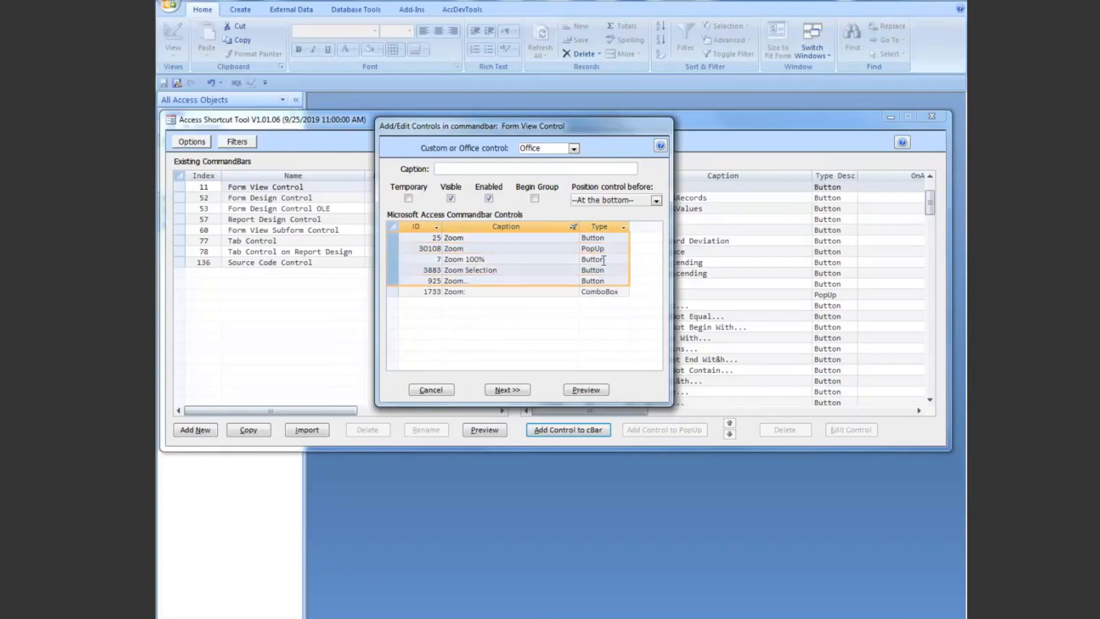
pyautogui.click(392, 248)
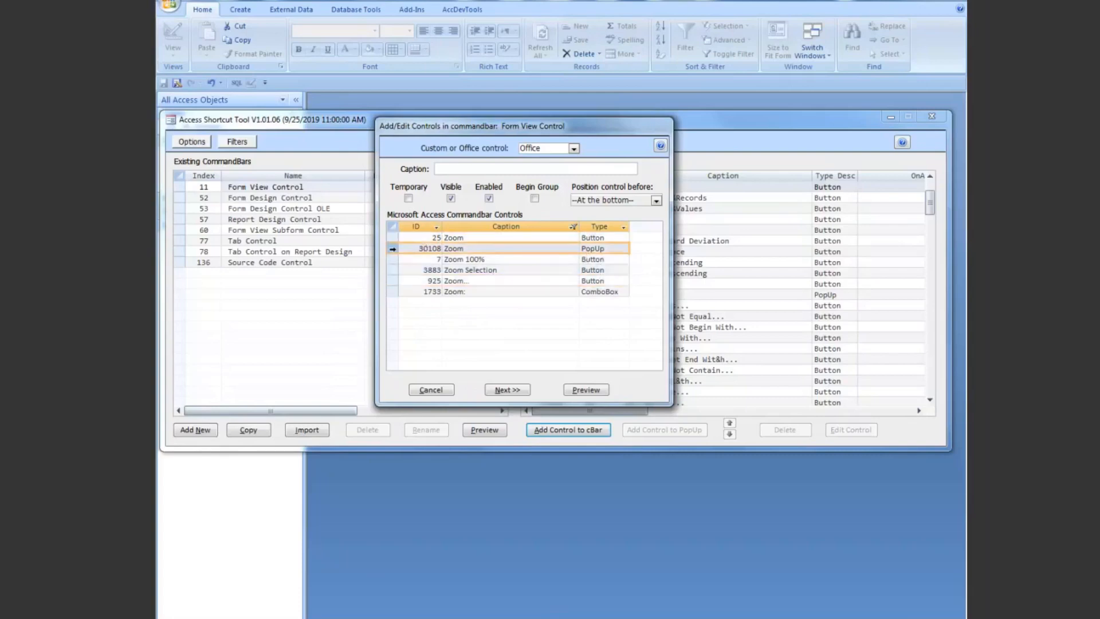
pyautogui.click(394, 292)
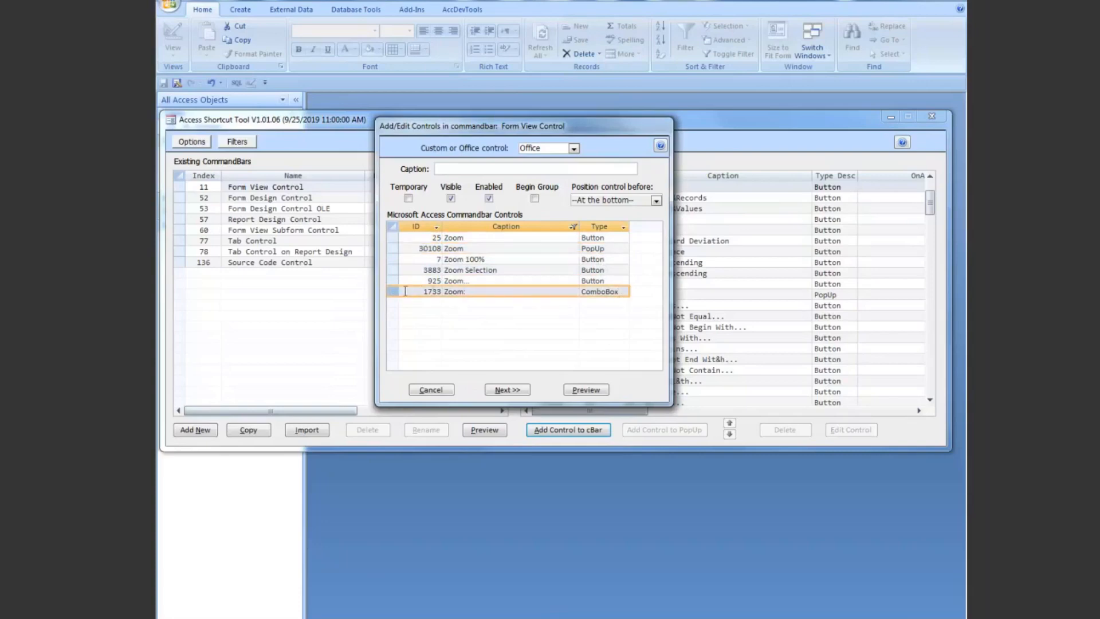
pyautogui.click(393, 237)
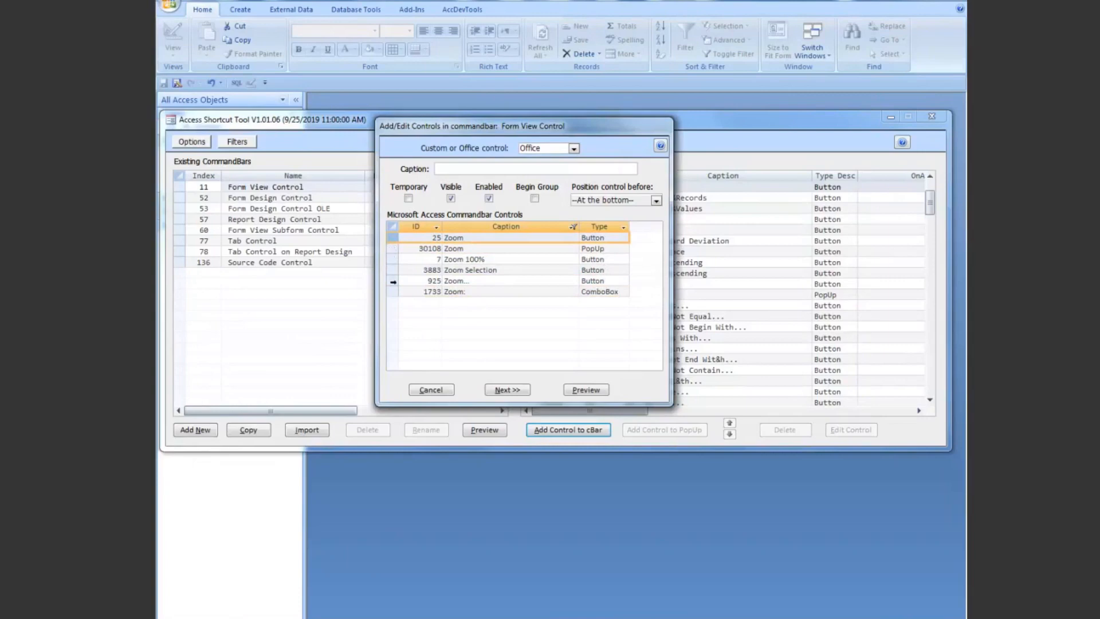
pyautogui.click(394, 280)
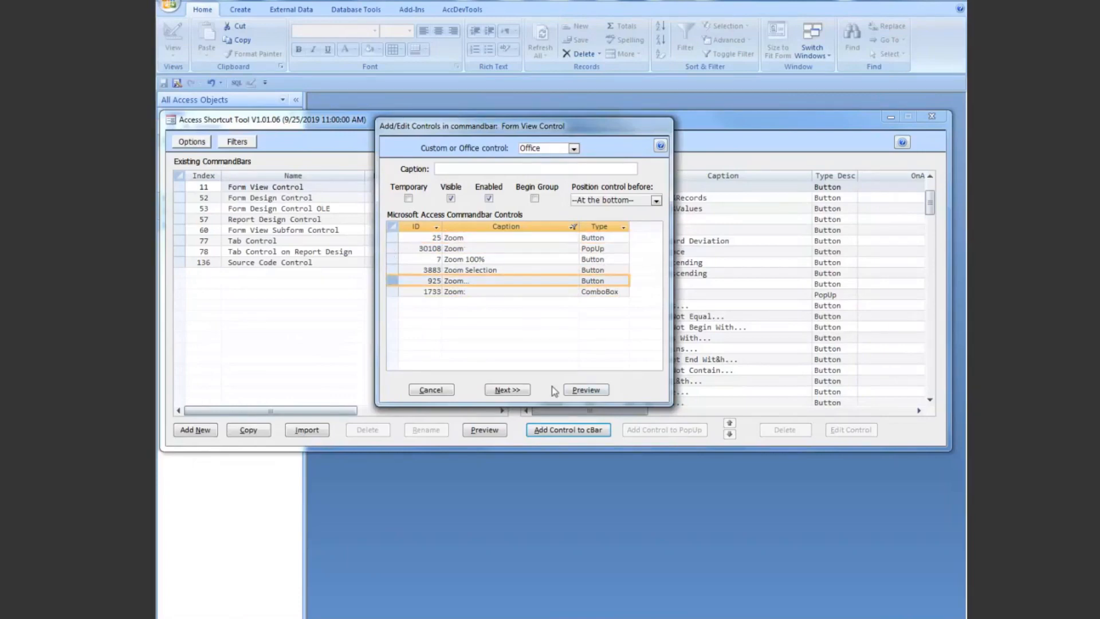
pyautogui.click(511, 390)
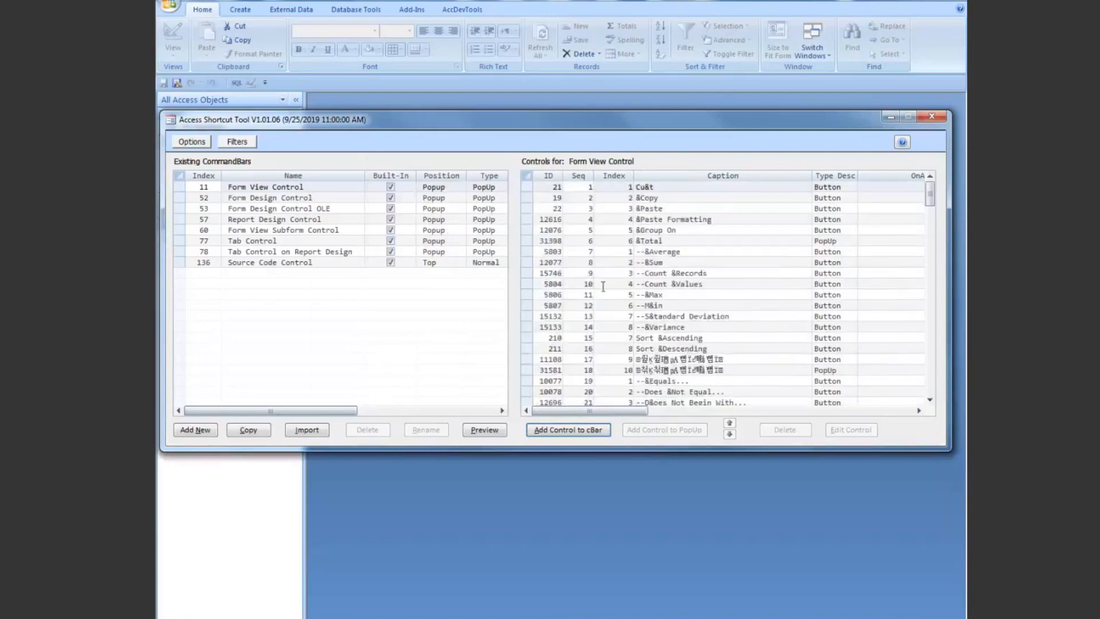
pyautogui.moveTo(930, 195); pyautogui.dragTo(936, 388)
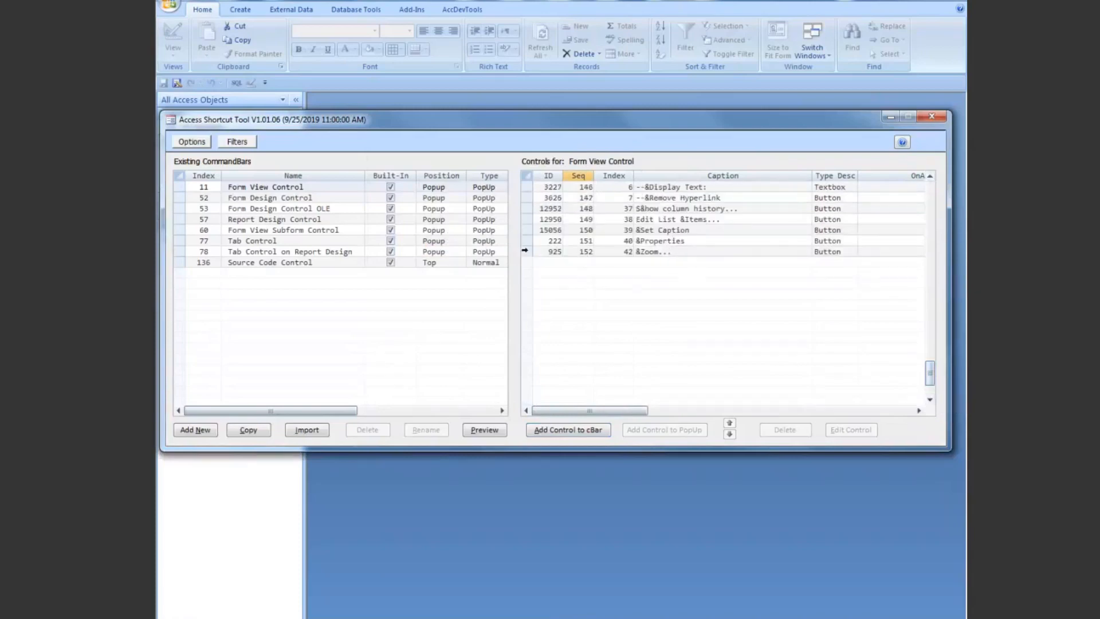
pyautogui.click(524, 251)
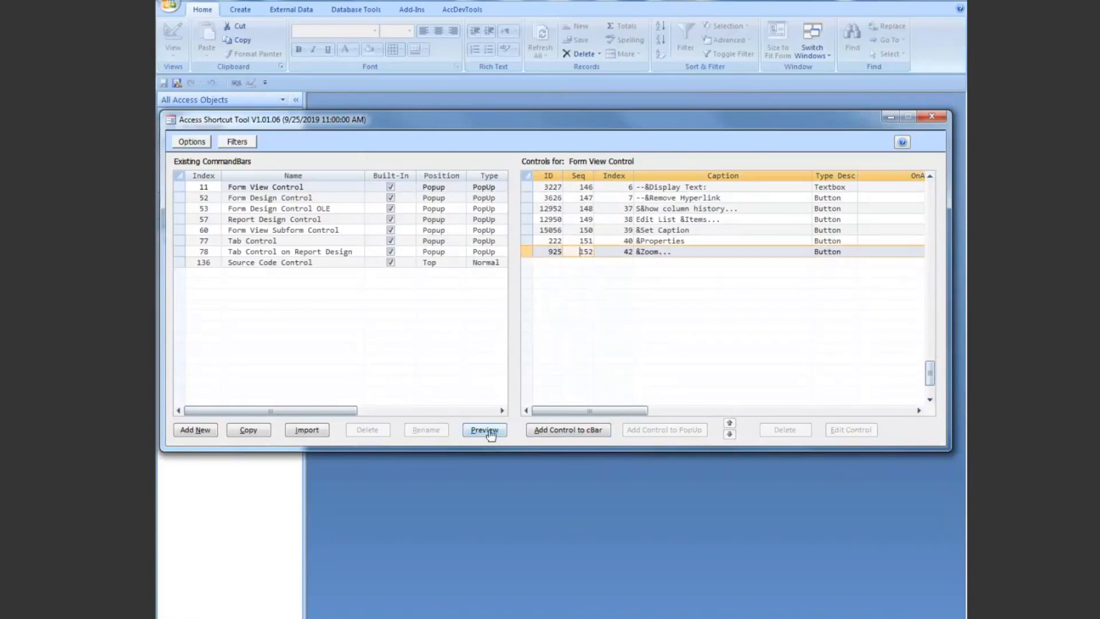
# Step: Minimize the Access Shortcut Tool, open frm_Numbers_Single and enlarge its window to fit the whole RTField
pyautogui.click(890, 118)
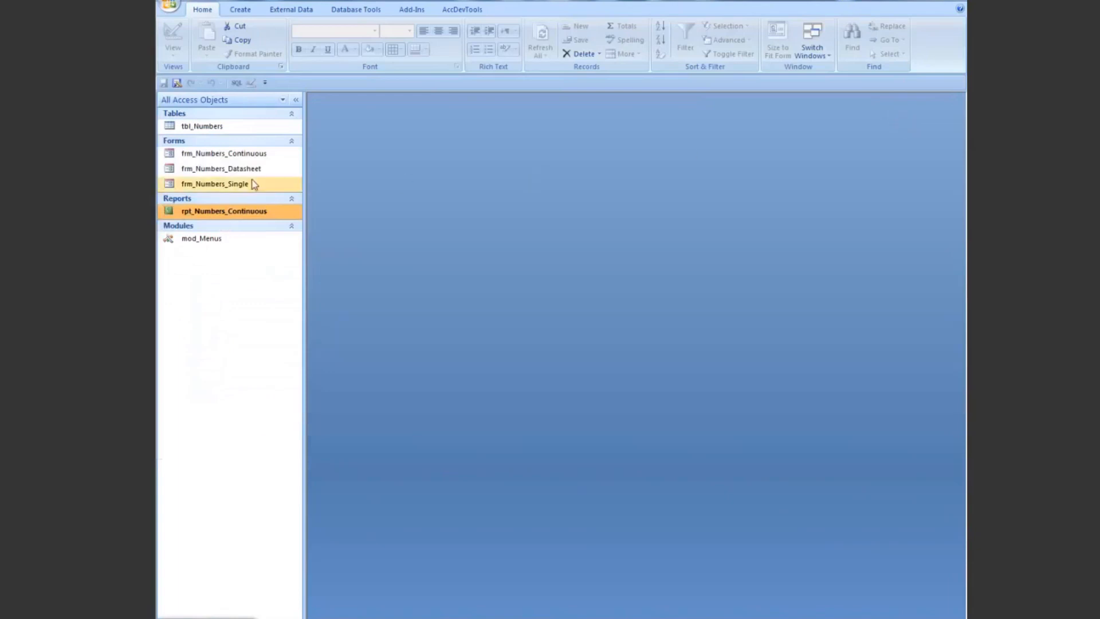
pyautogui.click(191, 186)
pyautogui.doubleClick(191, 187)
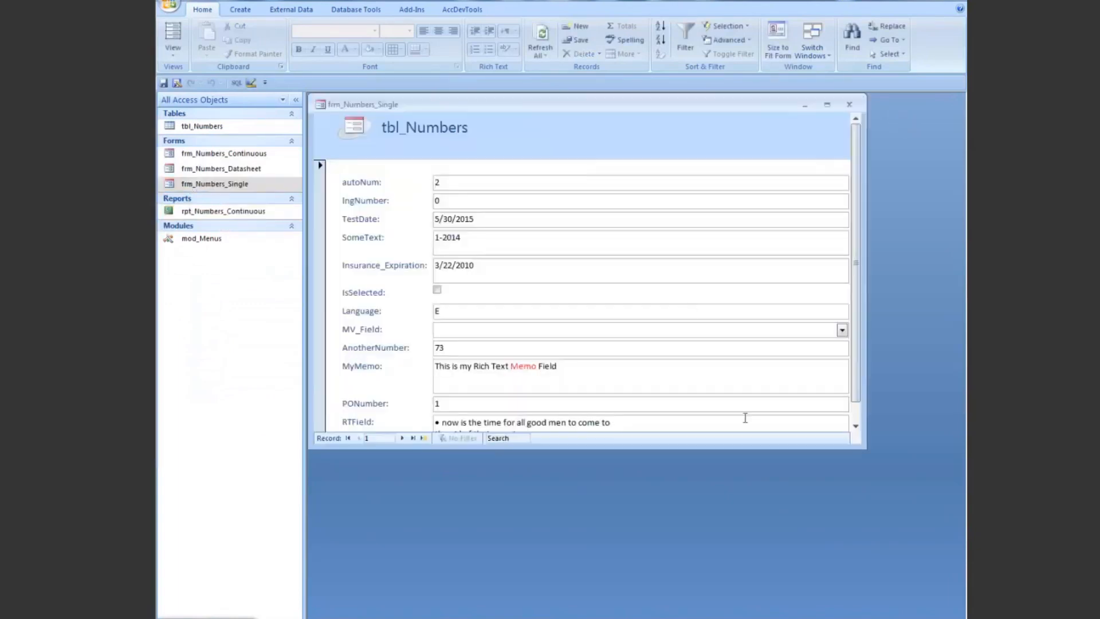
pyautogui.moveTo(745, 449); pyautogui.dragTo(750, 522)
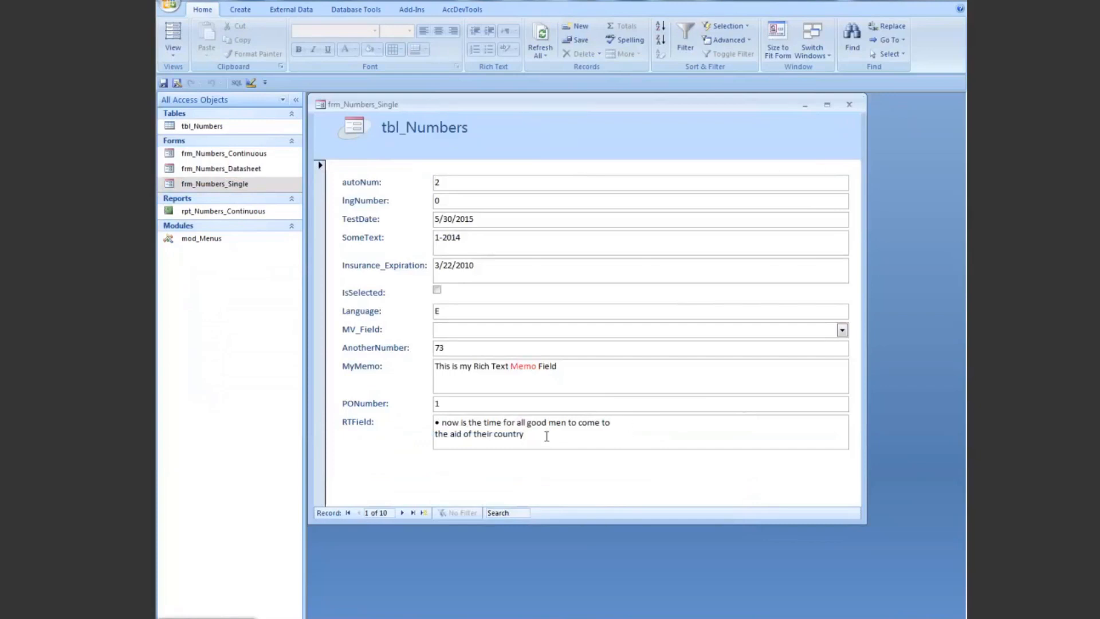
# Step: Open the RTField text in the Zoom box from its shortcut menu, set the Zoom font to Tahoma Regular 11, and close the box
pyautogui.click(596, 438)
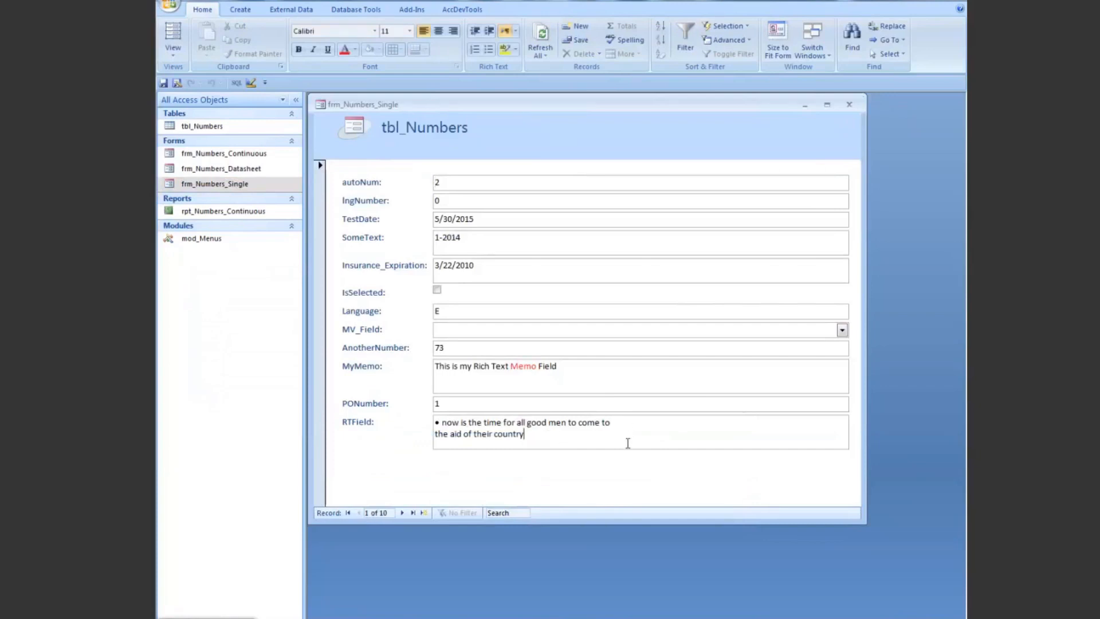
pyautogui.rightClick(554, 435)
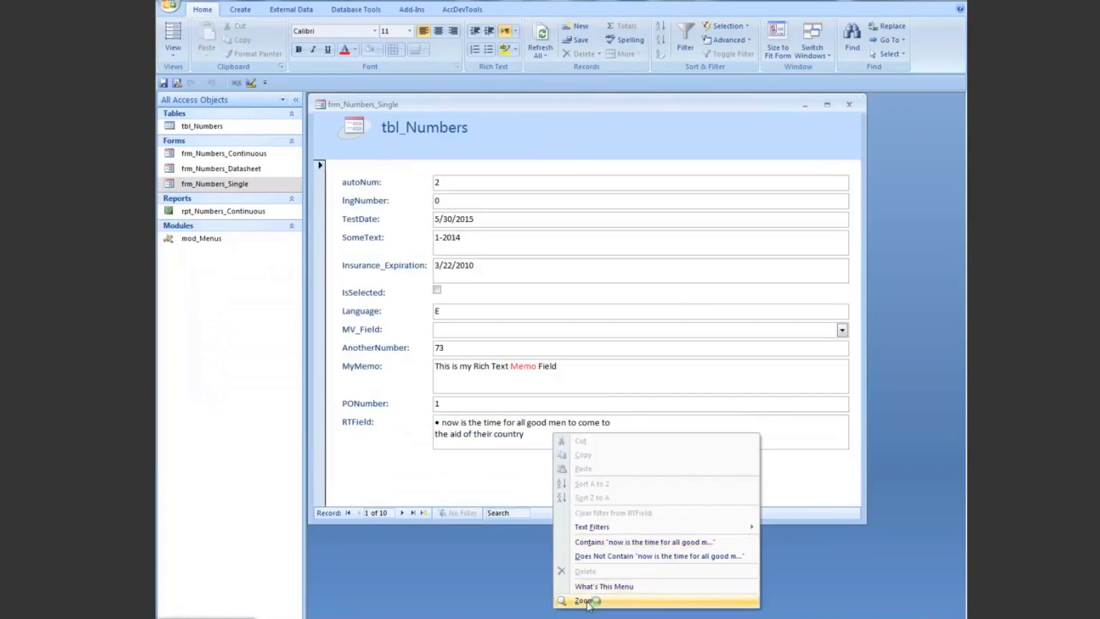
pyautogui.click(587, 601)
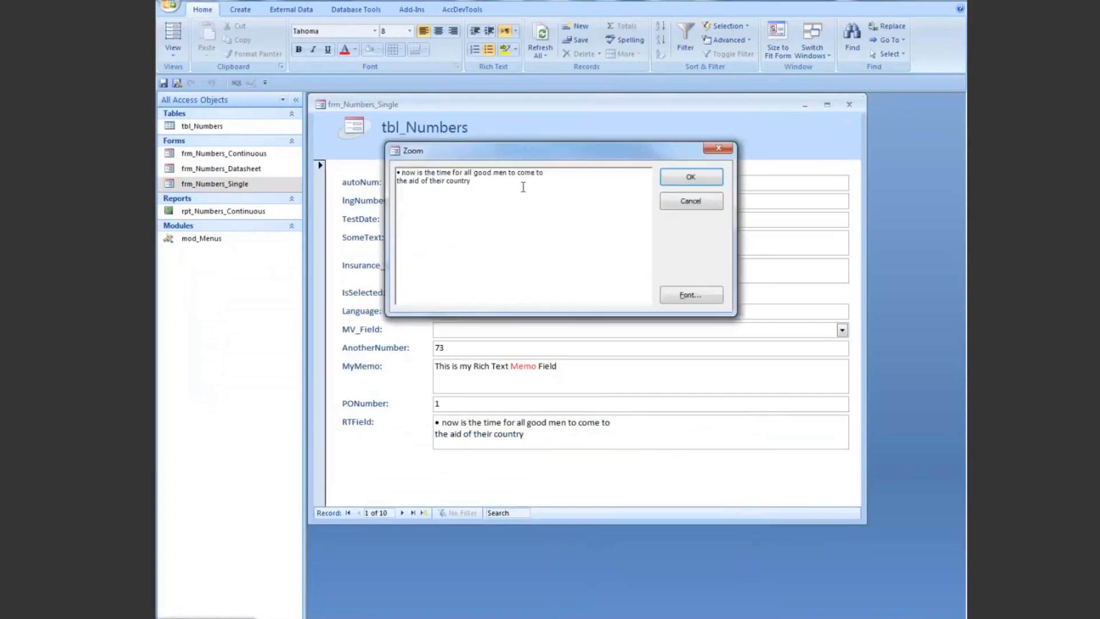
pyautogui.click(691, 295)
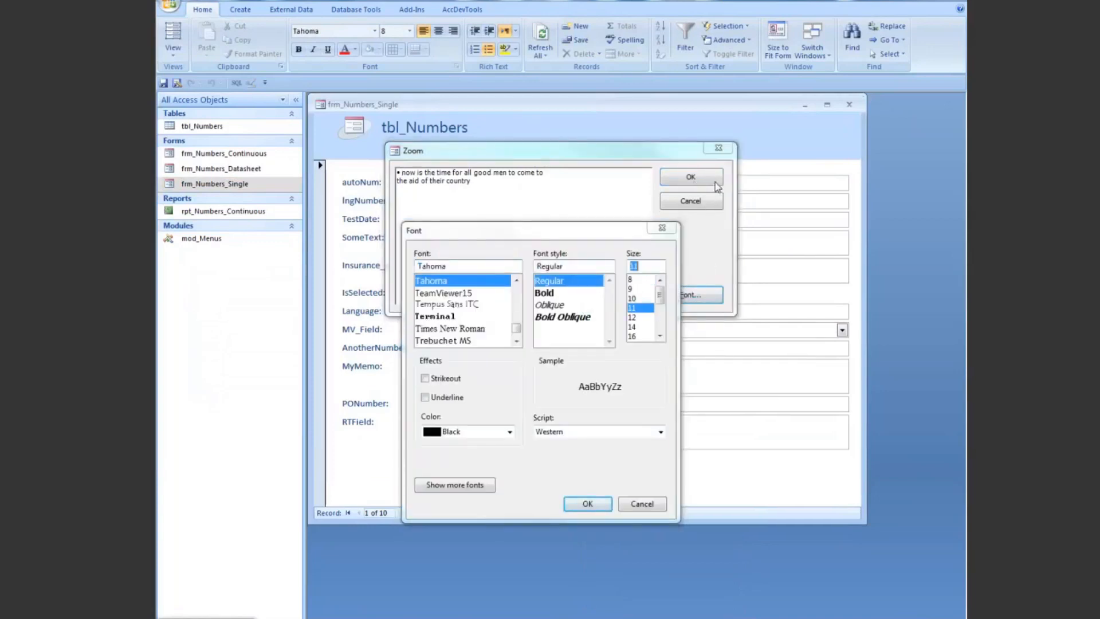
pyautogui.click(587, 503)
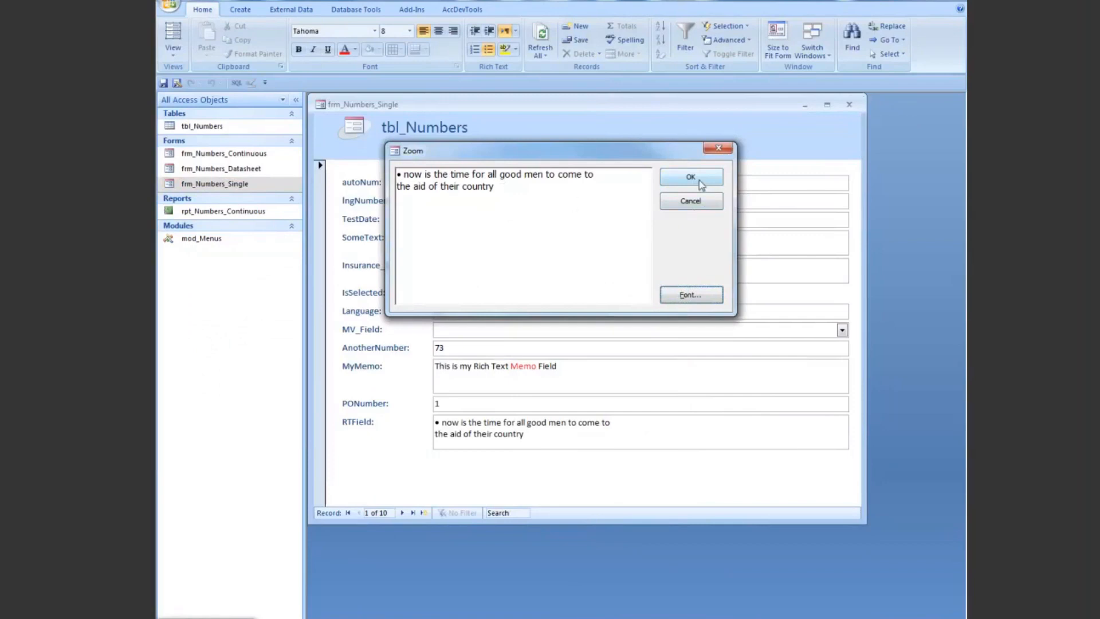
pyautogui.click(718, 149)
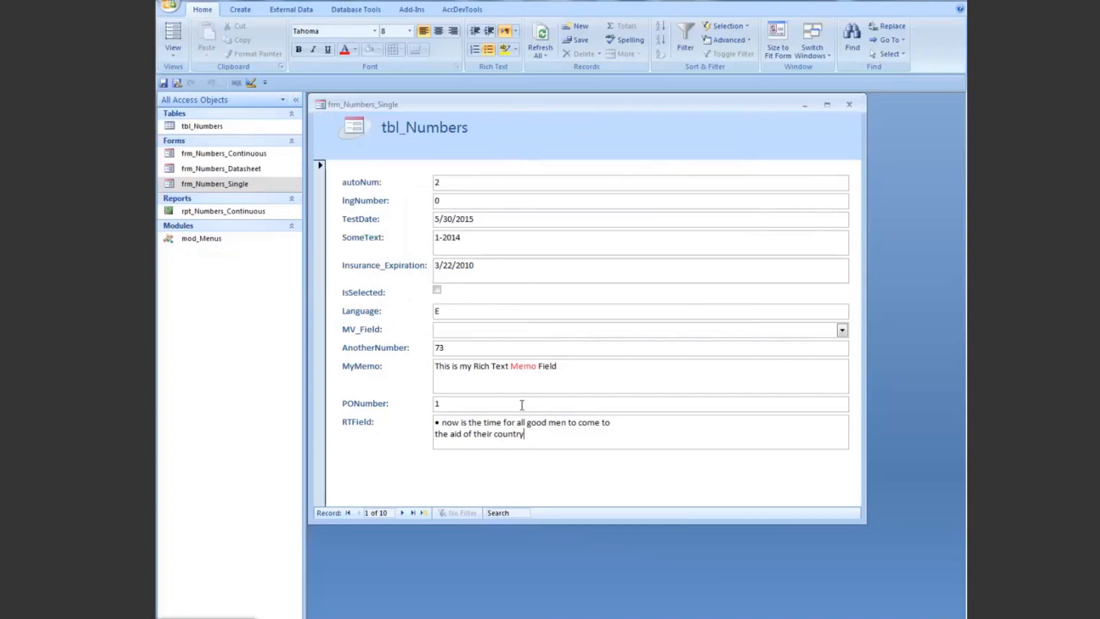
# Step: Close frm_Numbers_Single and bring back the Access Shortcut Tool
pyautogui.click(530, 437)
pyautogui.click(849, 105)
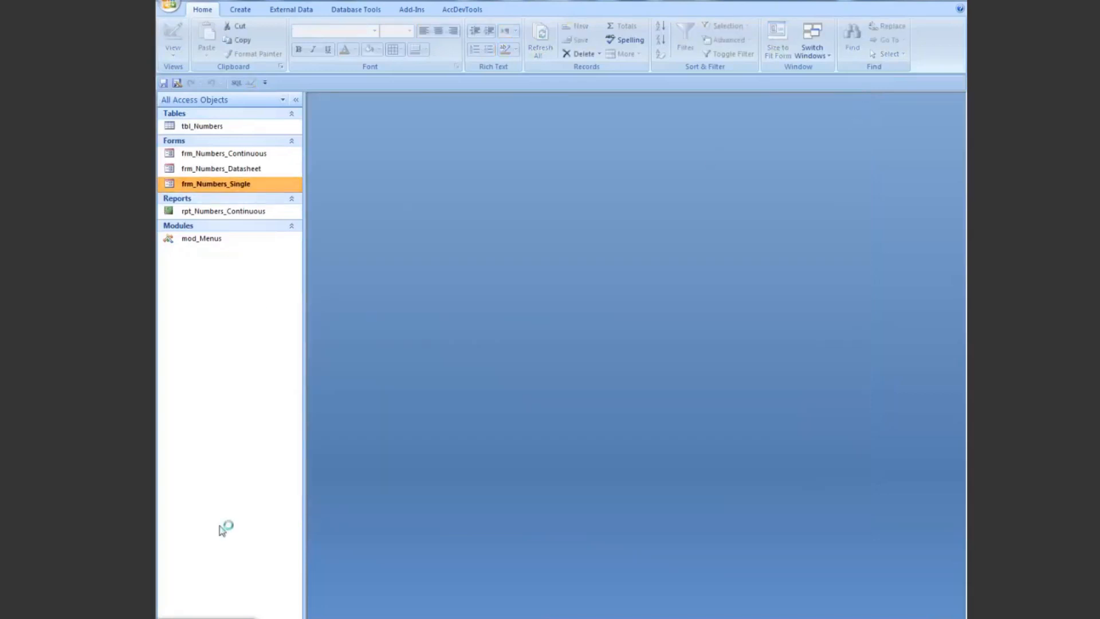
pyautogui.click(206, 618)
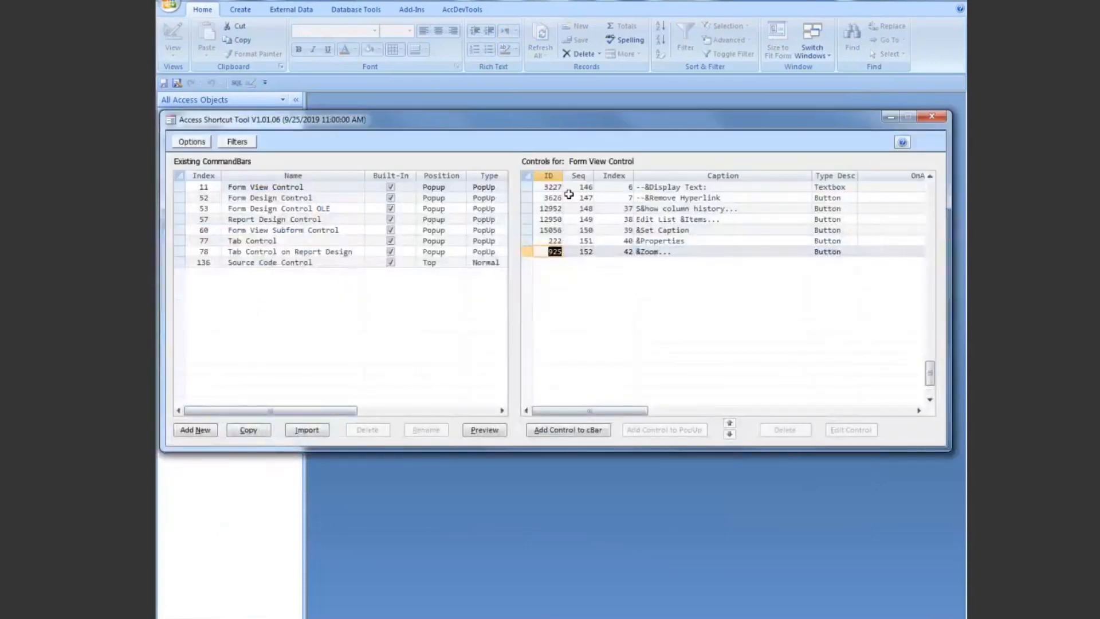
# Step: Review the added Zoom... entry in Form View Control and display the controls of Tab Control on Report Design
pyautogui.moveTo(524, 118); pyautogui.dragTo(535, 118)
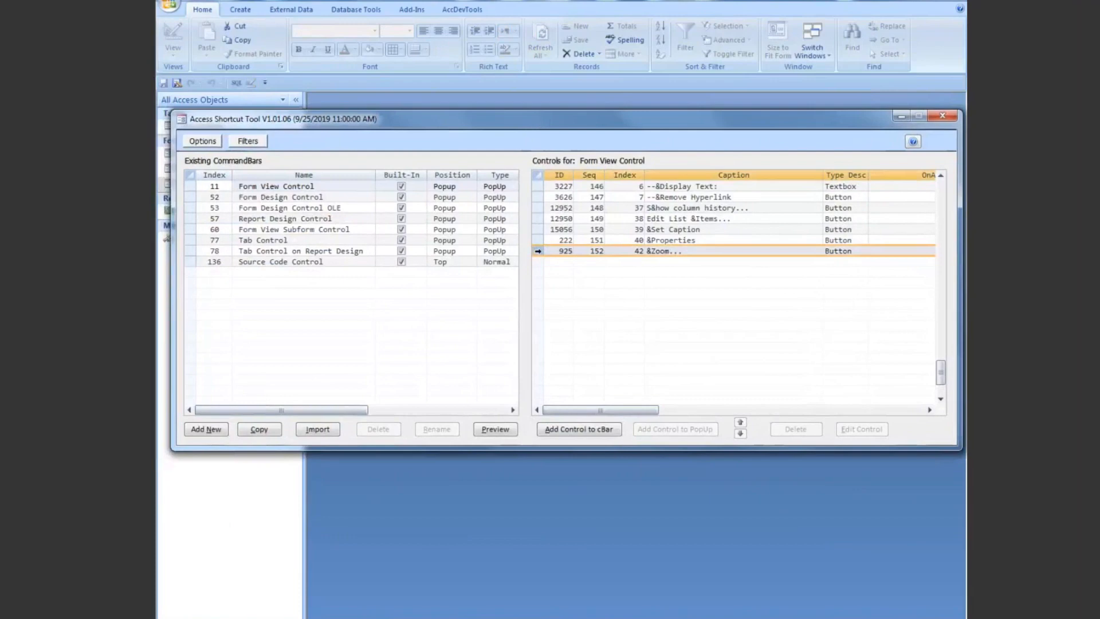
pyautogui.click(560, 252)
pyautogui.click(537, 250)
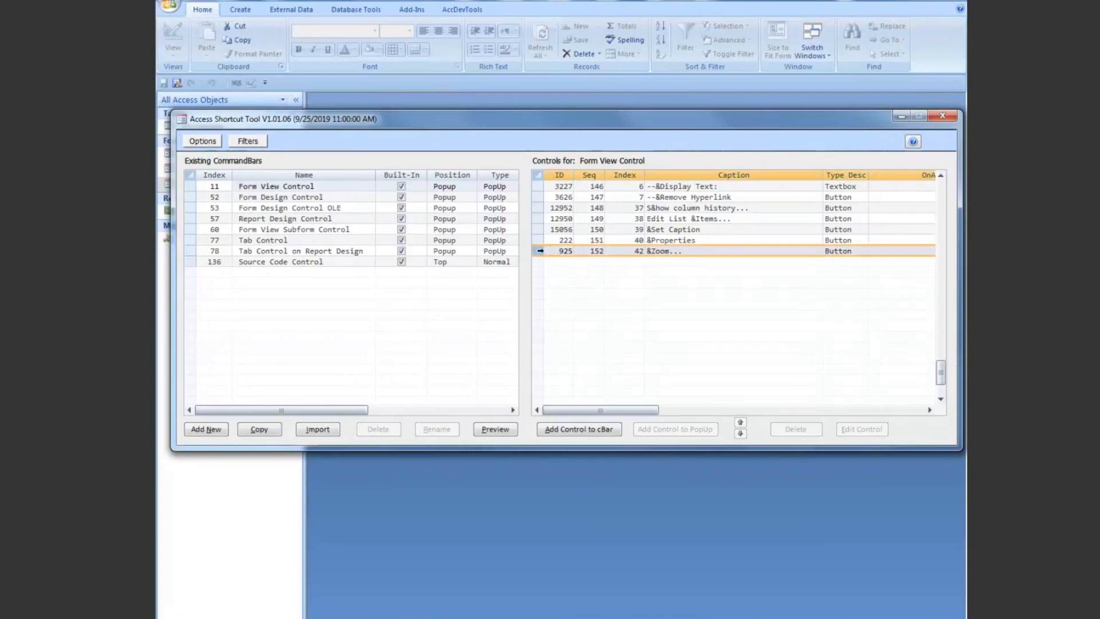
pyautogui.click(189, 251)
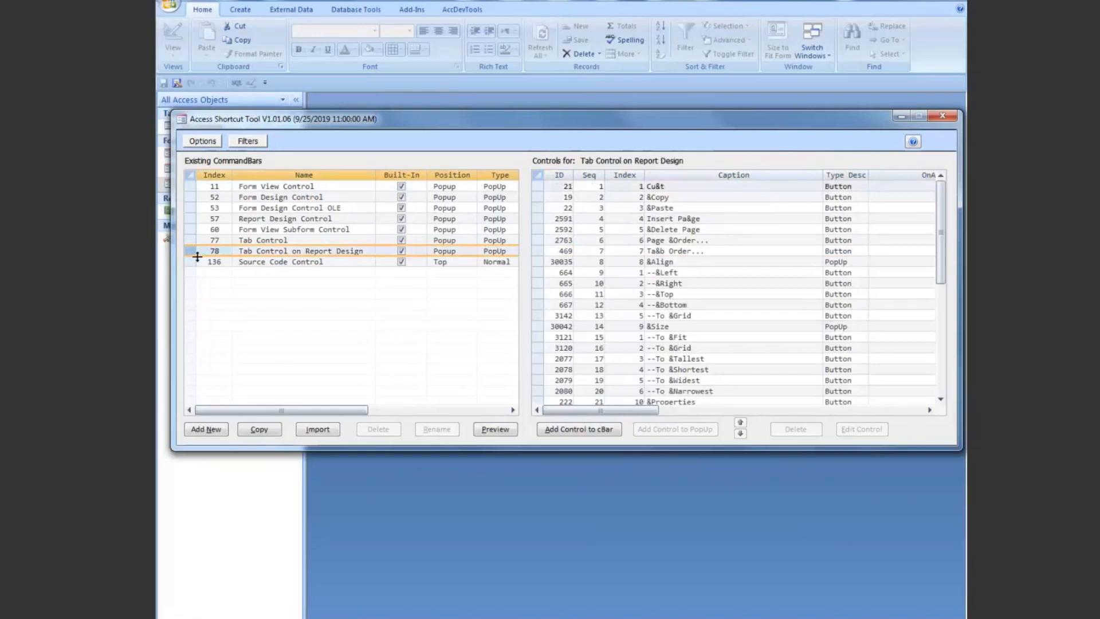
# Step: Examine the end of the Tab Control on Report Design control list, down to the Properties entry
pyautogui.moveTo(942, 243); pyautogui.dragTo(942, 389)
pyautogui.click(590, 186)
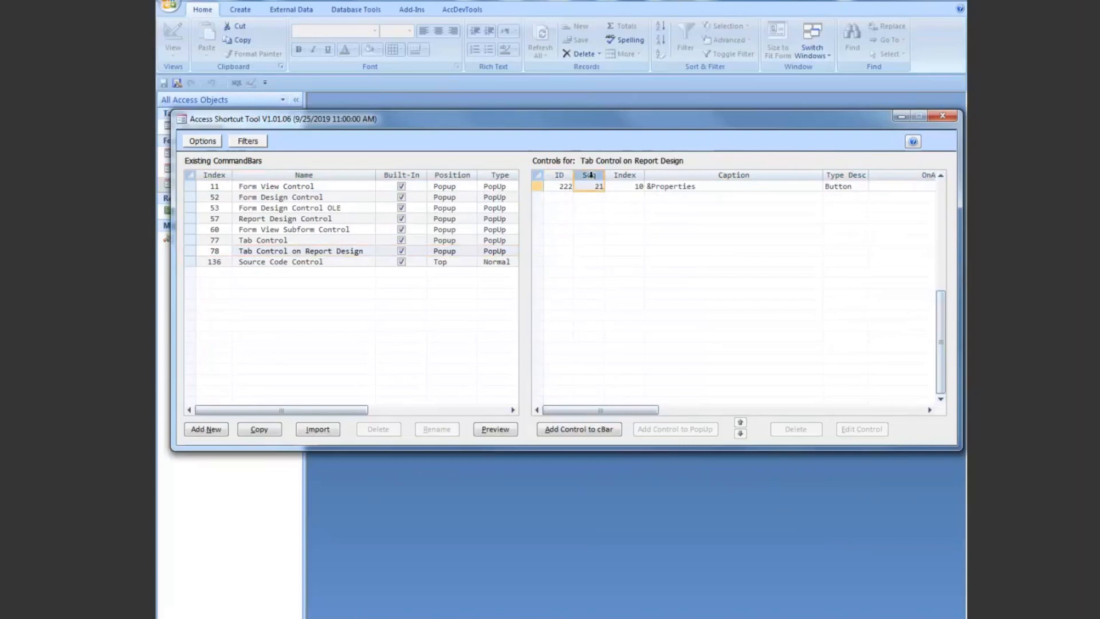
pyautogui.click(538, 186)
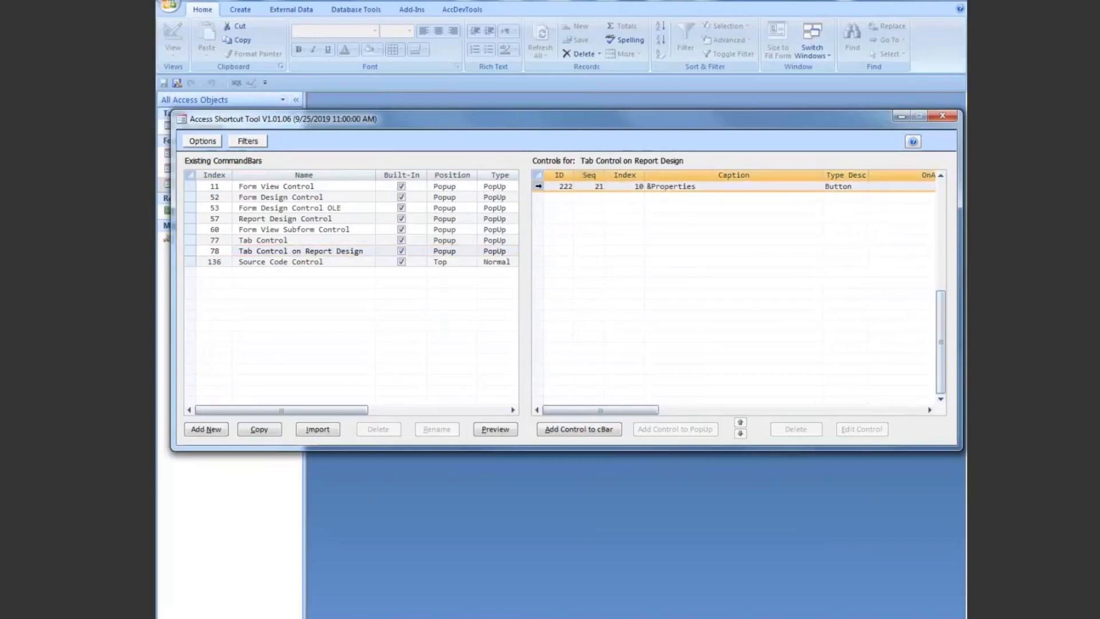
# Step: Close the Access Shortcut Tool and launch the add-in again
pyautogui.moveTo(563, 122); pyautogui.dragTo(562, 160)
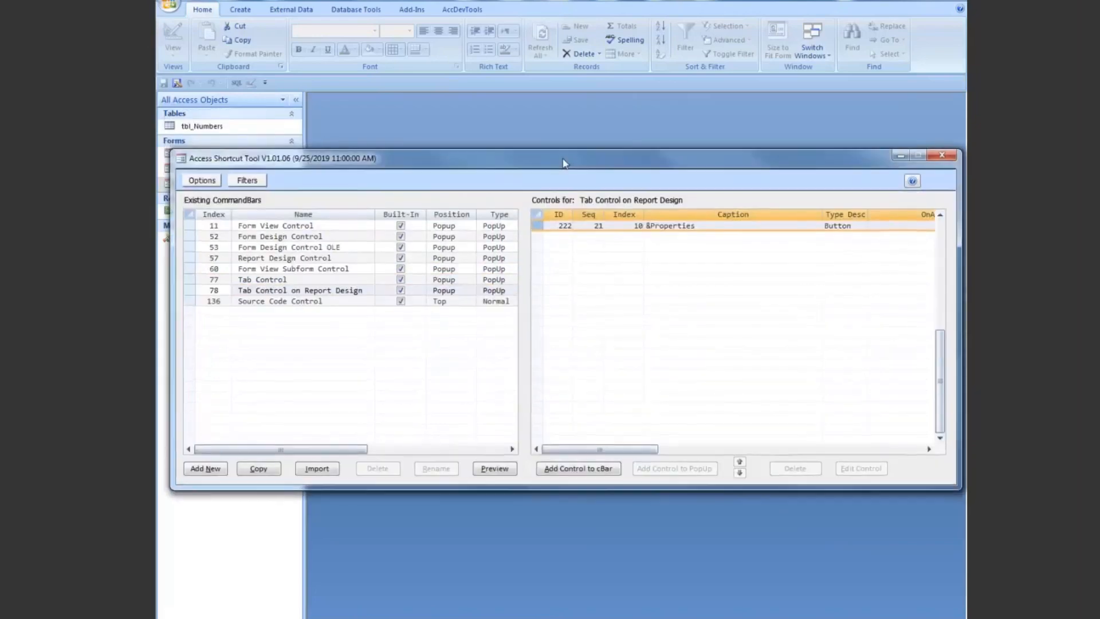
pyautogui.click(942, 154)
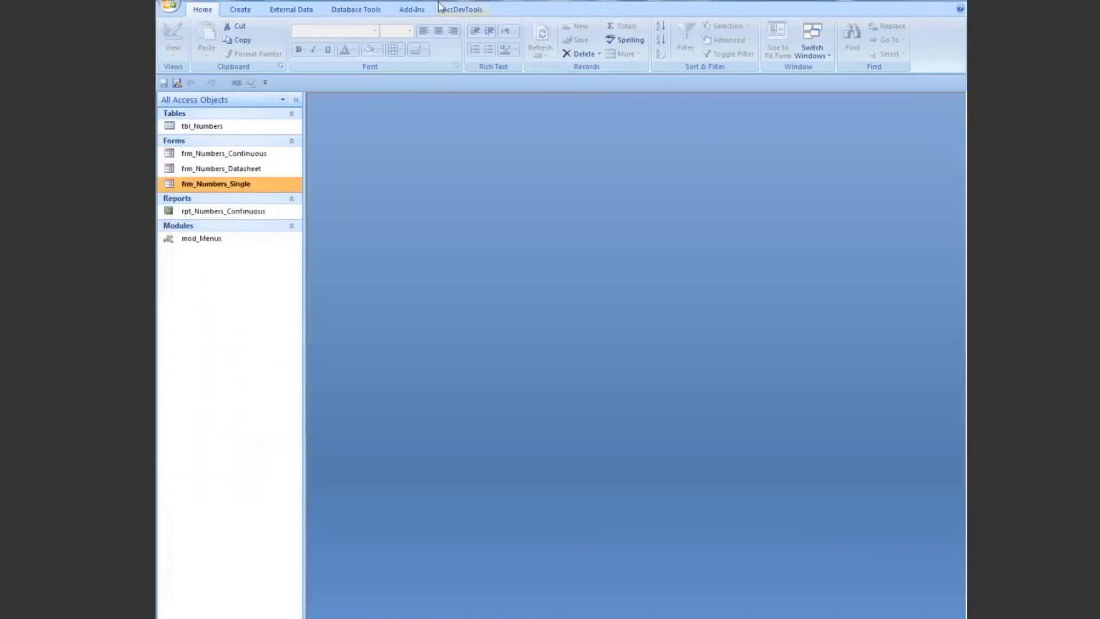
pyautogui.click(412, 10)
pyautogui.click(358, 10)
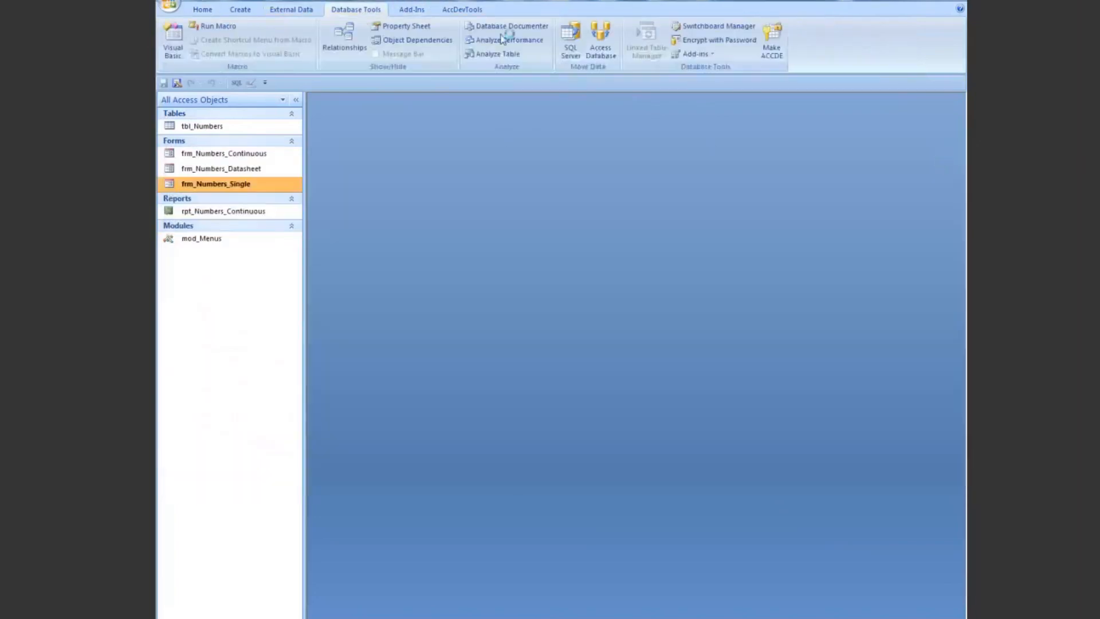
pyautogui.click(695, 54)
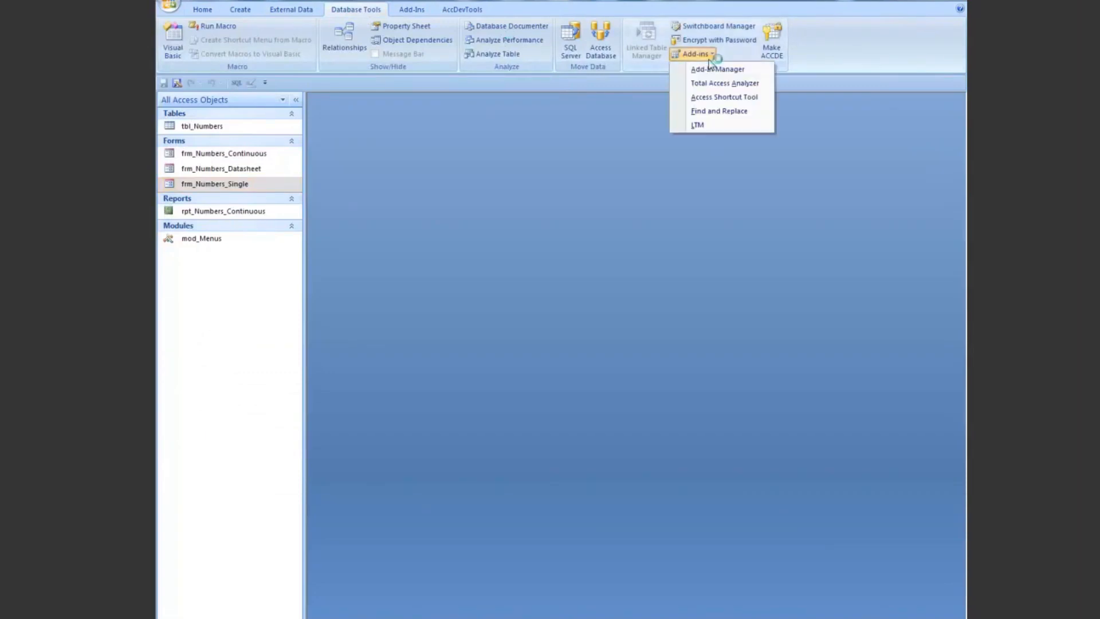
pyautogui.click(710, 98)
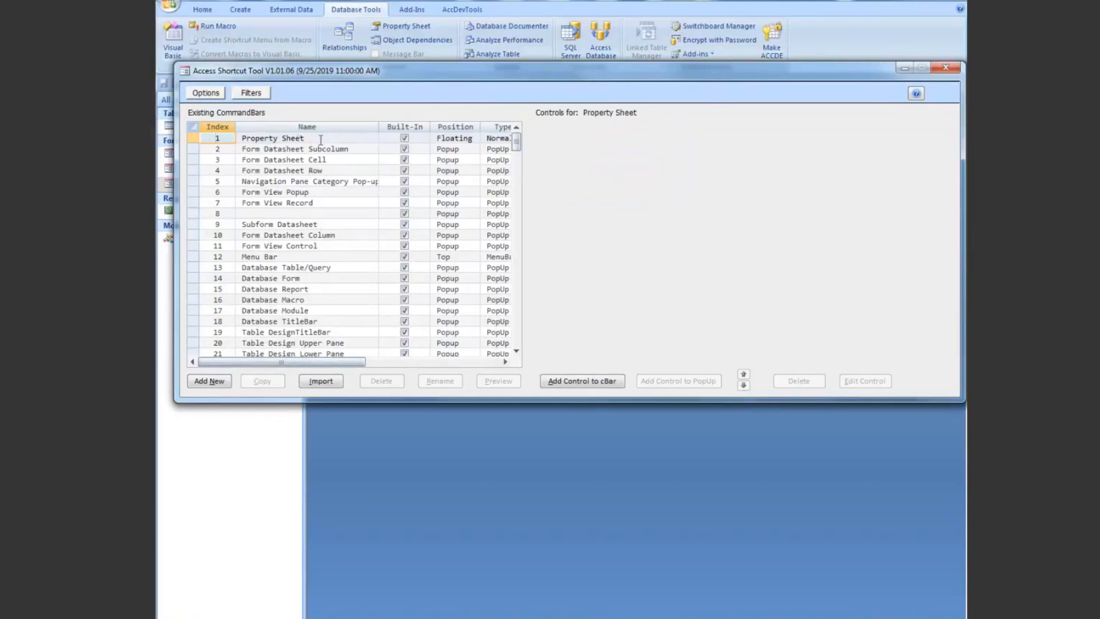
# Step: Filter the command bars to names containing "control" and generate a script of the Zoom... control in Form View Control
pyautogui.click(251, 93)
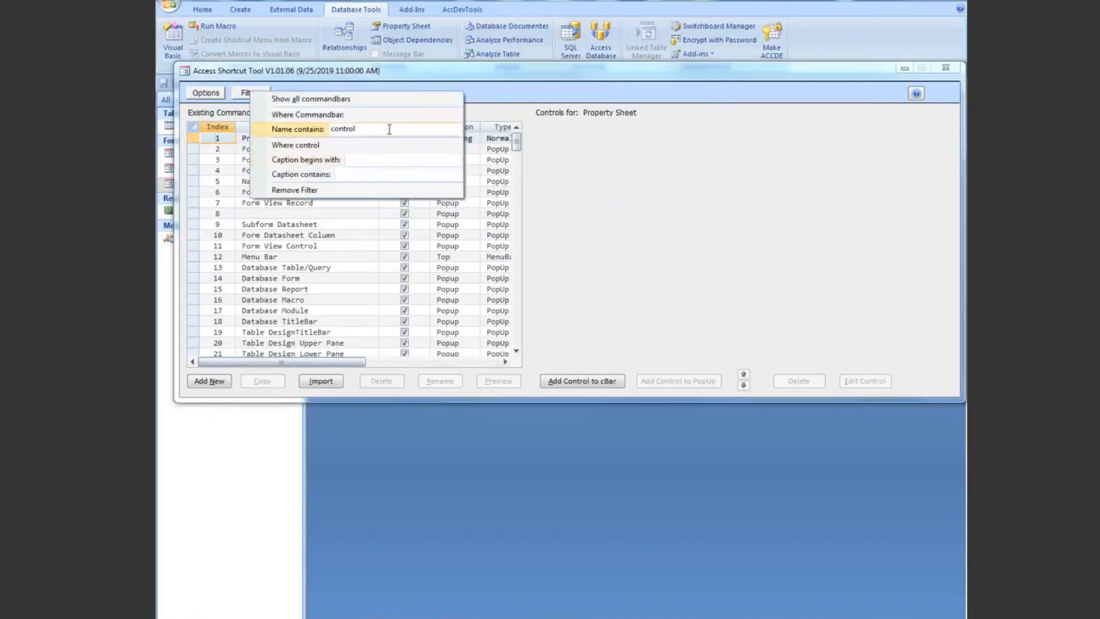
pyautogui.press('Return')
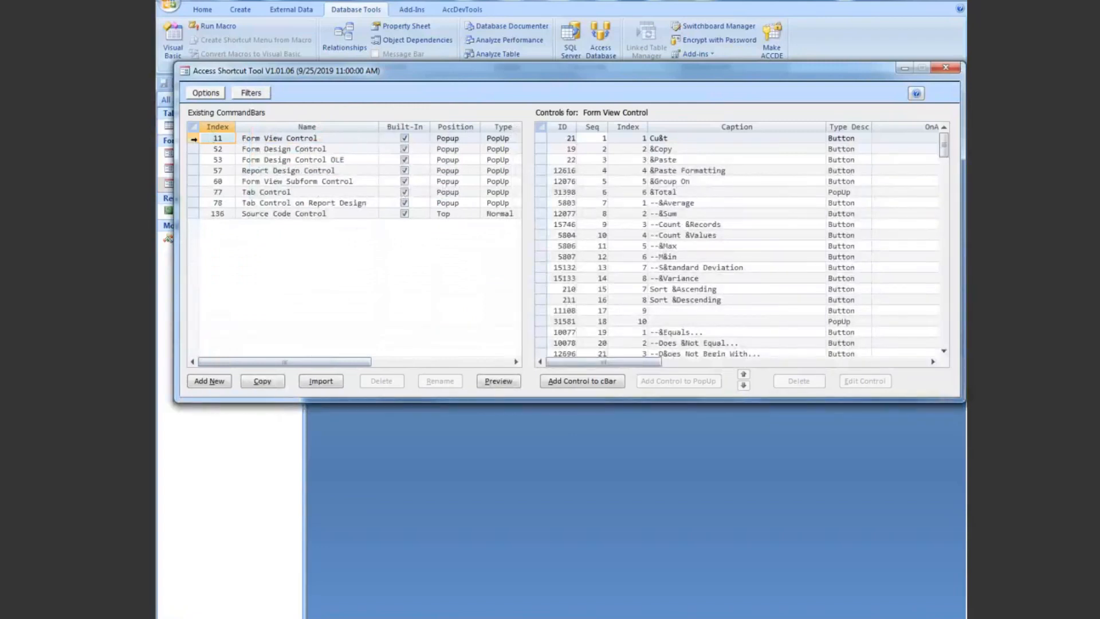
pyautogui.moveTo(942, 150); pyautogui.dragTo(939, 309)
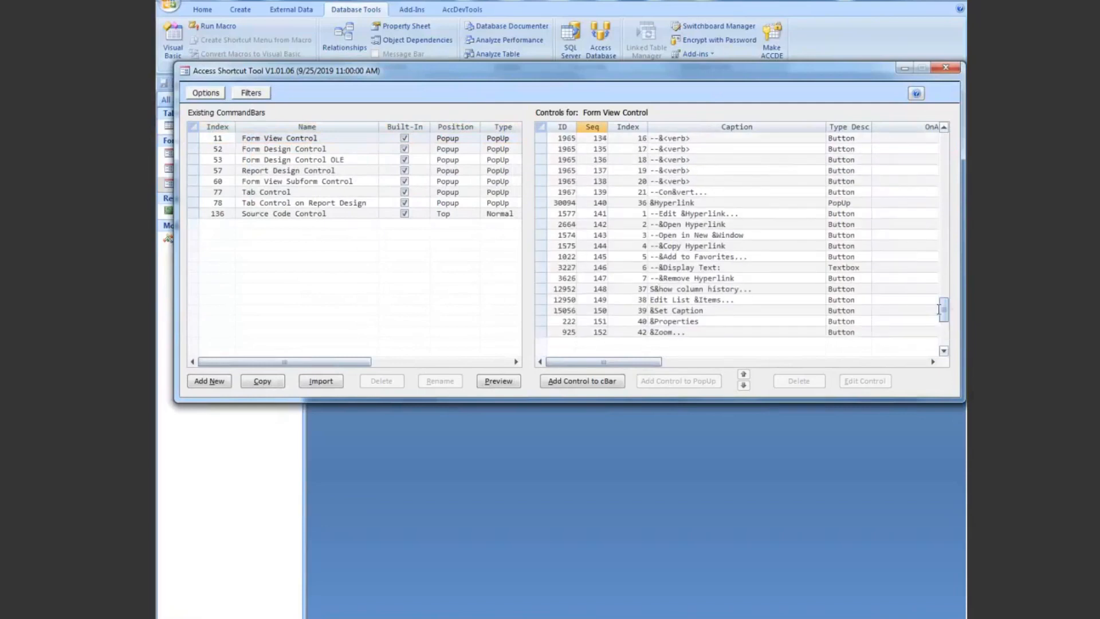
pyautogui.click(544, 332)
pyautogui.rightClick(544, 334)
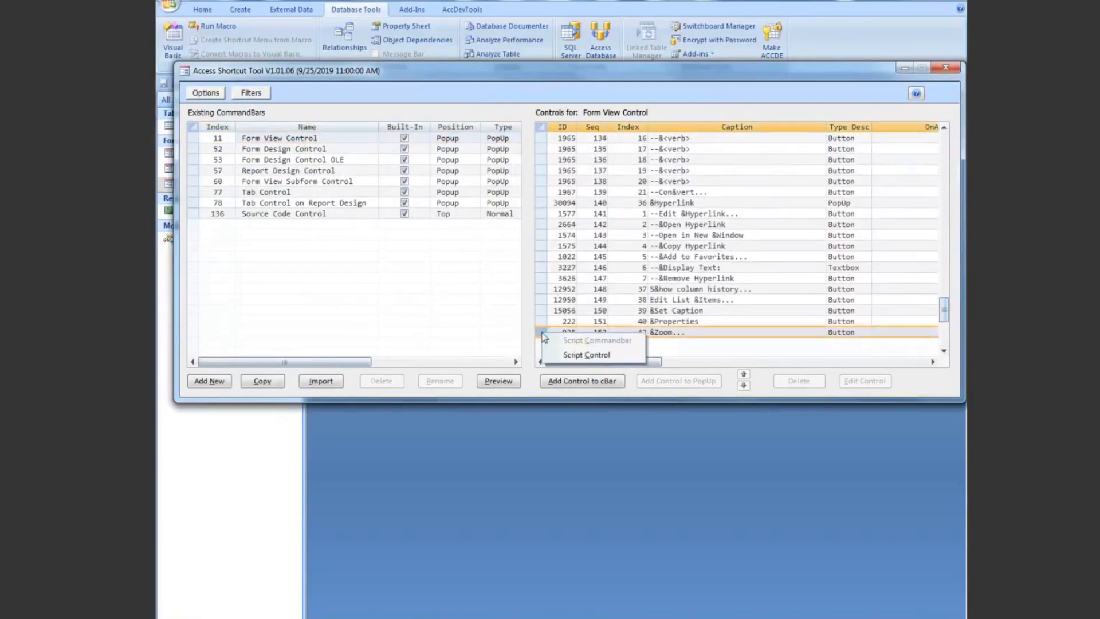
pyautogui.click(583, 357)
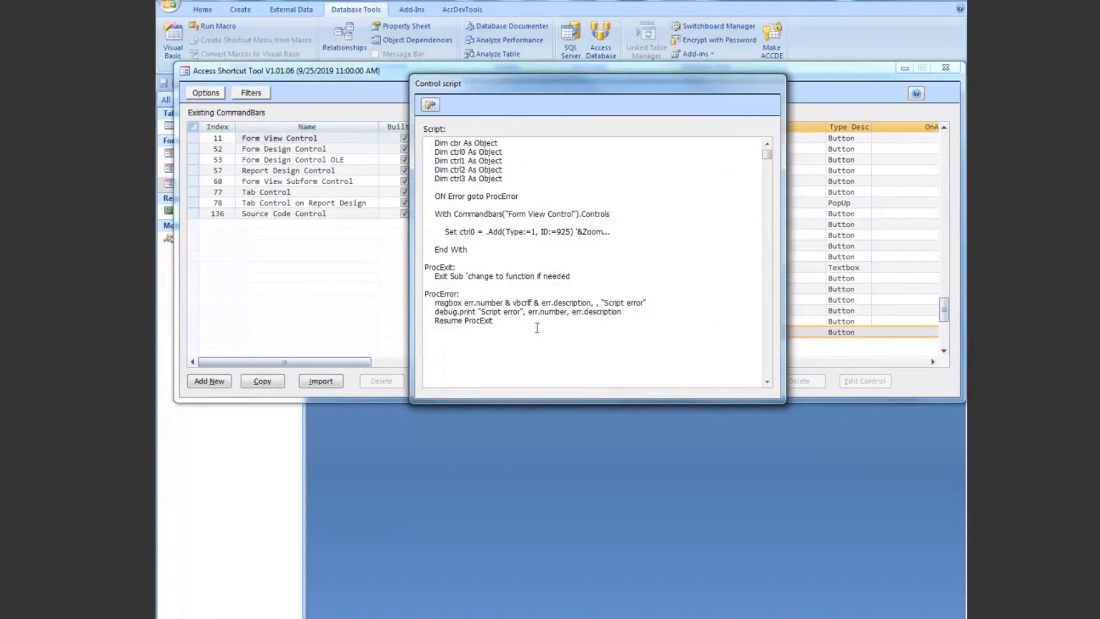
# Step: Copy the entire generated script for the Zoom... control and close the script window
pyautogui.moveTo(492, 321); pyautogui.dragTo(422, 144)
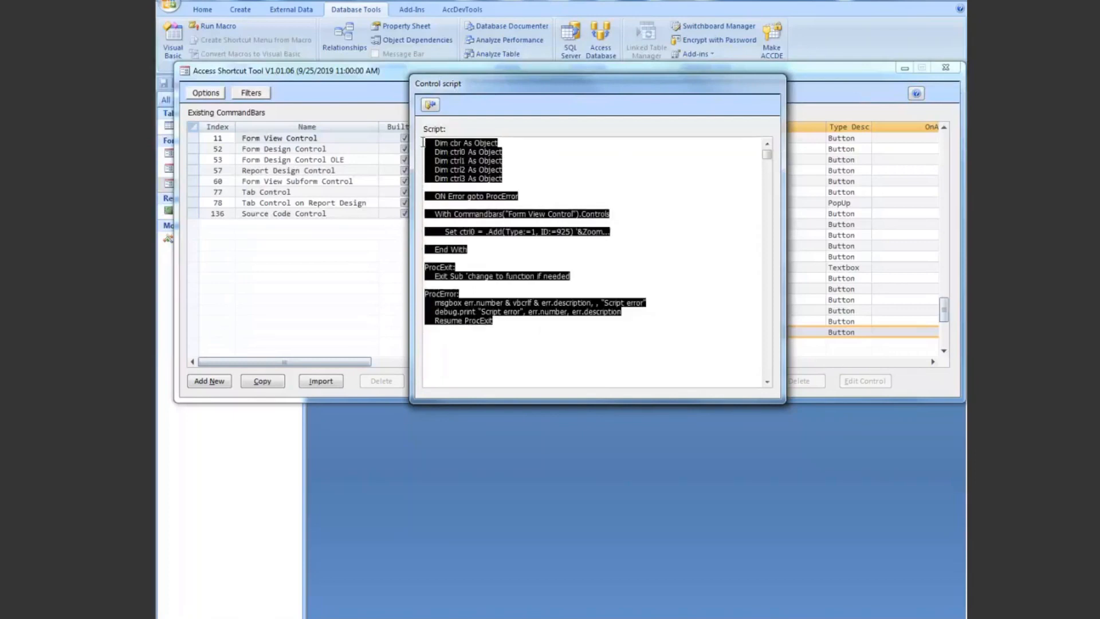
pyautogui.rightClick(451, 154)
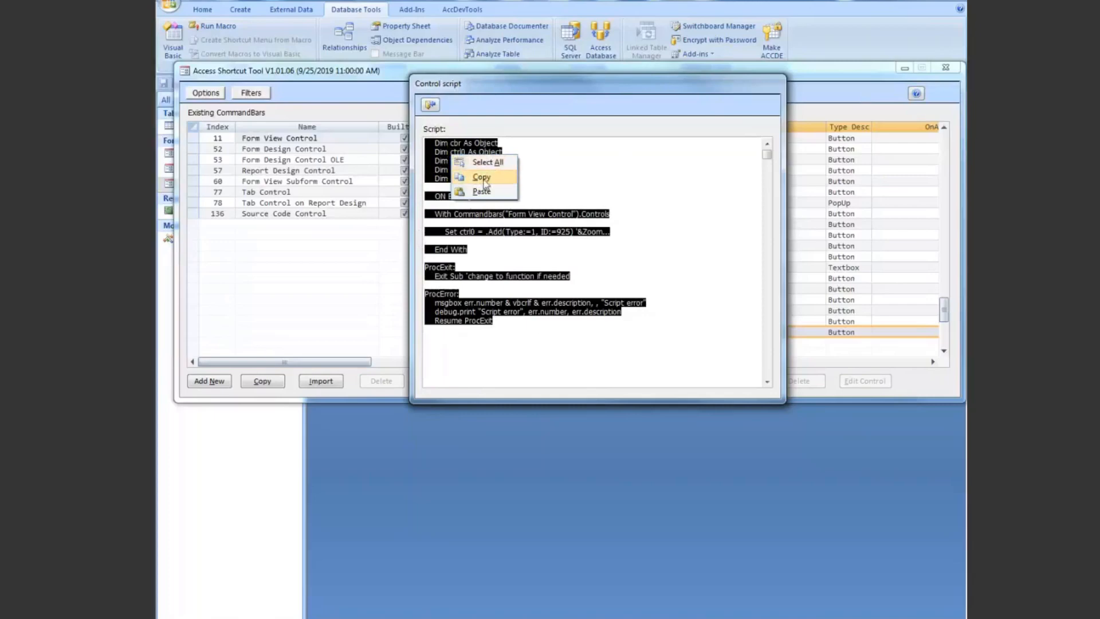
pyautogui.click(485, 181)
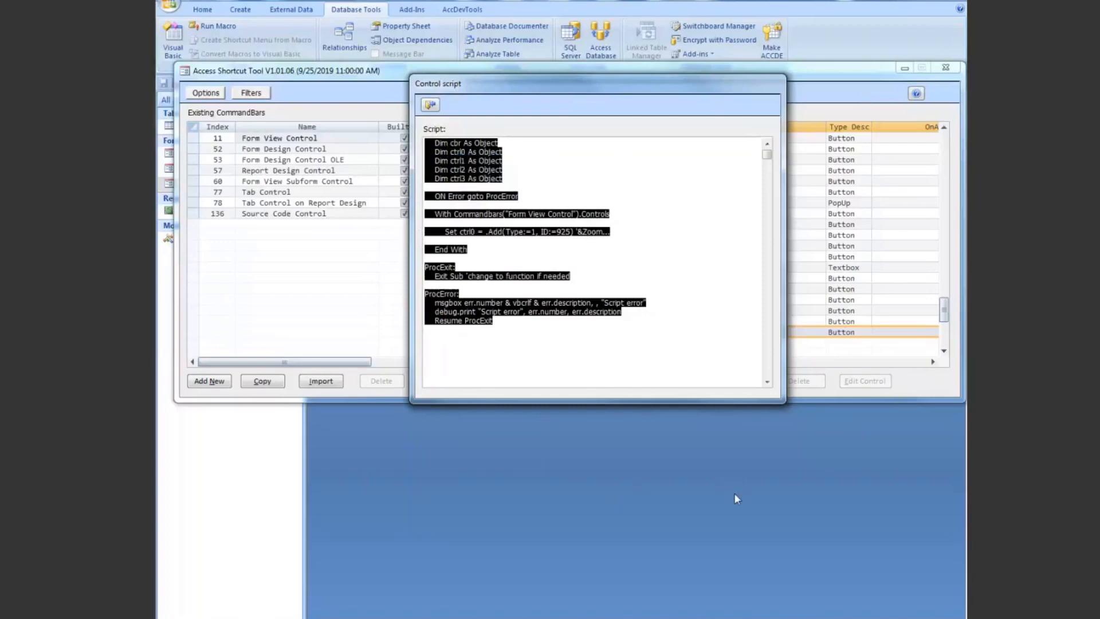
pyautogui.click(618, 229)
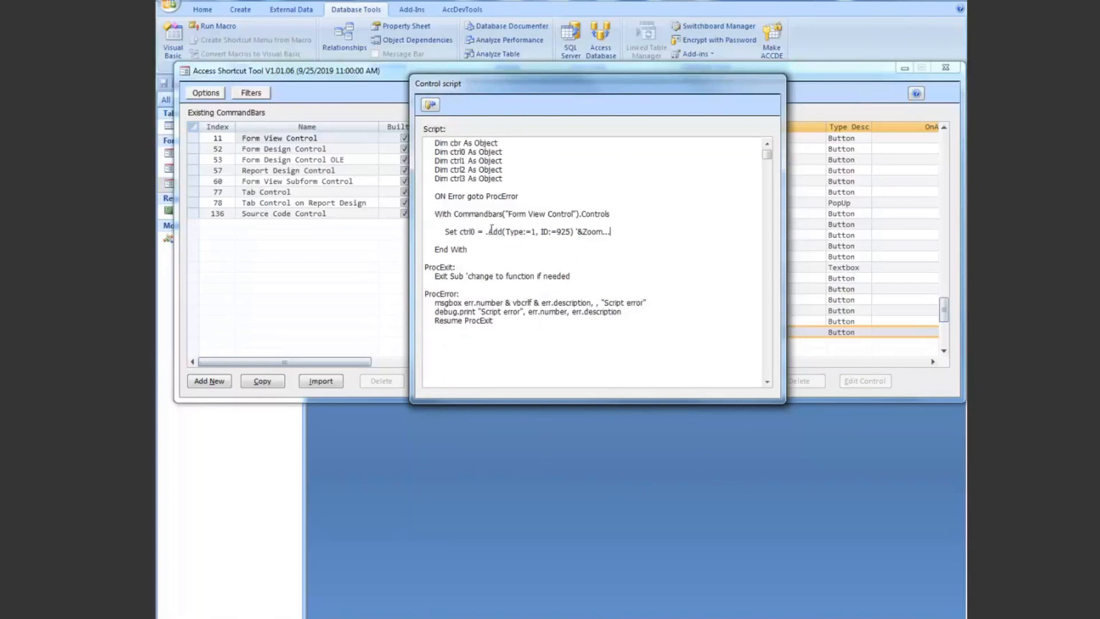
pyautogui.click(471, 250)
pyautogui.click(430, 104)
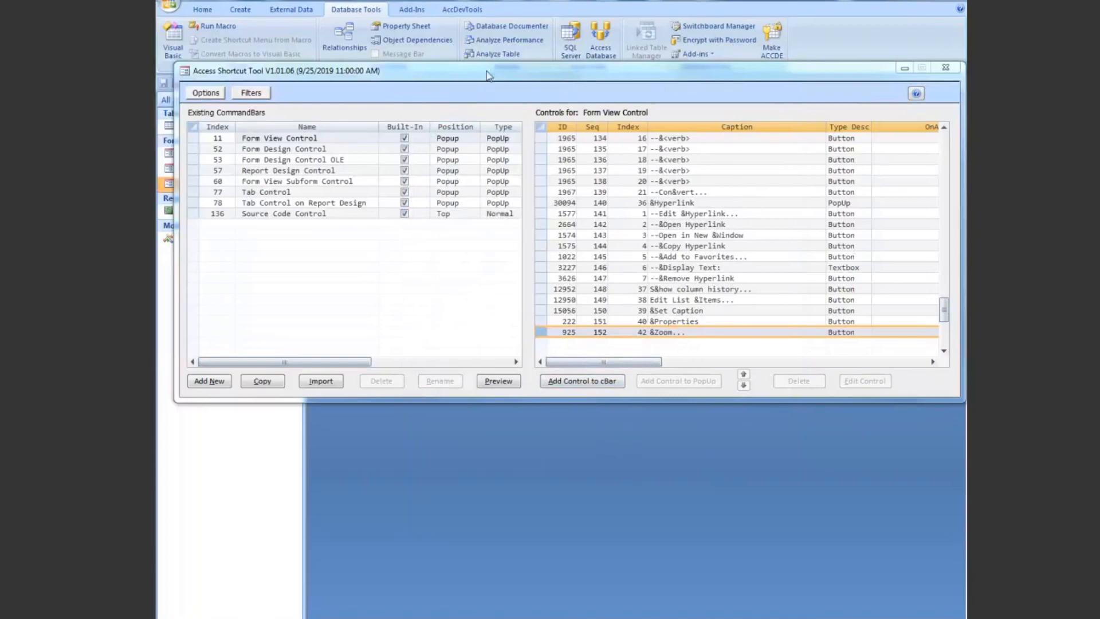
# Step: Create a new non-temporary command bar named Test Menu with the Popup position
pyautogui.click(217, 383)
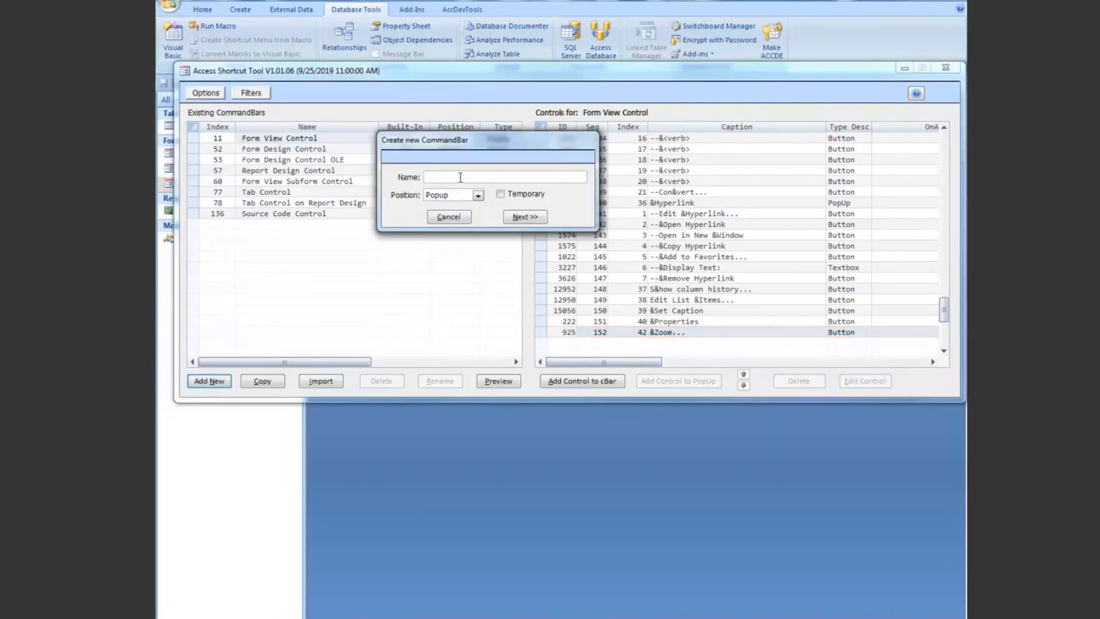
pyautogui.write('Test Menu')
pyautogui.click(524, 217)
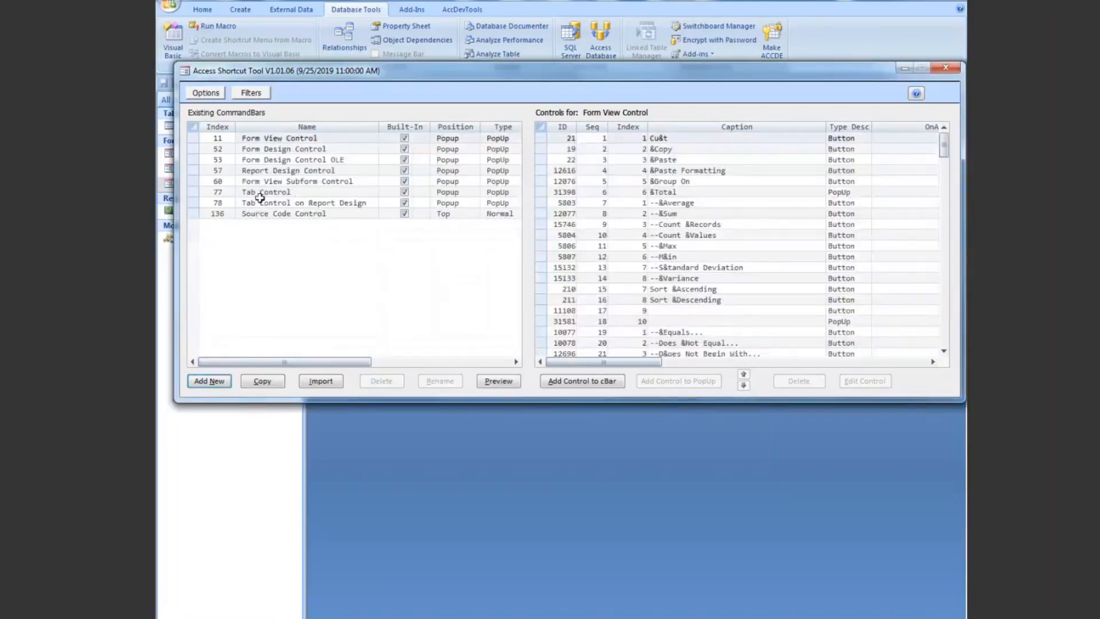
# Step: Clear the name filter and limit the command bar list to the custom menus, with Test Menu as the current one
pyautogui.click(255, 94)
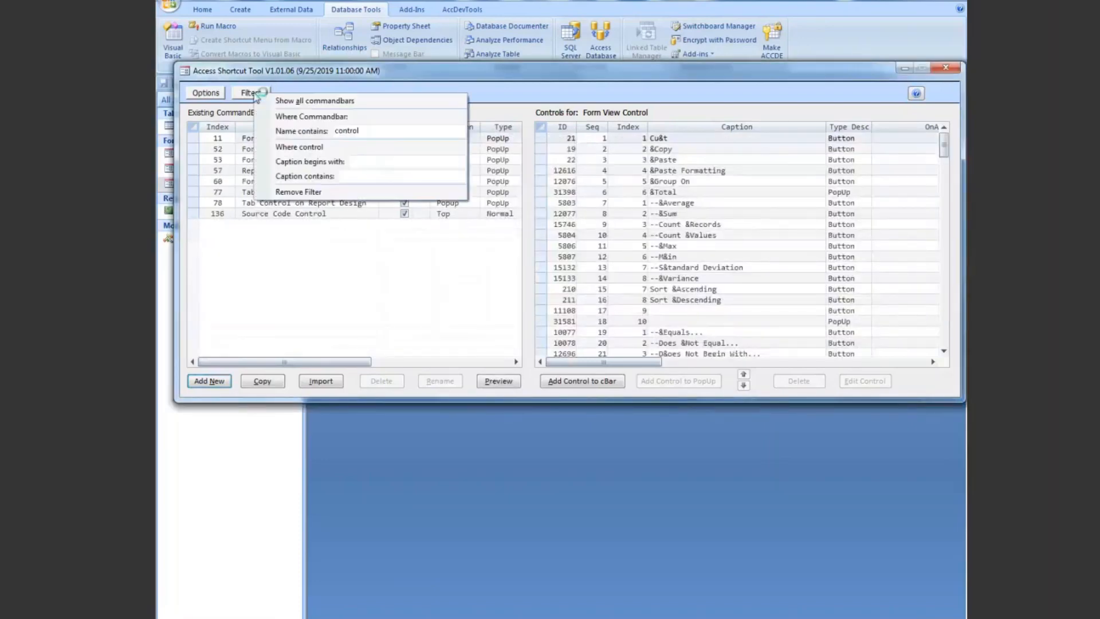
pyautogui.click(312, 101)
pyautogui.click(265, 93)
pyautogui.click(303, 99)
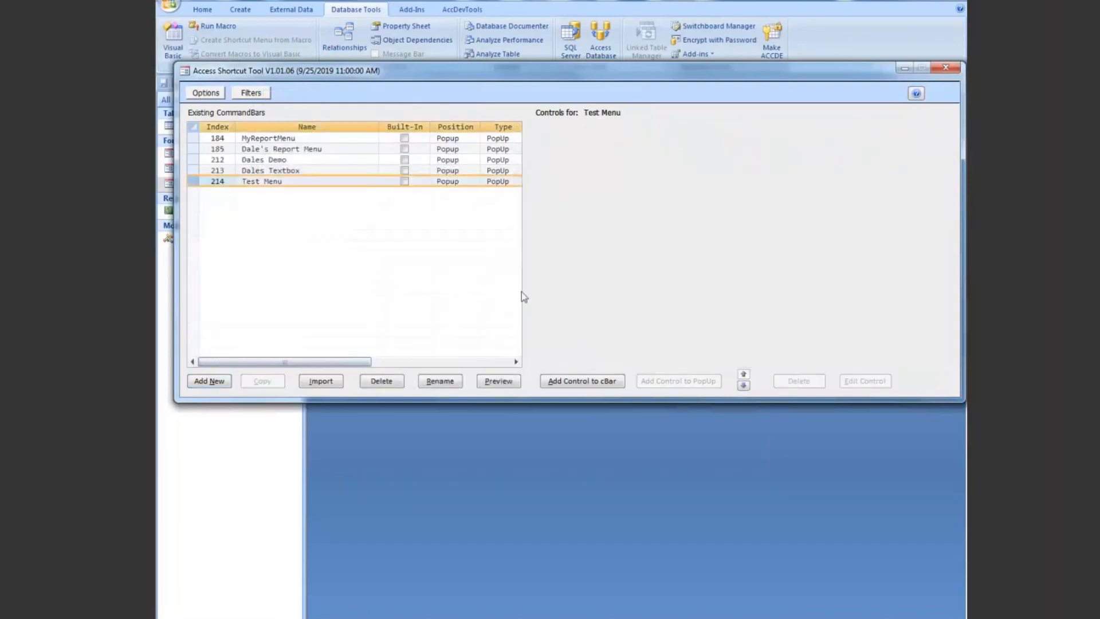
# Step: Start adding a control to Test Menu and list the available Office controls
pyautogui.click(582, 382)
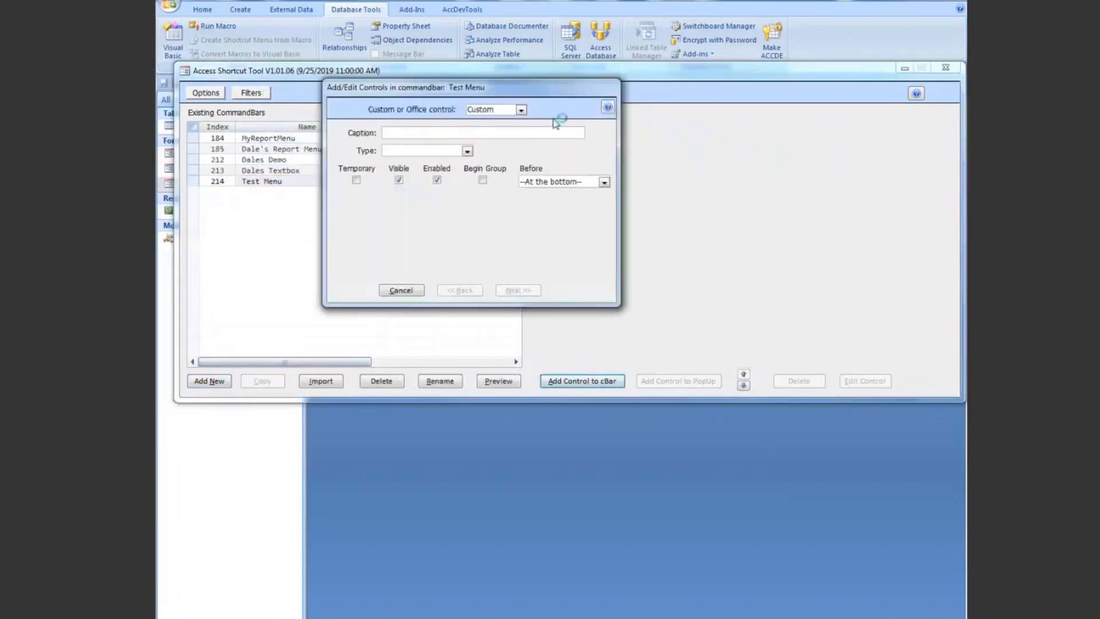
pyautogui.moveTo(539, 97); pyautogui.dragTo(597, 123)
pyautogui.click(580, 135)
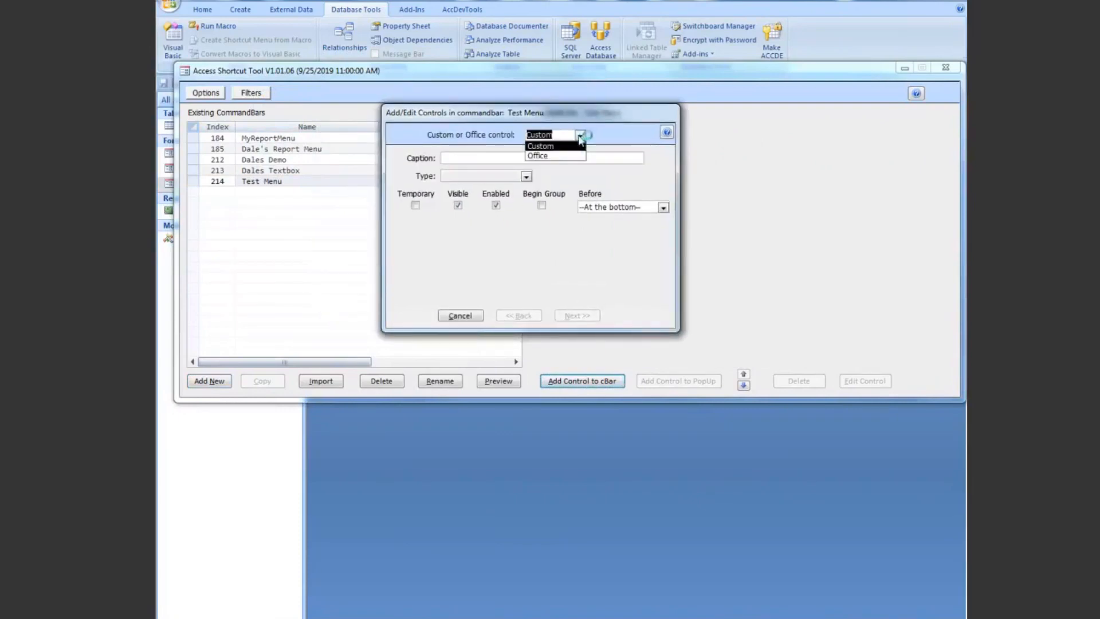
pyautogui.click(544, 155)
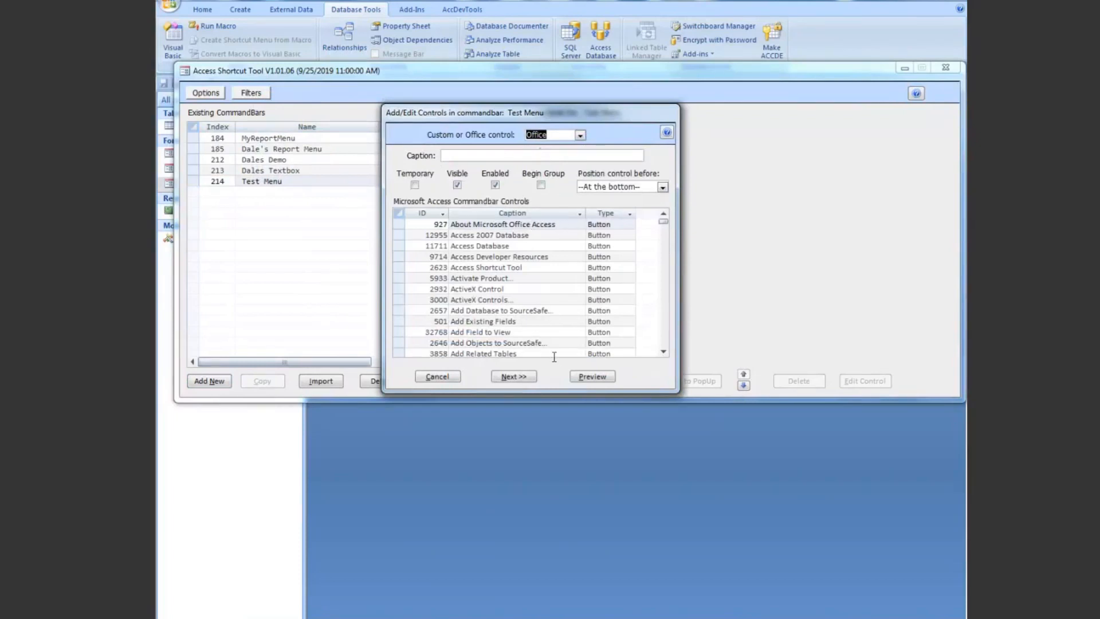
# Step: Look through the Office control list and compare similarly captioned entries, such as the ActiveX Control and Average pairs
pyautogui.moveTo(663, 221); pyautogui.dragTo(665, 215)
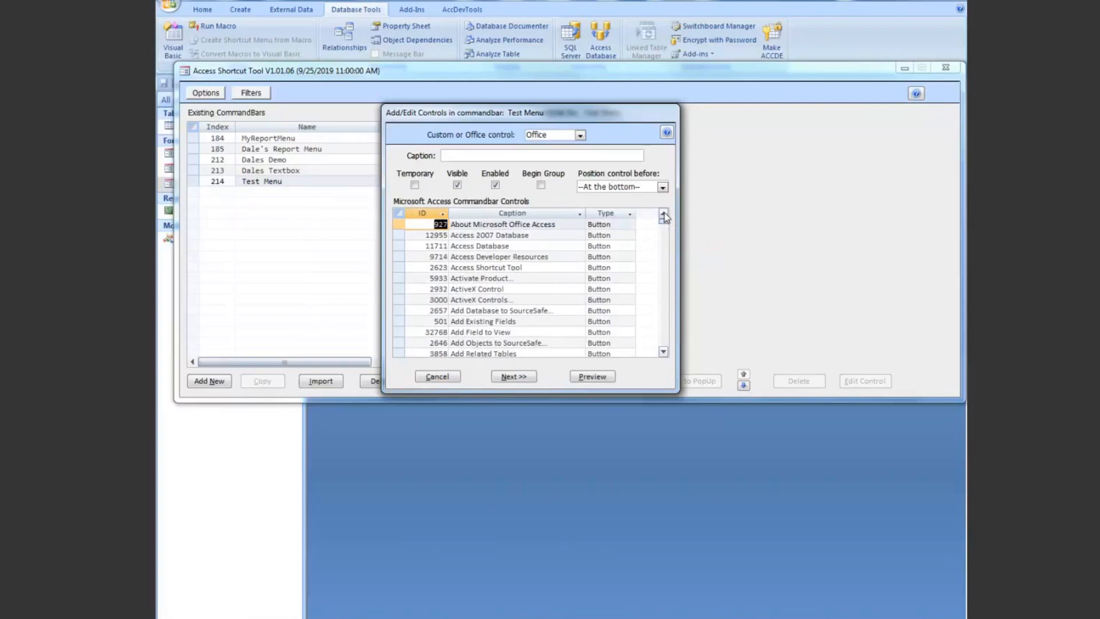
pyautogui.moveTo(663, 221); pyautogui.dragTo(664, 224)
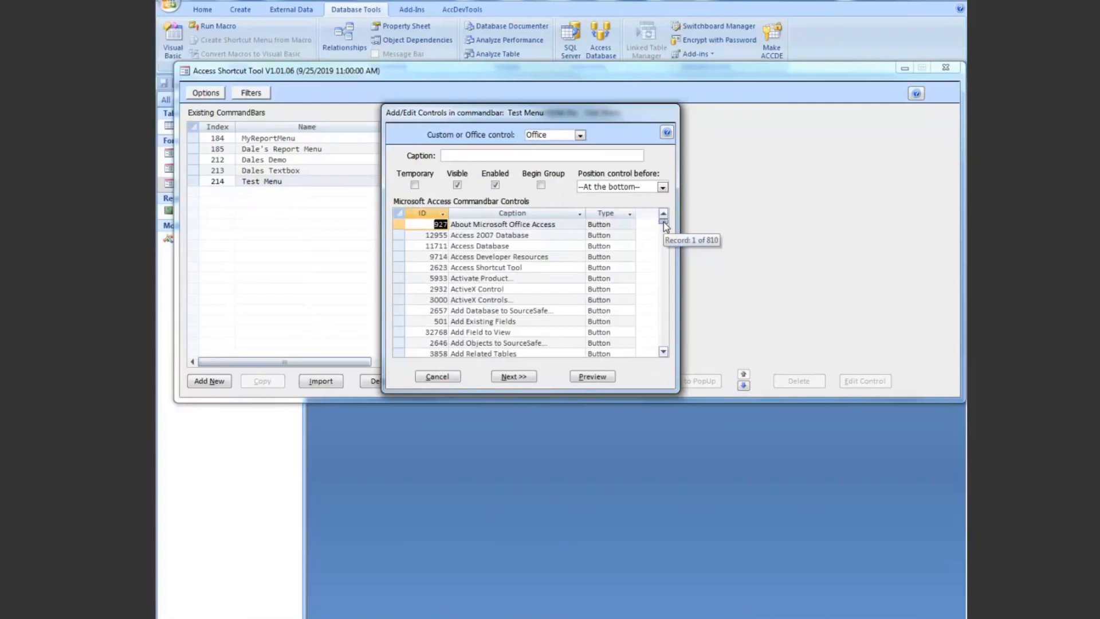
pyautogui.moveTo(663, 221); pyautogui.dragTo(664, 222)
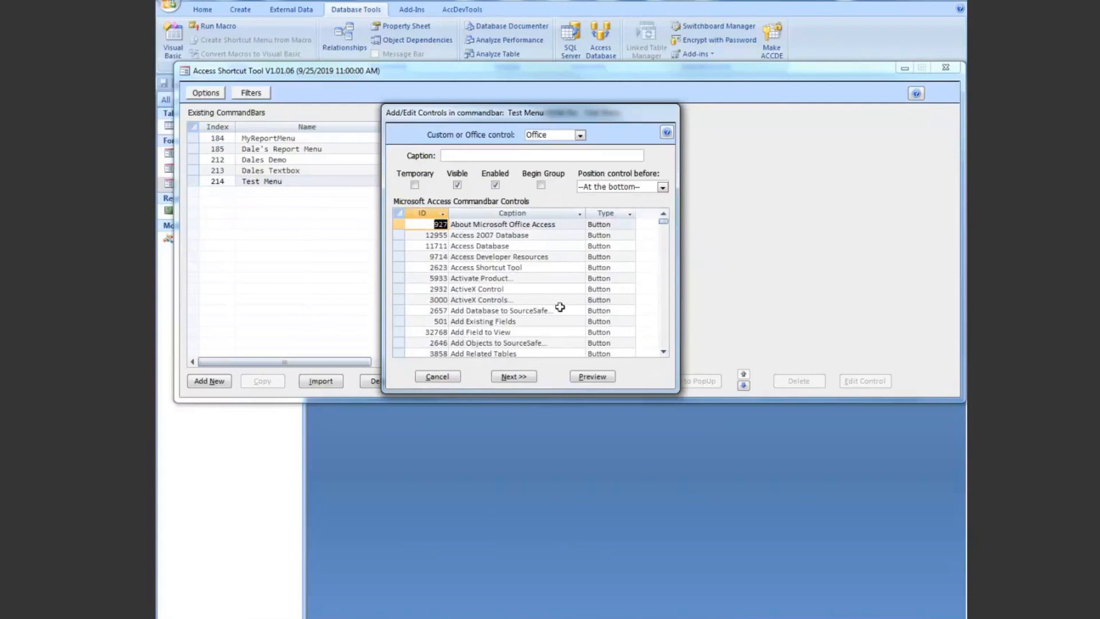
pyautogui.moveTo(400, 289); pyautogui.dragTo(395, 294)
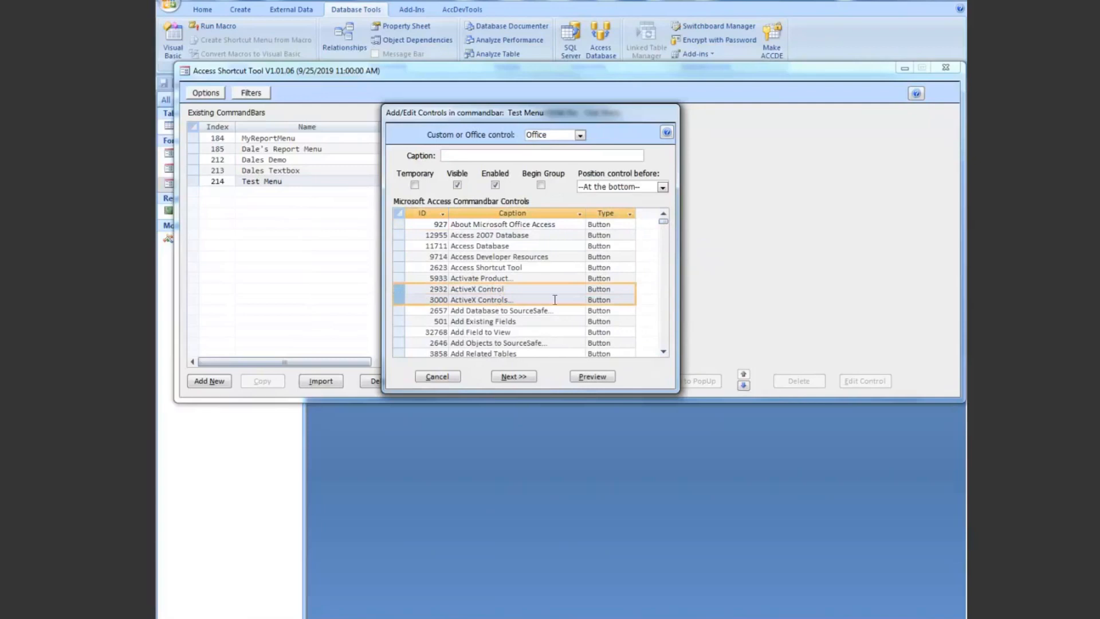
pyautogui.click(665, 332)
pyautogui.click(665, 332)
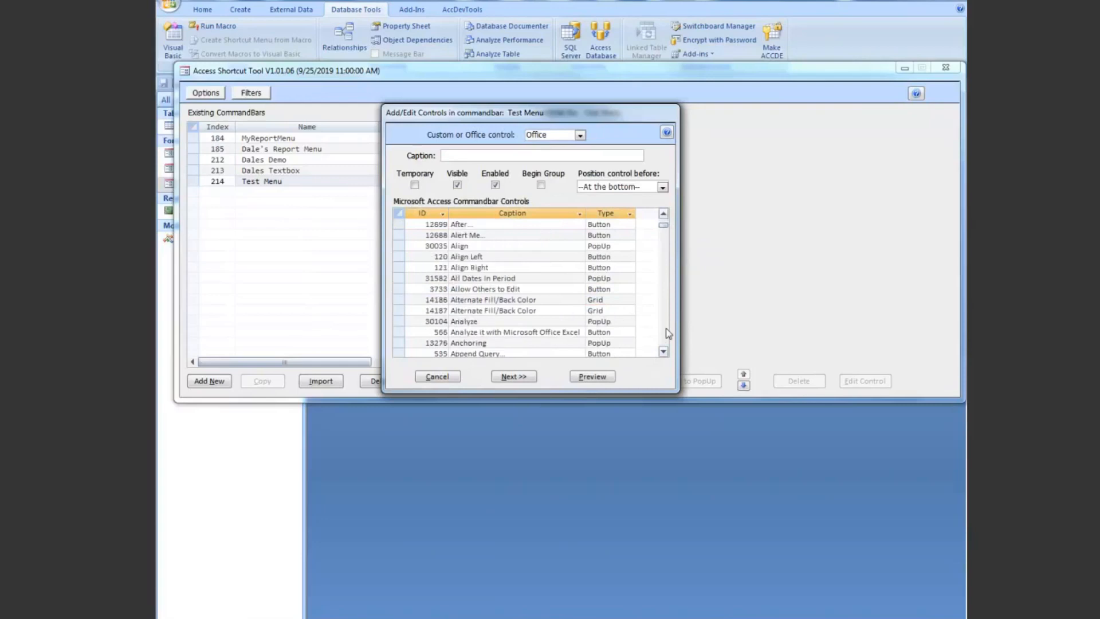
pyautogui.click(665, 332)
pyautogui.click(668, 332)
pyautogui.moveTo(400, 313); pyautogui.dragTo(396, 289)
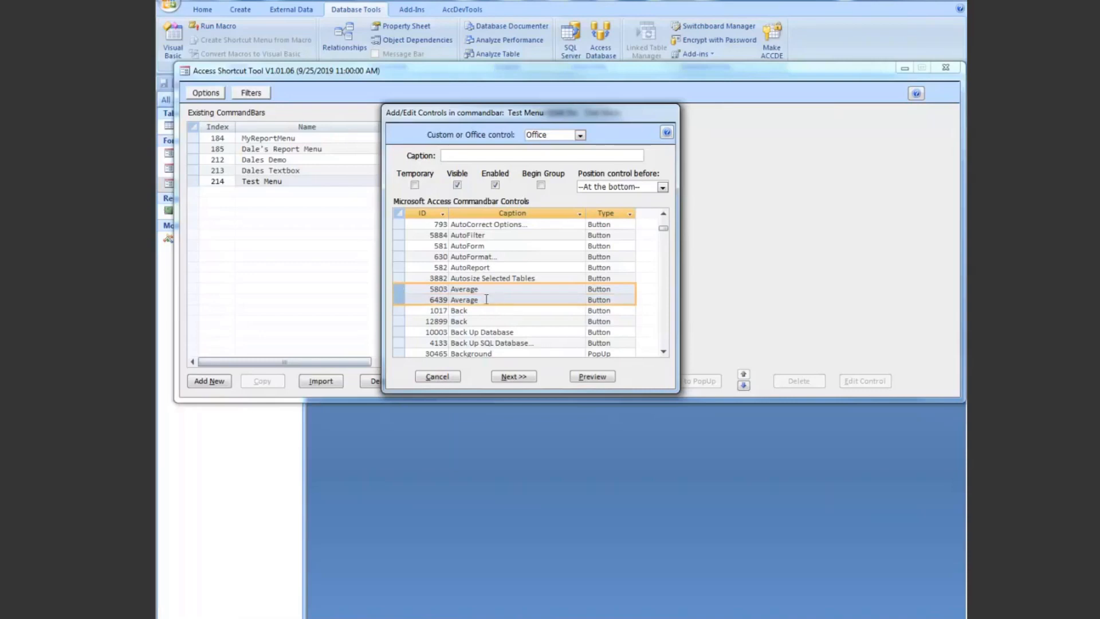
# Step: Switch the new Test Menu control to Custom, caption it Hello World and set its type to Button
pyautogui.click(579, 135)
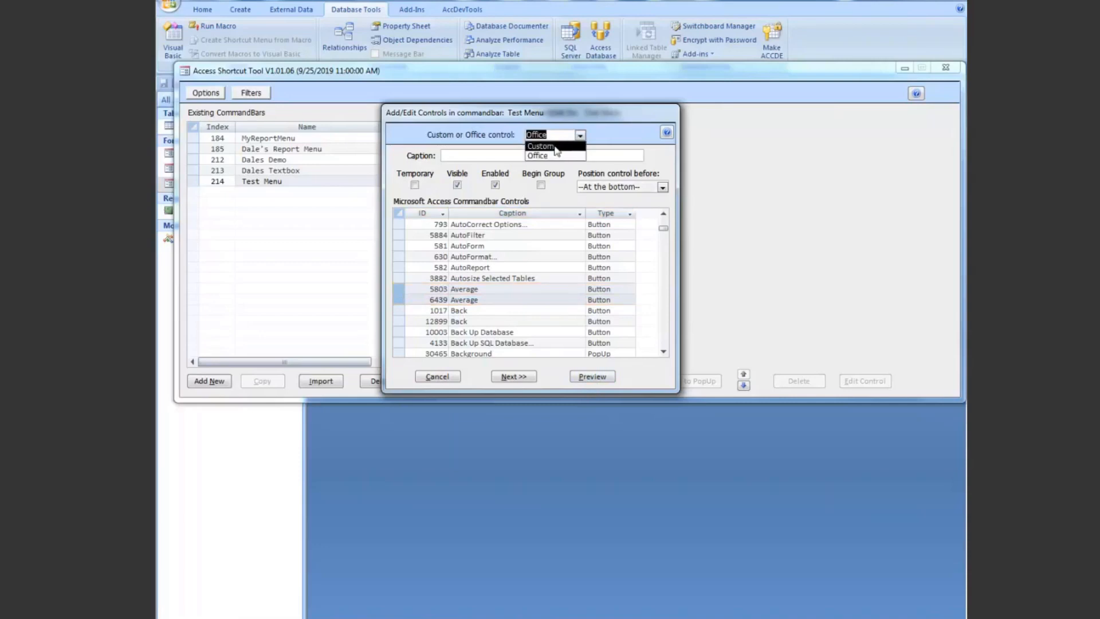
pyautogui.click(554, 150)
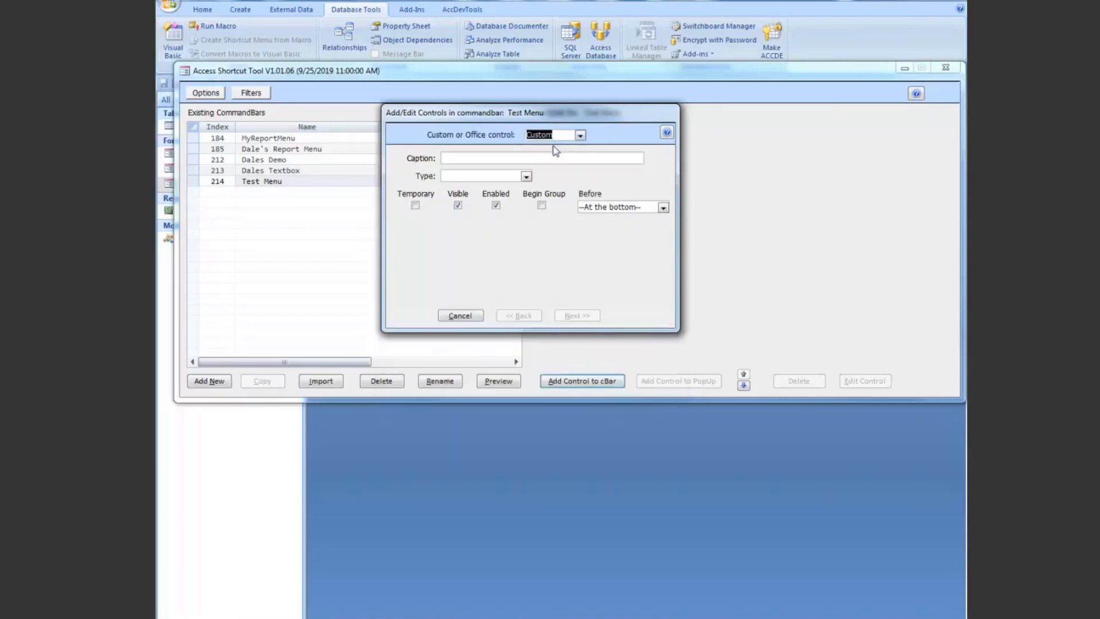
pyautogui.click(468, 158)
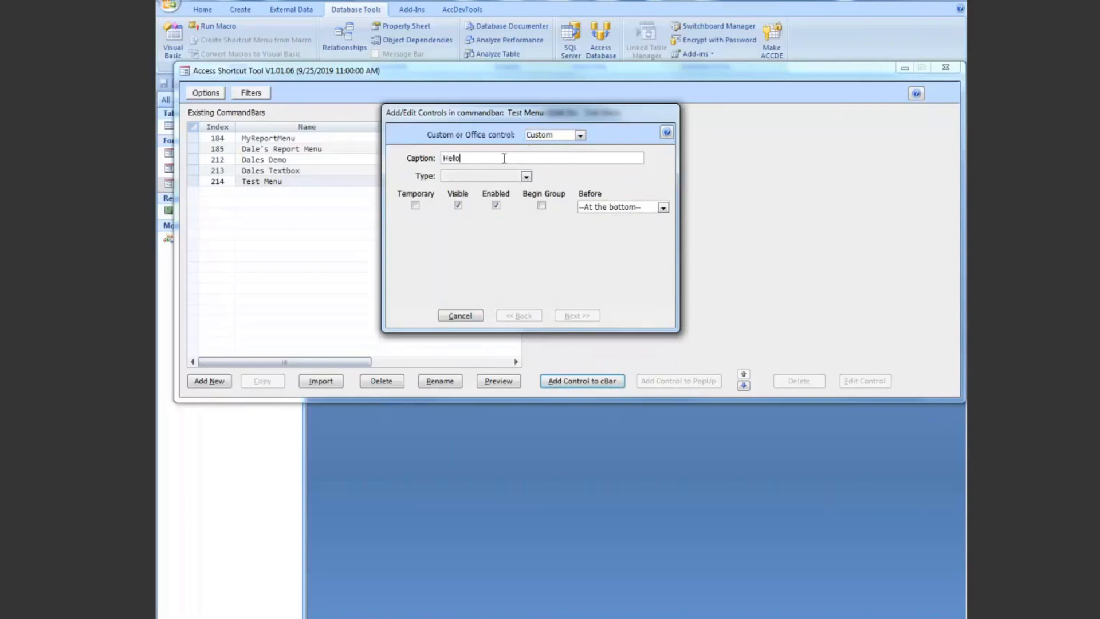
pyautogui.write('Hellow')
pyautogui.press('BackSpace')
pyautogui.write('World')
pyautogui.click(525, 176)
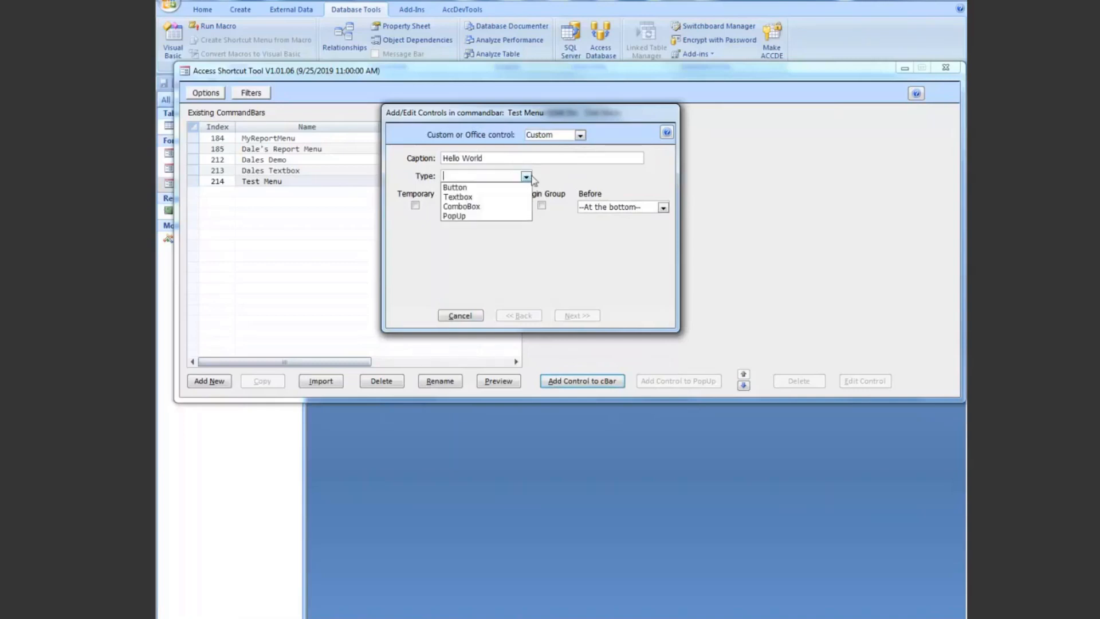
pyautogui.click(474, 189)
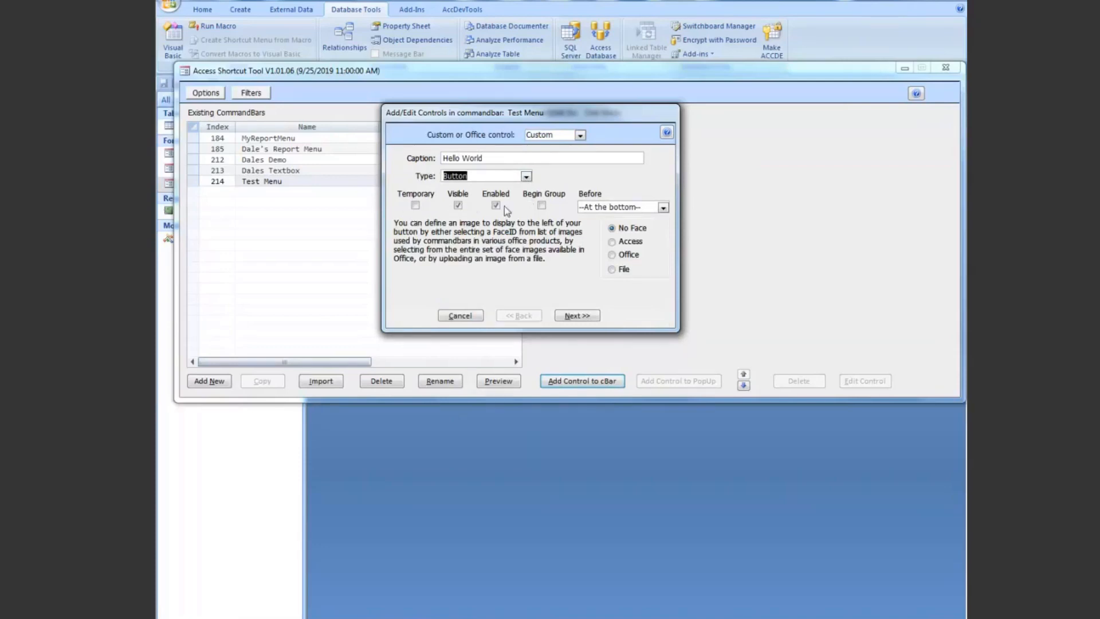
# Step: Check the available placement choices for the Hello World button and keep it at the bottom
pyautogui.click(662, 208)
pyautogui.click(663, 207)
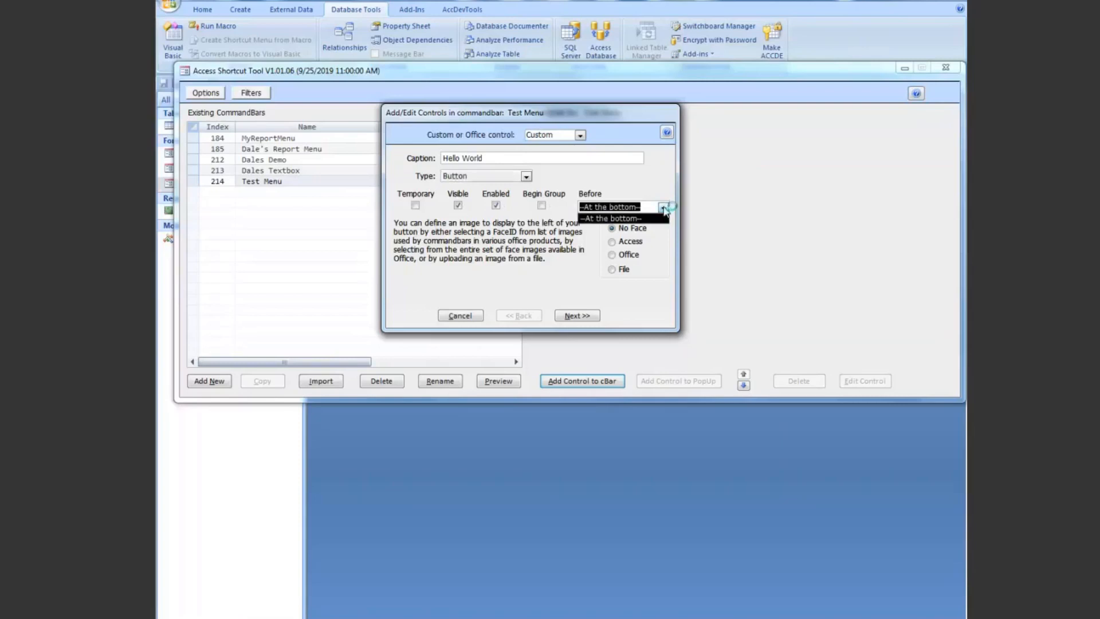
pyautogui.click(663, 207)
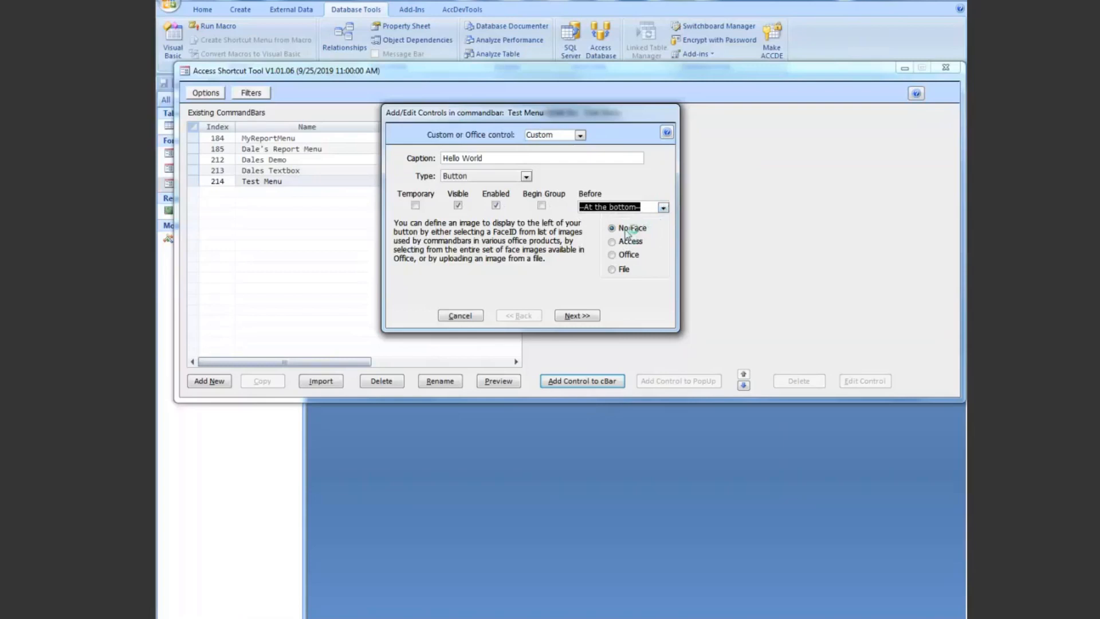
# Step: Give the Hello World button the Access Database face from the Access image set and preview it
pyautogui.click(611, 242)
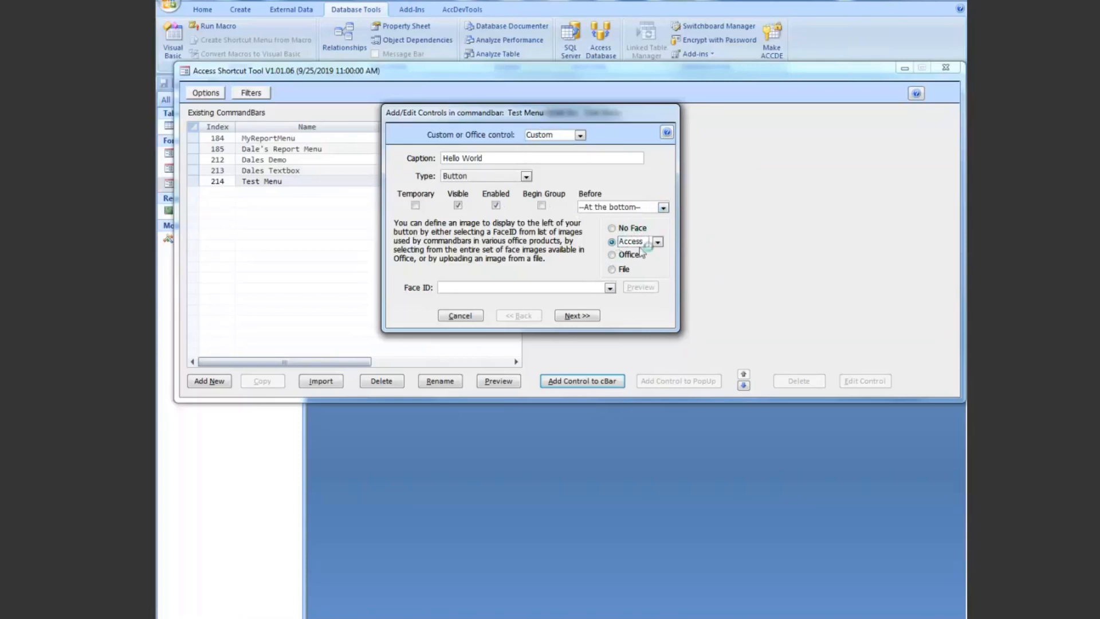
pyautogui.click(657, 242)
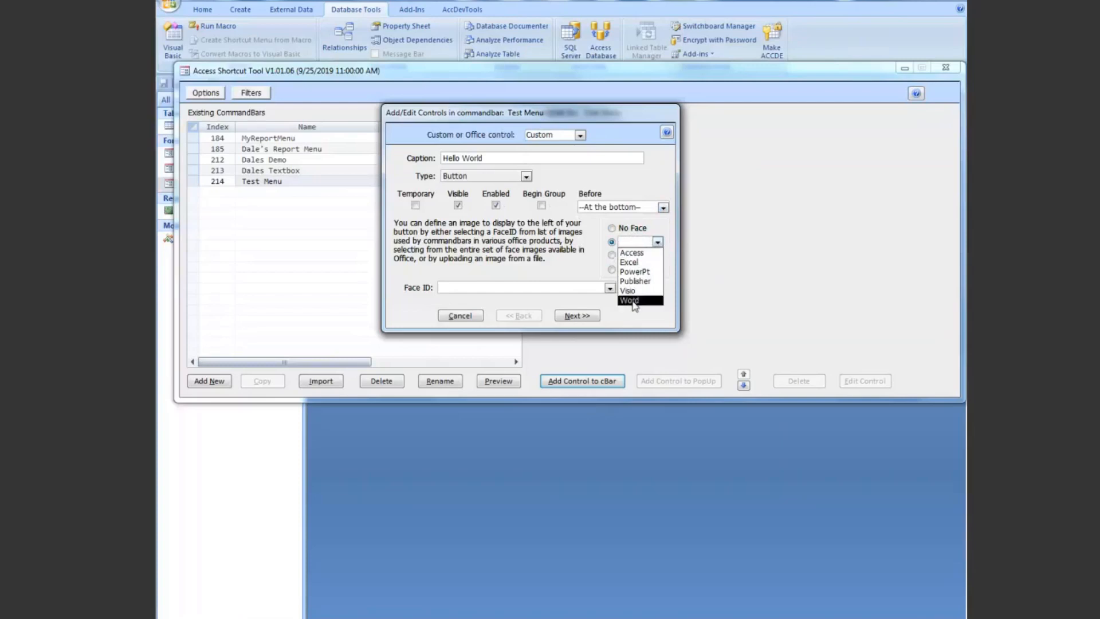
pyautogui.click(659, 244)
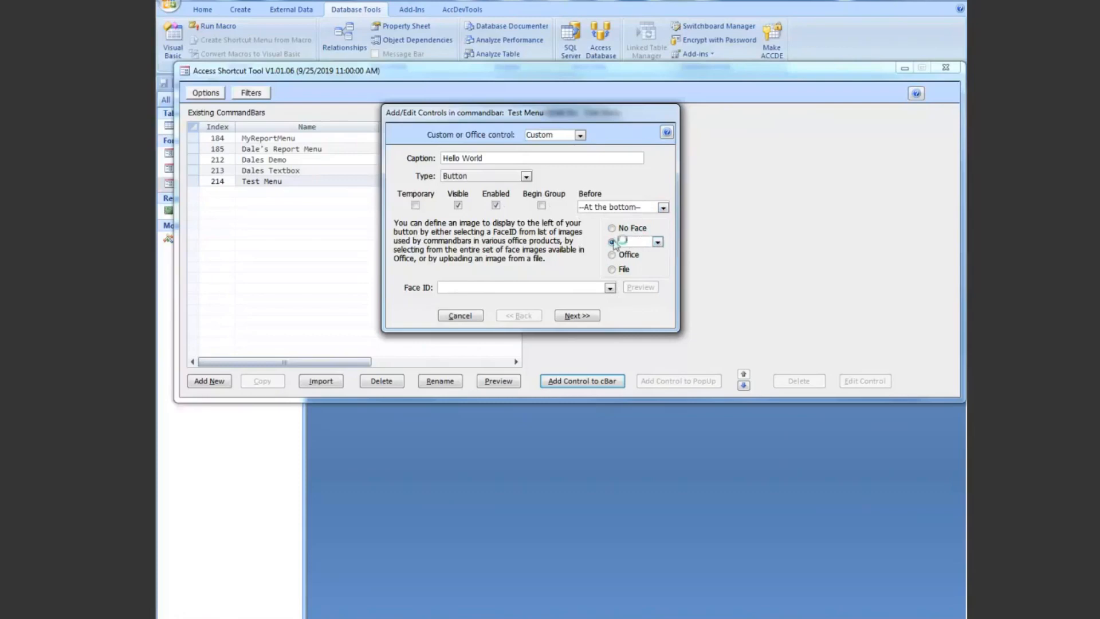
pyautogui.click(657, 243)
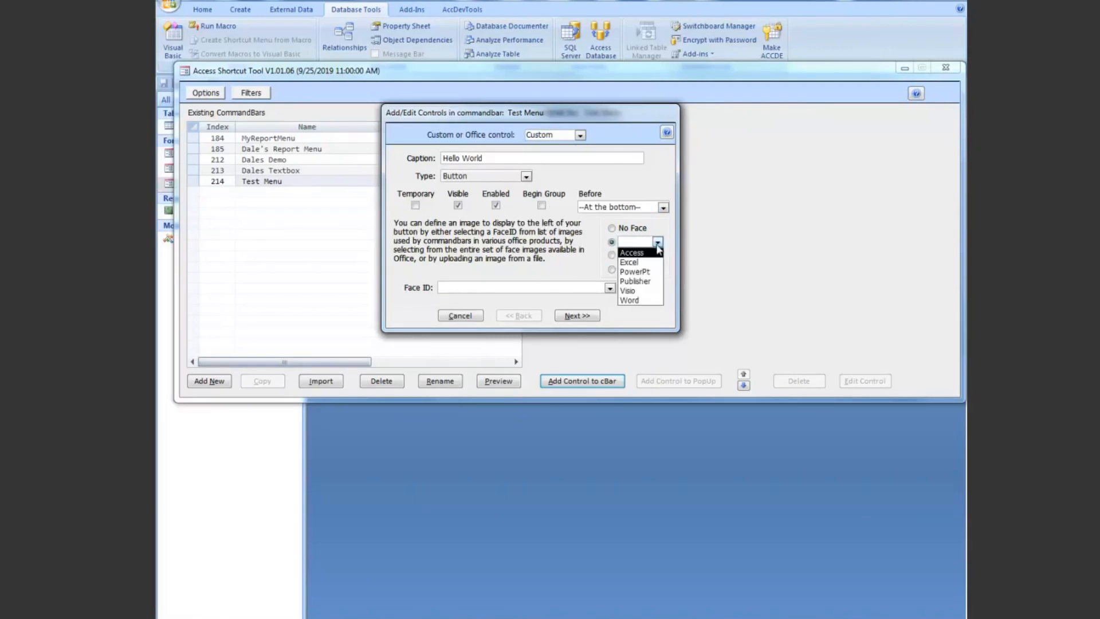
pyautogui.click(635, 252)
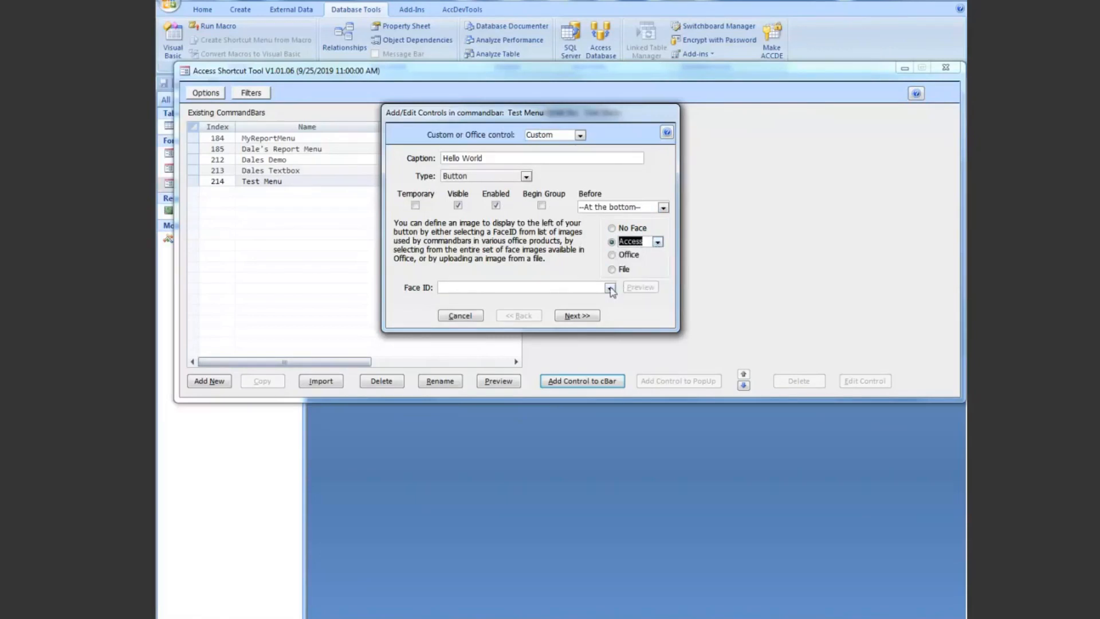
pyautogui.click(610, 289)
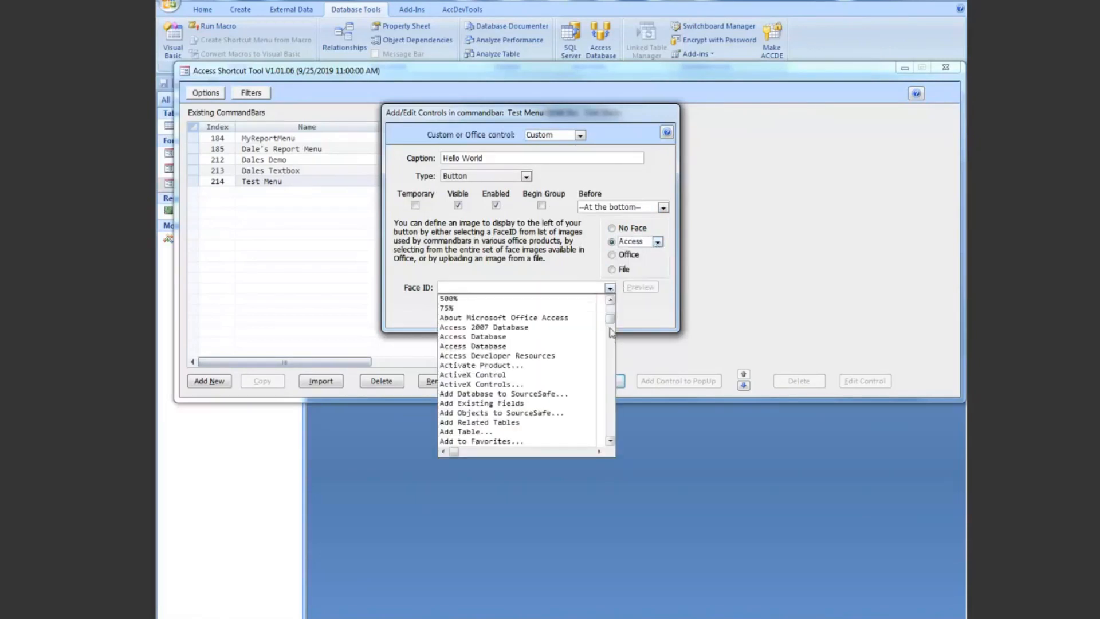
pyautogui.click(518, 345)
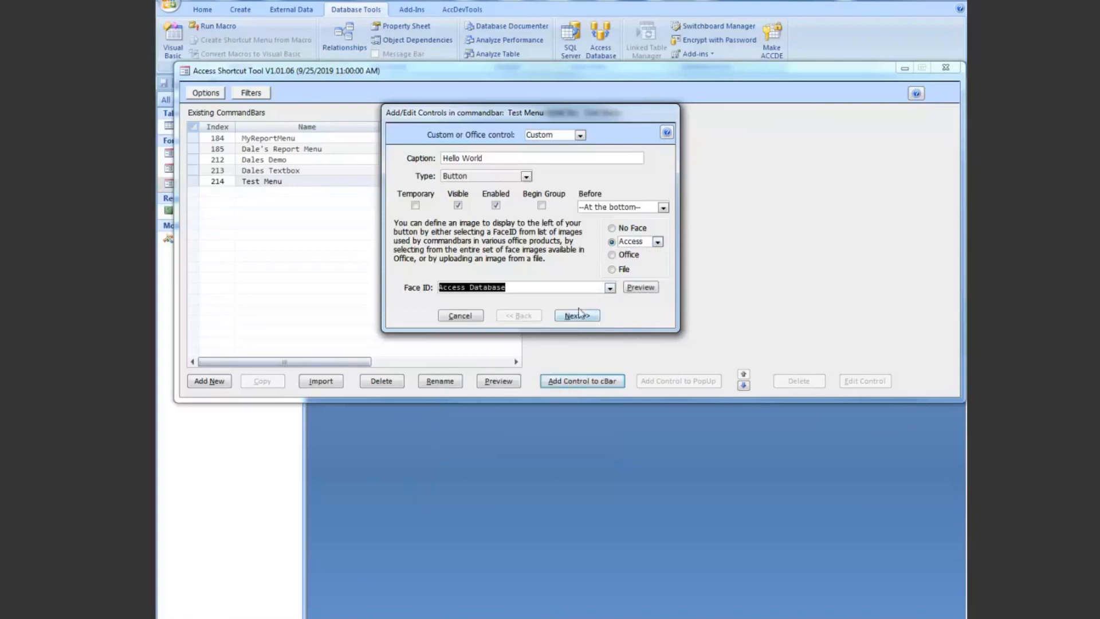
pyautogui.click(644, 289)
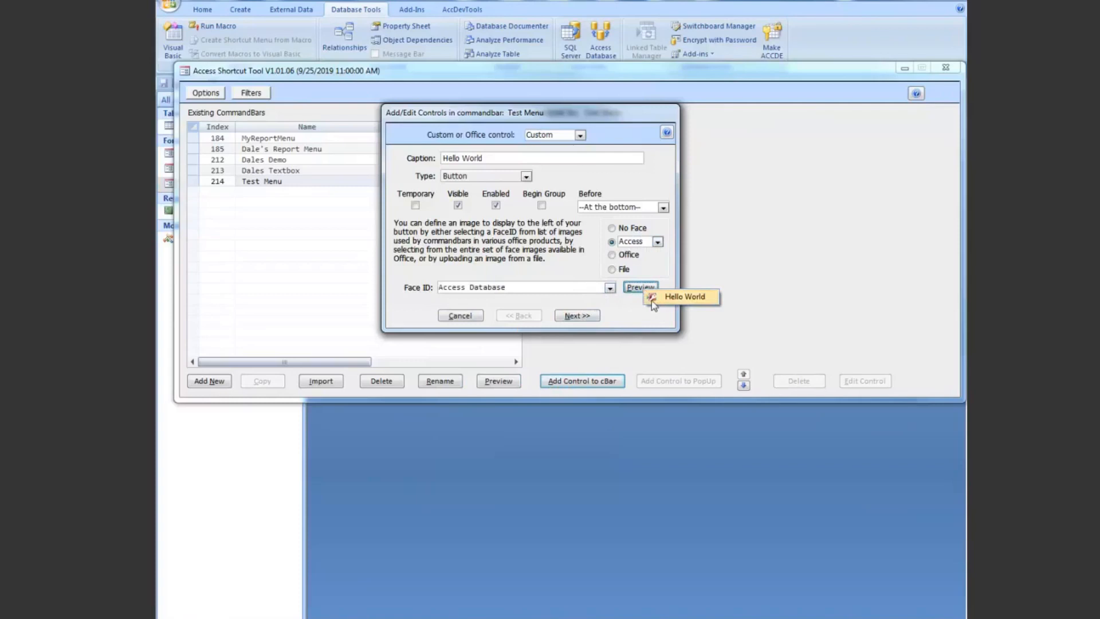
# Step: Continue to the button's action settings and set OnAction to =fnHelloWorld()
pyautogui.click(577, 316)
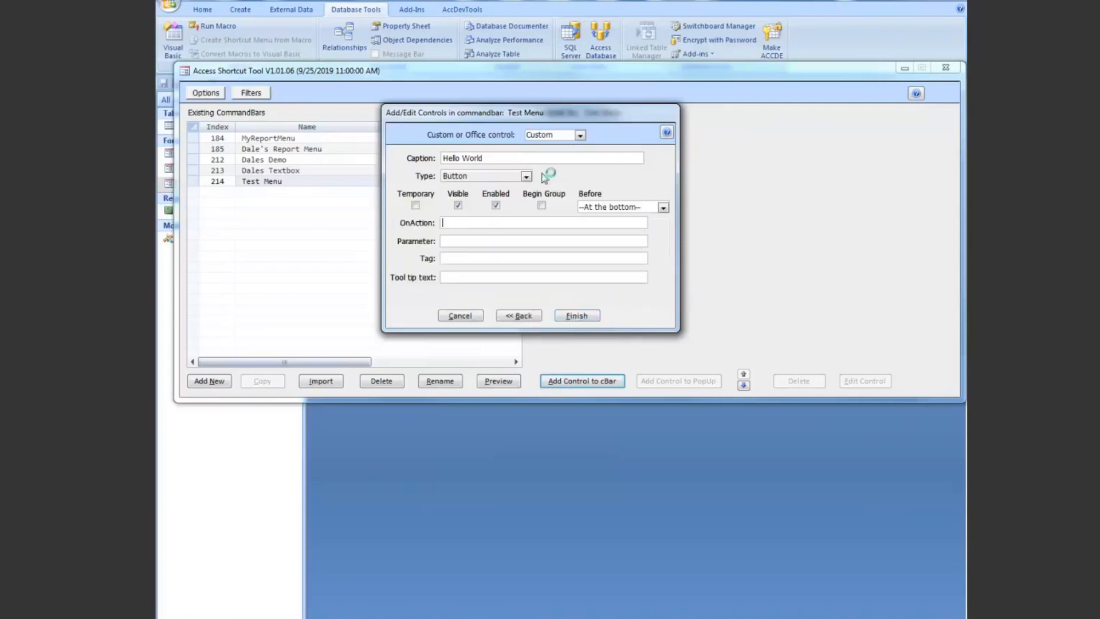
pyautogui.moveTo(561, 113); pyautogui.dragTo(567, 134)
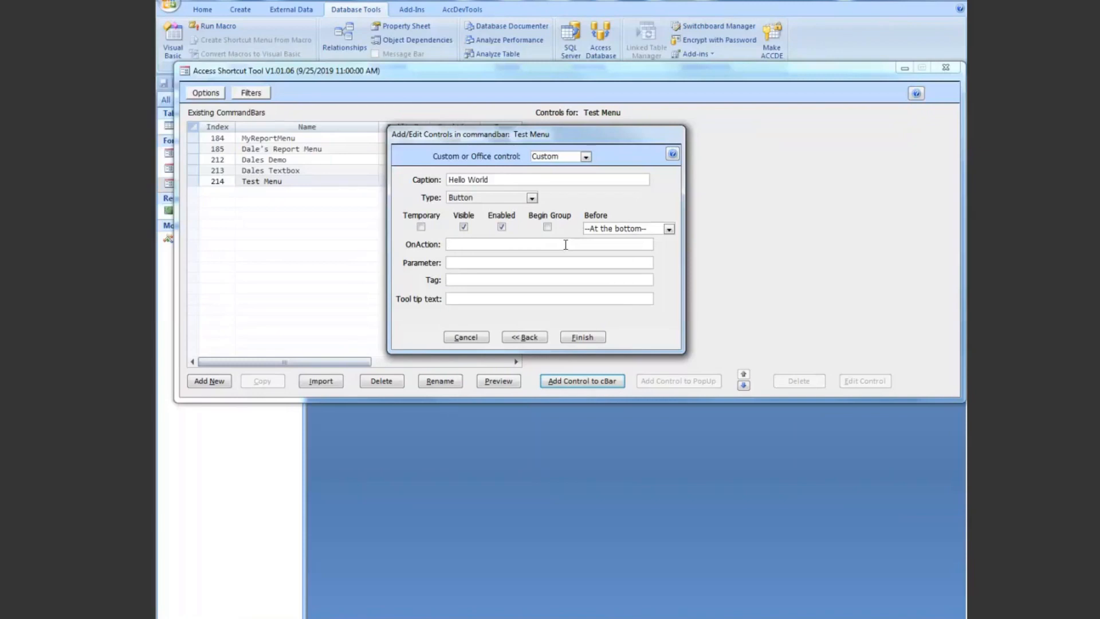
pyautogui.write('=')
pyautogui.write('fun')
pyautogui.press('BackSpace')
pyautogui.press('BackSpace')
pyautogui.write('nHelloworld()')
pyautogui.hotkey('shift', 'Right')
pyautogui.press('End')
pyautogui.moveTo(554, 244); pyautogui.dragTo(437, 243)
pyautogui.click(514, 244)
pyautogui.moveTo(529, 138); pyautogui.dragTo(561, 124)
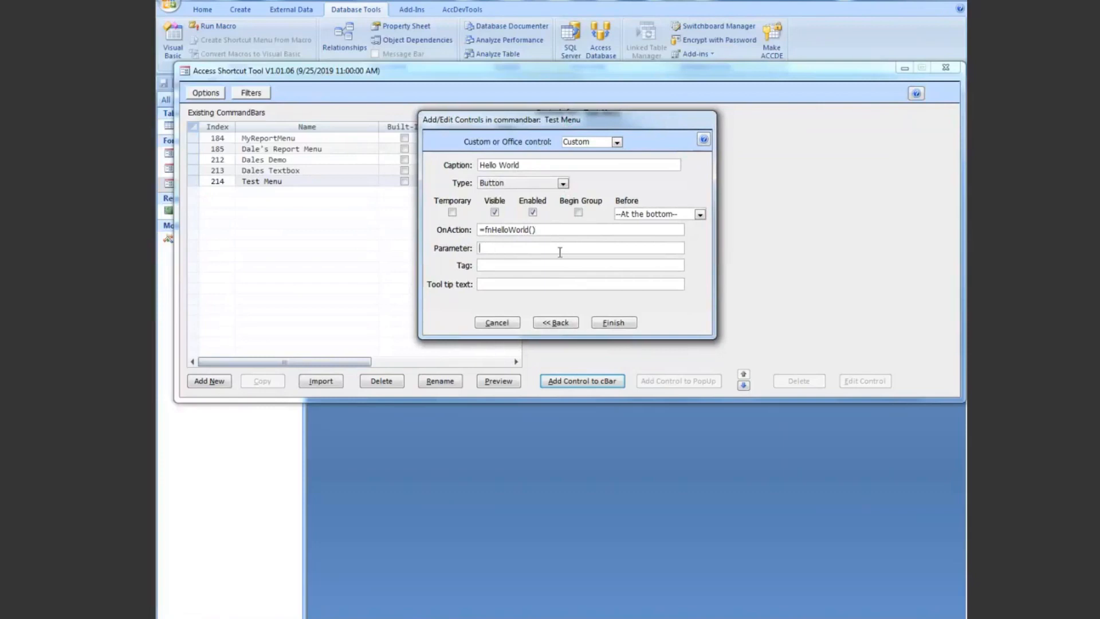
# Step: Leave the parameter, tag and tool tip text empty and finish adding the Hello World button to Test Menu
pyautogui.click(485, 264)
pyautogui.click(482, 284)
pyautogui.click(544, 230)
pyautogui.click(613, 323)
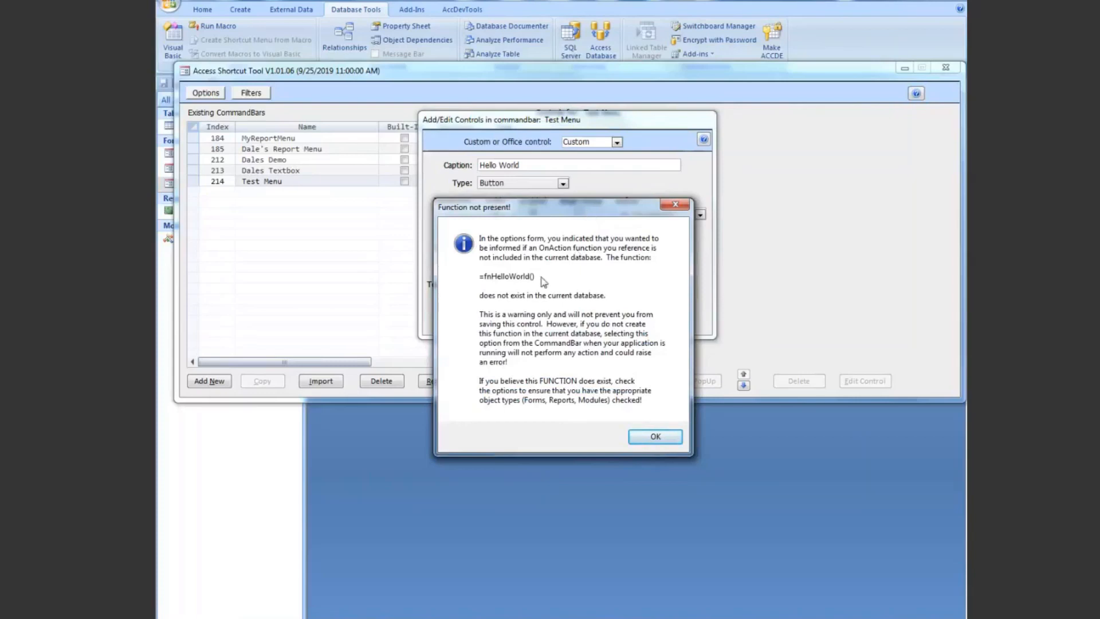
pyautogui.click(655, 437)
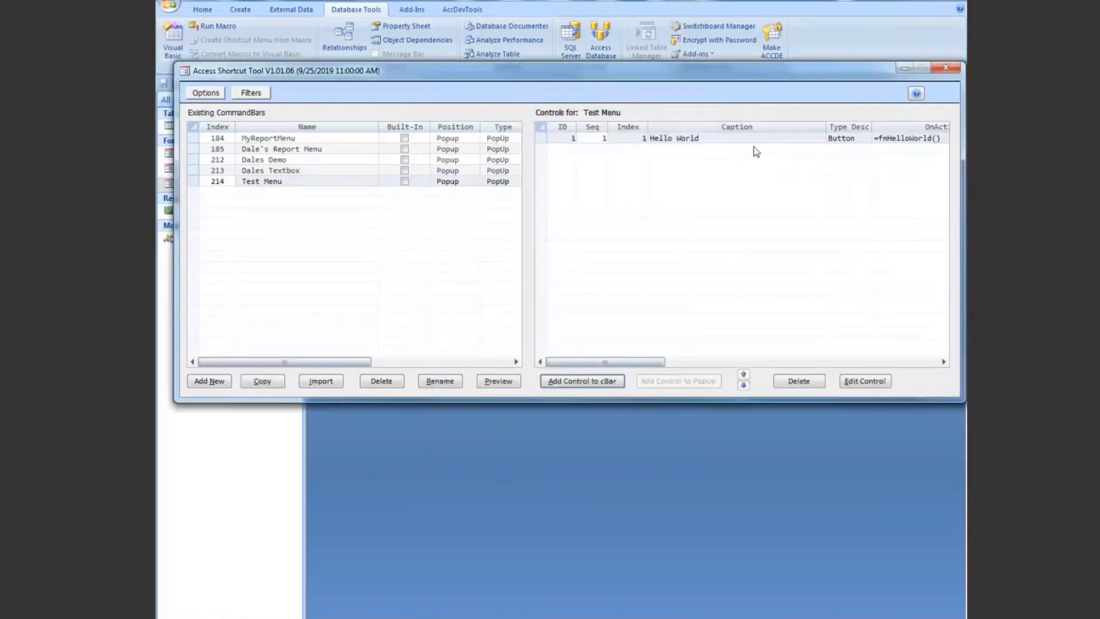
# Step: Switch to the Visual Basic editor and declare the public function fnHelloWorld in Module1, below GetExcel
pyautogui.click(904, 69)
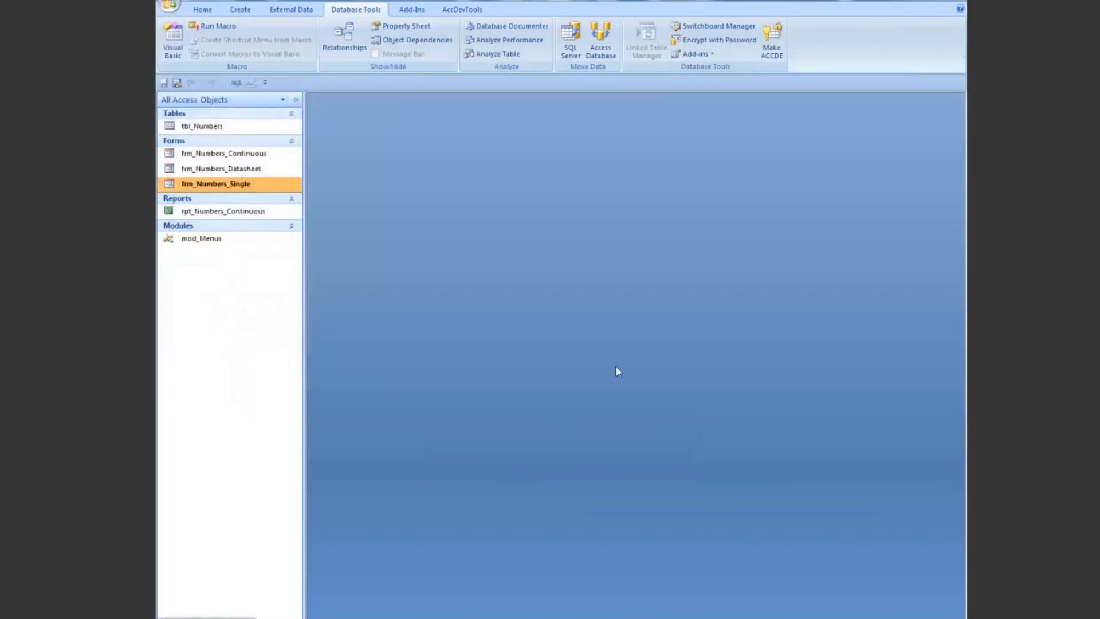
pyautogui.hotkey('alt', 'F11')
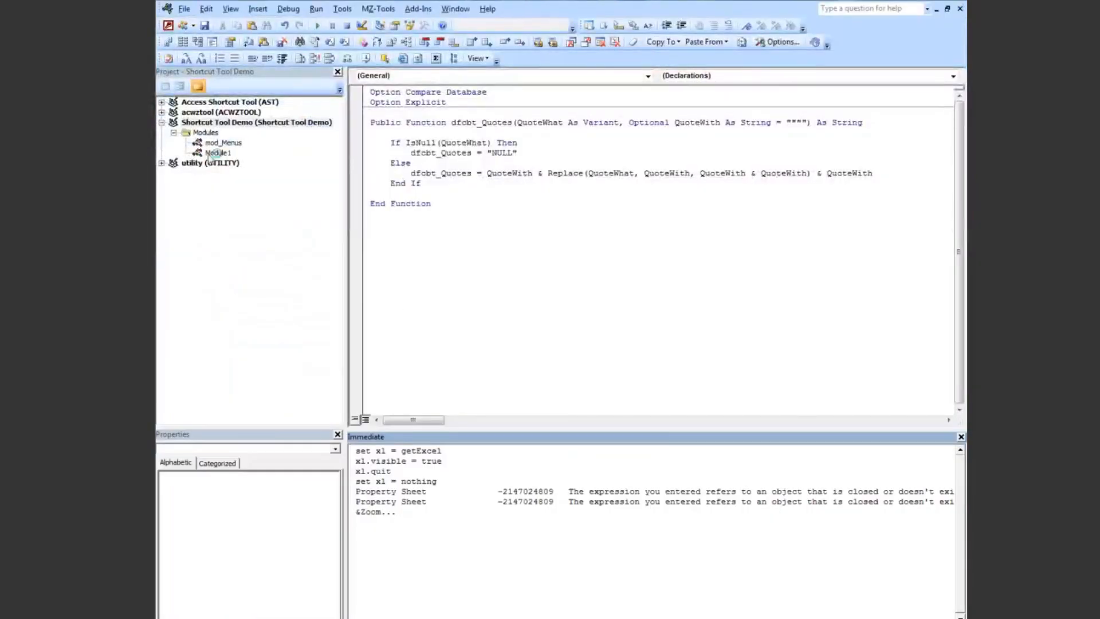
pyautogui.doubleClick(213, 153)
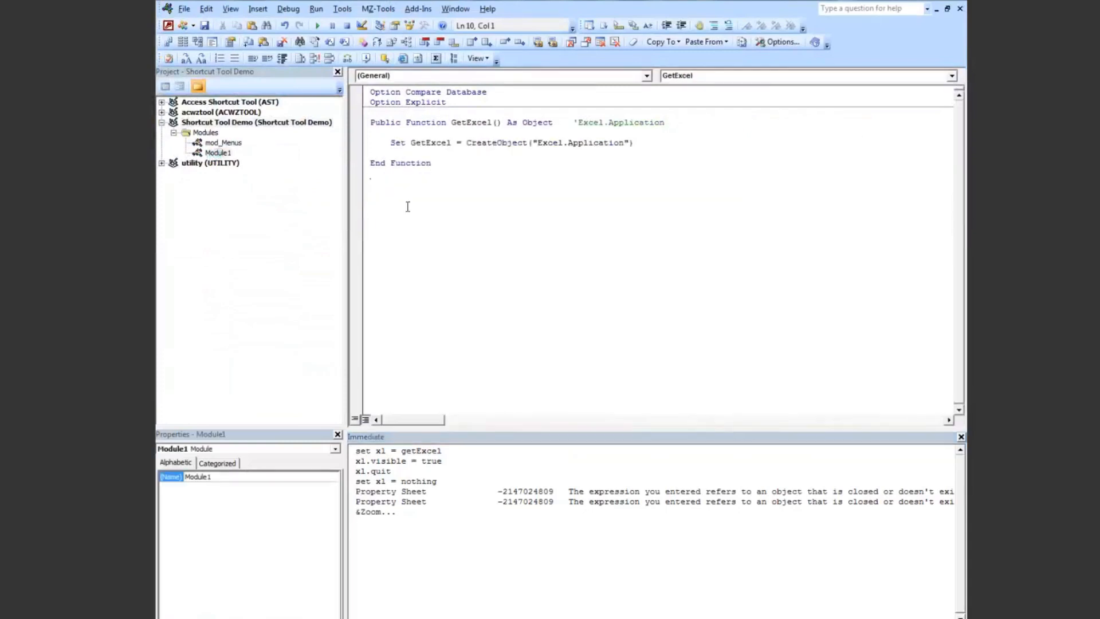
pyautogui.write('public Function fnHellowW')
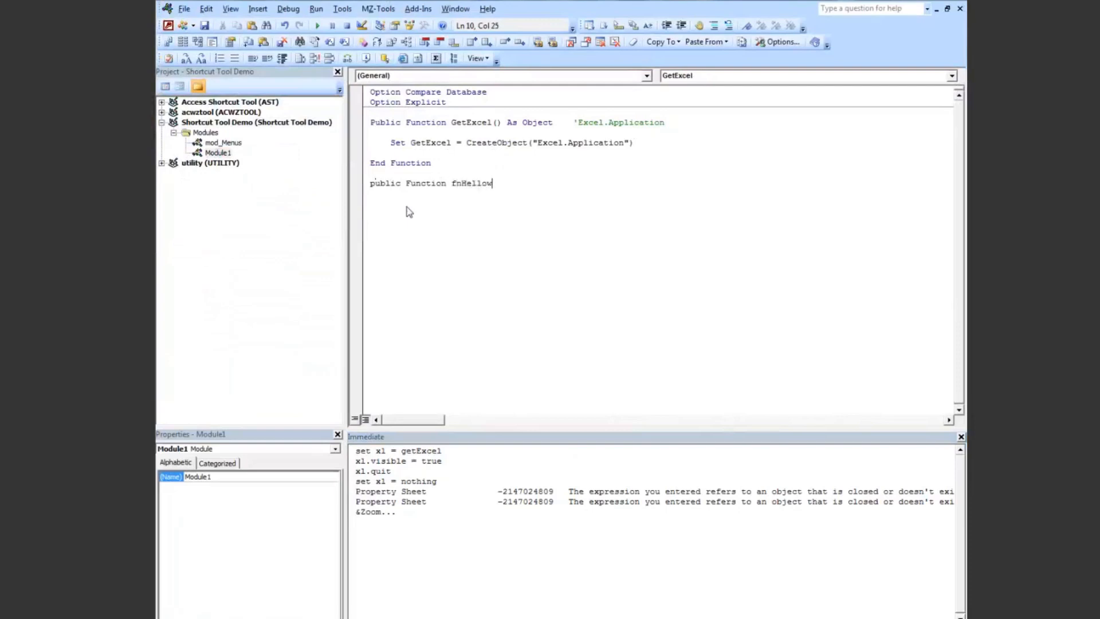
pyautogui.press('BackSpace')
pyautogui.press('BackSpace')
pyautogui.write('World')
pyautogui.press('Return')
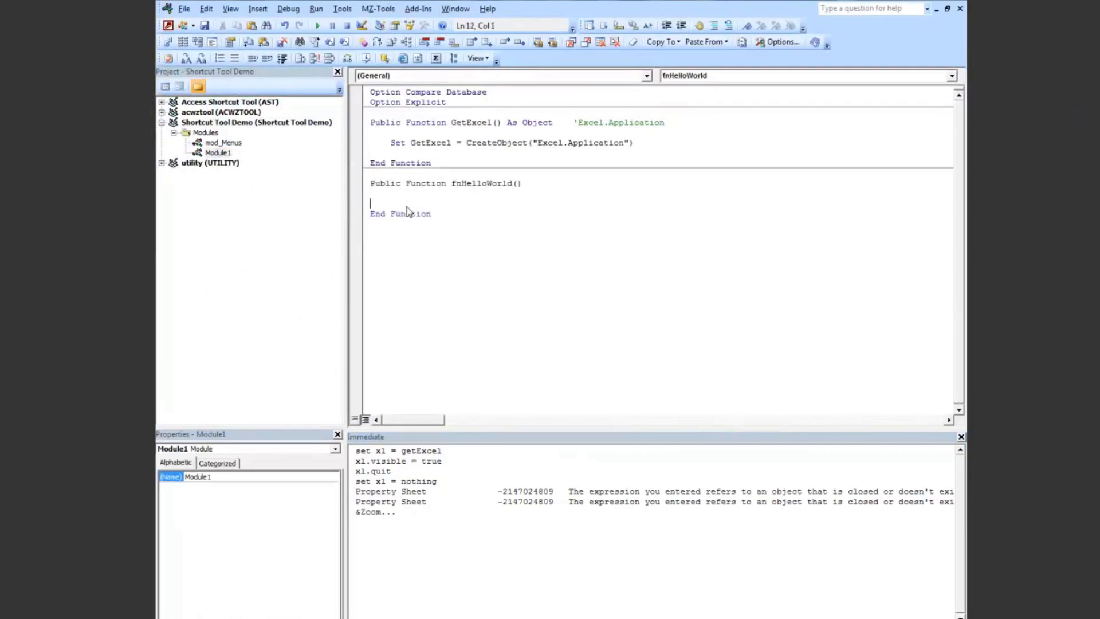
# Step: Make fnHelloWorld show a message box reading "Hello World"
pyautogui.write('msgbox ')
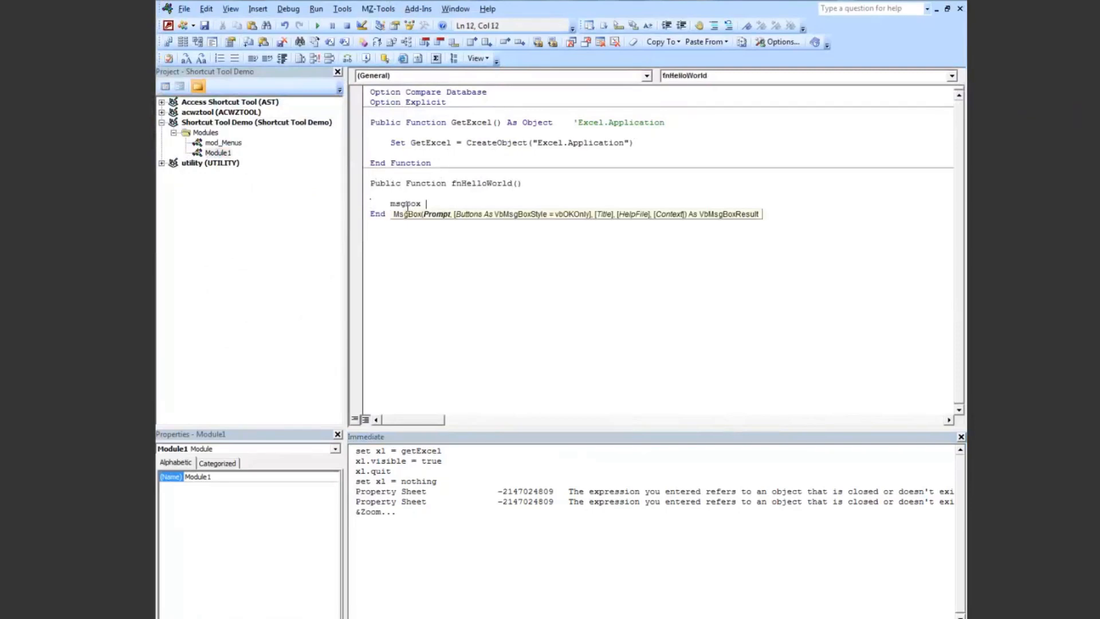
pyautogui.write('"Hello World"')
pyautogui.press('Return')
pyautogui.click(439, 223)
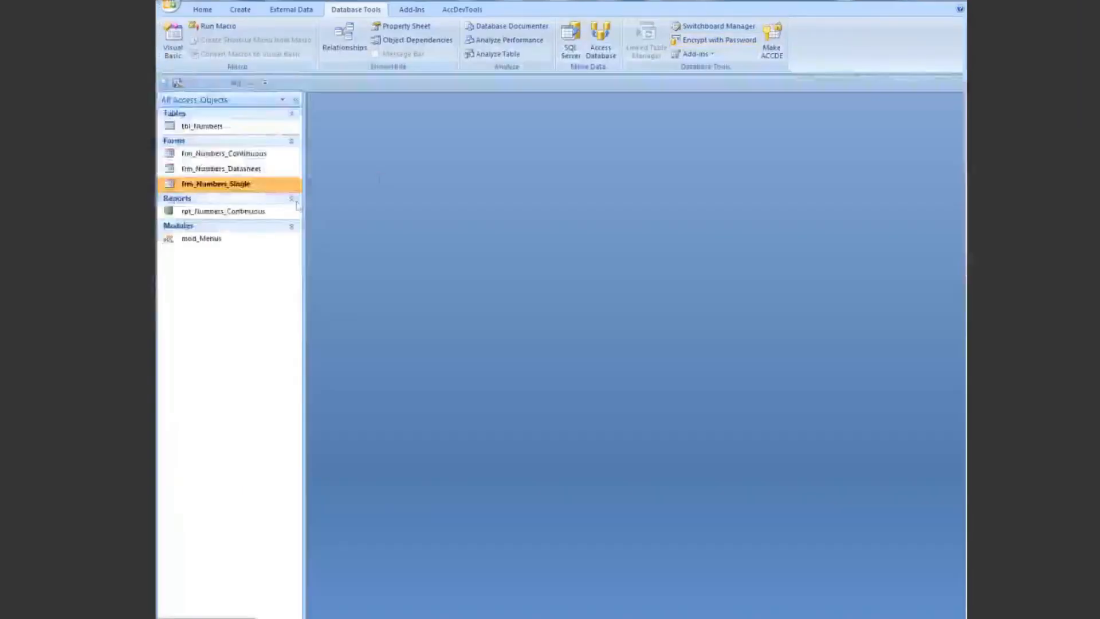
# Step: In frm_Numbers_Single, set the autoNum text box's Shortcut Menu Bar to Test Menu and return to Form View
pyautogui.doubleClick(233, 190)
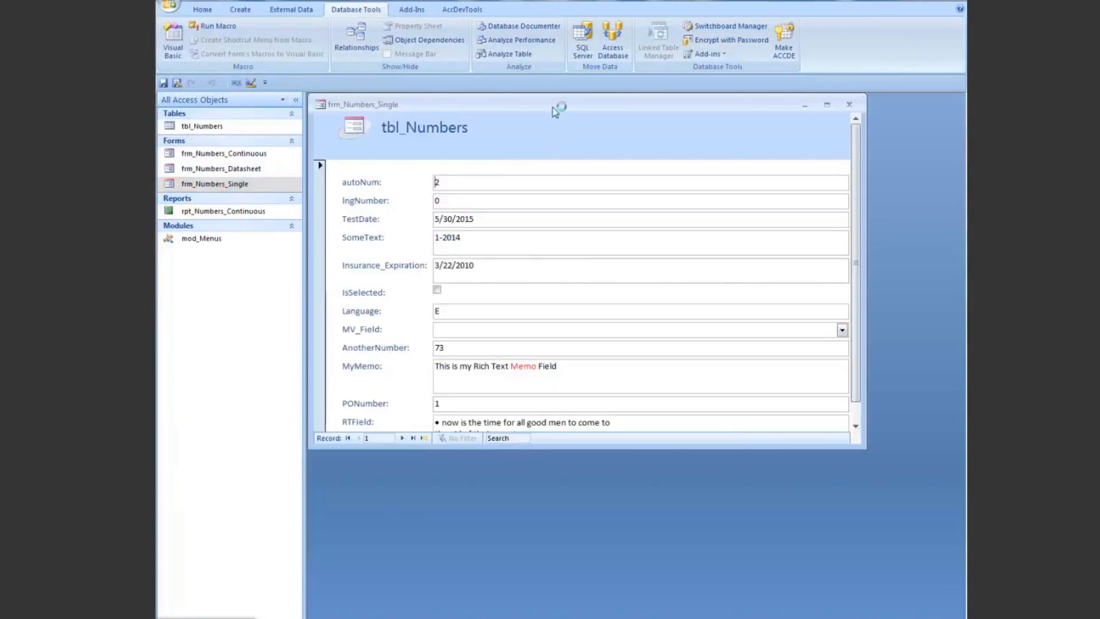
pyautogui.rightClick(553, 104)
pyautogui.click(596, 183)
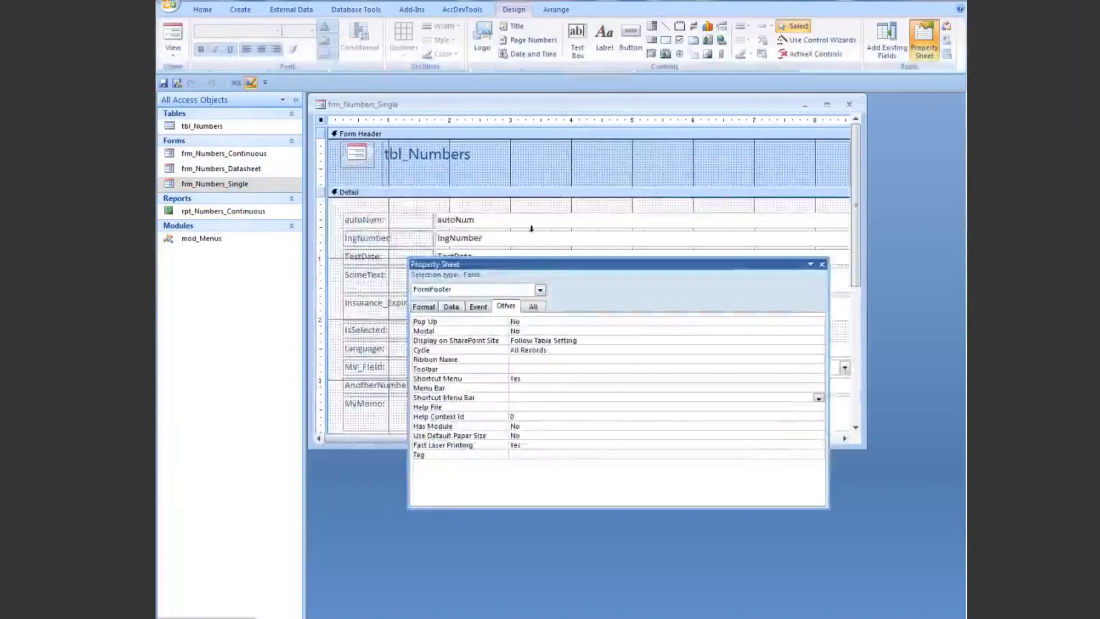
pyautogui.click(527, 225)
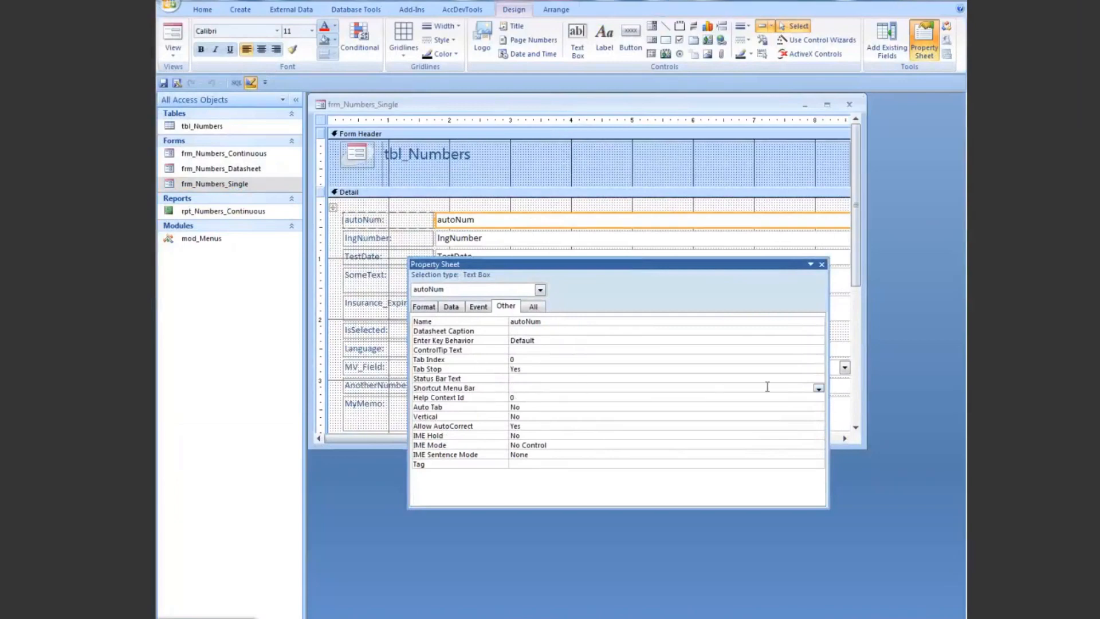
pyautogui.click(818, 388)
pyautogui.rightClick(532, 104)
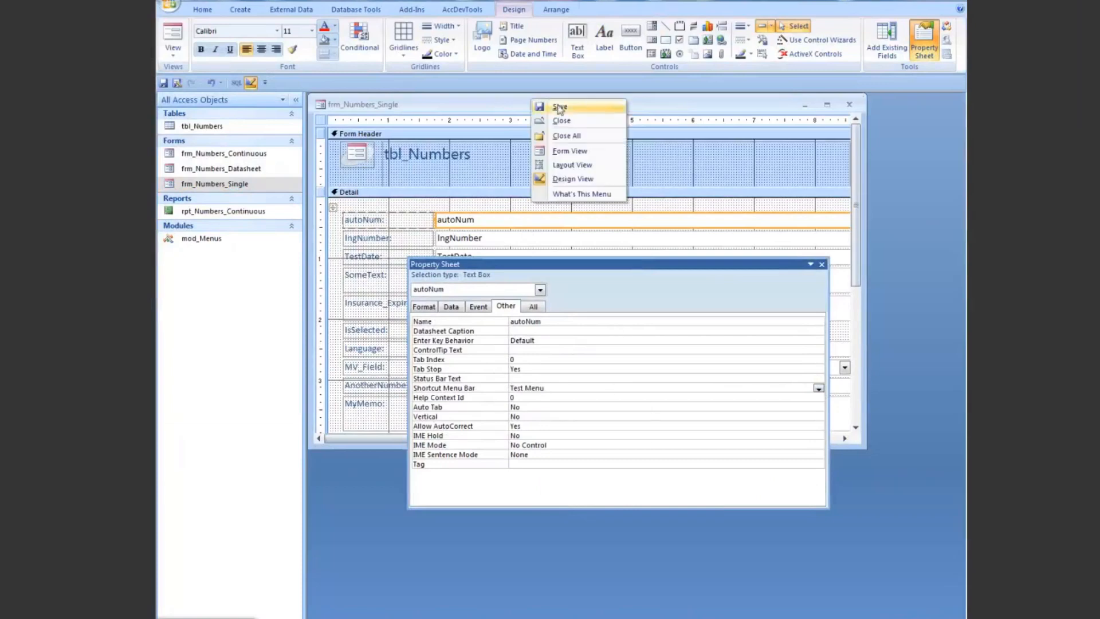
pyautogui.click(572, 153)
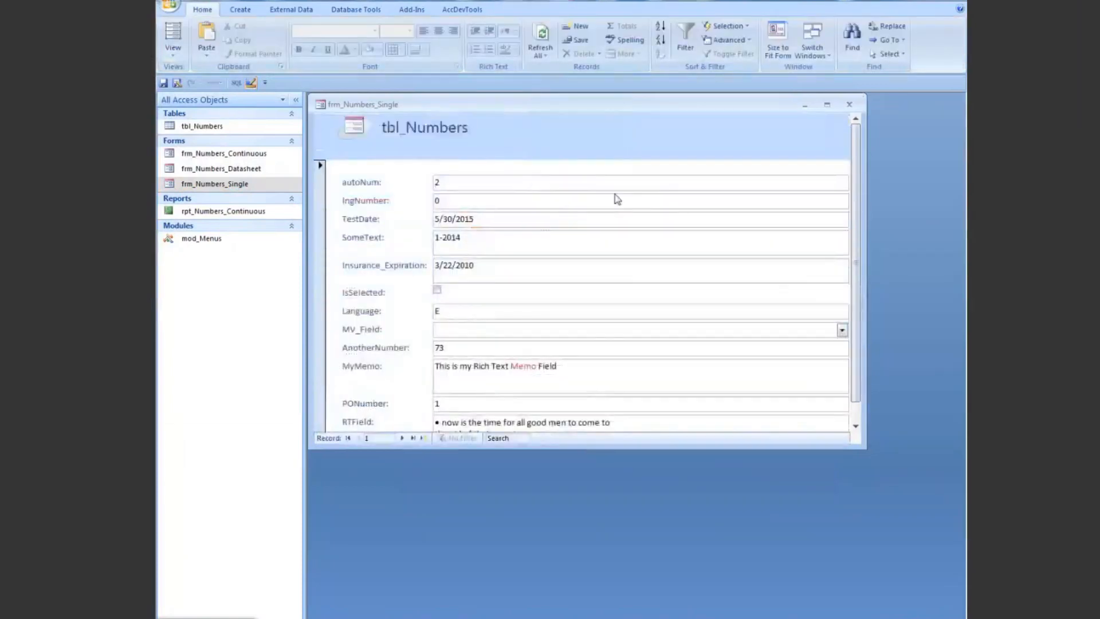
# Step: Run Hello World from the autoNum field's shortcut menu and close the form without saving its design changes
pyautogui.rightClick(560, 181)
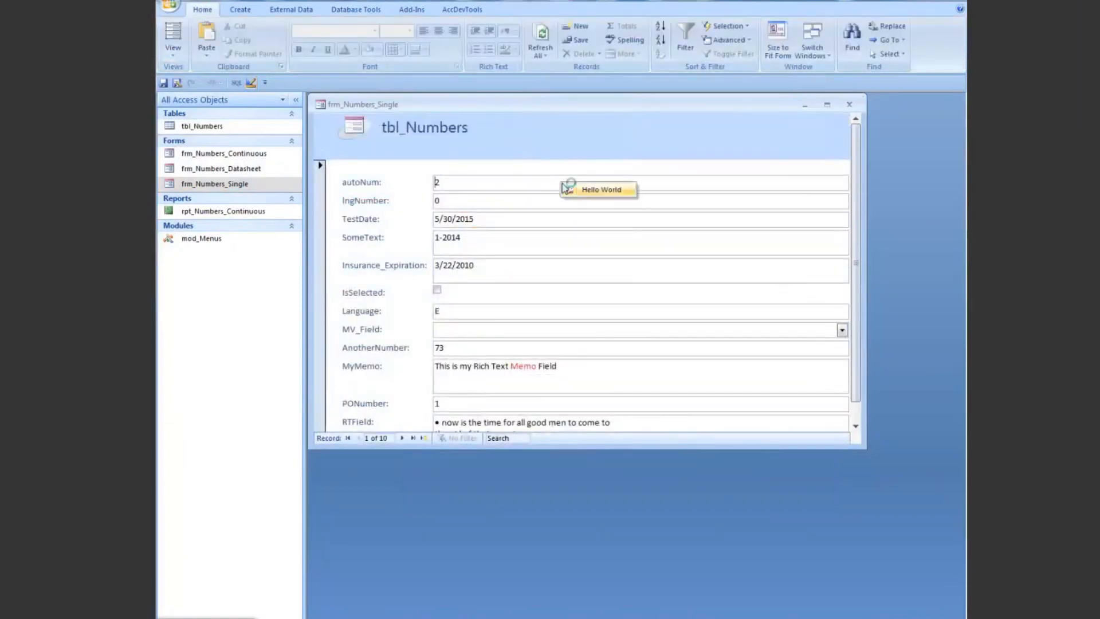
pyautogui.click(599, 192)
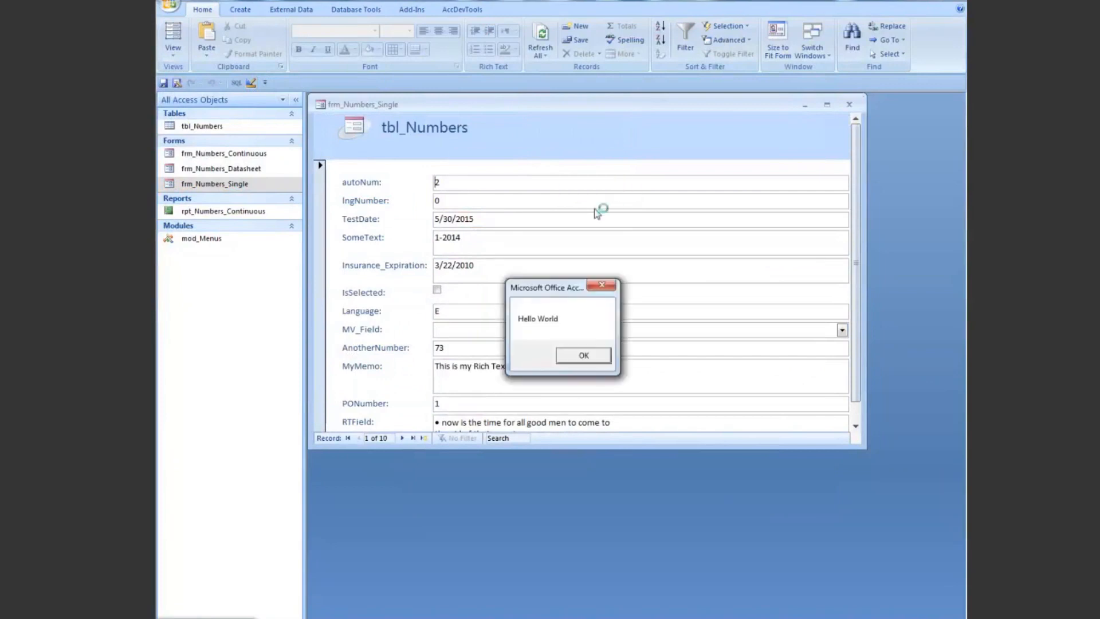
pyautogui.click(581, 354)
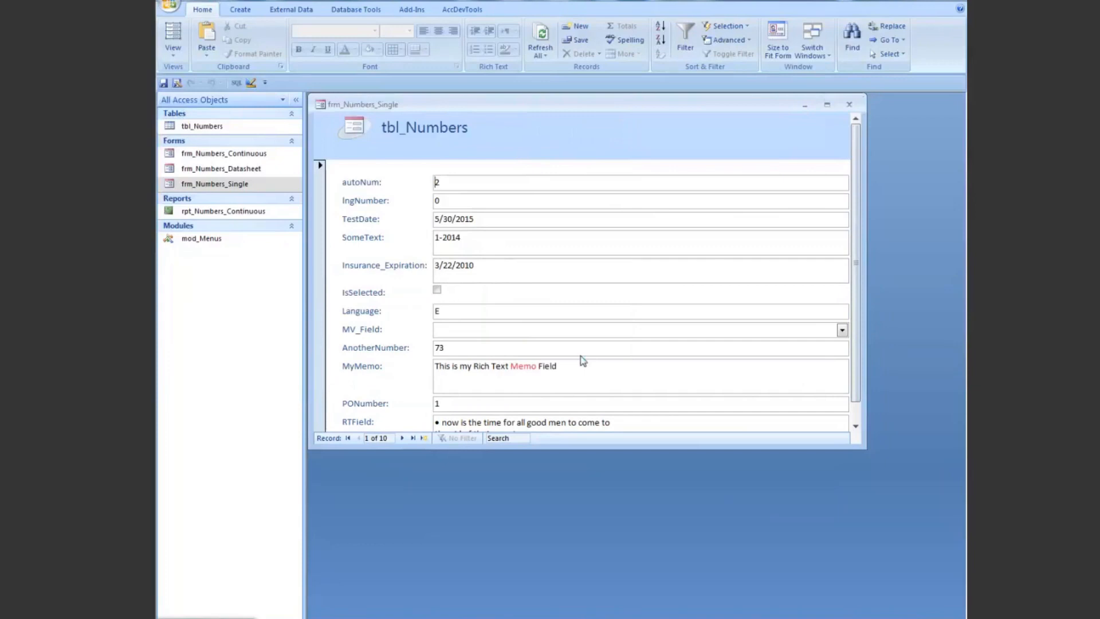
pyautogui.click(849, 105)
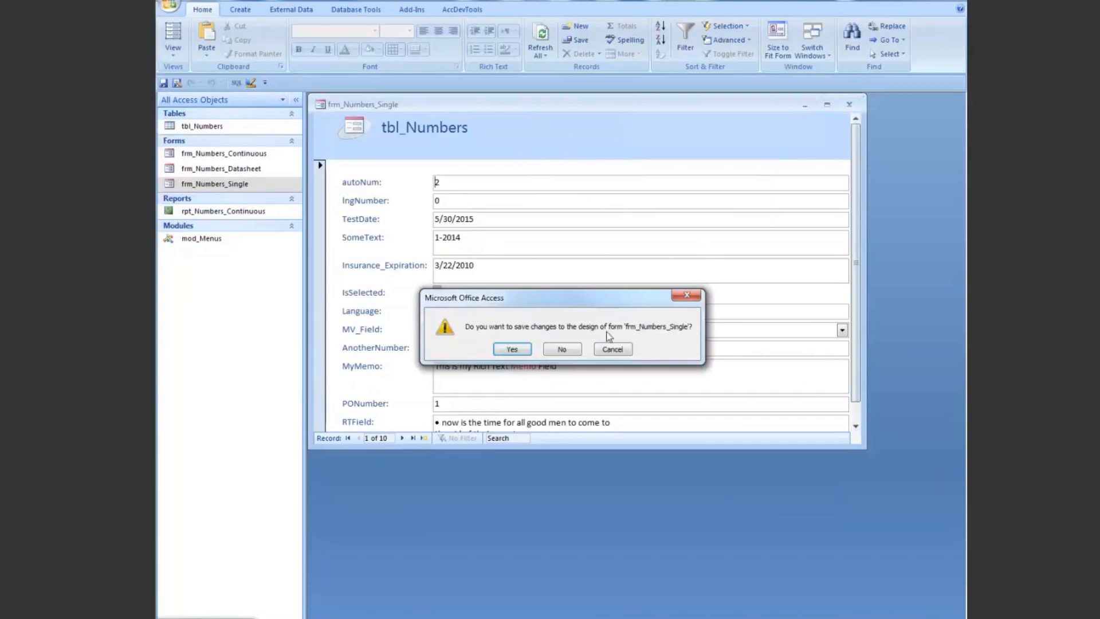
pyautogui.click(563, 350)
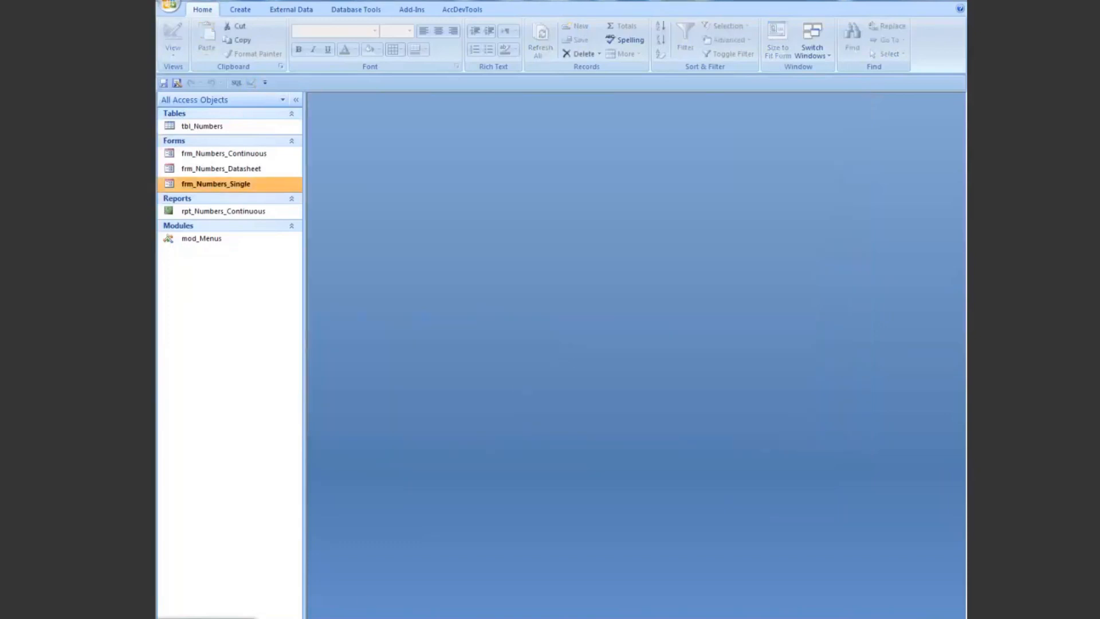
# Step: Return to the Access Shortcut Tool window and bring up its help options
pyautogui.click(207, 617)
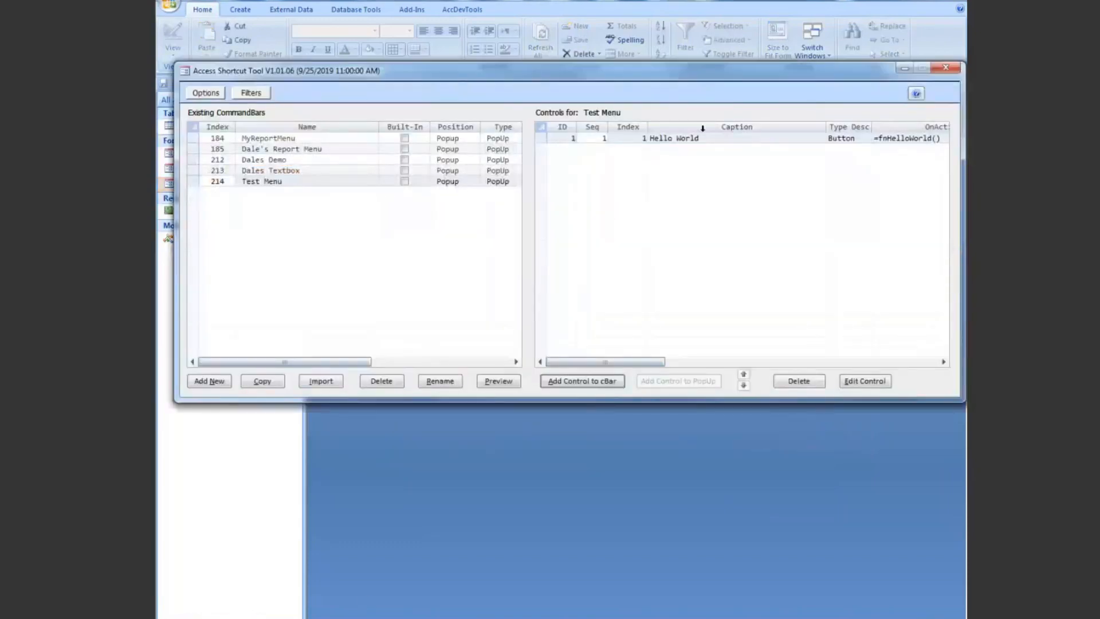
pyautogui.moveTo(715, 73); pyautogui.dragTo(708, 105)
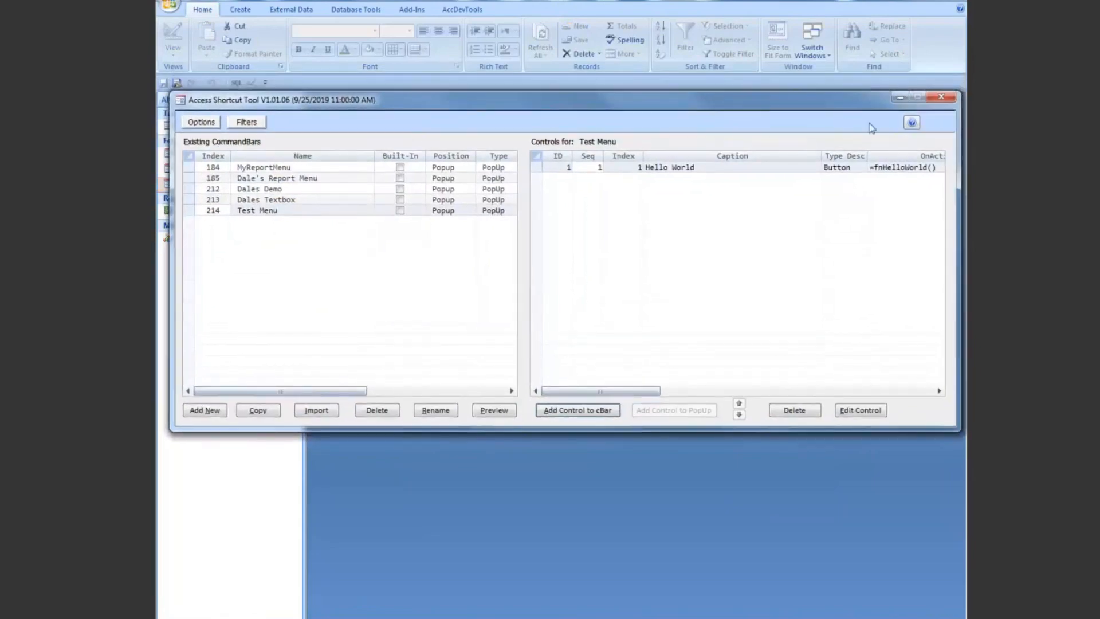
pyautogui.click(911, 124)
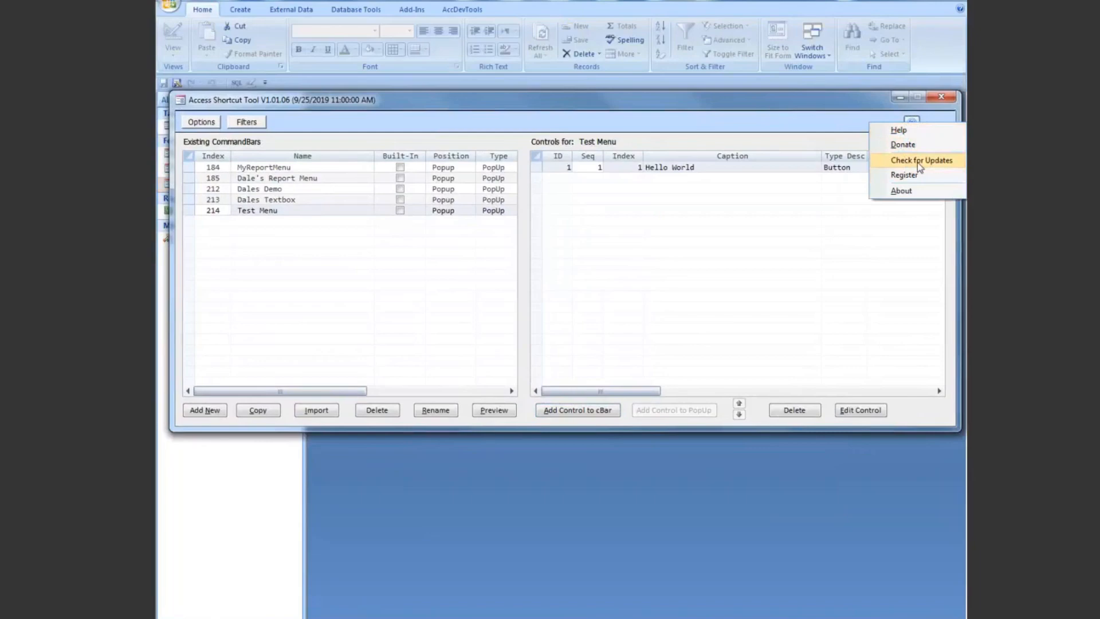
# Step: View the Access Shortcut Tool's About information and close it
pyautogui.click(901, 193)
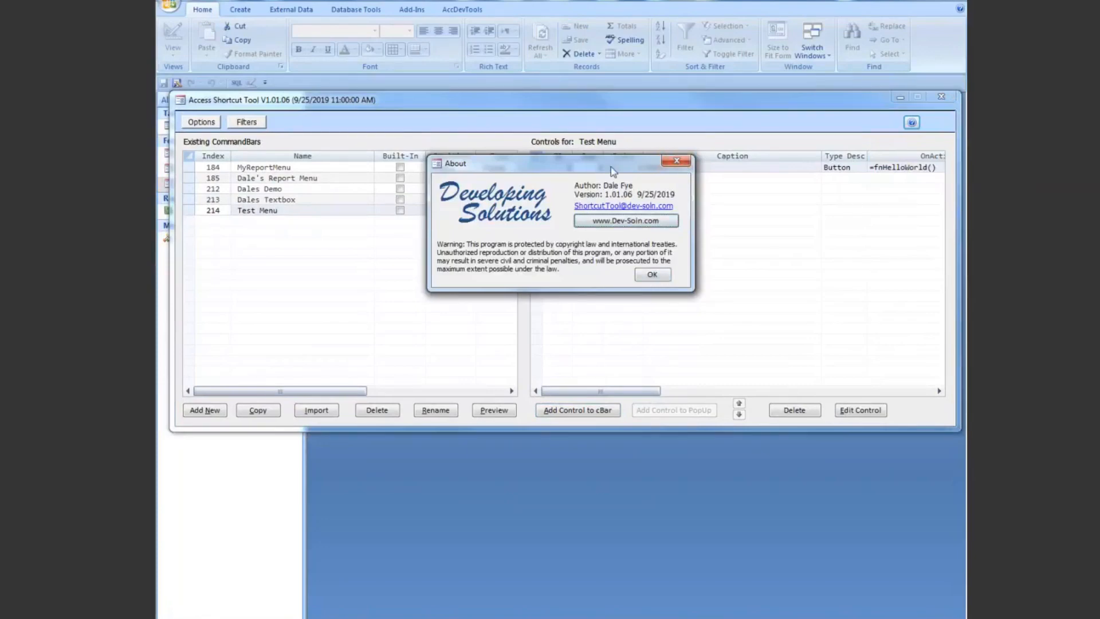
pyautogui.click(678, 162)
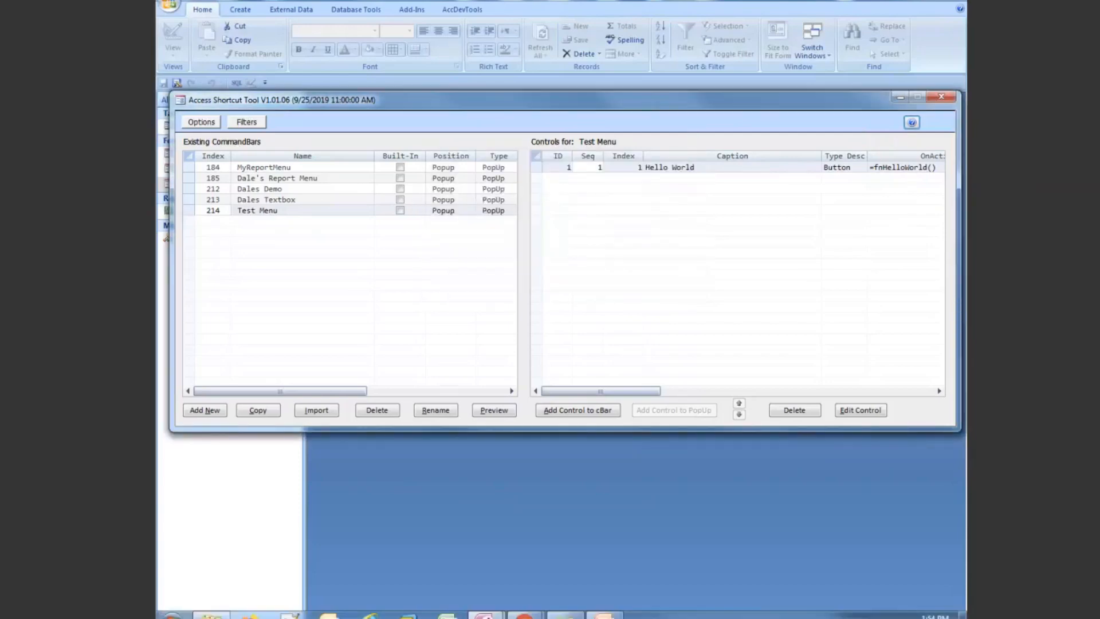
# Step: Switch to the PowerPoint presentation and display slide 16, Articles and Other Resources
pyautogui.moveTo(604, 615)
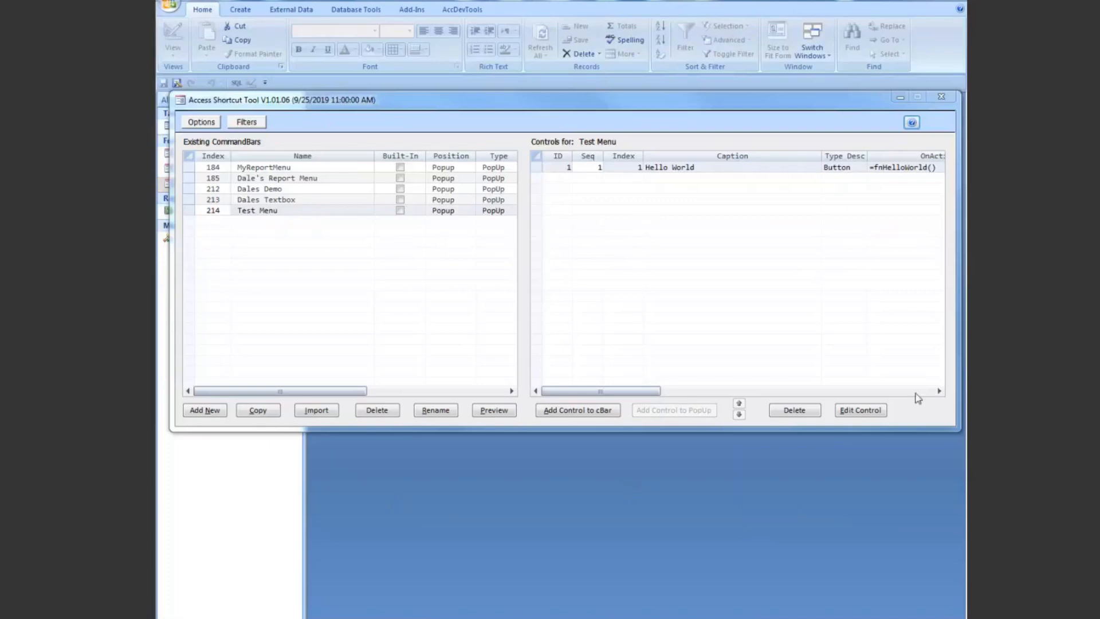
pyautogui.moveTo(468, 617)
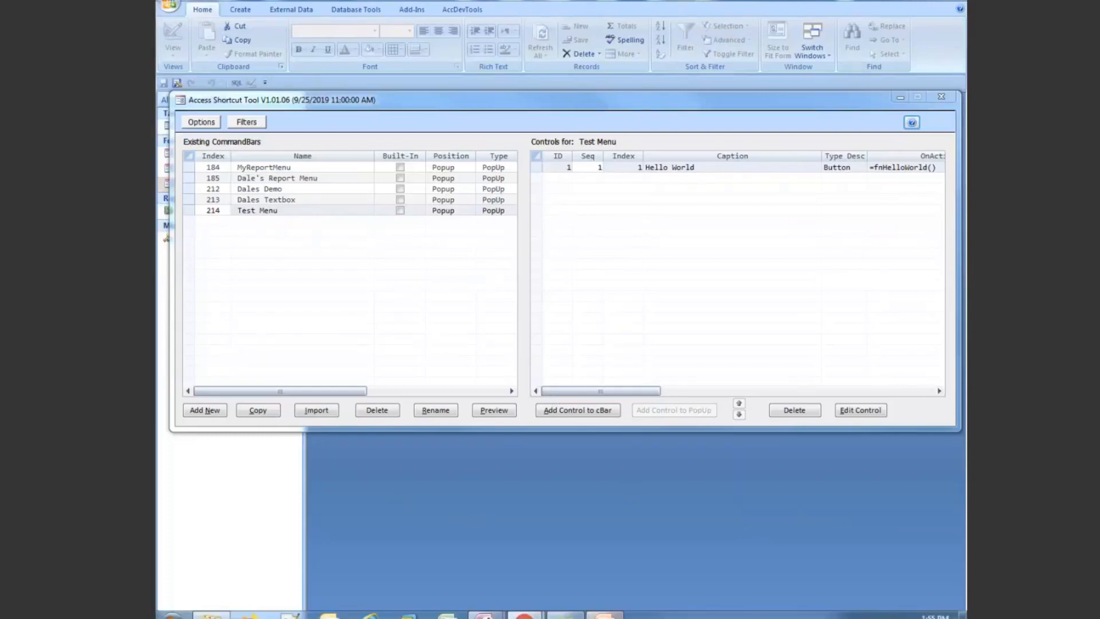
pyautogui.click(604, 615)
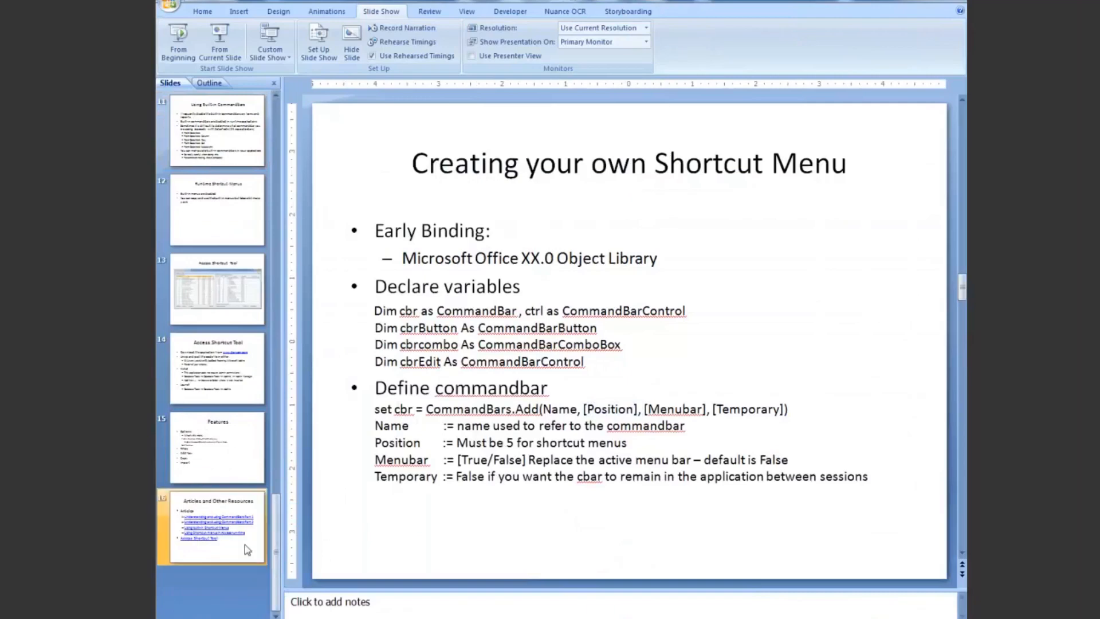
pyautogui.click(224, 516)
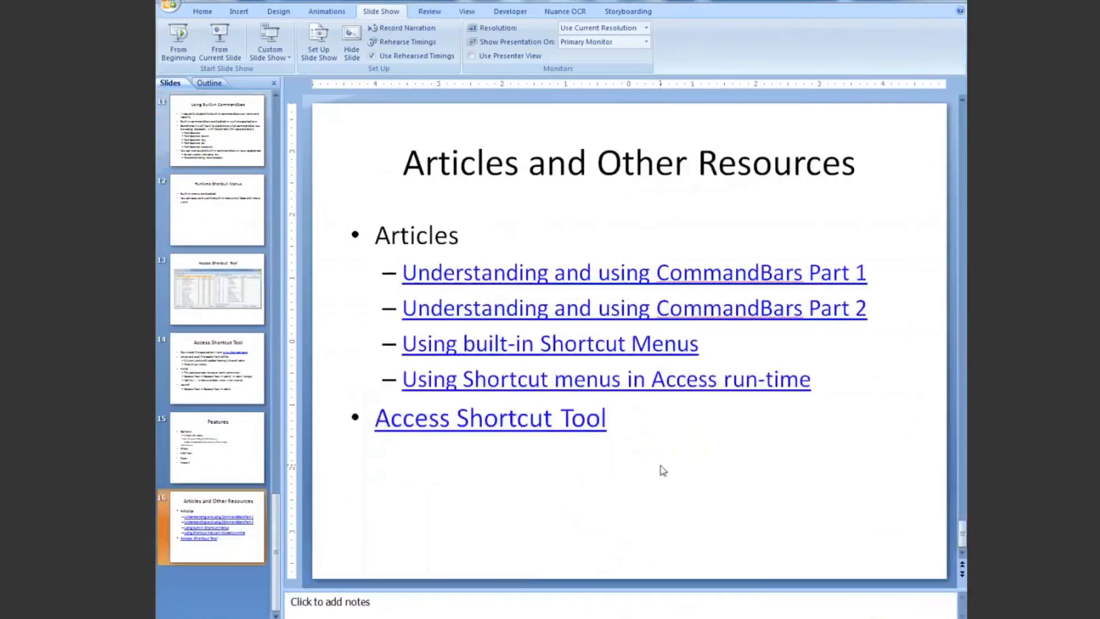
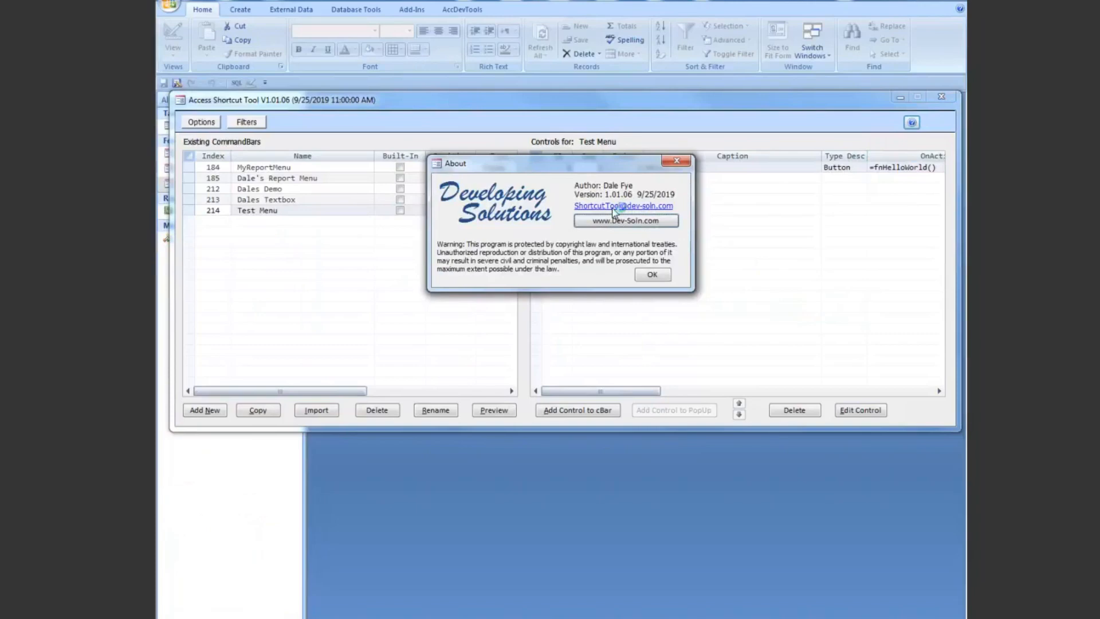
# Step: Close the About information, minimize the Access Shortcut Tool, and open frm_Numbers_Single in Design View
pyautogui.click(651, 274)
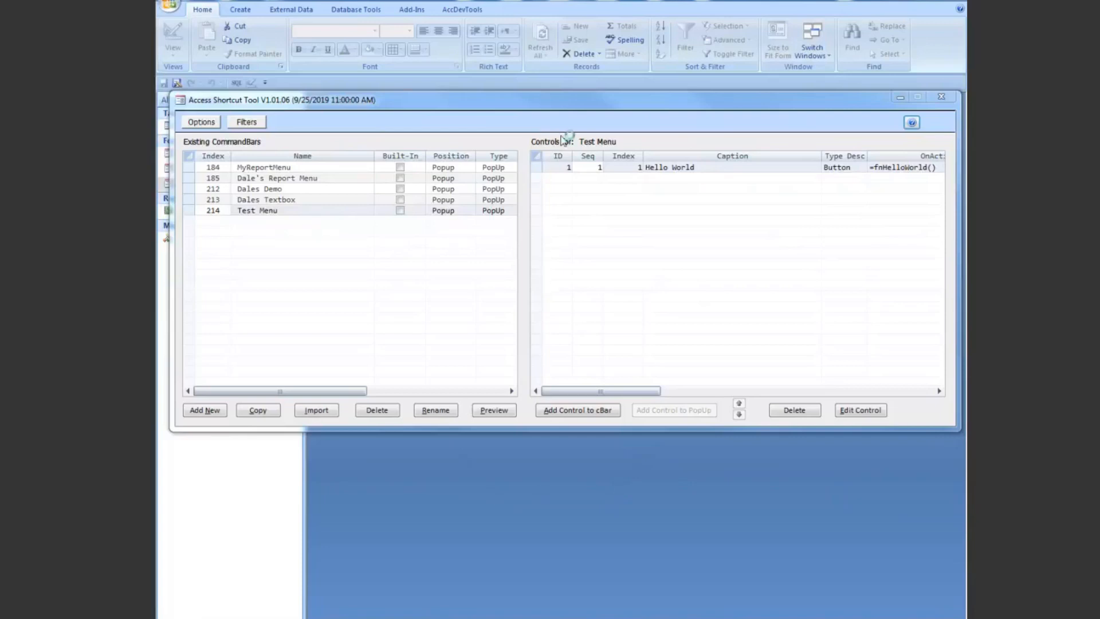
pyautogui.click(900, 98)
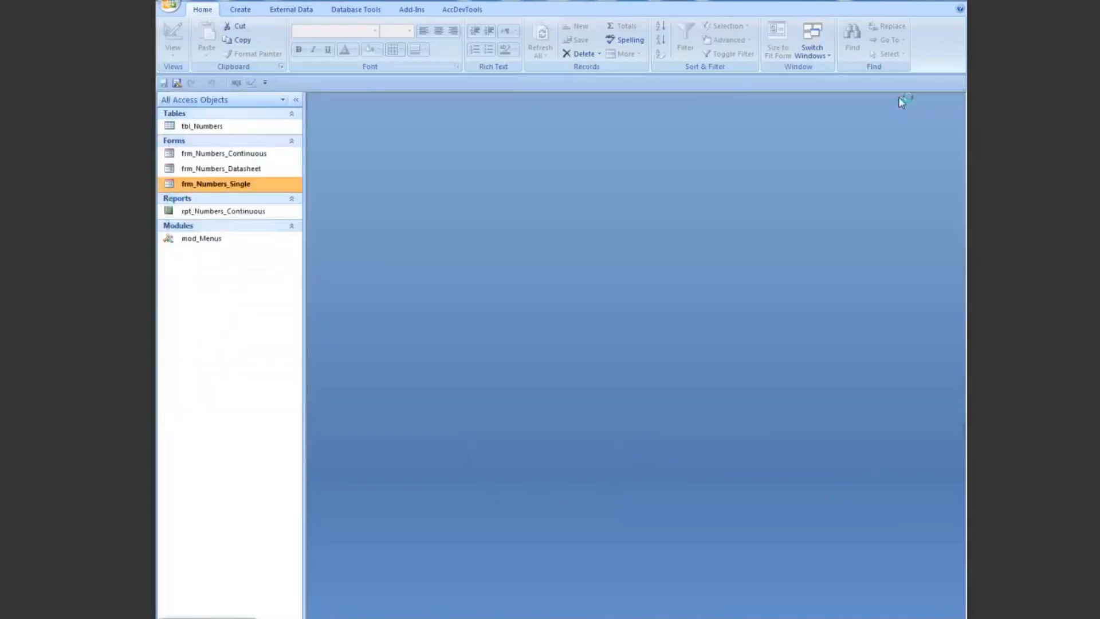
pyautogui.rightClick(211, 184)
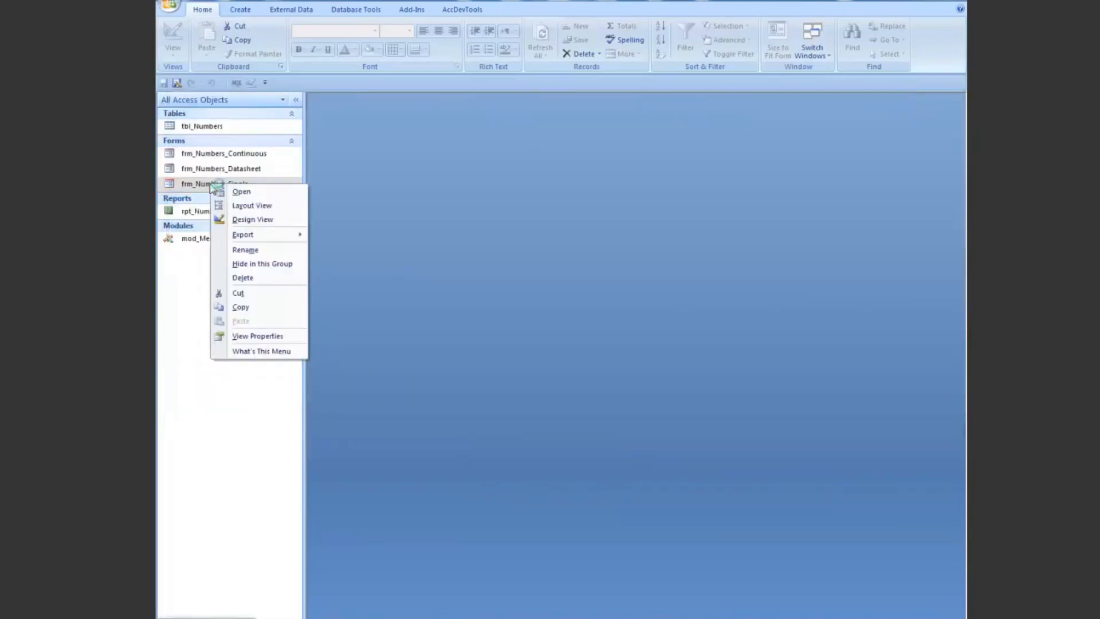
pyautogui.click(252, 219)
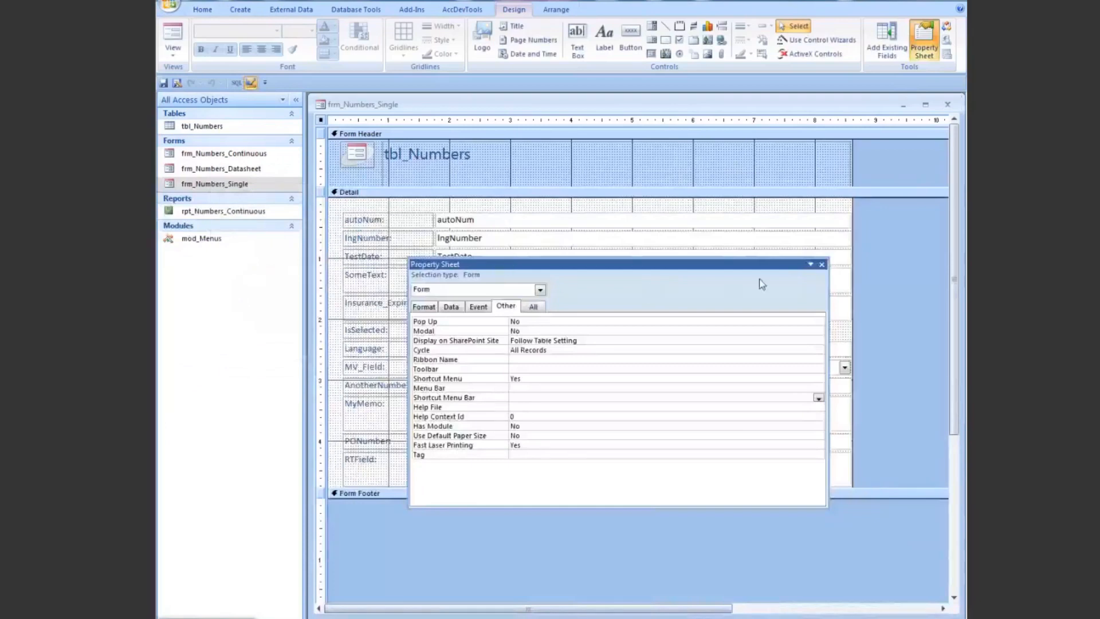
# Step: Set the form's Shortcut Menu property to No and close the property sheet
pyautogui.moveTo(751, 263); pyautogui.dragTo(737, 184)
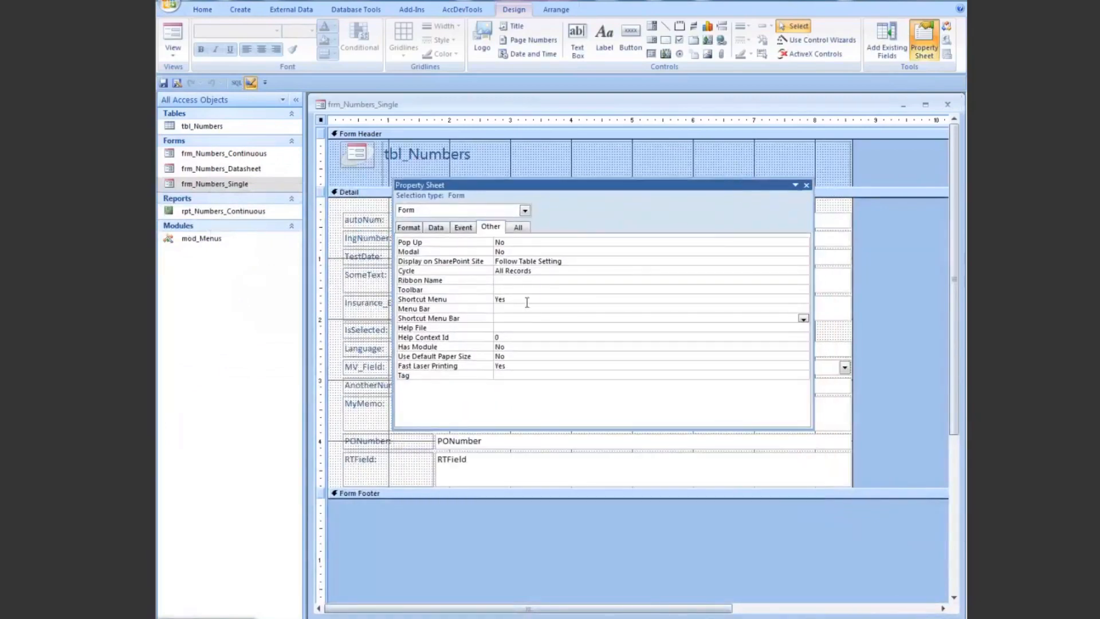
pyautogui.moveTo(540, 184); pyautogui.dragTo(619, 214)
pyautogui.click(547, 329)
pyautogui.doubleClick(545, 329)
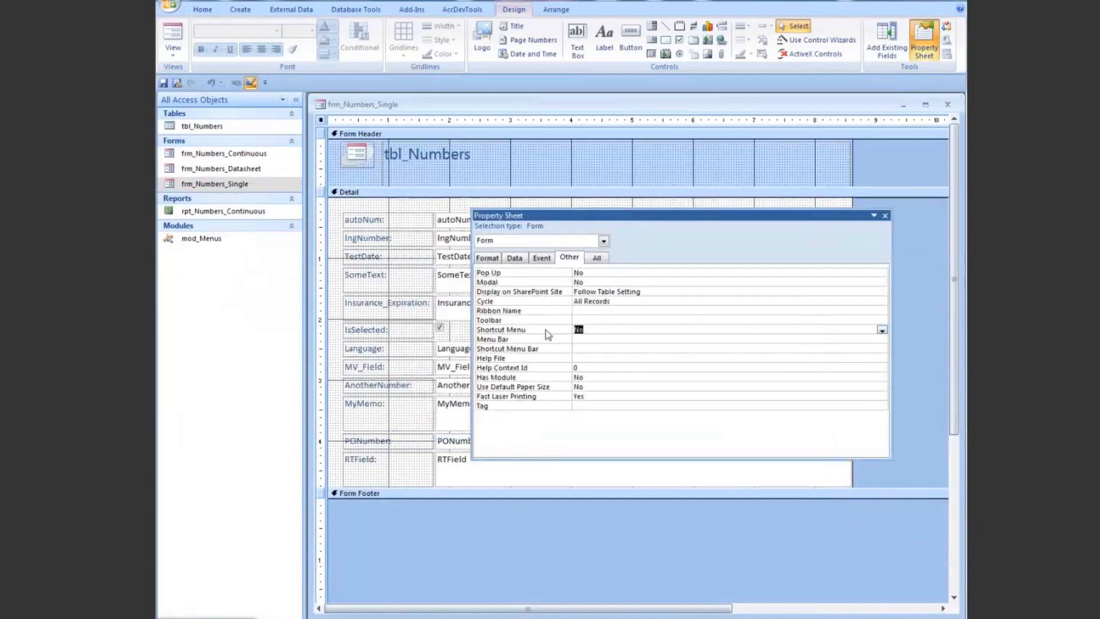
pyautogui.click(885, 216)
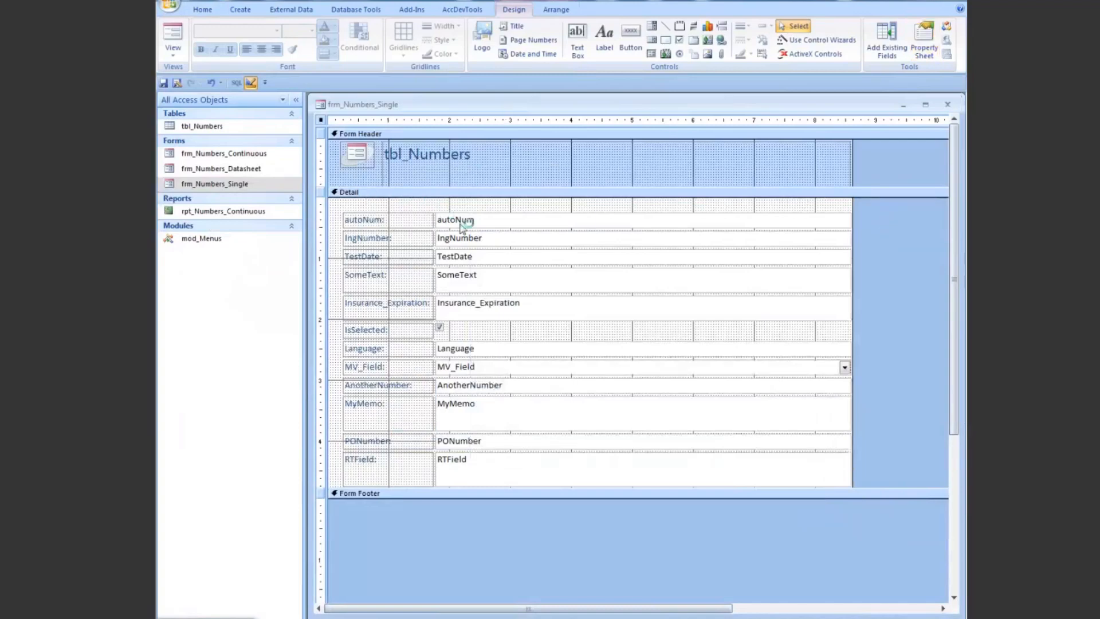
# Step: Set the Shortcut Menu Bar property of the lngNumber text box to Test Menu
pyautogui.doubleClick(496, 225)
pyautogui.click(455, 239)
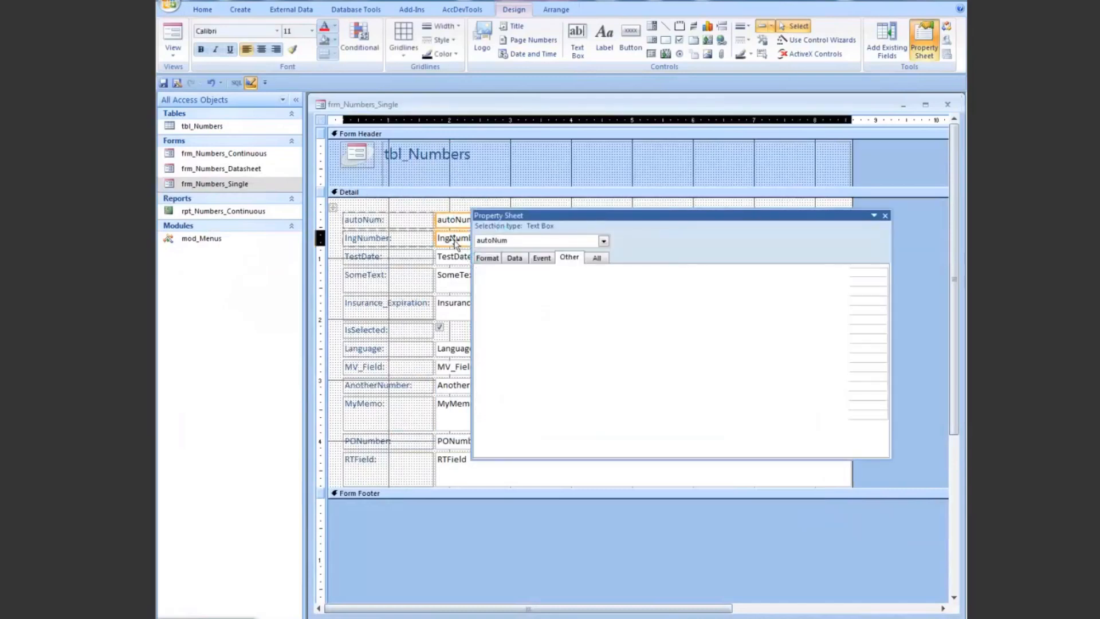
pyautogui.click(453, 260)
pyautogui.click(453, 280)
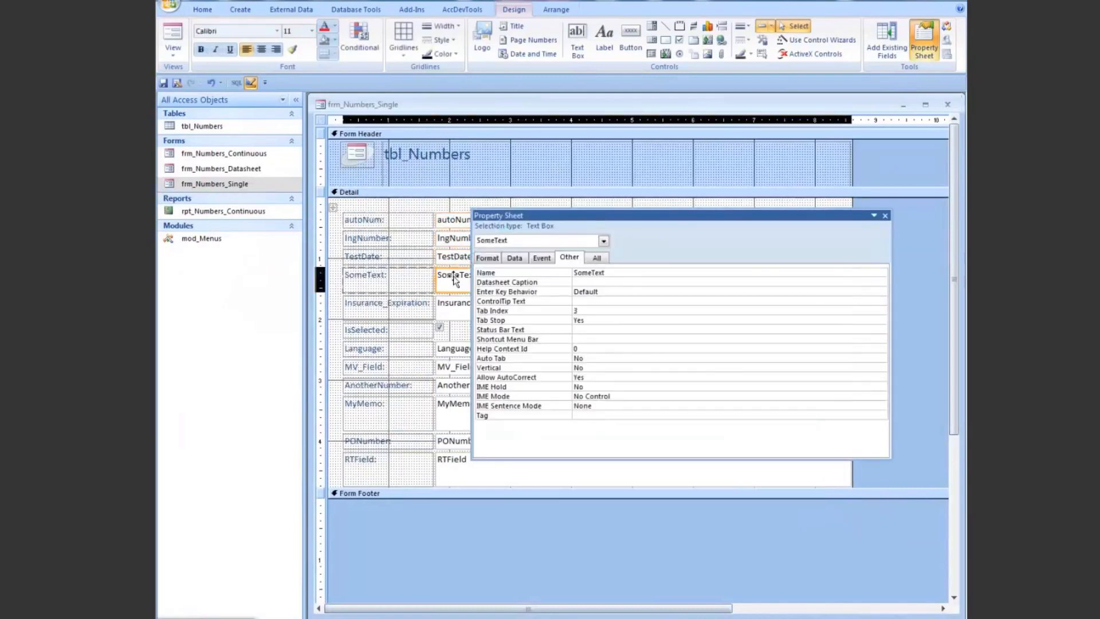
pyautogui.keyDown('shift'); pyautogui.click(454, 310); pyautogui.keyUp('shift')
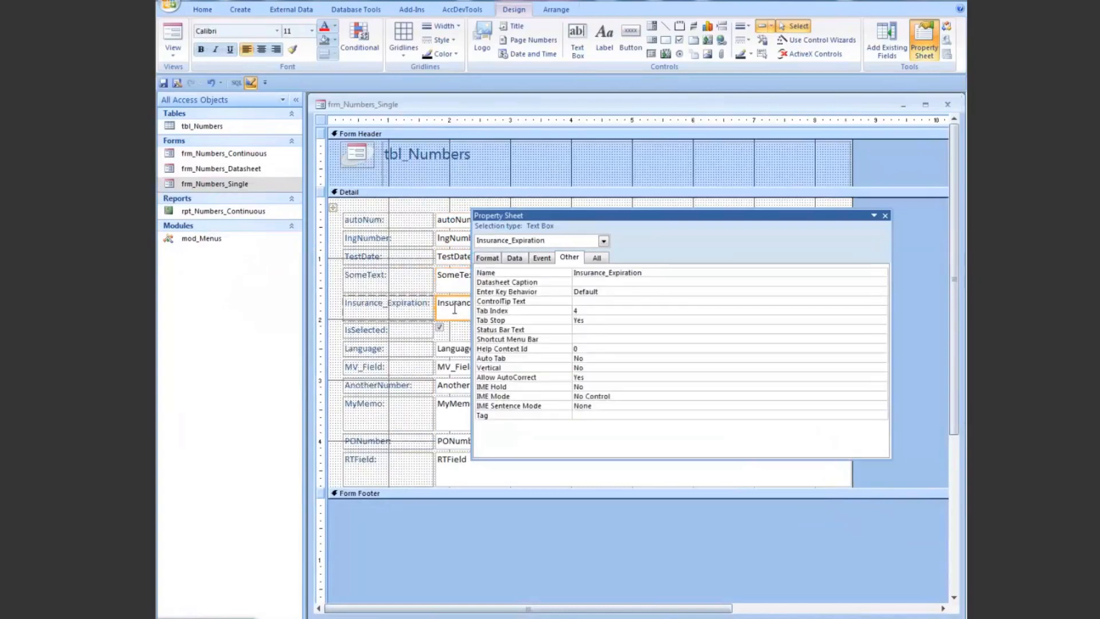
pyautogui.click(454, 241)
pyautogui.click(596, 339)
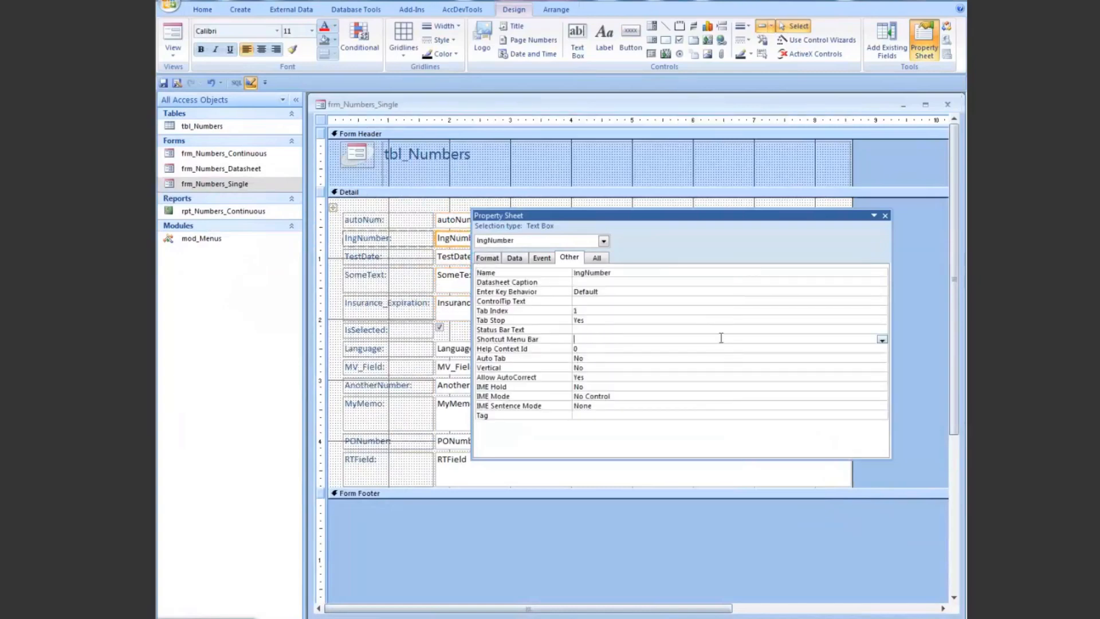
pyautogui.click(882, 340)
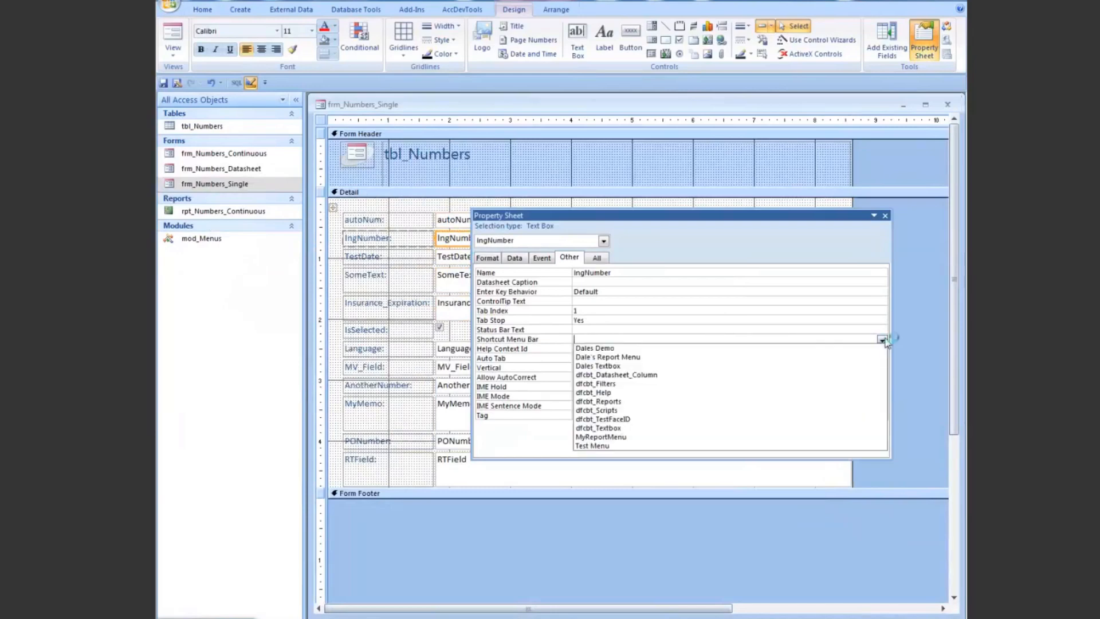
pyautogui.click(636, 445)
# Step: Test the lngNumber field and record selector in Form View, and close the form without saving its design changes
pyautogui.rightClick(533, 107)
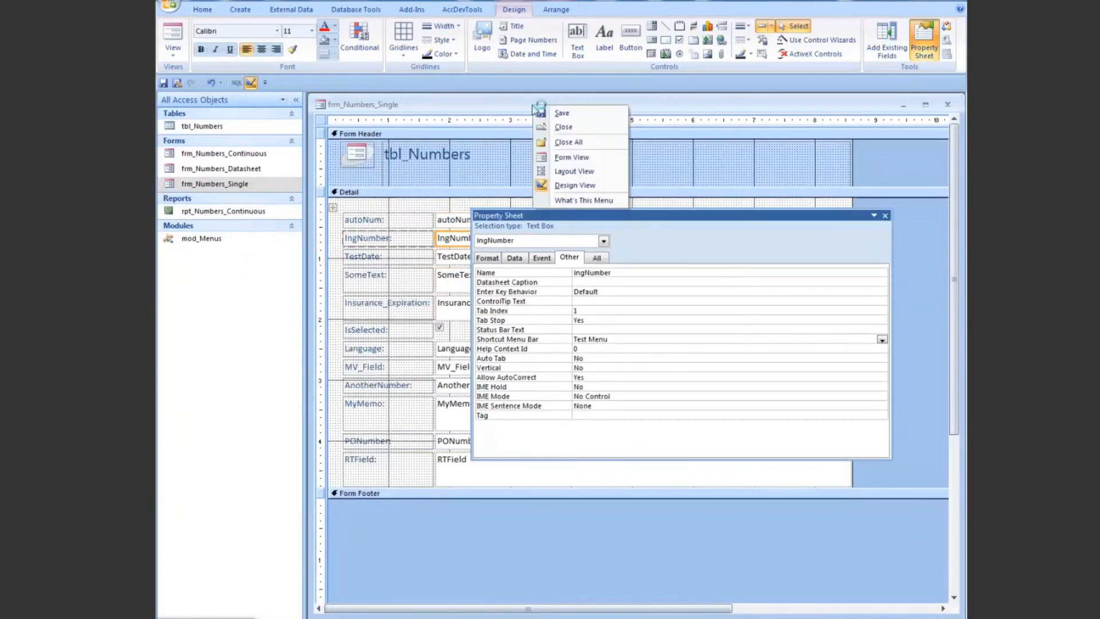
pyautogui.click(571, 157)
pyautogui.click(486, 202)
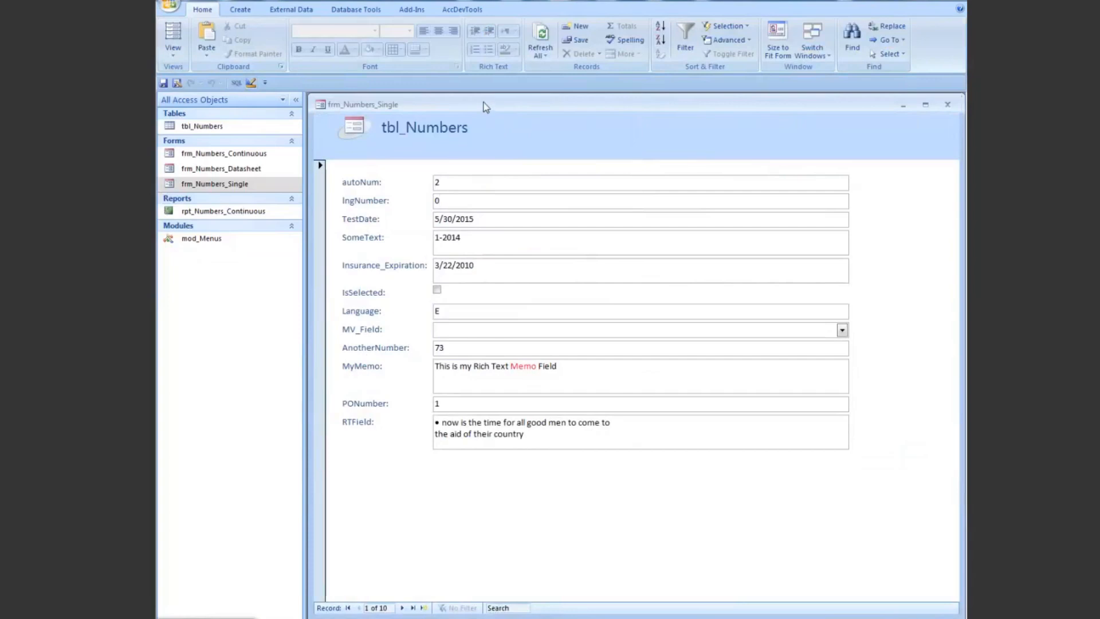
pyautogui.click(319, 242)
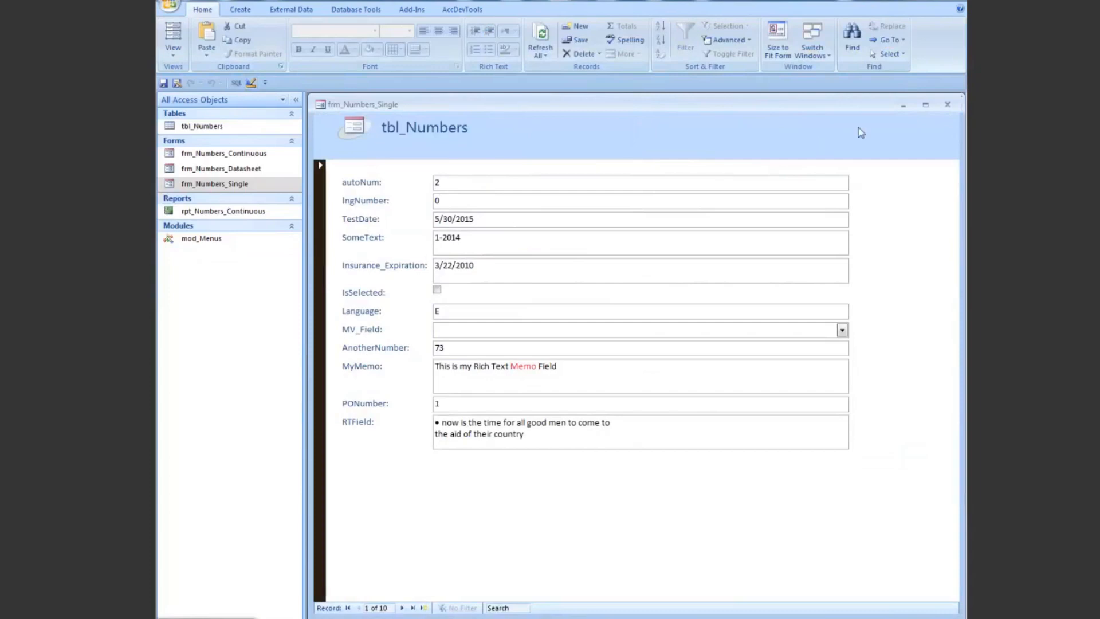
pyautogui.click(947, 105)
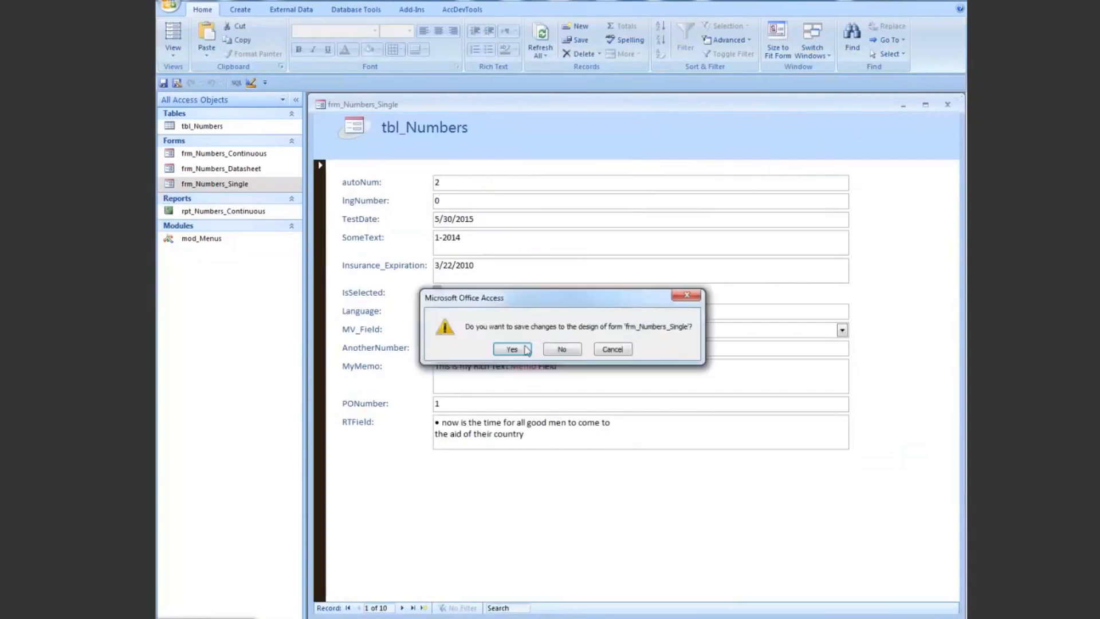
pyautogui.click(558, 351)
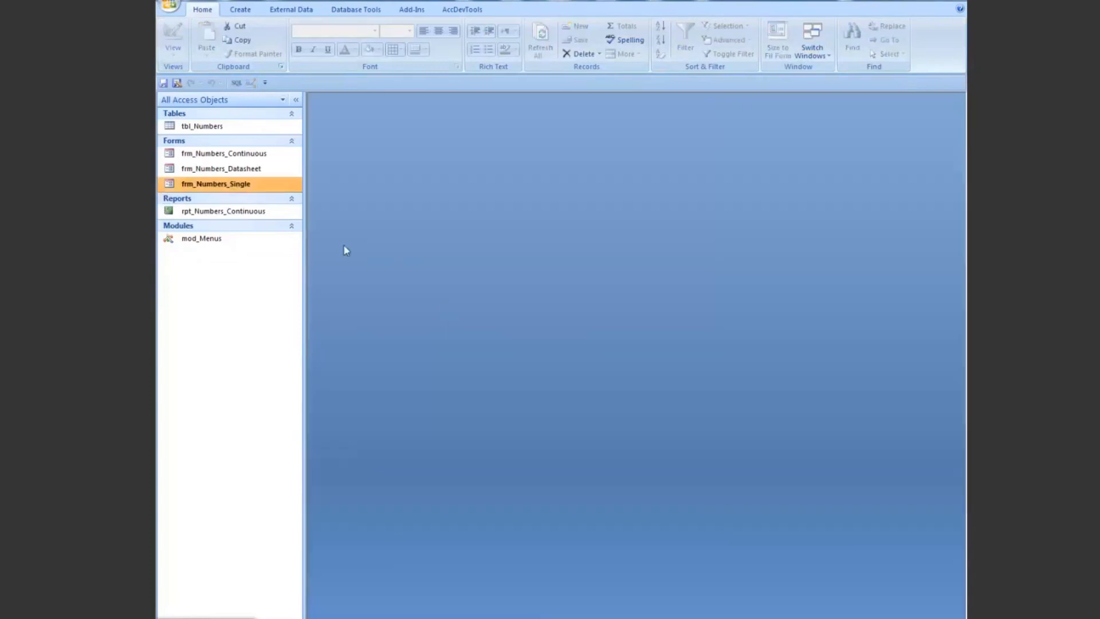
# Step: Reopen frm_Numbers_Single in Design View and assign Test Menu as the lngNumber text box's Shortcut Menu Bar
pyautogui.rightClick(212, 186)
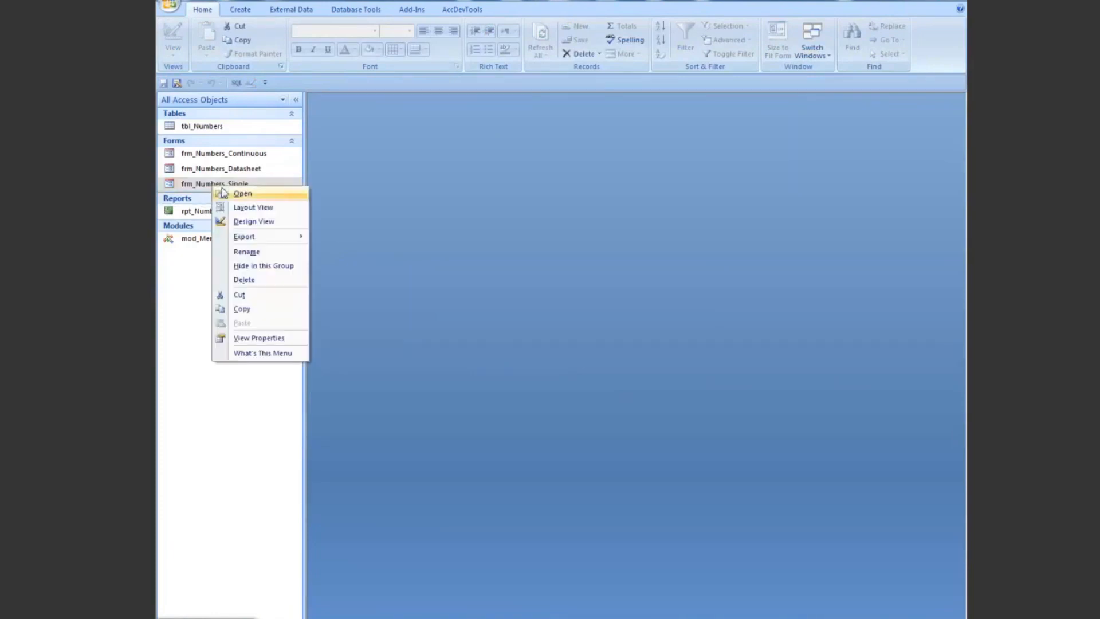
pyautogui.click(246, 220)
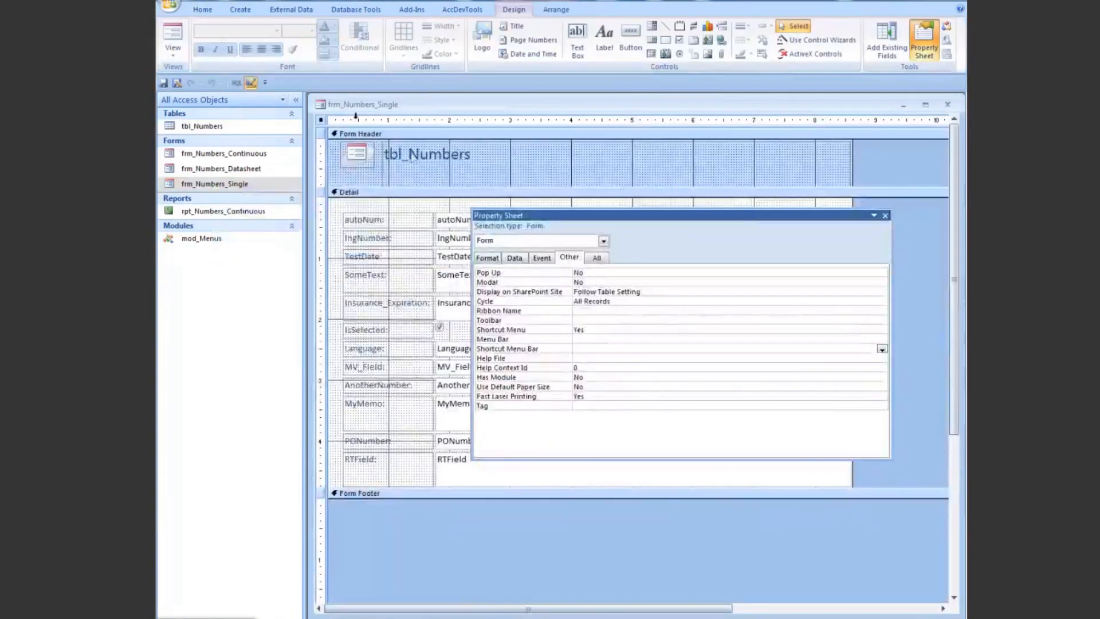
pyautogui.click(593, 329)
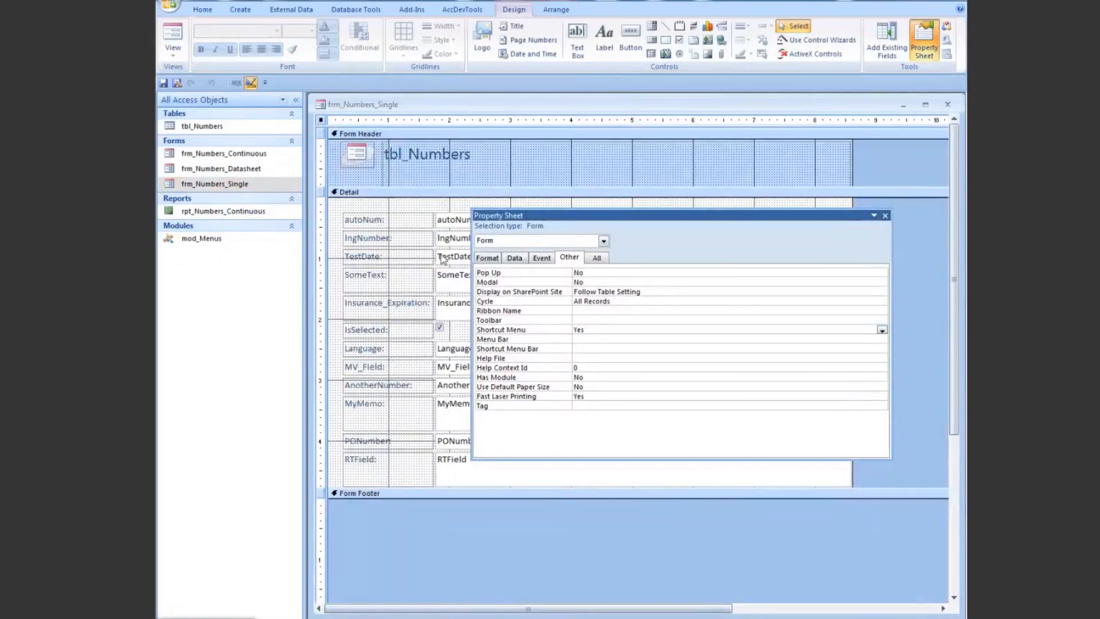
pyautogui.click(443, 240)
pyautogui.click(598, 338)
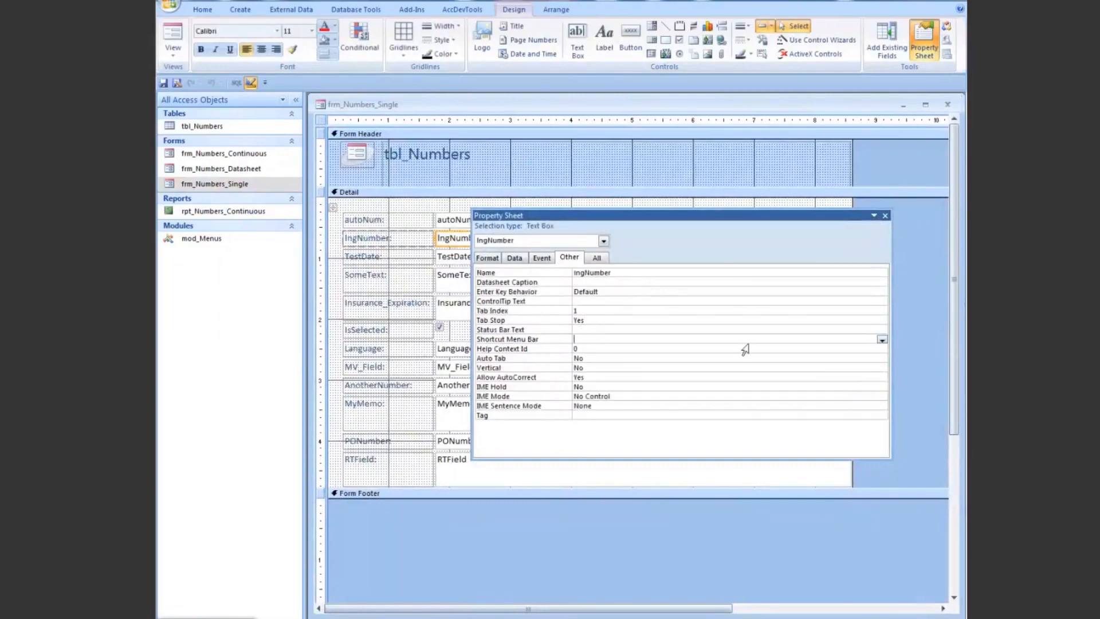
pyautogui.click(882, 340)
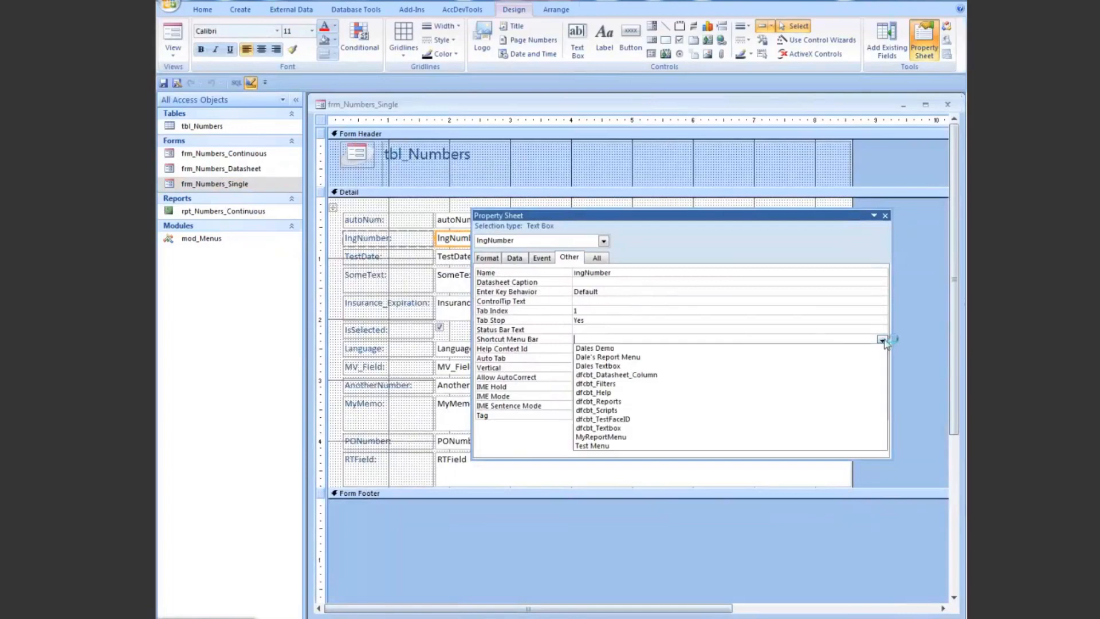
pyautogui.click(607, 446)
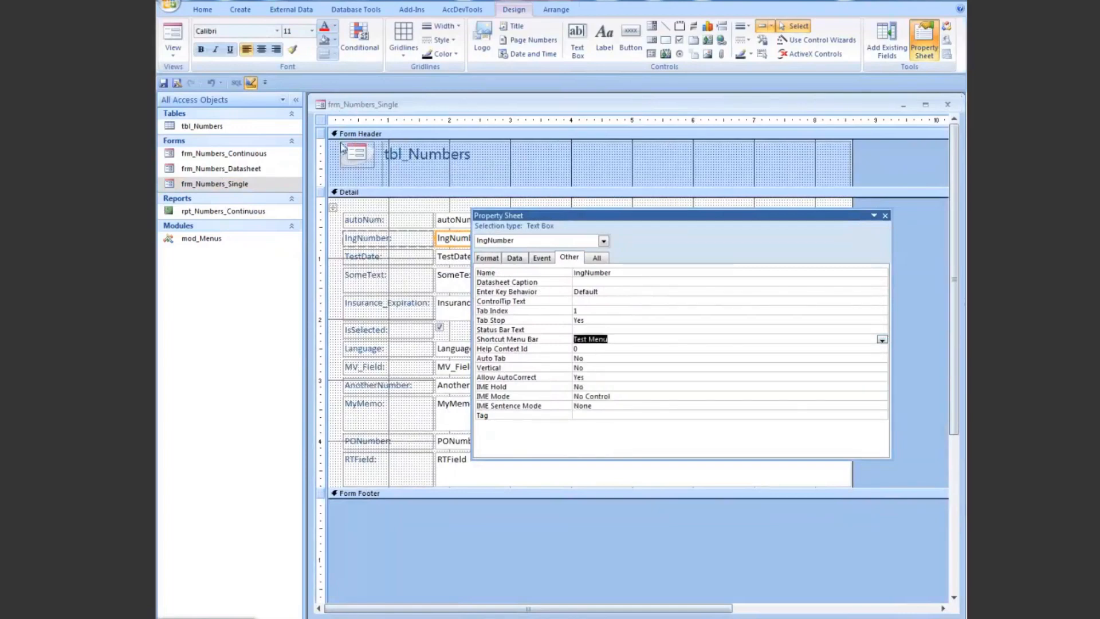
# Step: Select the whole form and review its Shortcut Menu and Menu Bar properties
pyautogui.click(563, 319)
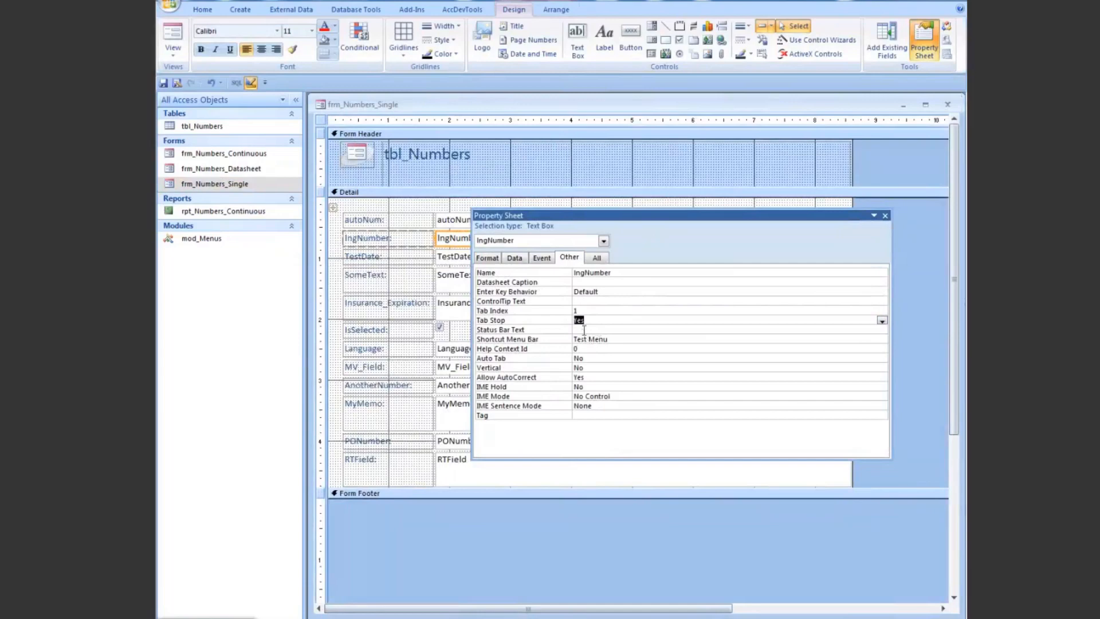
pyautogui.click(321, 121)
pyautogui.click(603, 329)
pyautogui.click(579, 339)
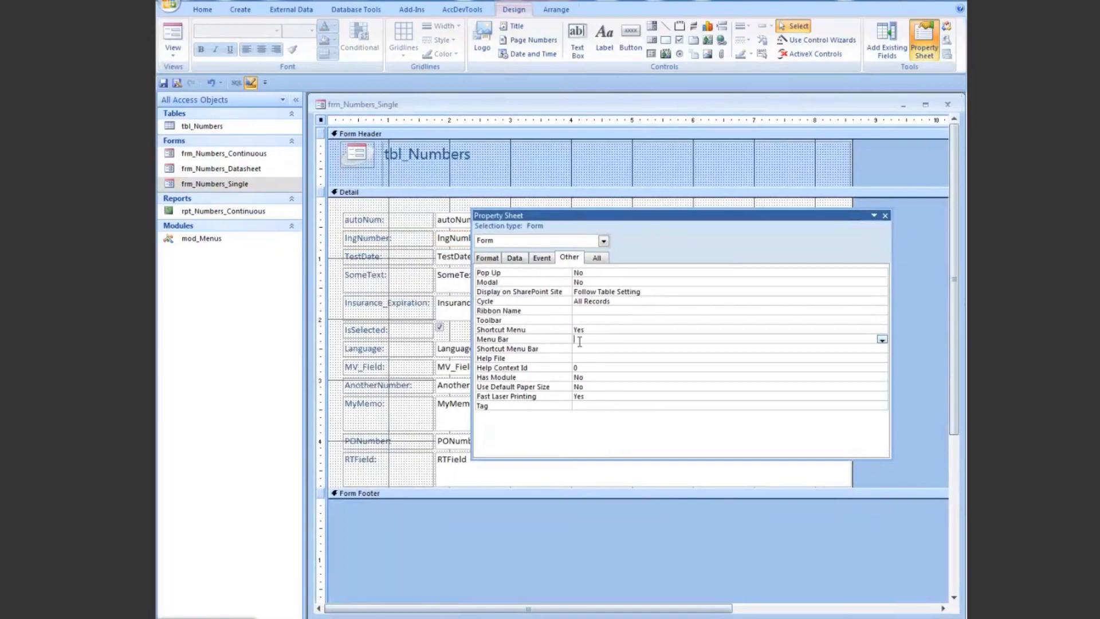
pyautogui.click(599, 328)
pyautogui.click(585, 337)
# Step: Return to the Access Shortcut Tool, list the built-in command bars, inspect the controls of unnamed command bar 8, and minimize the tool
pyautogui.click(197, 617)
pyautogui.click(247, 123)
pyautogui.click(297, 130)
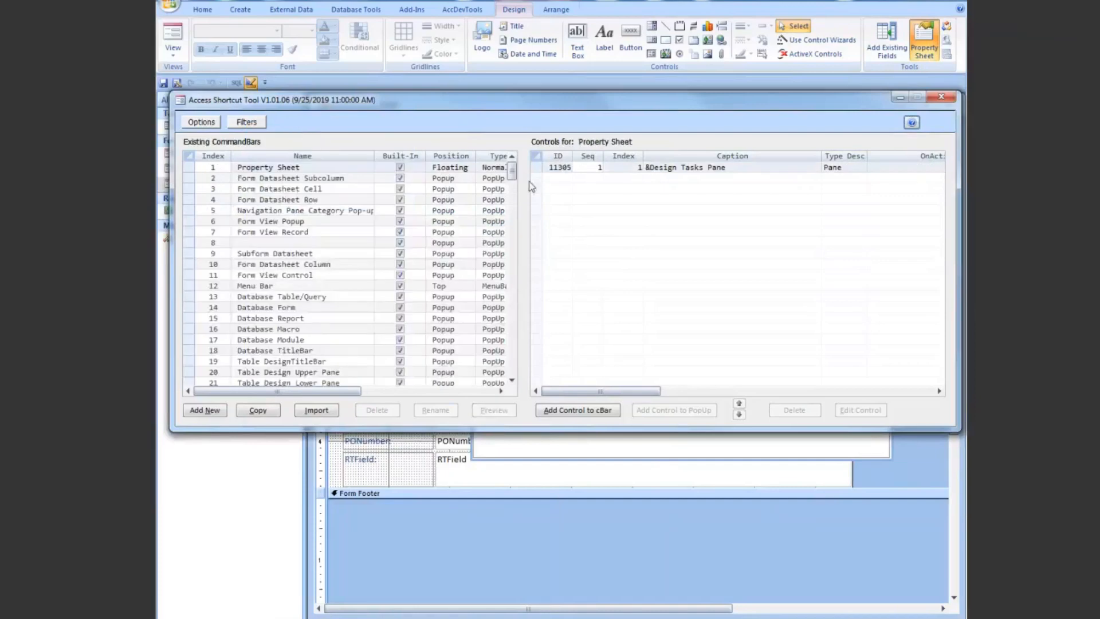
pyautogui.click(511, 170)
pyautogui.click(194, 242)
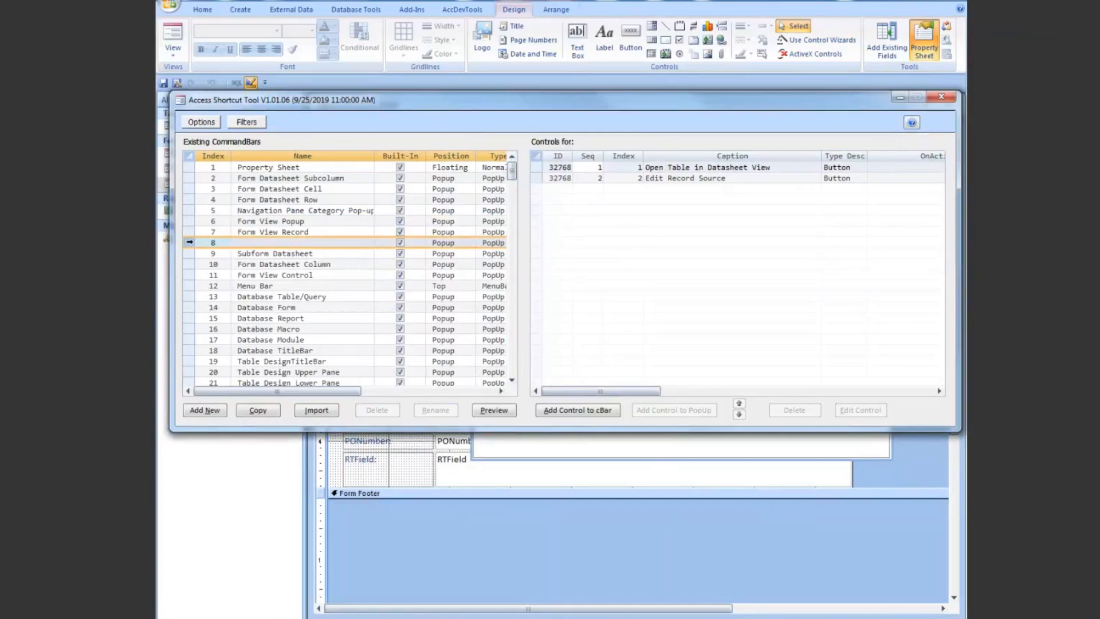
pyautogui.moveTo(334, 392)
pyautogui.mouseDown()
pyautogui.moveTo(430, 393)
pyautogui.moveTo(335, 394)
pyautogui.mouseUp()
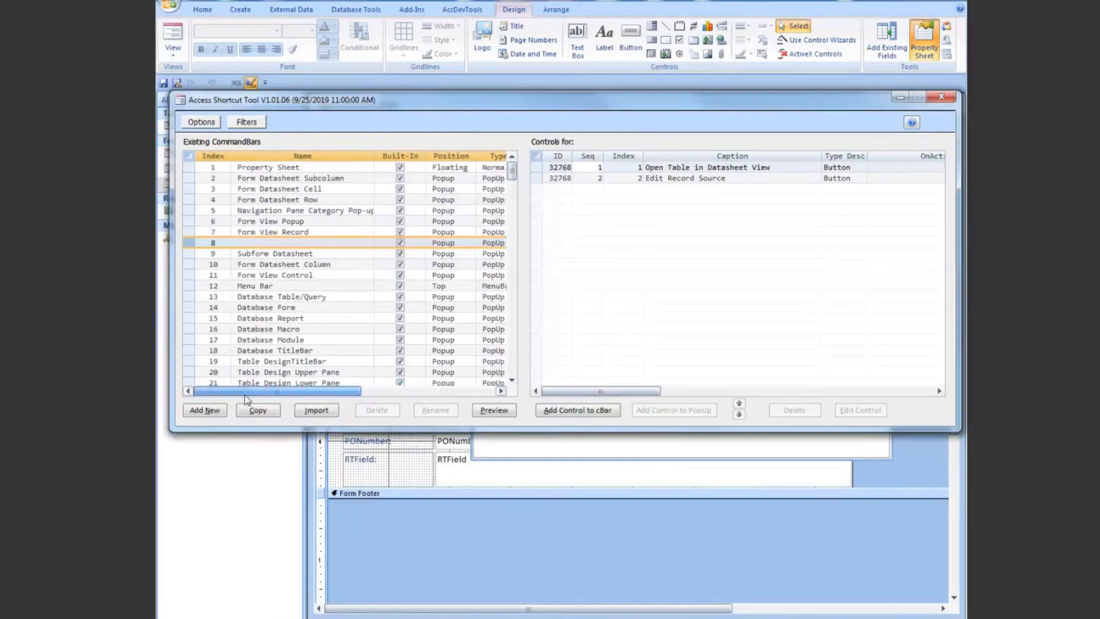
pyautogui.click(902, 99)
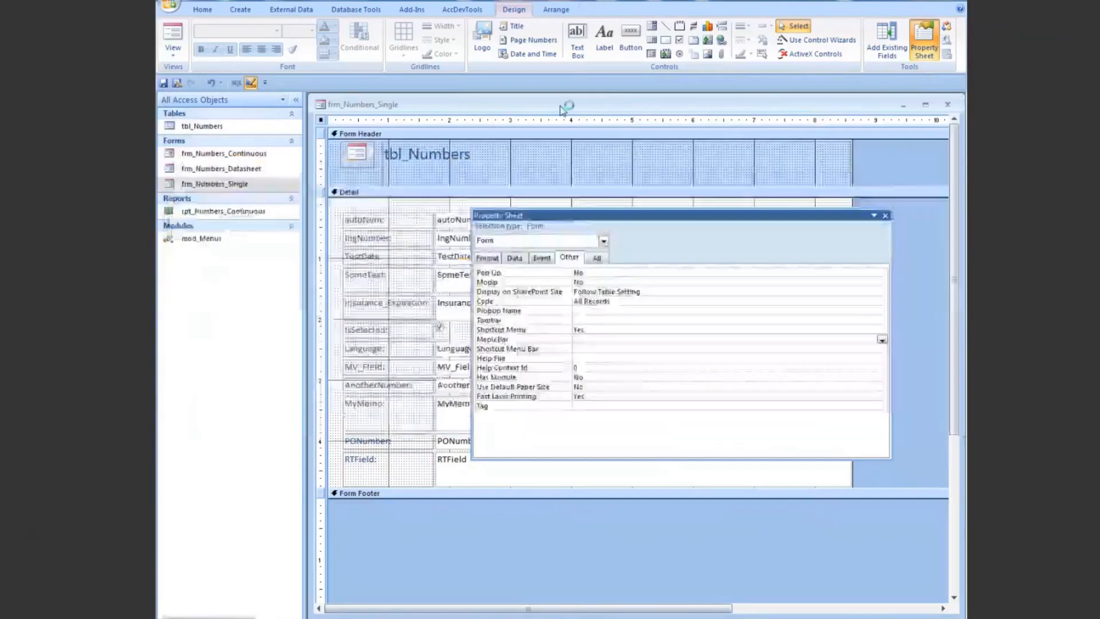
# Step: Run What's This Menu twice from the form title bar's shortcut menu, dismiss each message, and move the property sheet aside
pyautogui.rightClick(517, 105)
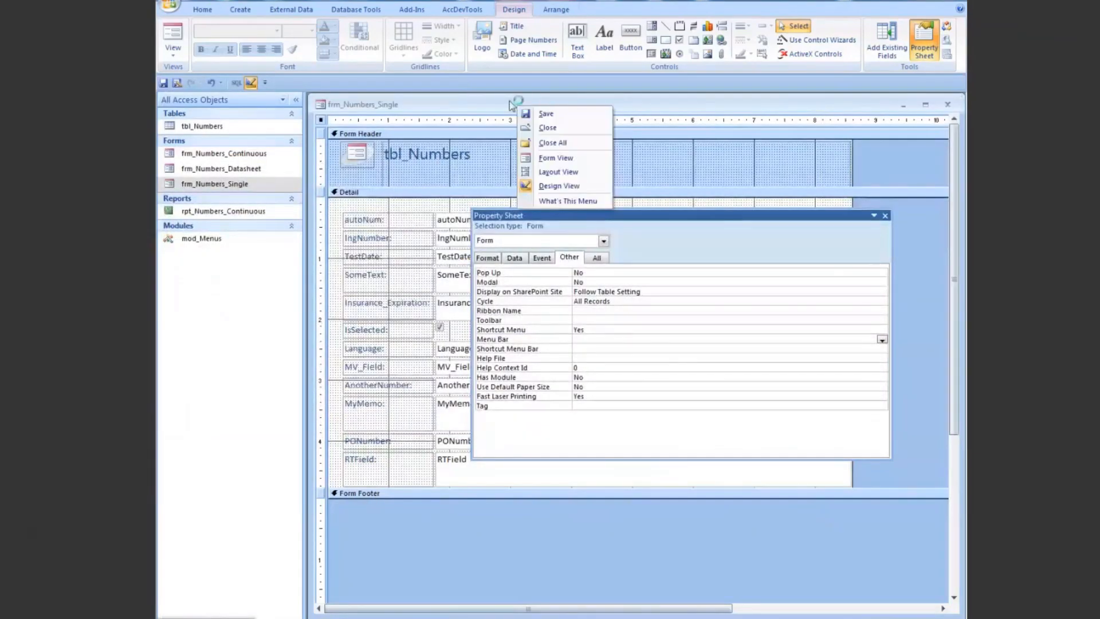
pyautogui.click(567, 201)
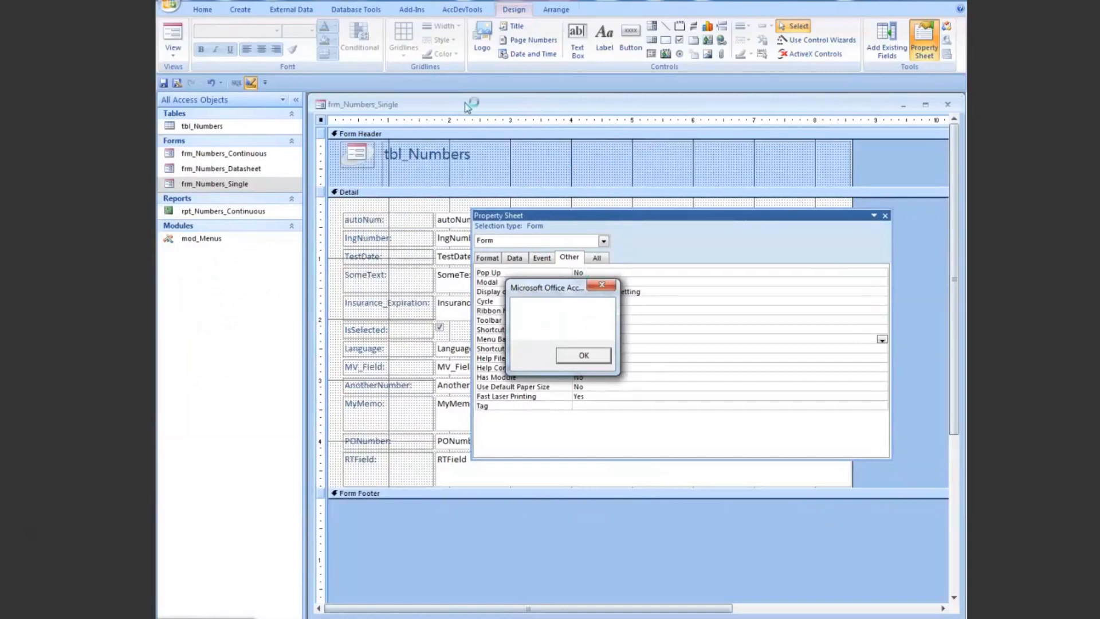
pyautogui.click(584, 354)
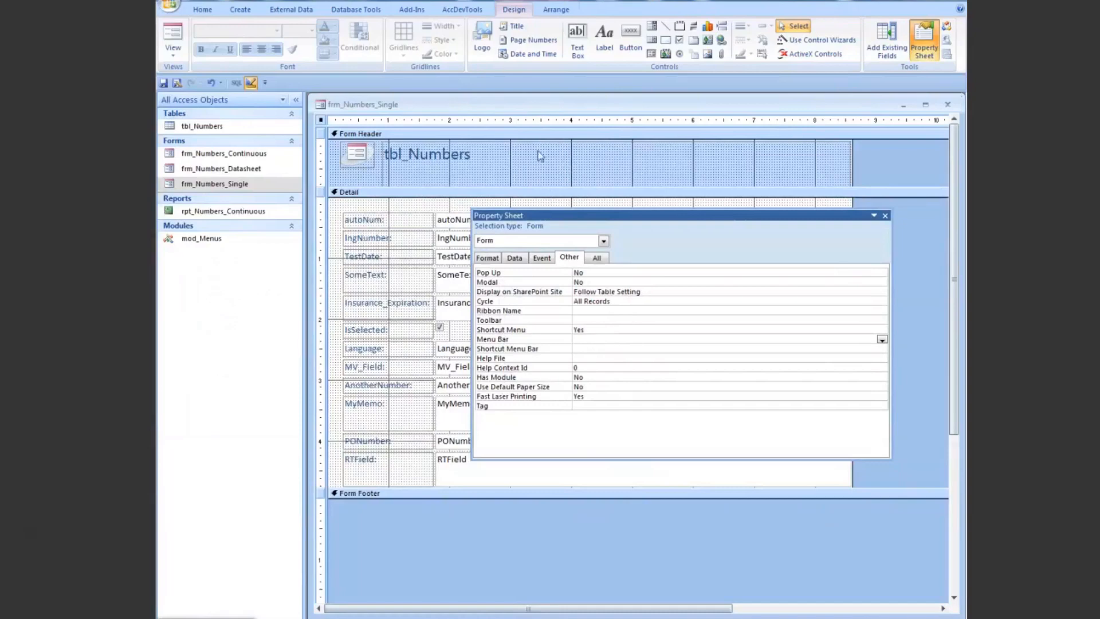
pyautogui.rightClick(543, 104)
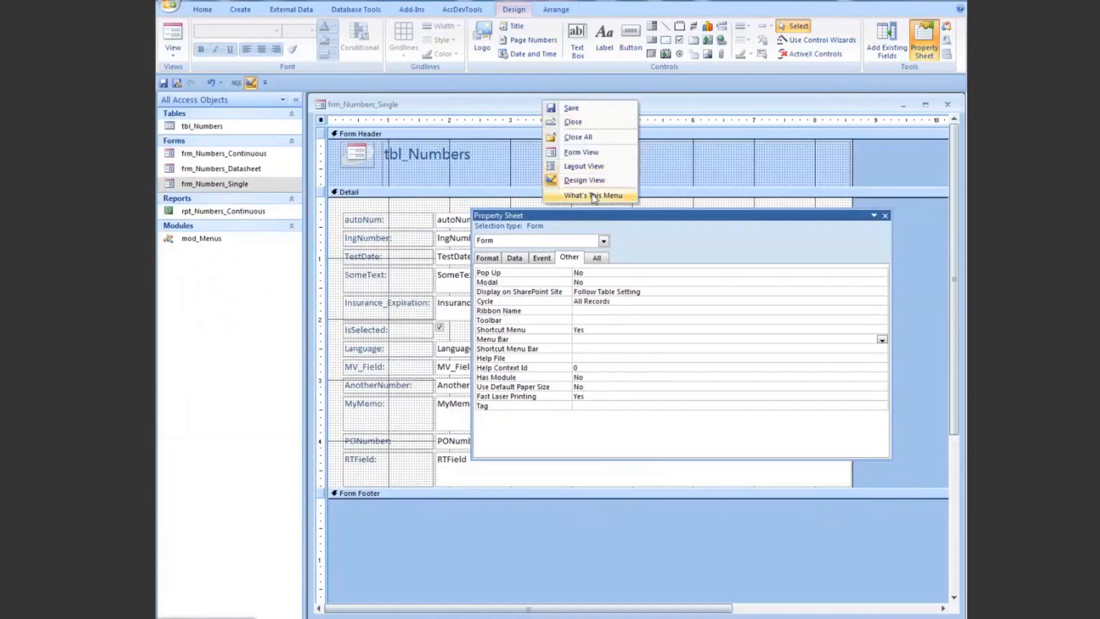
pyautogui.click(593, 196)
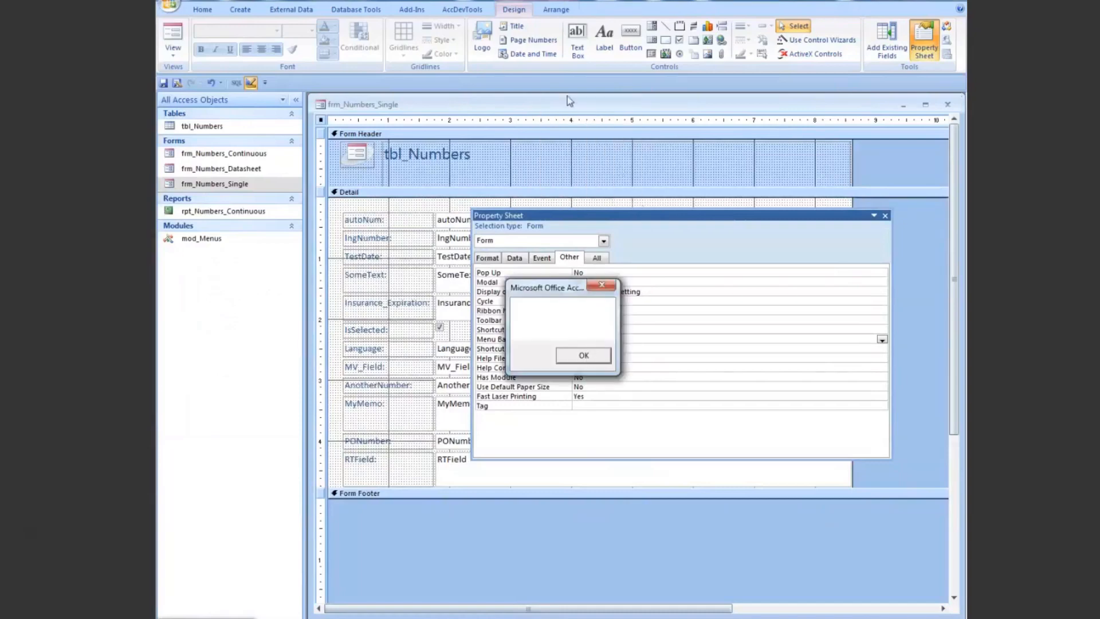
pyautogui.click(605, 285)
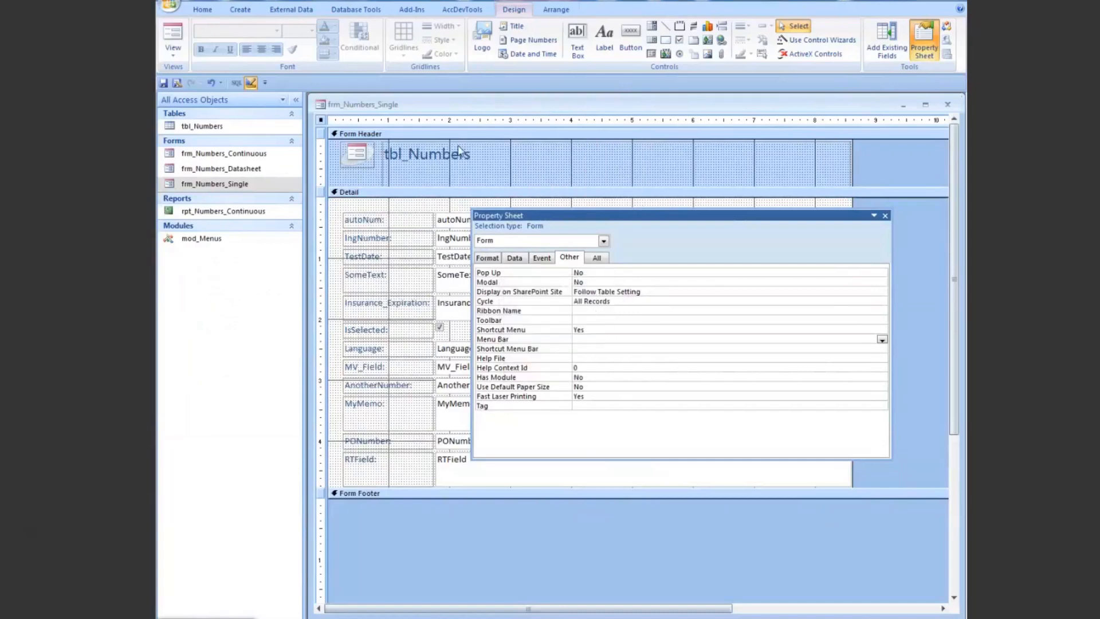
pyautogui.moveTo(609, 216); pyautogui.dragTo(516, 227)
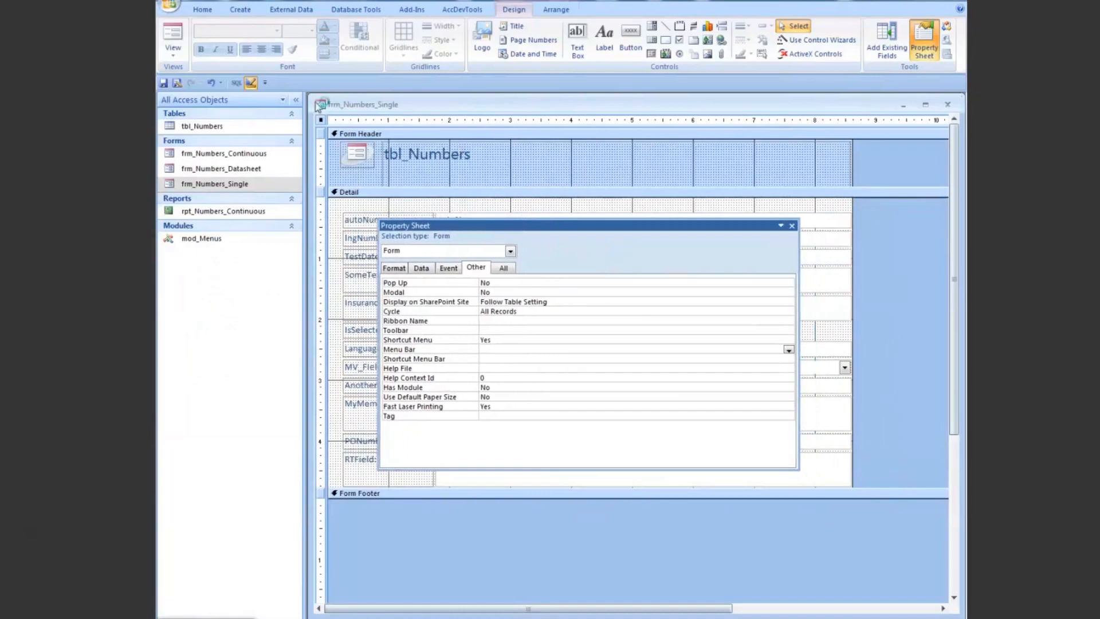
# Step: Select the autoNum text box and the lngNumber text box in turn and check each one's Shortcut Menu Bar property
pyautogui.scroll(-1, 552, 229)
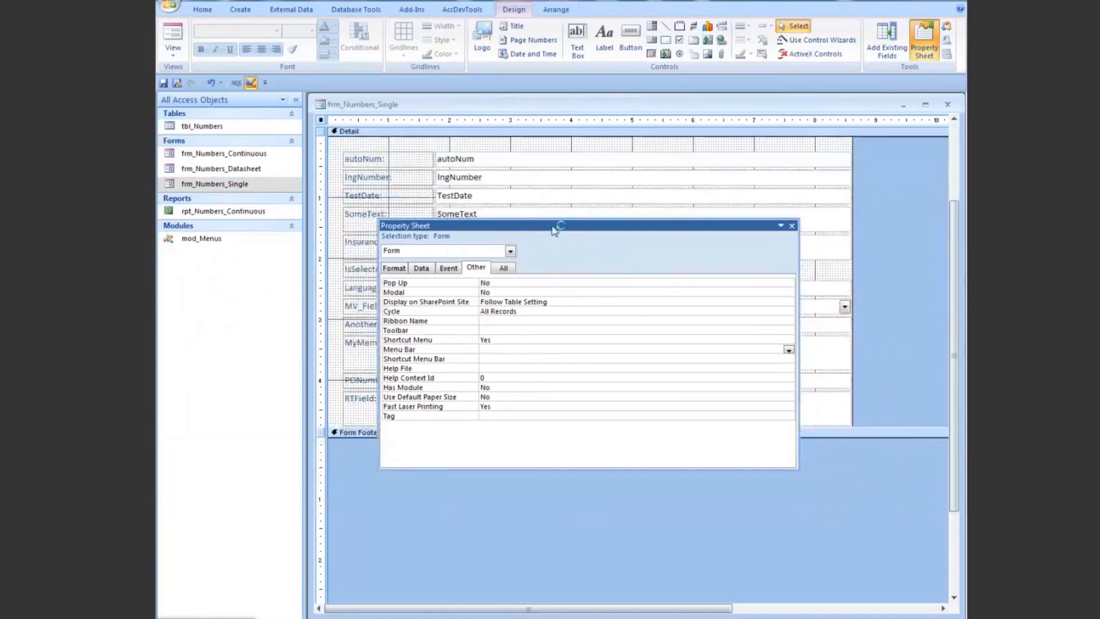
pyautogui.click(517, 164)
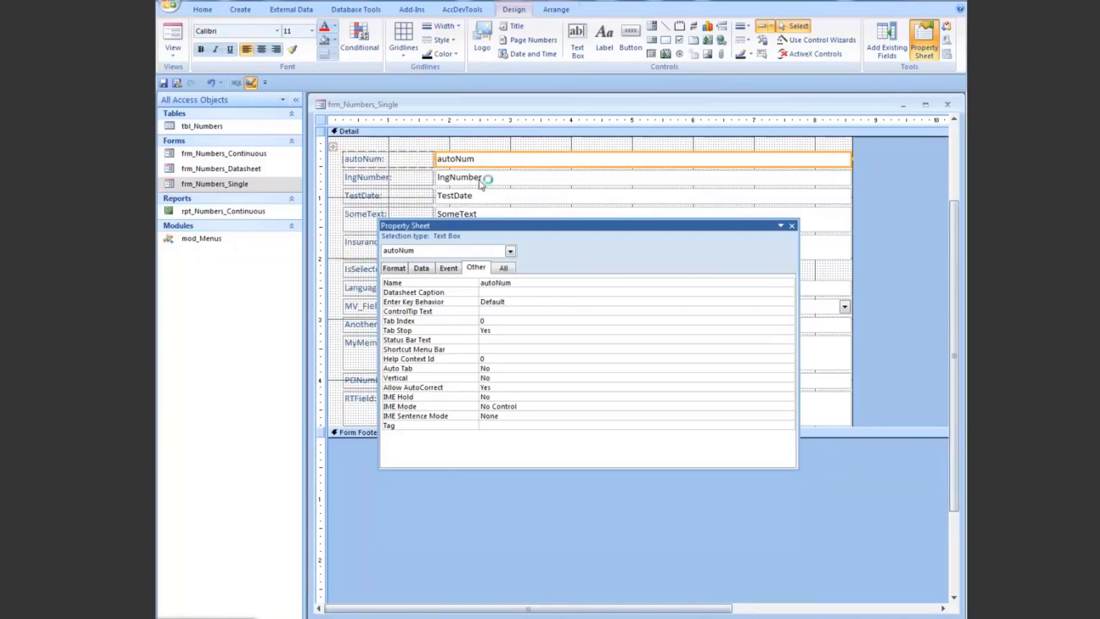
pyautogui.click(498, 182)
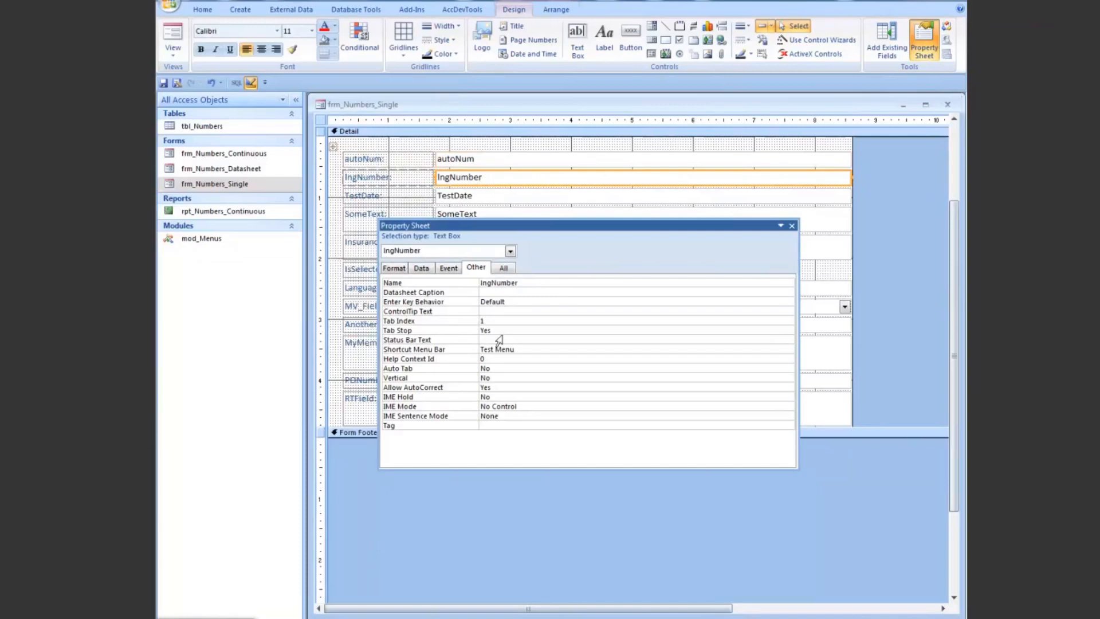
pyautogui.click(531, 351)
# Step: Switch to the PowerPoint presentation and go back to the Using Built-in Commandbars slide
pyautogui.moveTo(380, 617)
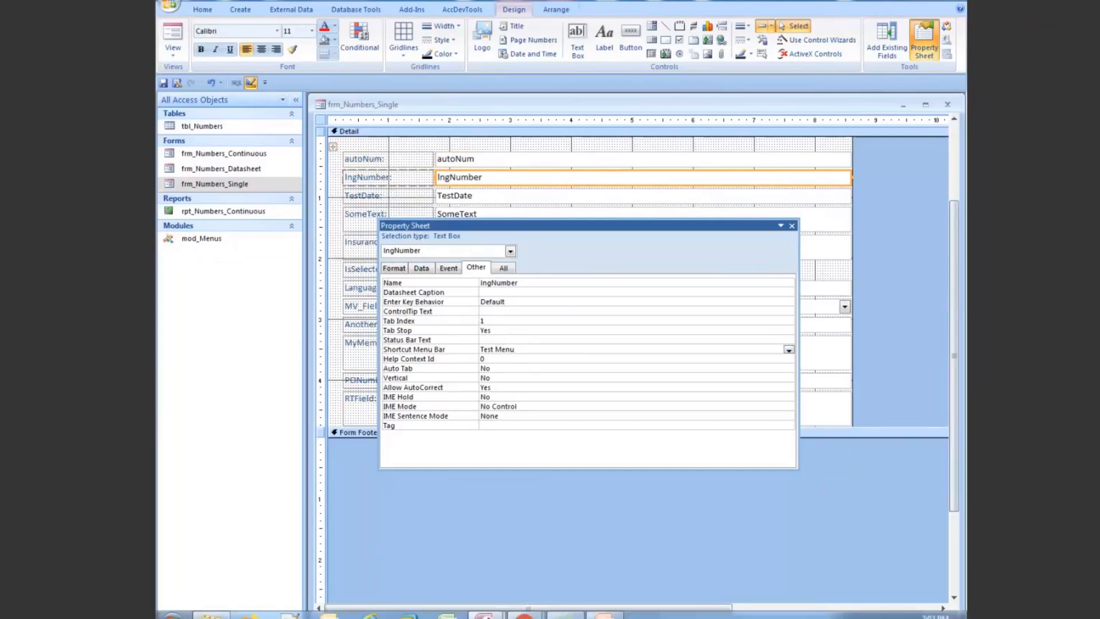
pyautogui.click(604, 616)
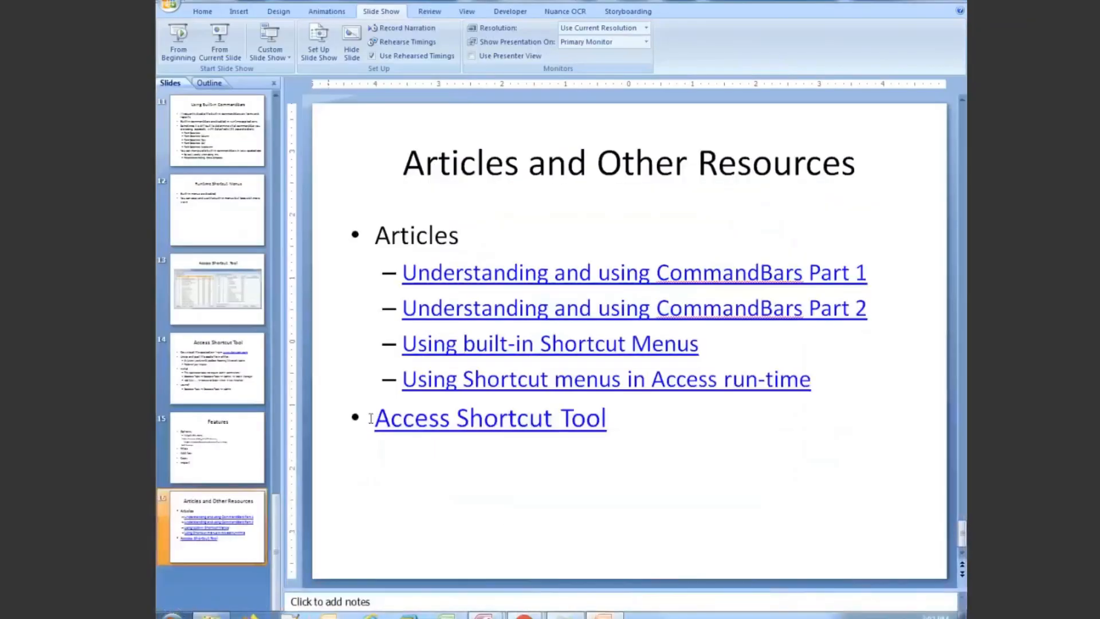
pyautogui.click(243, 140)
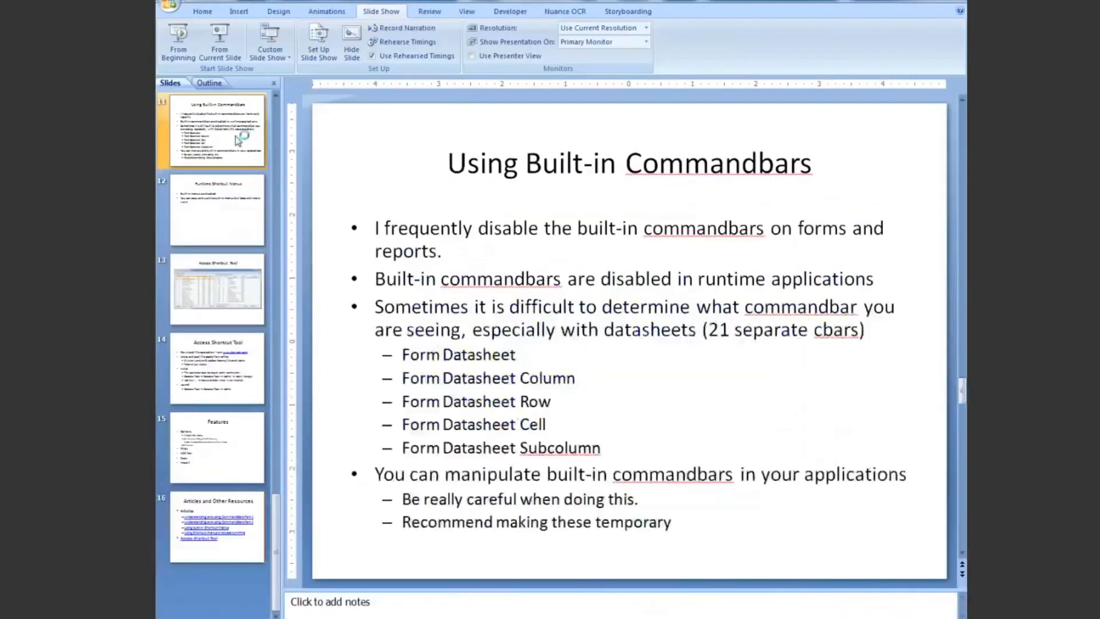
pyautogui.scroll(2, 277, 99)
pyautogui.click(226, 360)
pyautogui.click(227, 302)
pyautogui.scroll(-1, 227, 302)
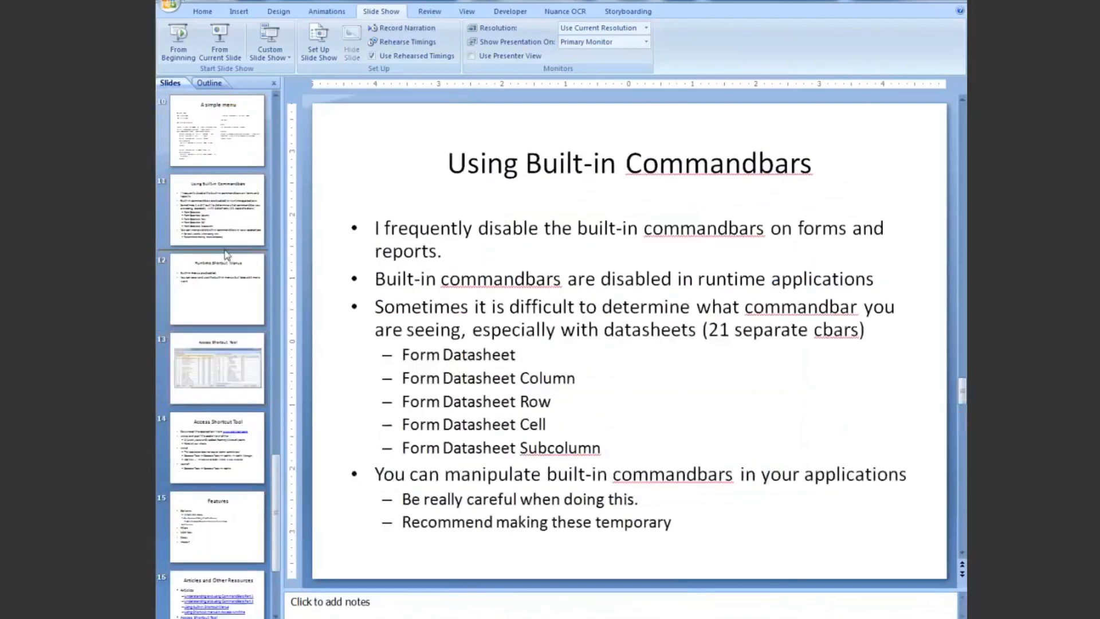
pyautogui.click(225, 298)
pyautogui.click(235, 216)
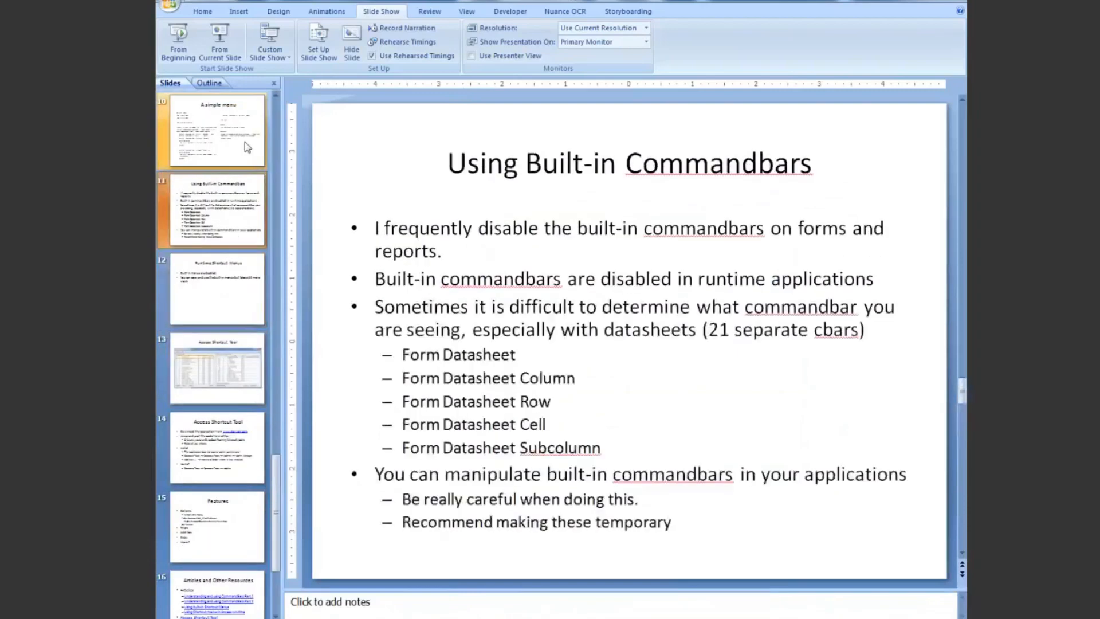
# Step: Go back through the slides from A simple menu to Displaying elements of a Commandbar and review its ShowPopup example
pyautogui.click(245, 142)
pyautogui.scroll(3, 219, 283)
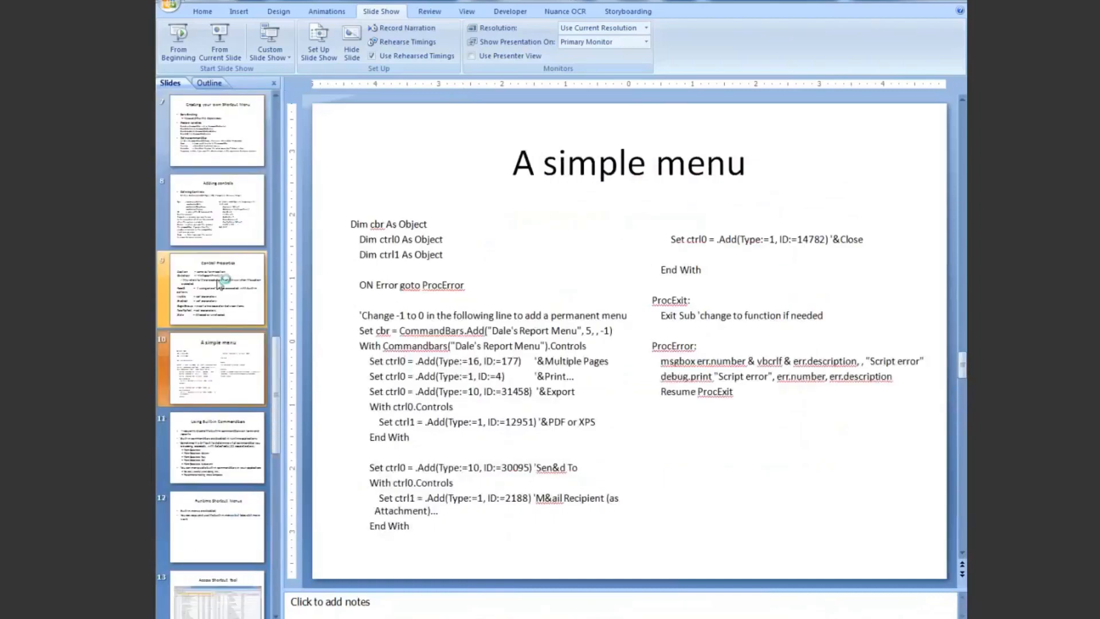
pyautogui.click(219, 284)
pyautogui.click(230, 220)
pyautogui.click(237, 146)
pyautogui.scroll(1, 236, 146)
pyautogui.click(232, 132)
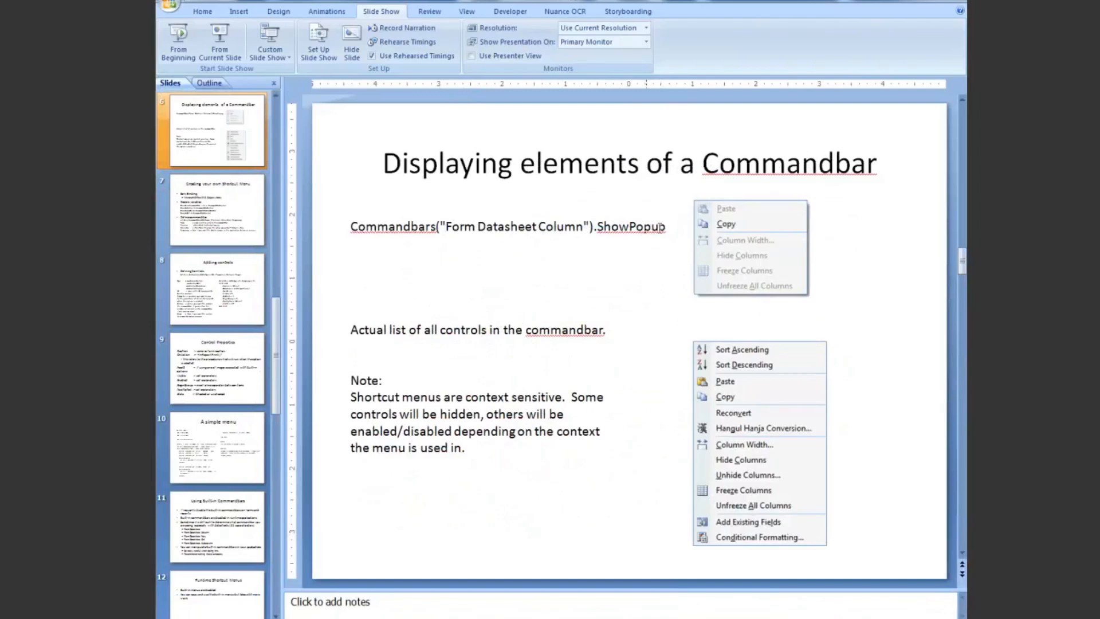
pyautogui.scroll(-1, 908, 9)
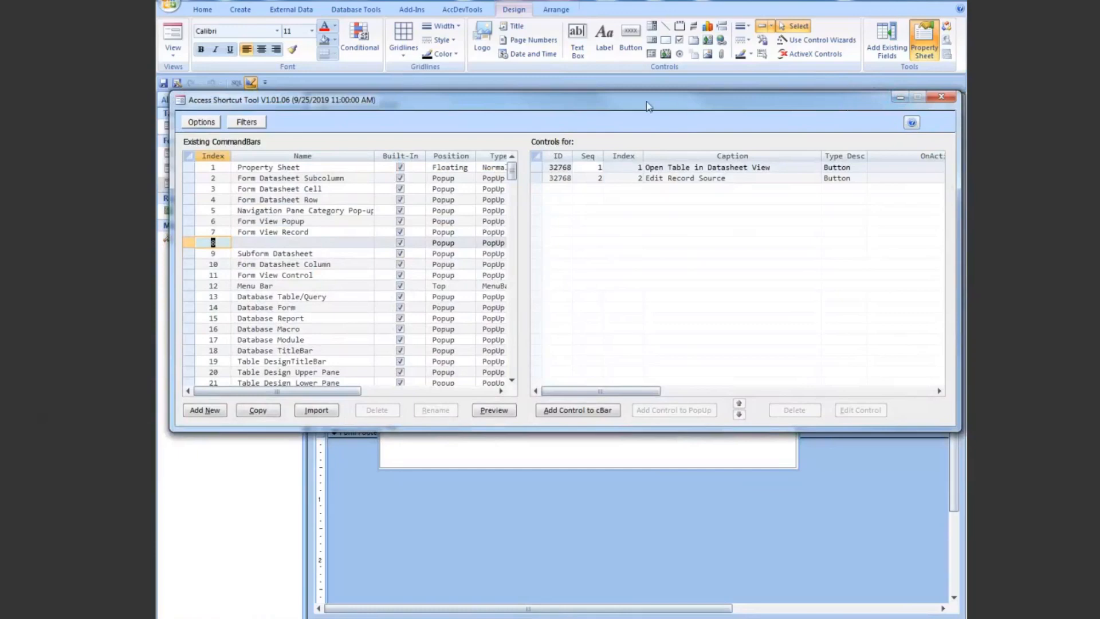
# Step: Return to the Access Shortcut Tool, view its title bar's shortcut menu, dismiss the menu and minimize the tool
pyautogui.rightClick(539, 101)
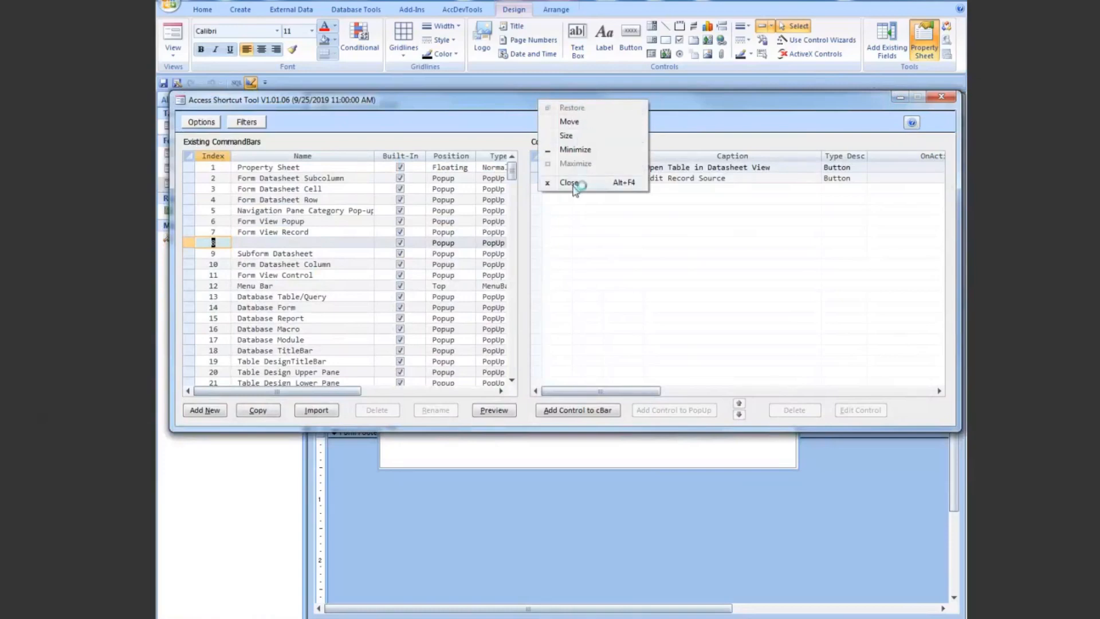
pyautogui.click(502, 104)
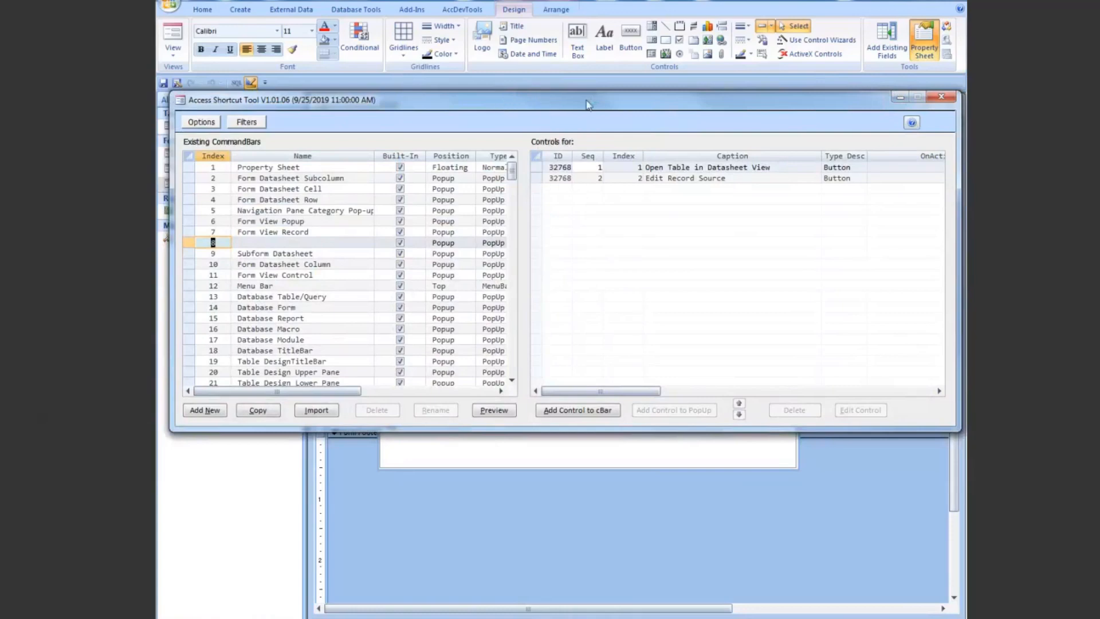
pyautogui.click(900, 103)
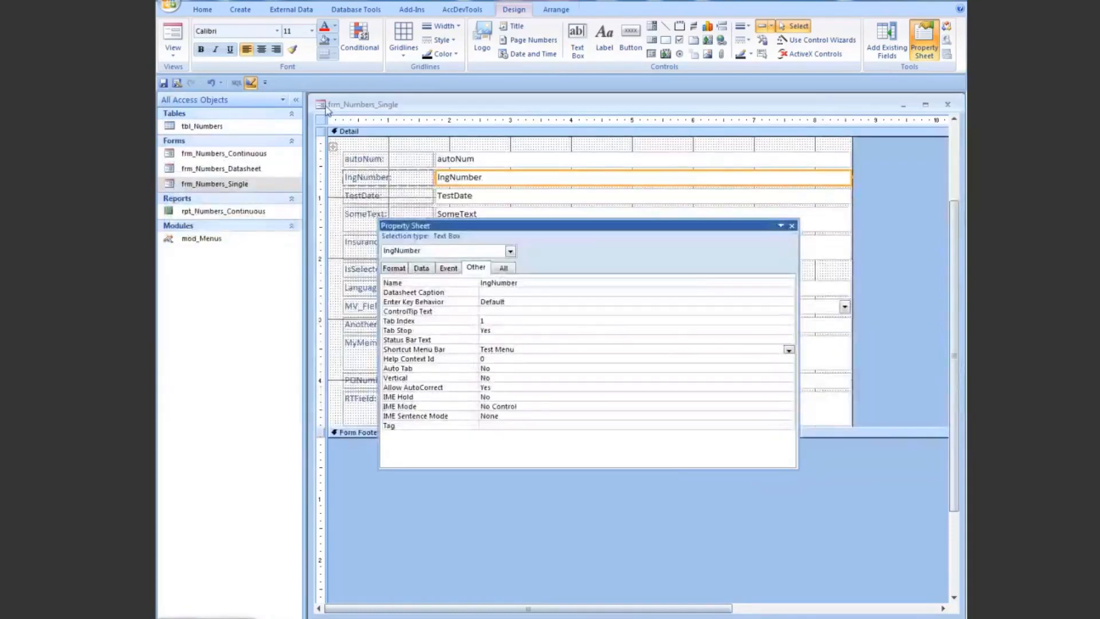
# Step: Examine the window control menu of frm_Numbers_Single, choose Close, and cancel at the save prompt
pyautogui.click(321, 105)
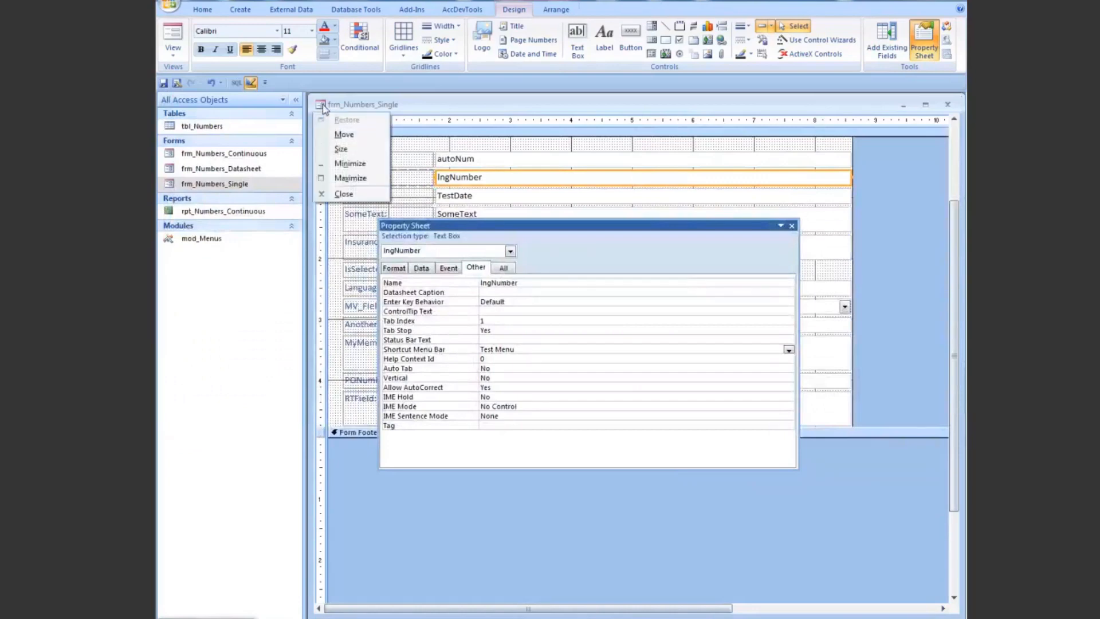
pyautogui.click(344, 194)
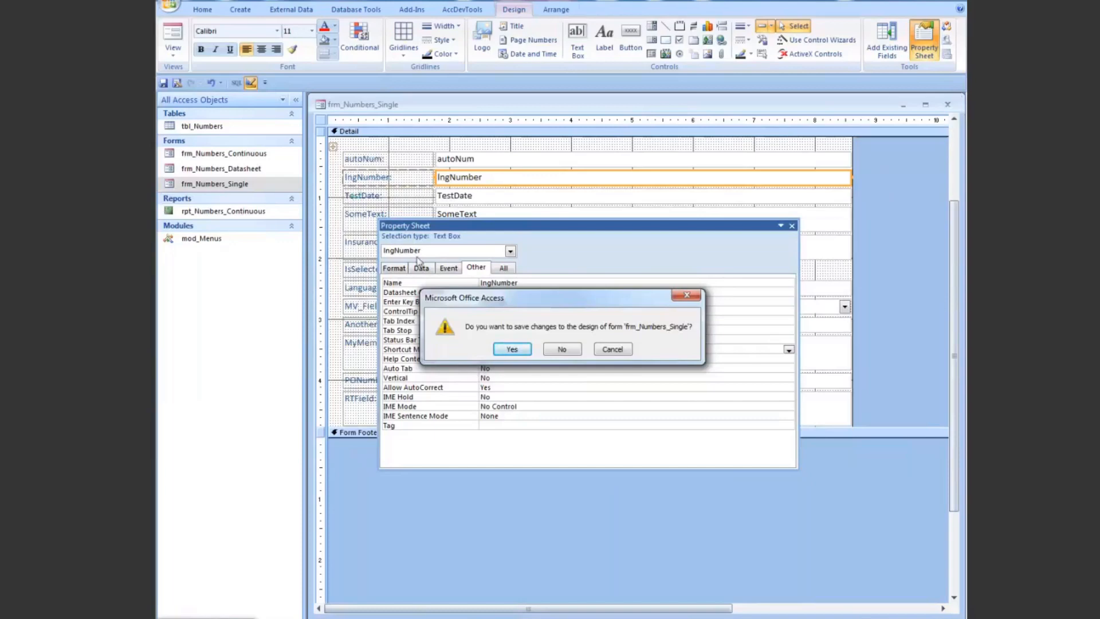
pyautogui.click(611, 349)
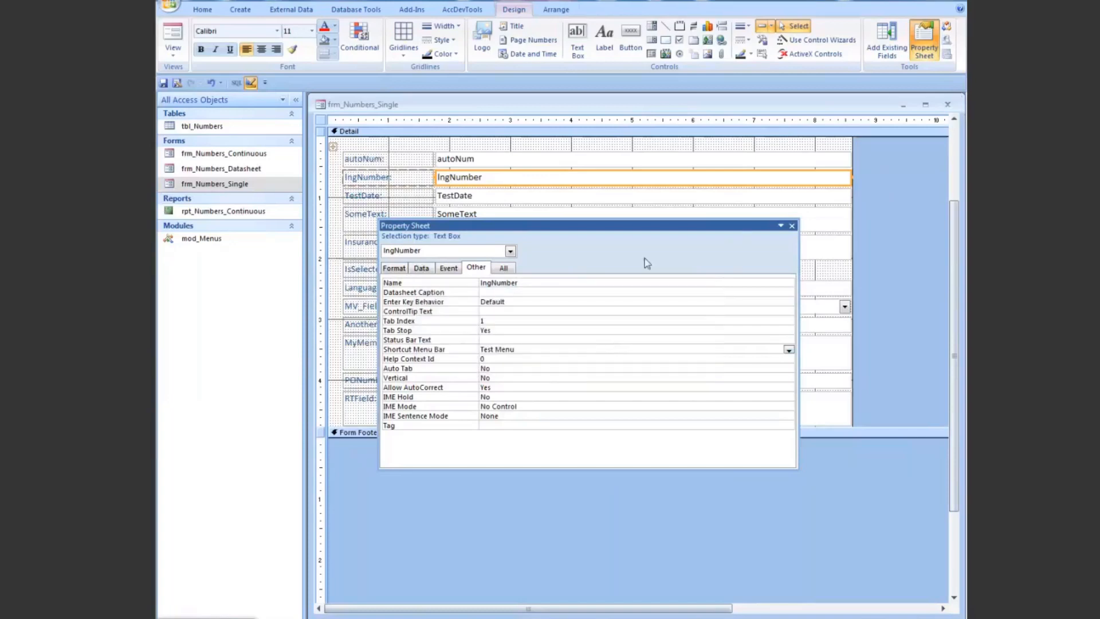
# Step: Close the property sheet and frm_Numbers_Single without saving, and exit Access discarding the changes to all remaining objects
pyautogui.click(792, 226)
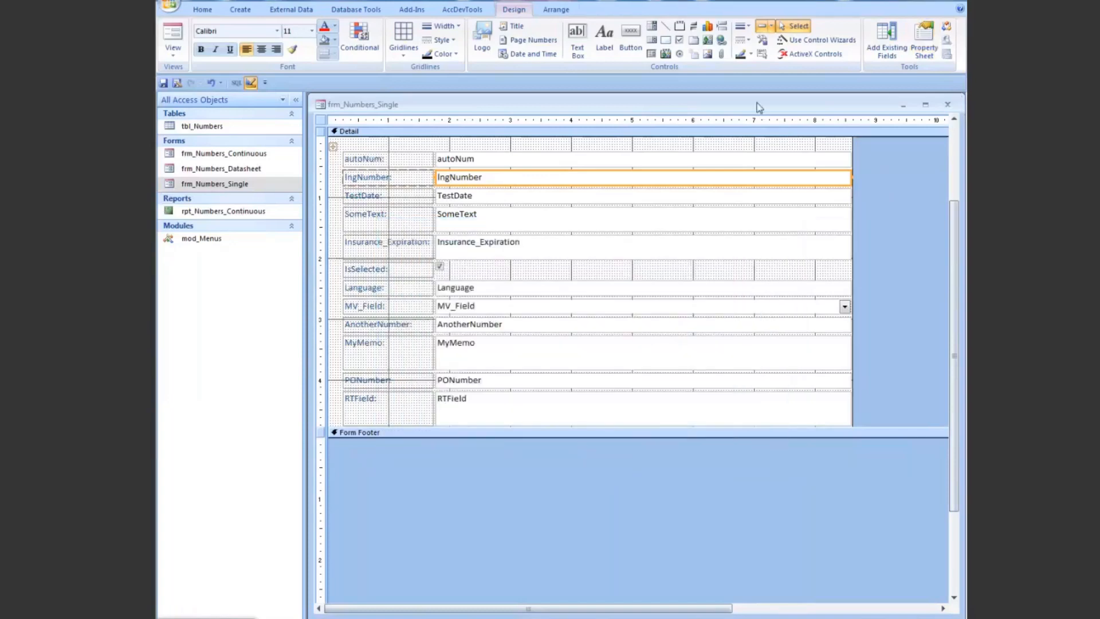
pyautogui.click(947, 105)
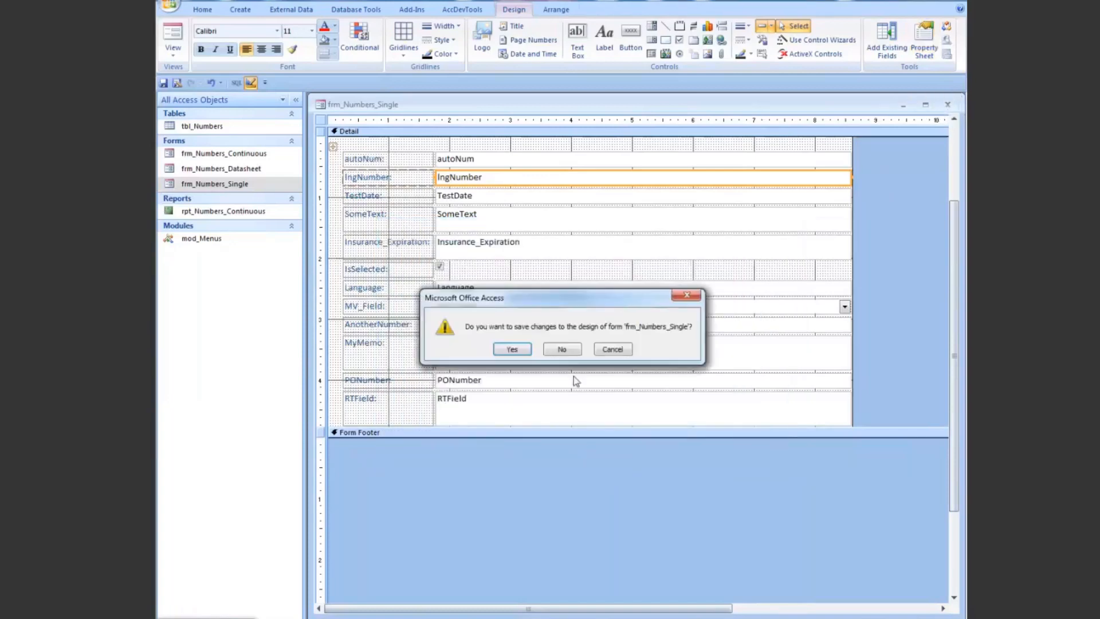
pyautogui.click(569, 347)
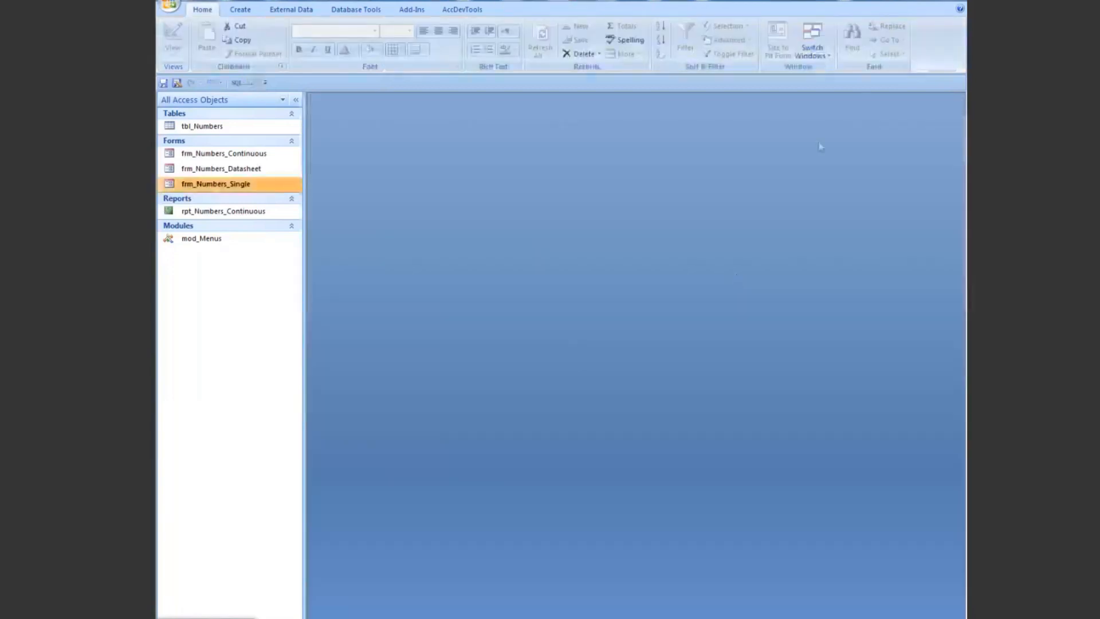
pyautogui.click(951, 3)
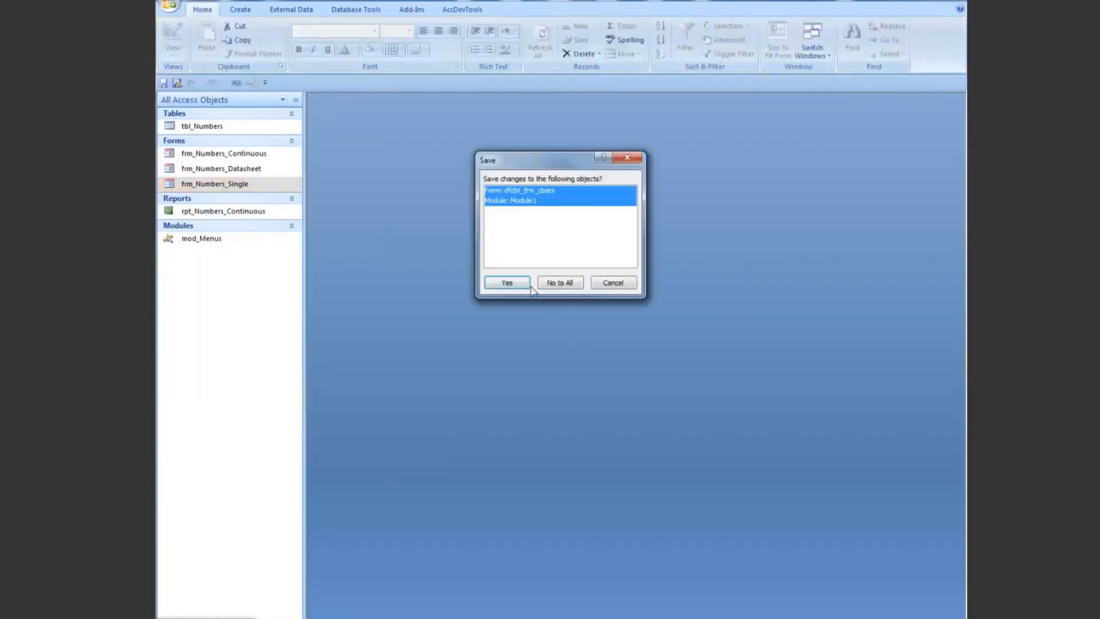
pyautogui.click(558, 284)
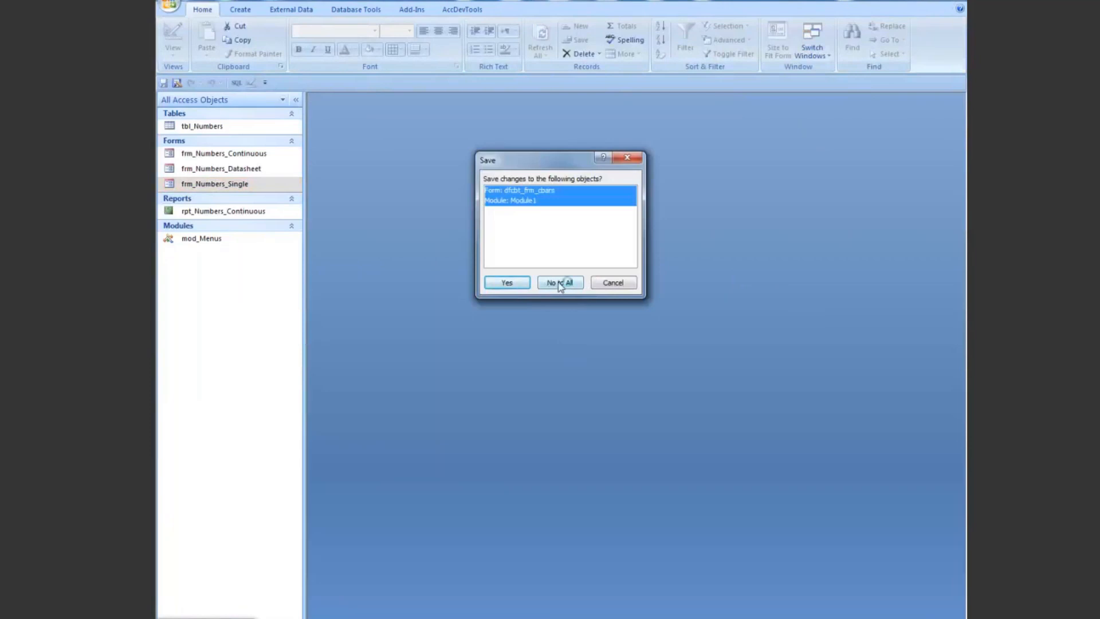